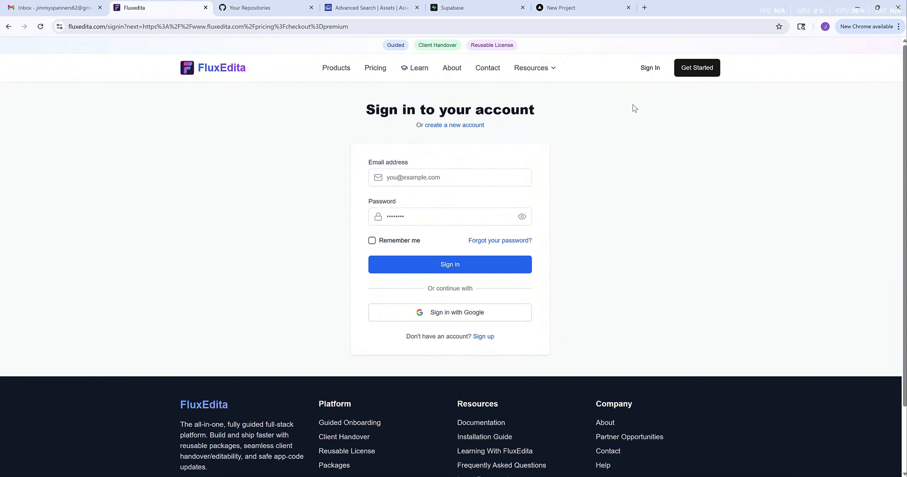
- Register a new FluxEdita account, filling the email and passwords from saved autofill details
click(464, 126)
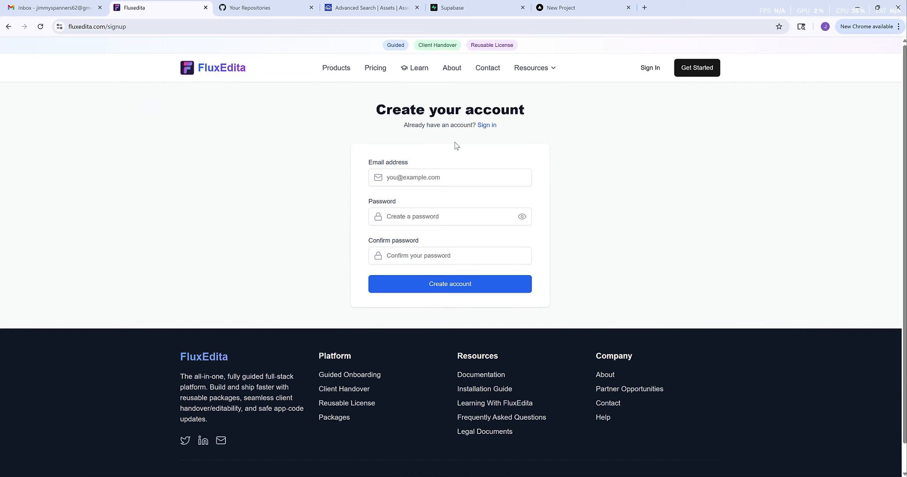
click(433, 177)
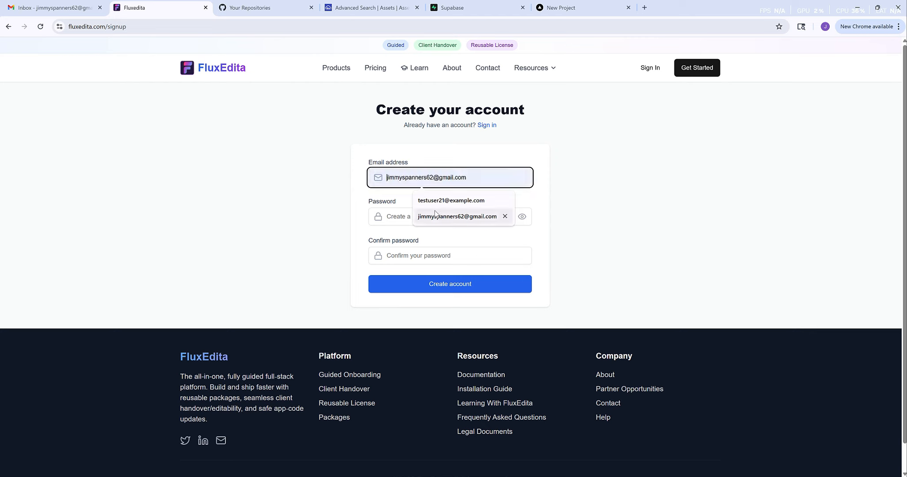
click(442, 216)
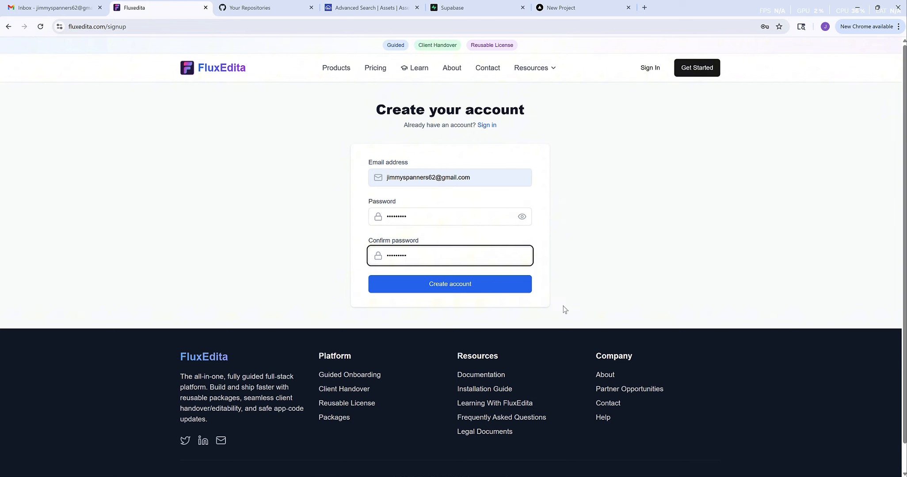
drag(454, 289, 368, 279)
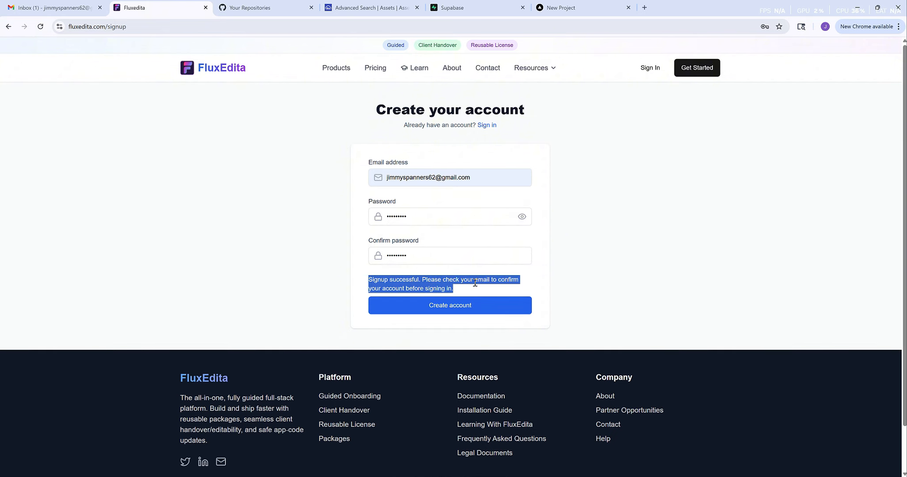
click(619, 287)
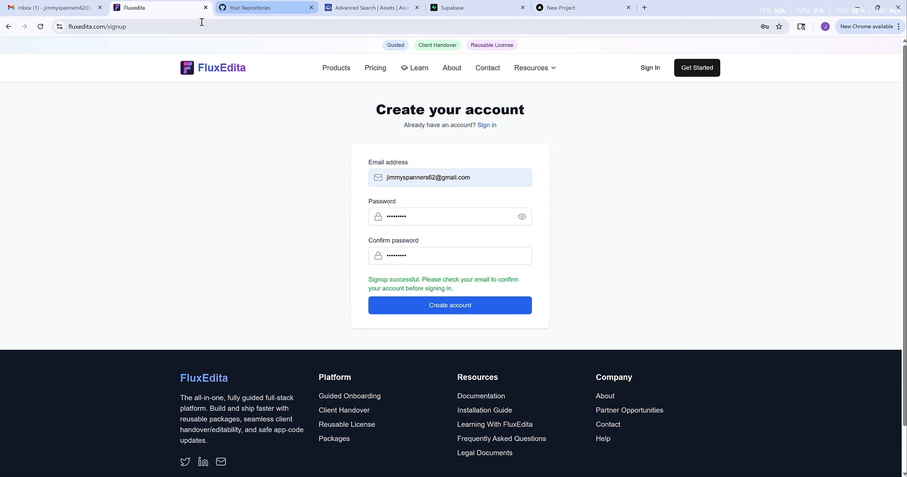
- Close the FluxEdita tab and confirm the account from the Supabase 'Confirm Your Signup' email in Gmail
click(205, 8)
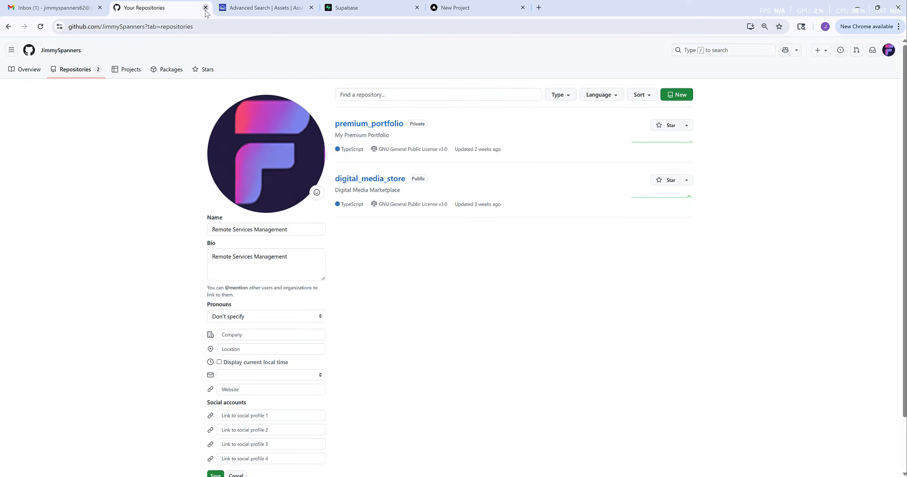
click(60, 9)
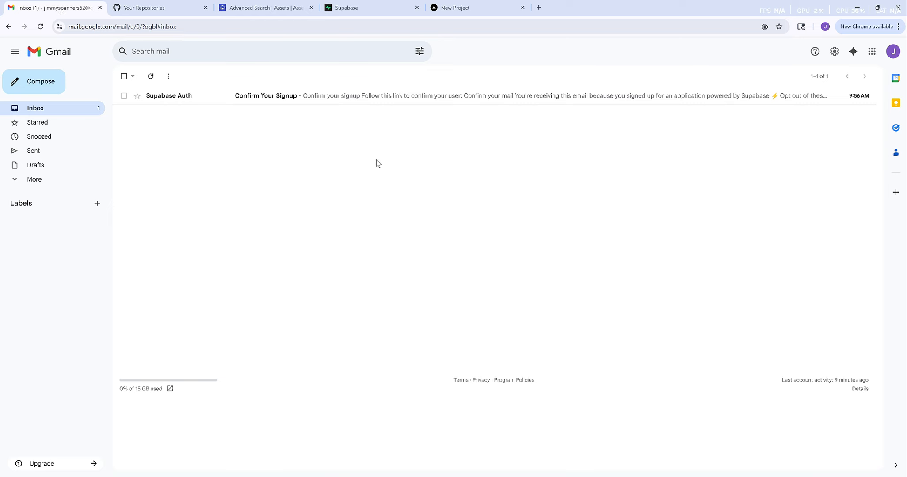
click(345, 102)
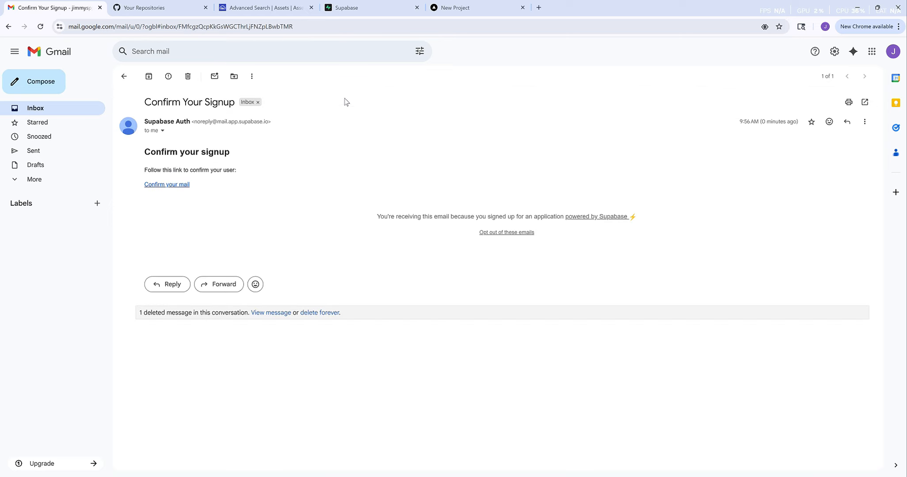
click(168, 185)
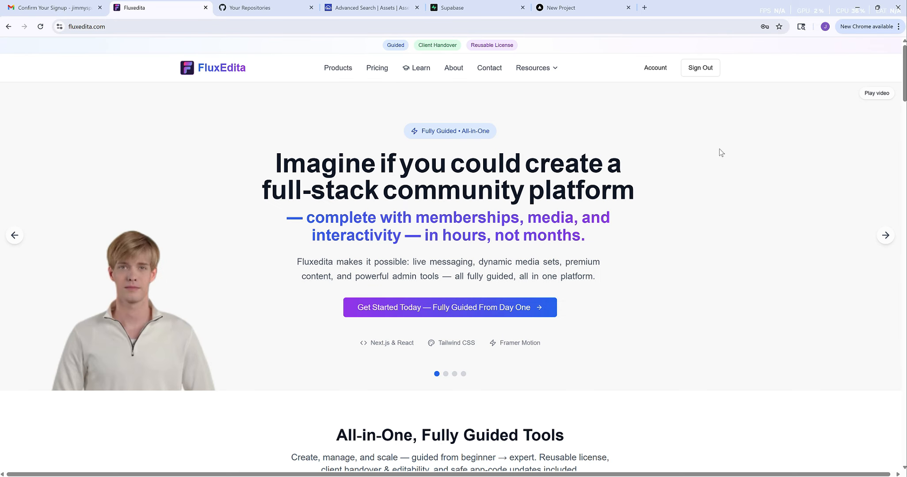
- Check the account's Downloads page, which shows no entitlements, then return to the Account overview
click(655, 68)
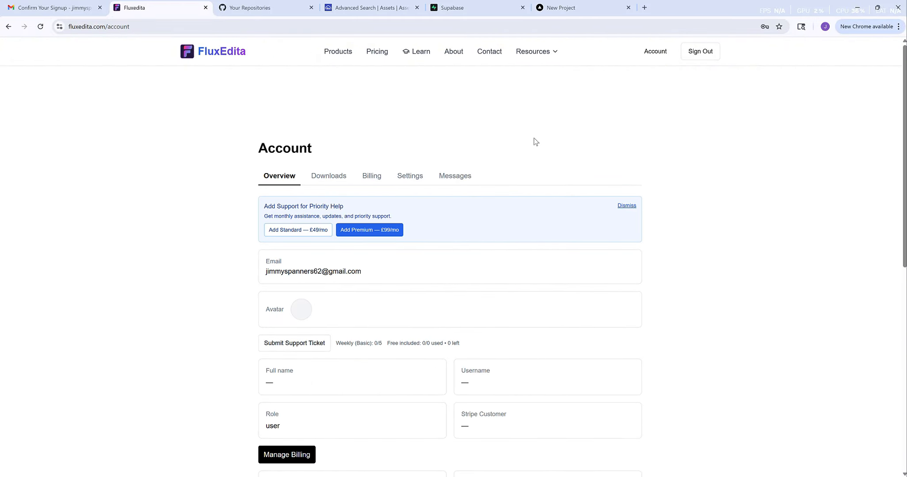
scroll(536, 142, down, 2)
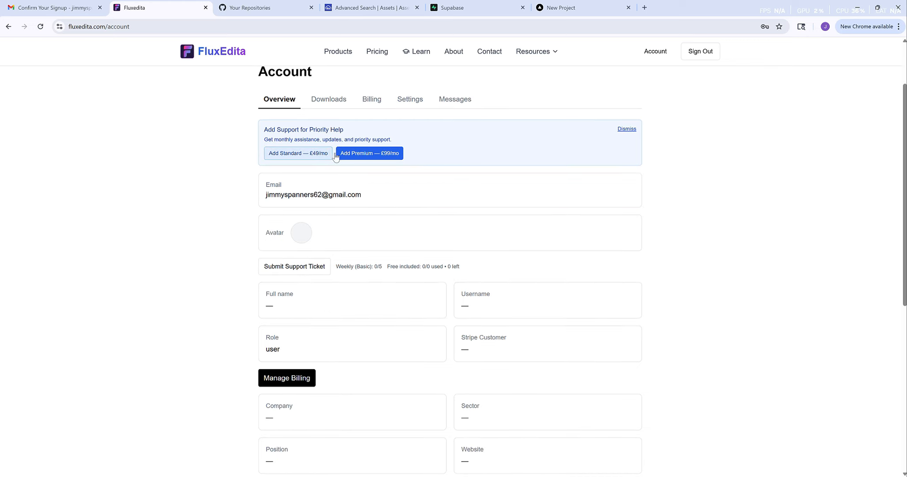
scroll(430, 185, up, 2)
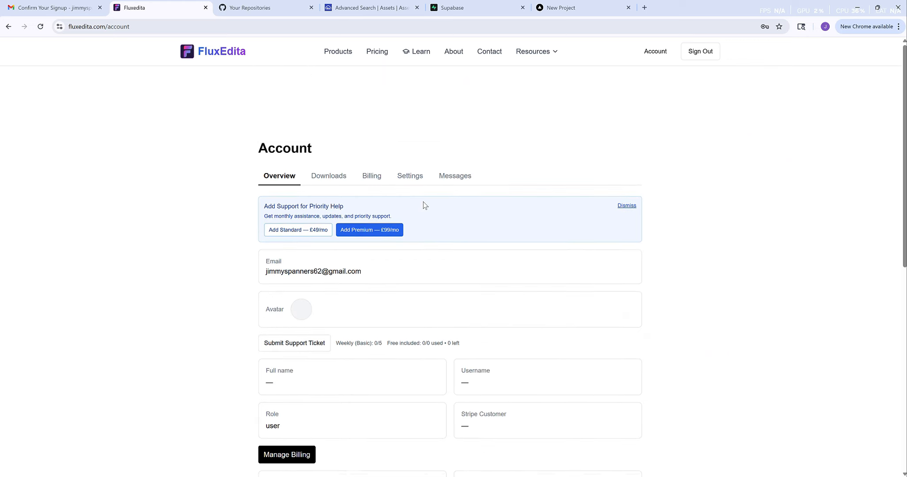
click(328, 181)
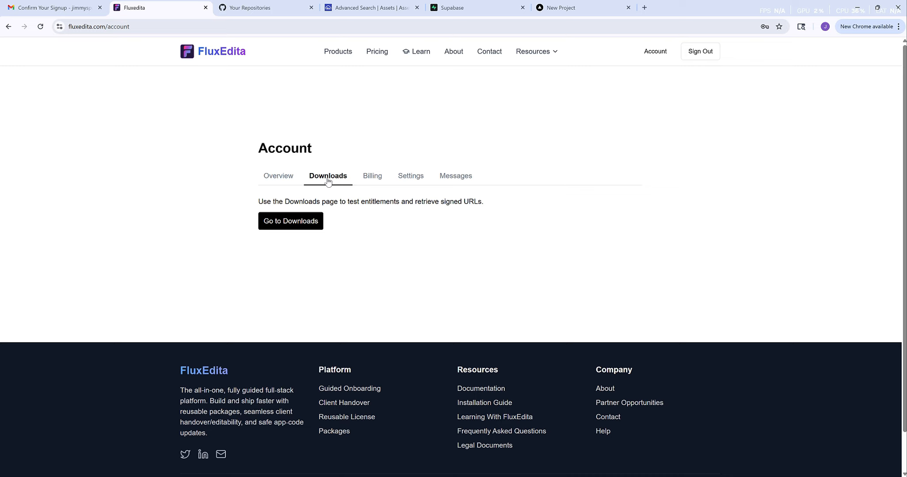
click(283, 224)
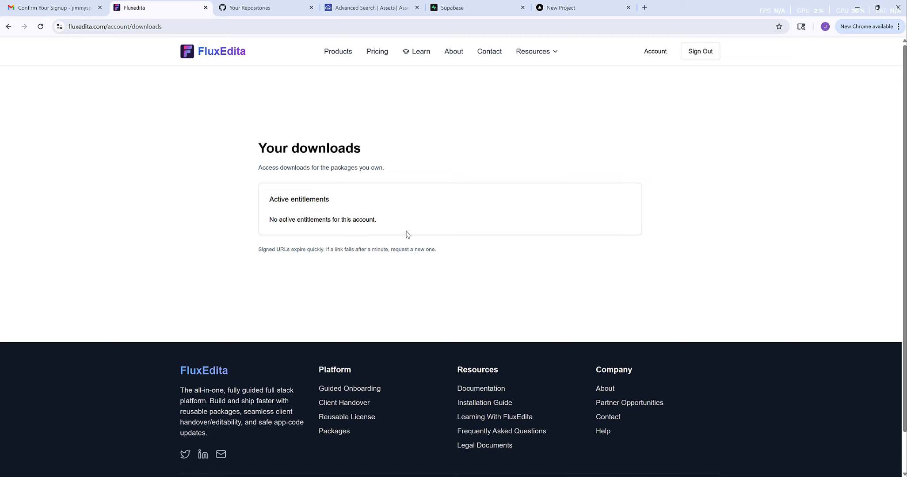
click(652, 54)
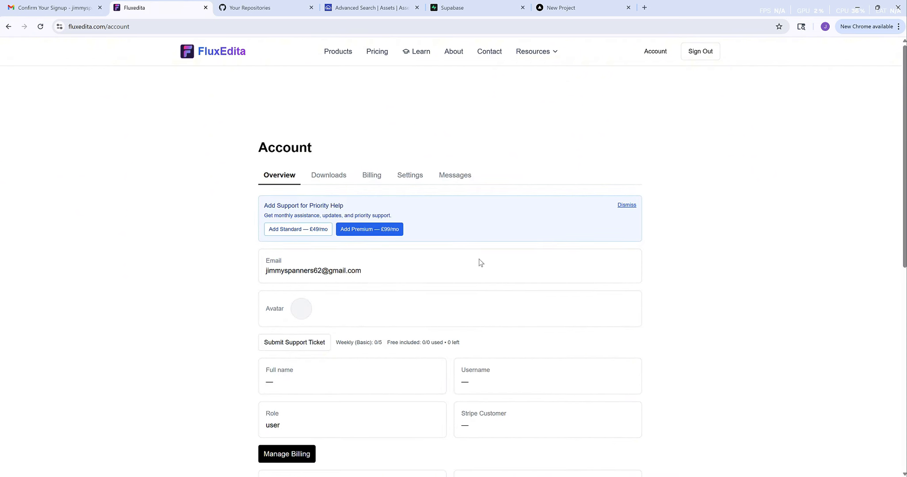
scroll(481, 262, down, 3)
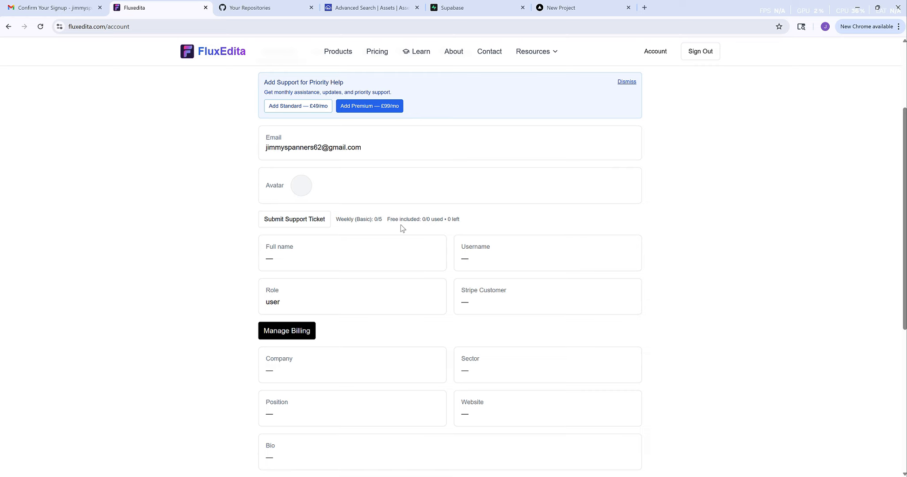
scroll(403, 228, up, 2)
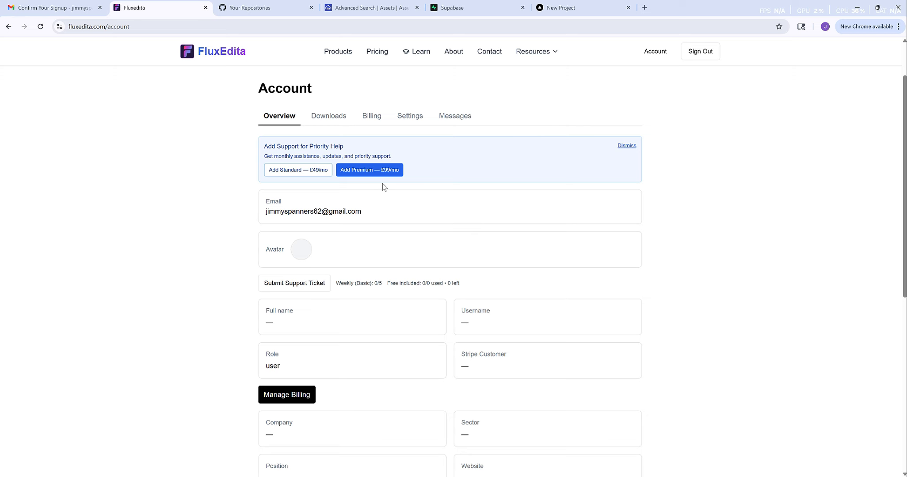
- View the empty Stripe billing portal via Manage Billing, then return to the FluxEdita site
click(370, 118)
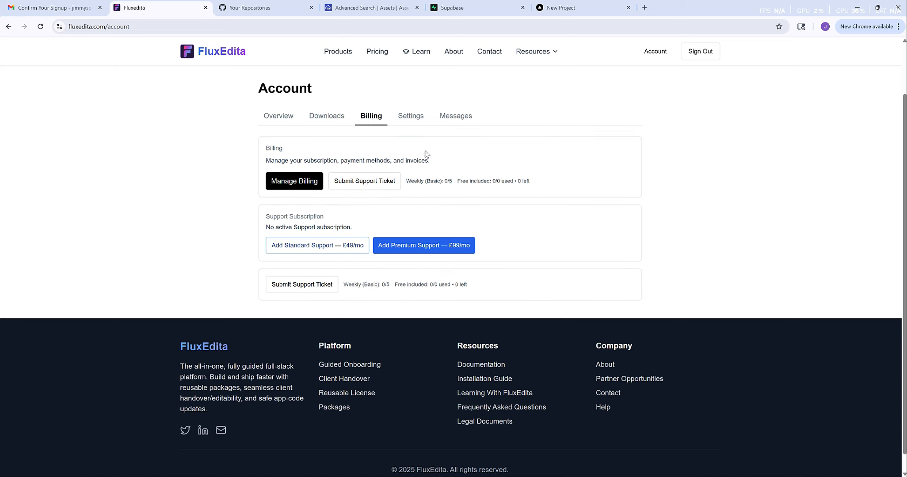
click(292, 182)
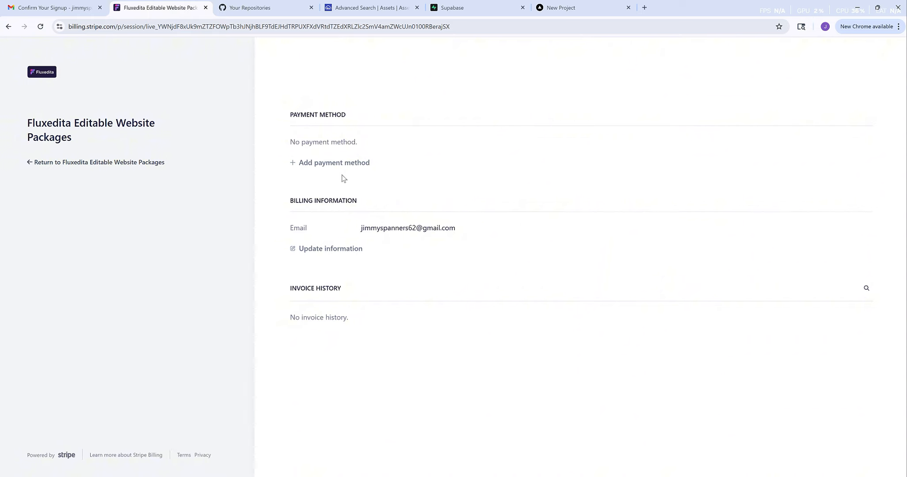
click(39, 75)
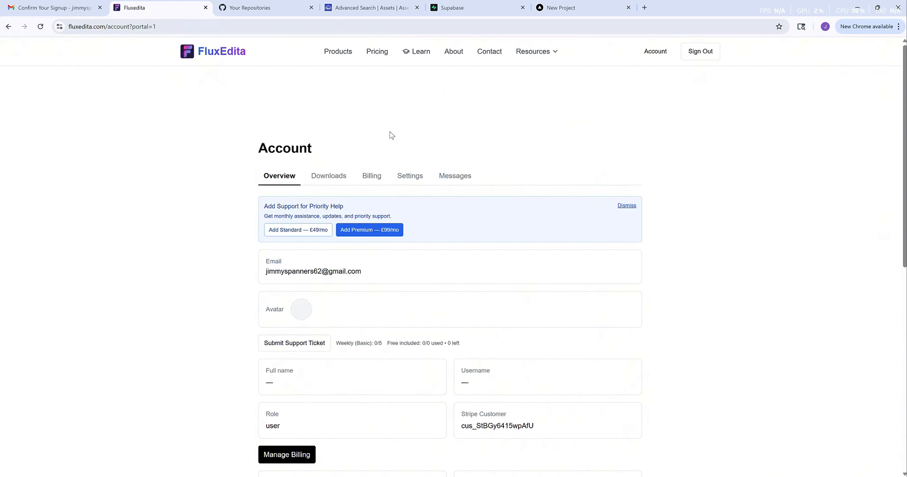
- Proceed to Stripe checkout for the £299 Fluxedita Premium (Early Adopter) package, then reload the pricing page
click(377, 52)
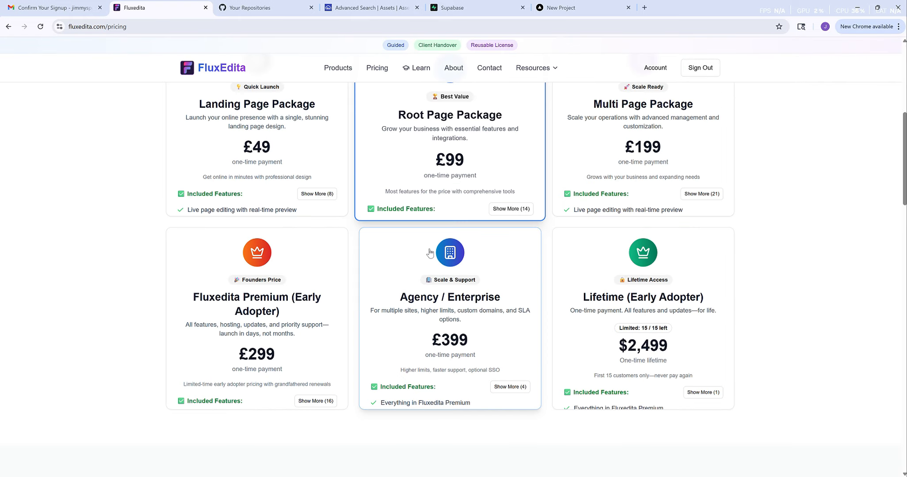
click(312, 402)
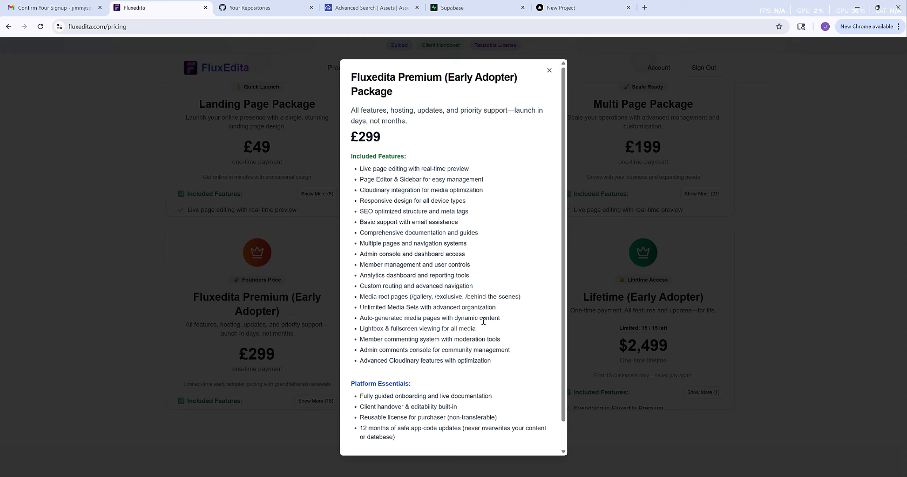
scroll(482, 319, down, 1)
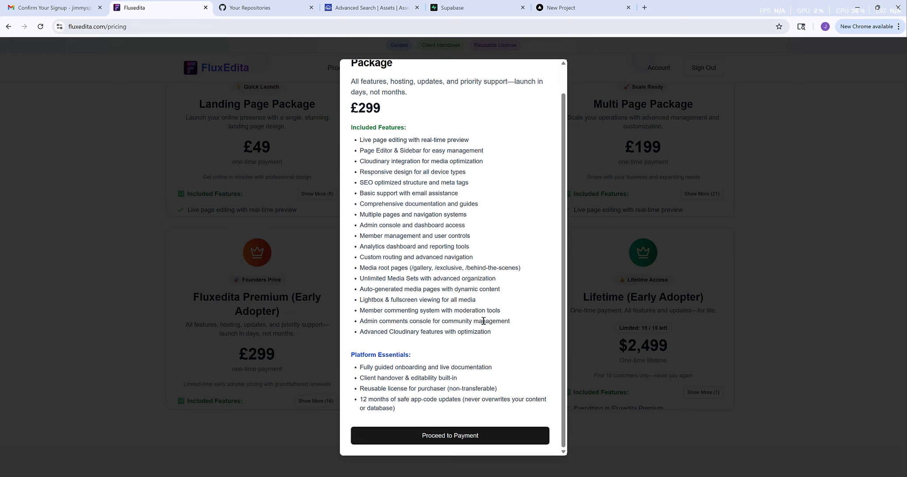
click(449, 438)
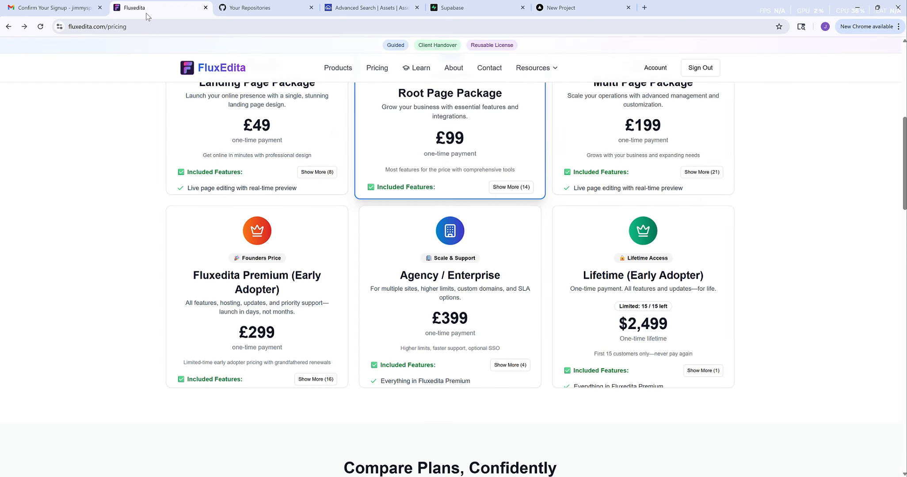
click(40, 27)
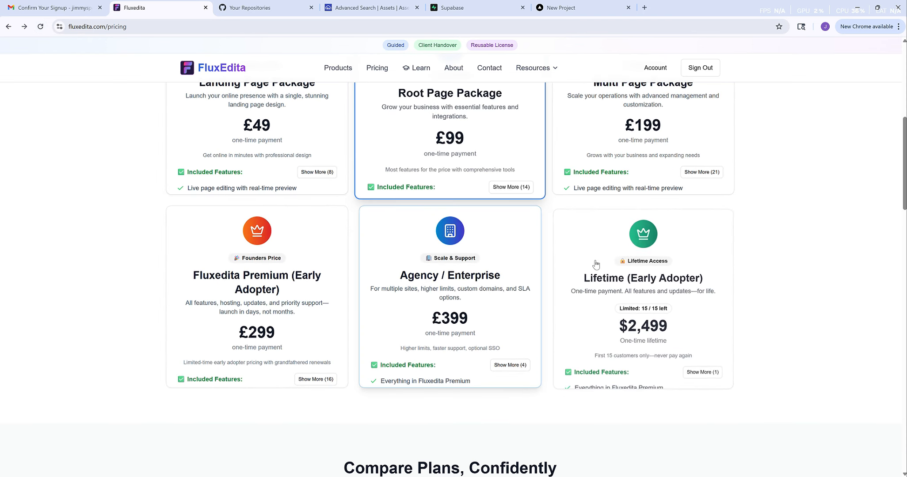
scroll(767, 177, up, 8)
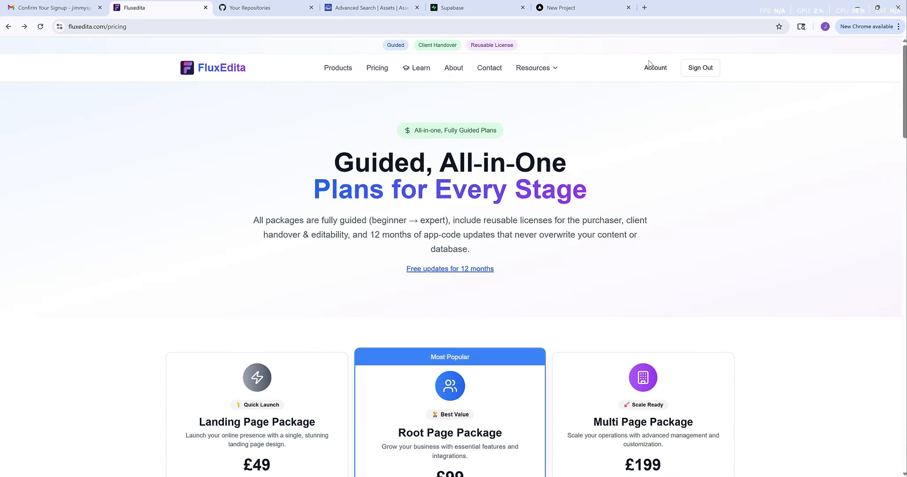
- Download the newest of the four 1.8.0 versions from the premium package downloads page
click(654, 72)
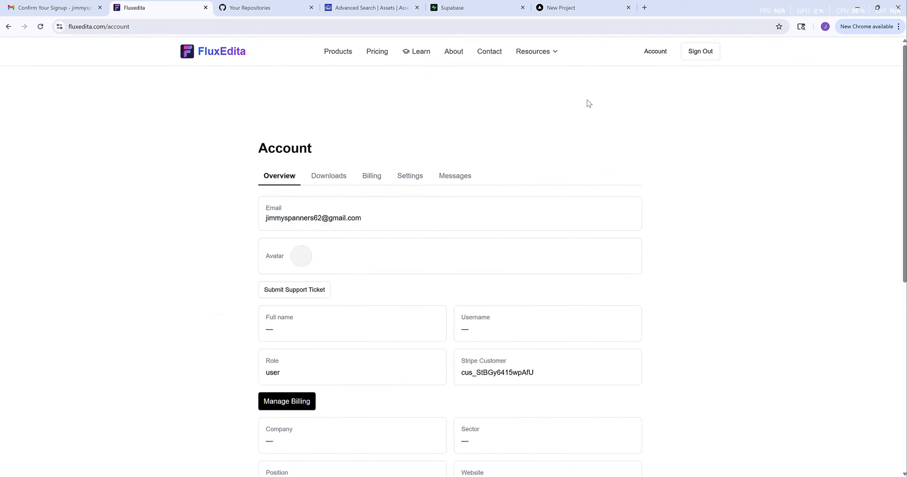
click(327, 181)
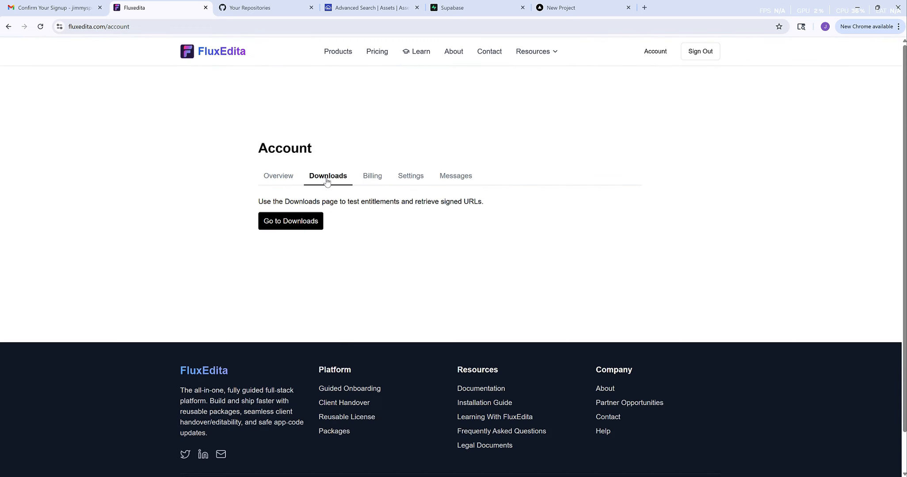
click(287, 226)
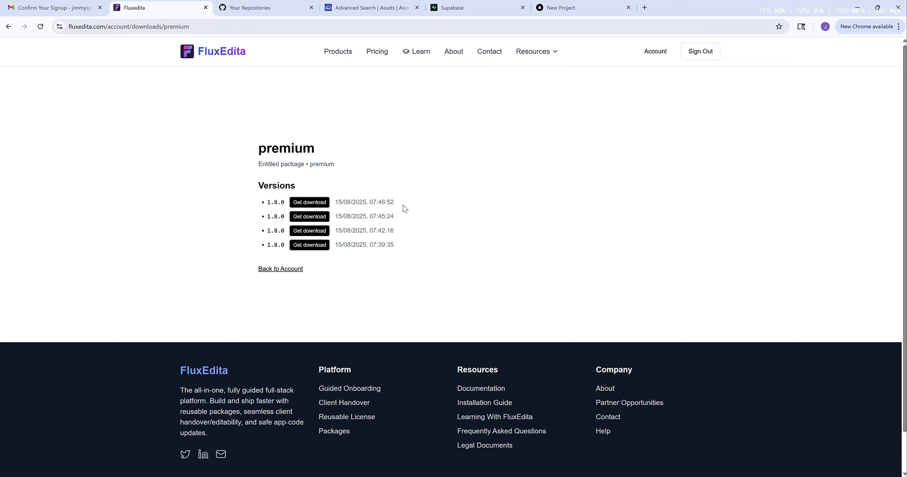
click(312, 205)
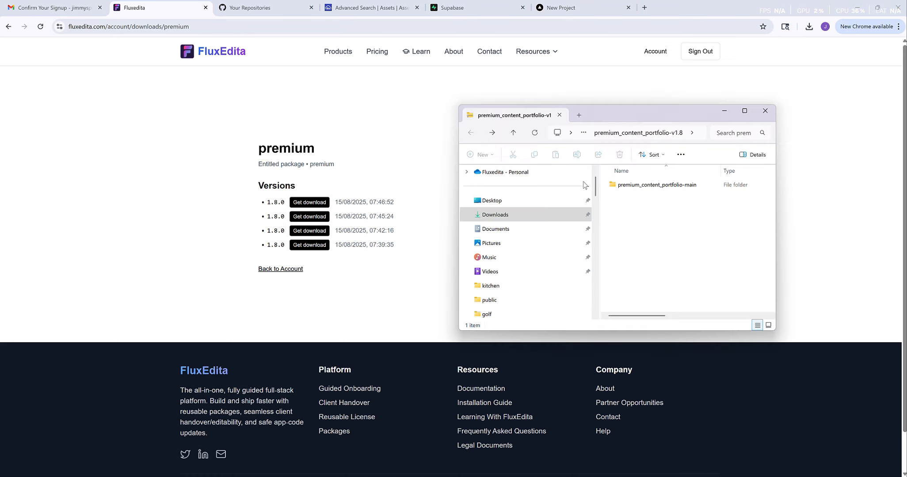
- Extract the premium_content_portfolio-v1.8 zip into the suggested Downloads folder
click(495, 216)
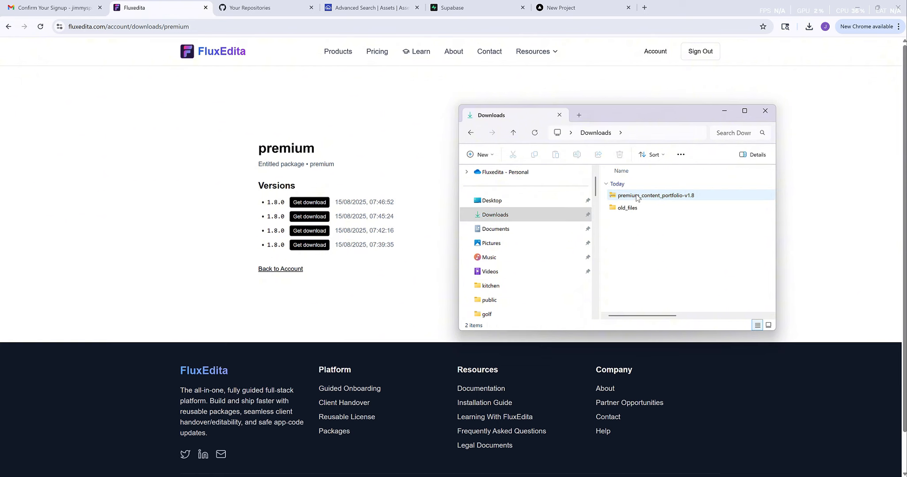
right_click(637, 197)
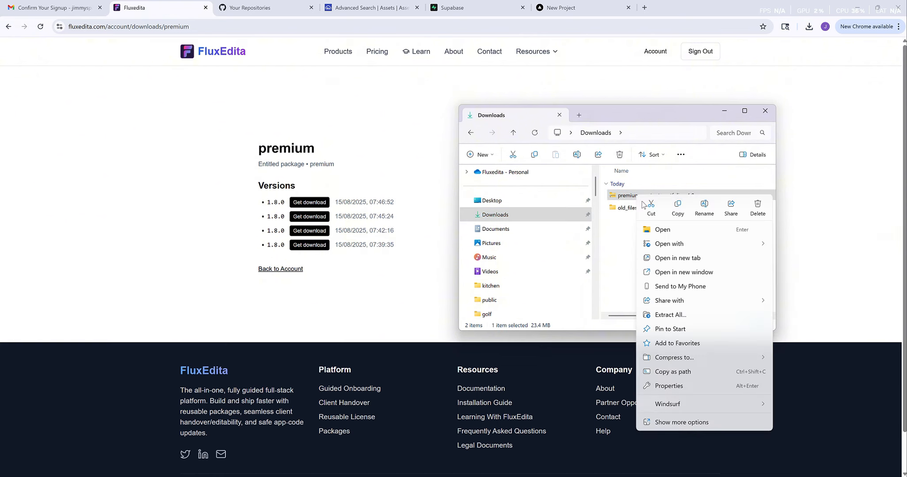
click(669, 319)
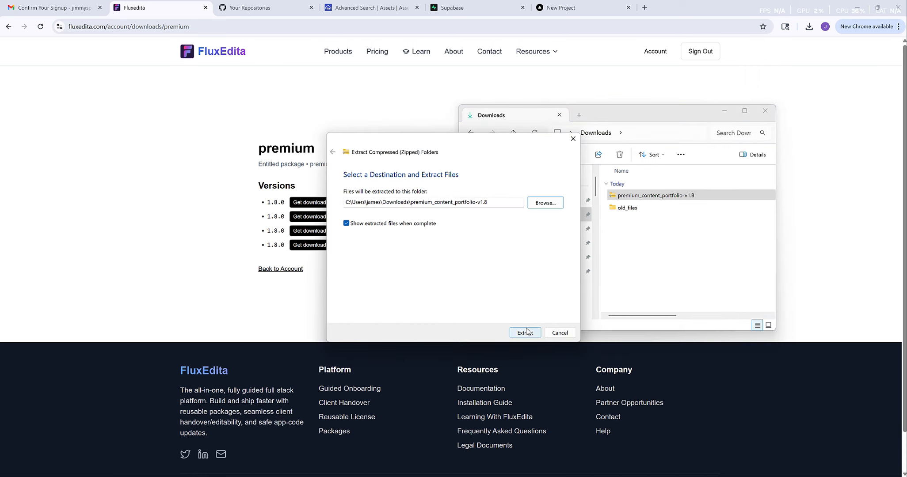
click(526, 334)
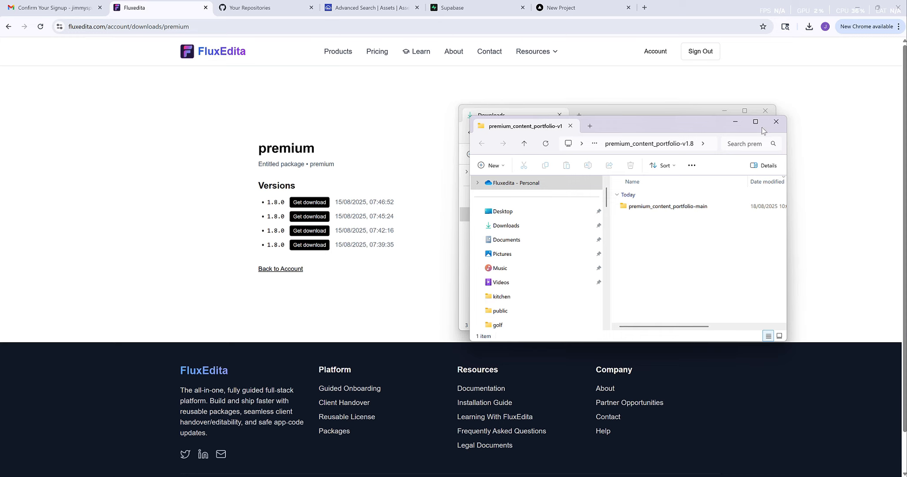
- Cut premium_content_portfolio-main from the extracted v1.8 folder and paste it onto the Desktop
click(776, 122)
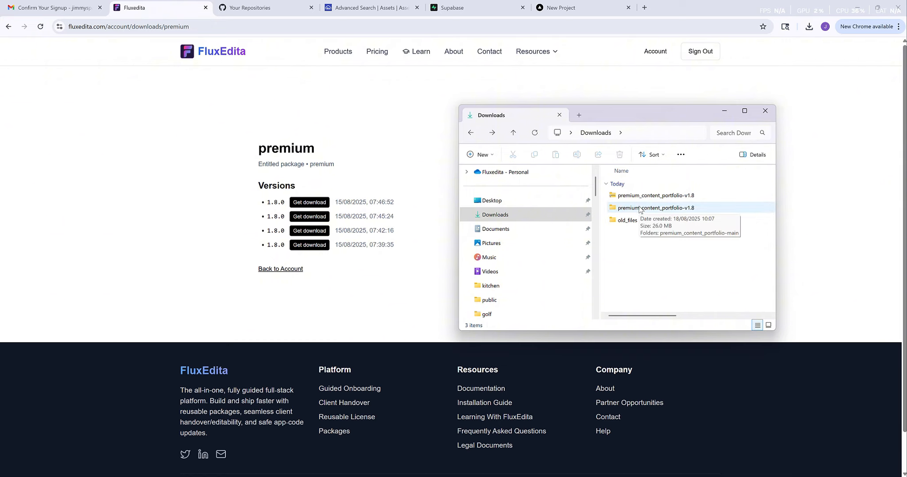
double_click(640, 209)
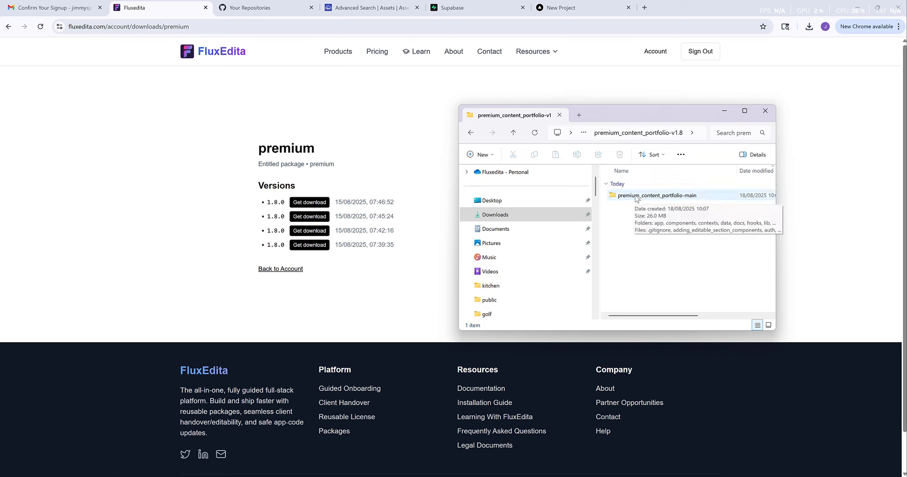
click(636, 197)
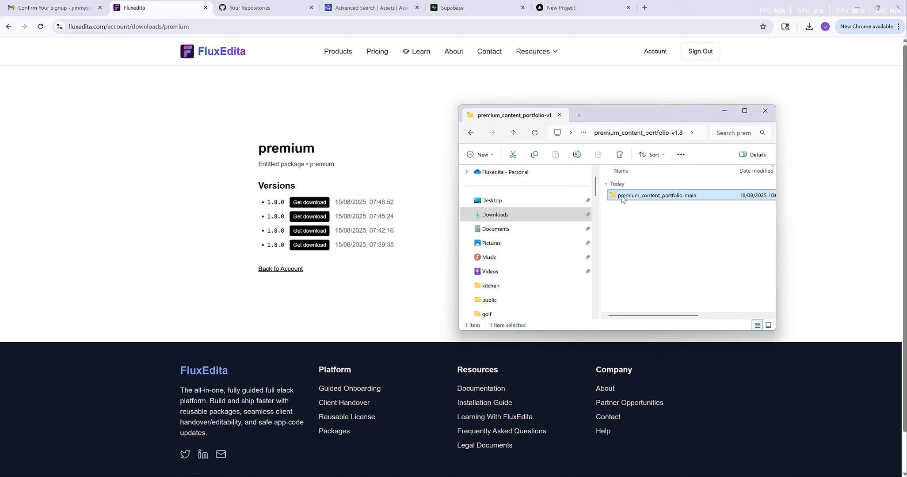
key(ctrl+x)
right_click(630, 197)
click(644, 208)
click(541, 203)
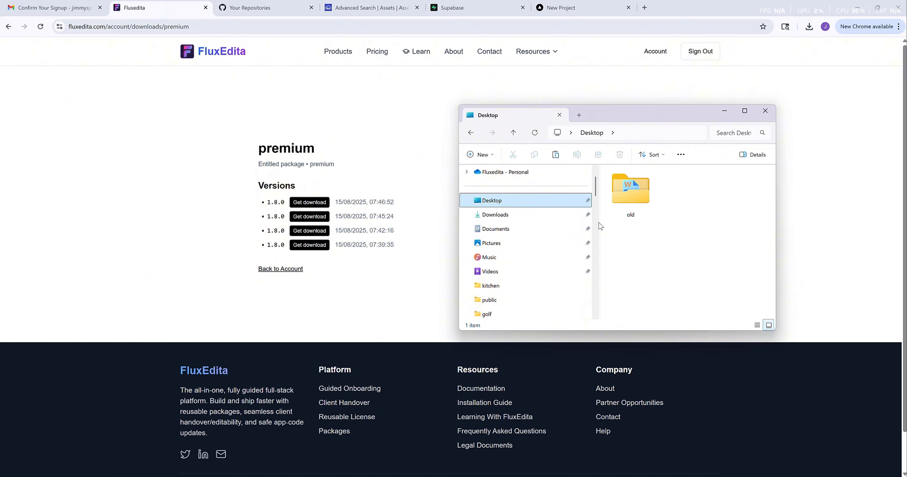
right_click(636, 272)
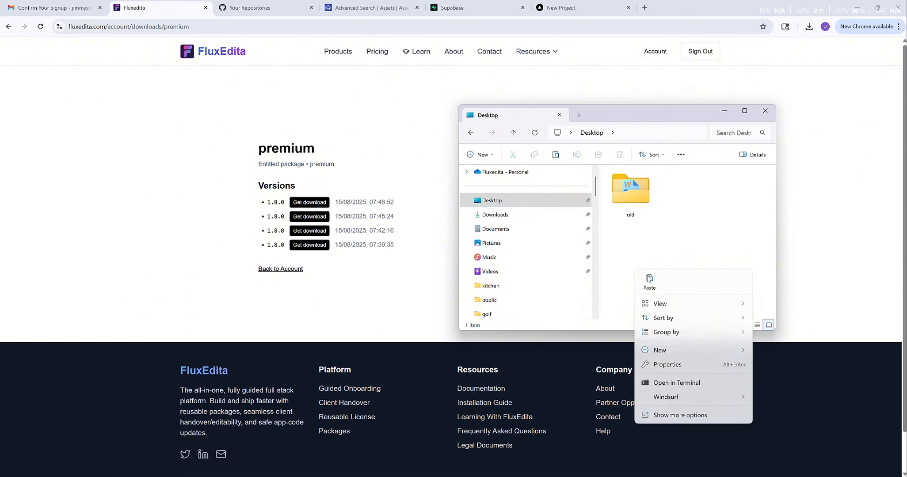
click(649, 279)
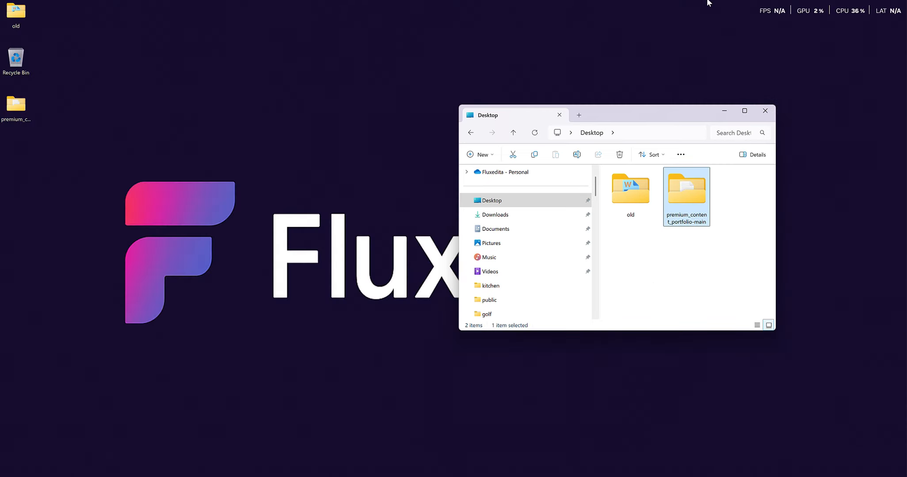
click(18, 109)
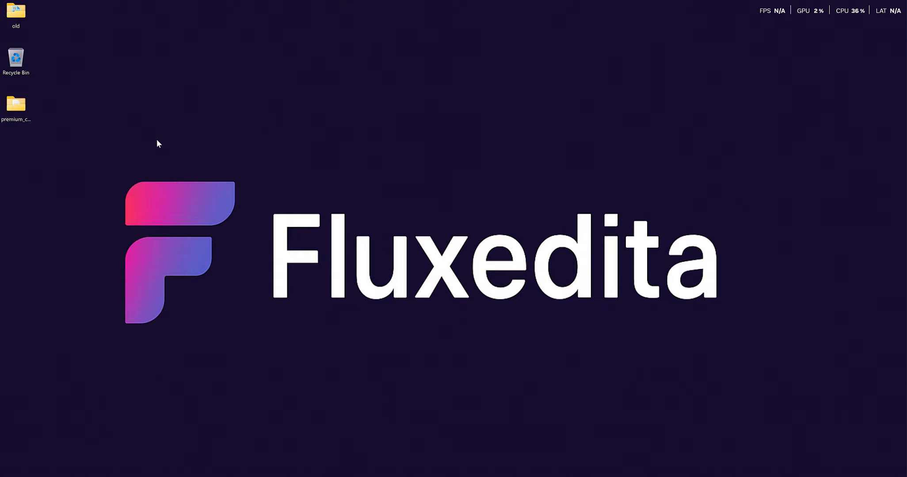
double_click(19, 113)
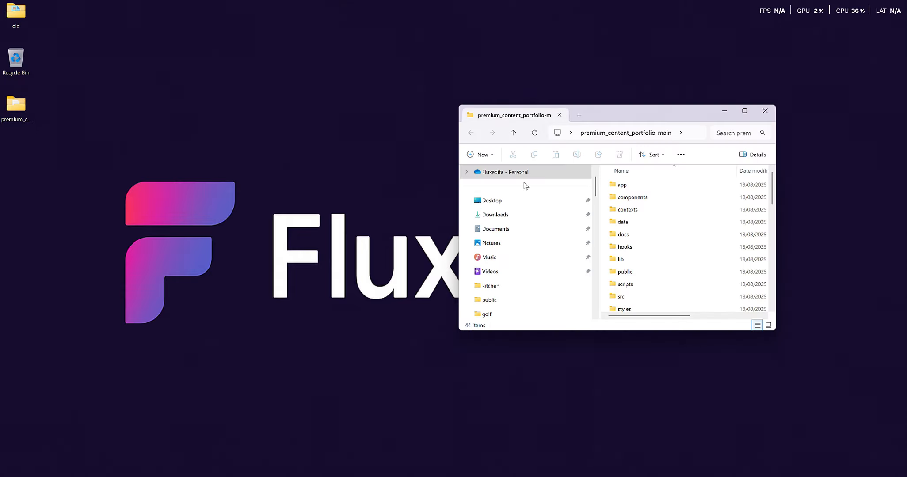
click(766, 111)
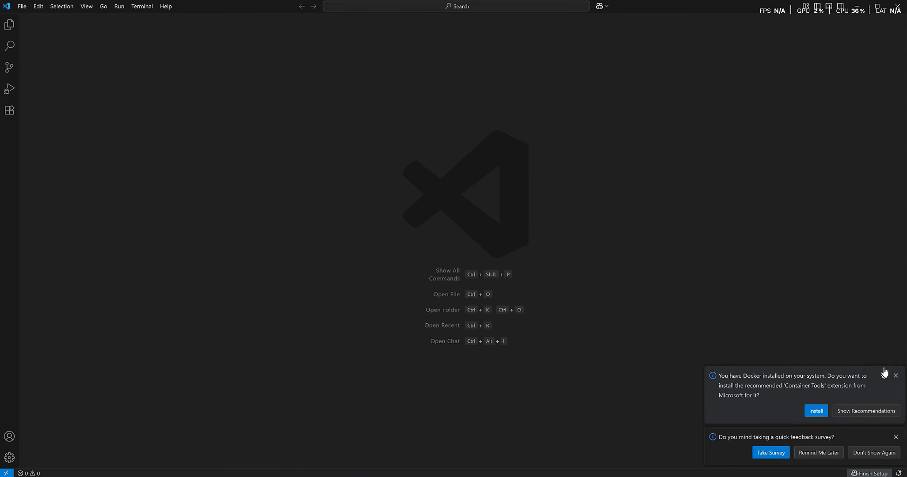
- Dismiss the survey and Docker notifications, then open the Desktop's premium_content_portfolio-main folder as the project
click(896, 376)
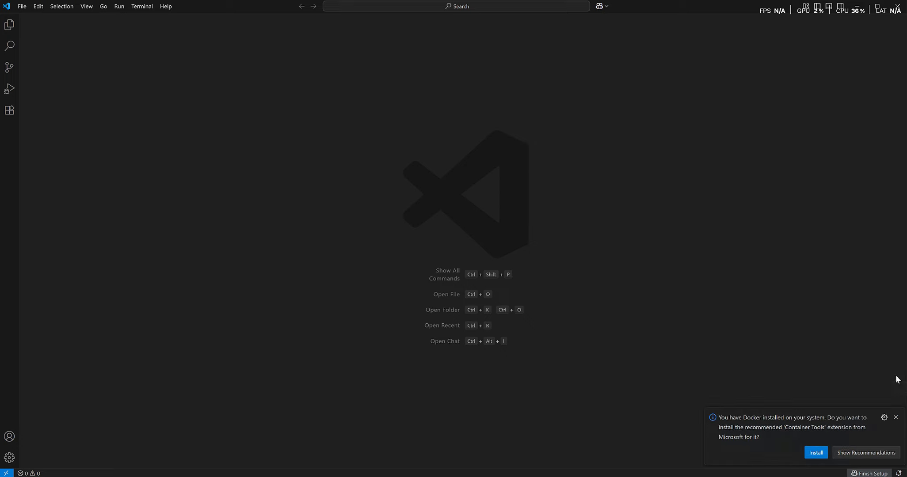
click(896, 418)
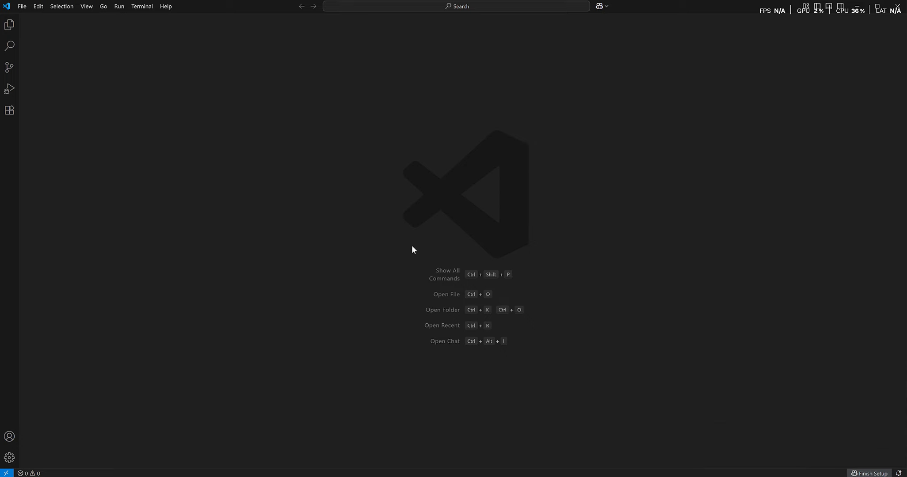
click(9, 27)
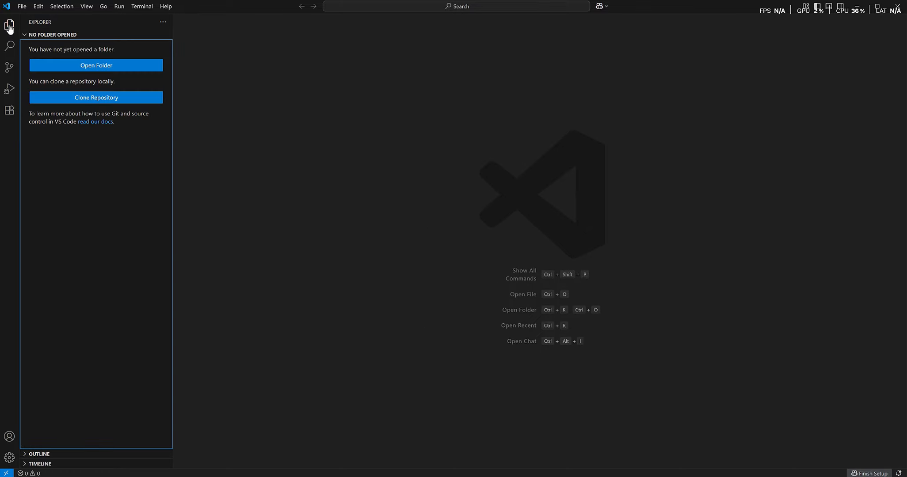
click(101, 67)
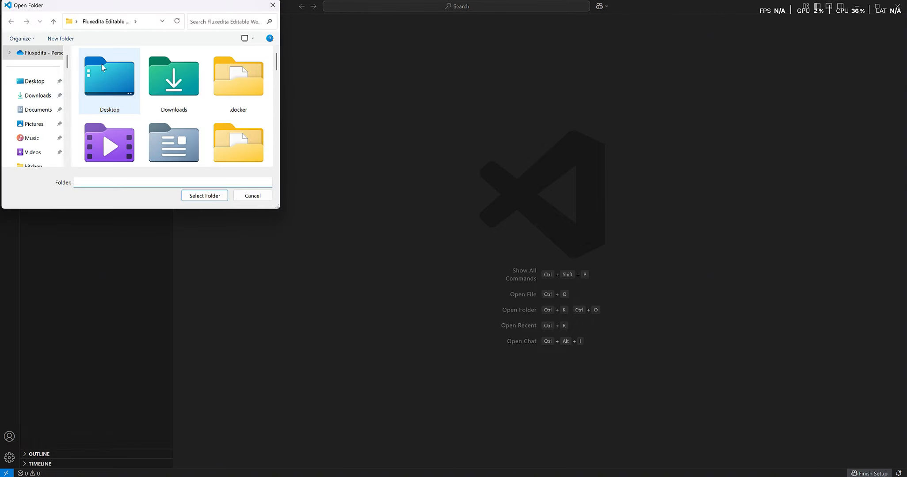
double_click(117, 81)
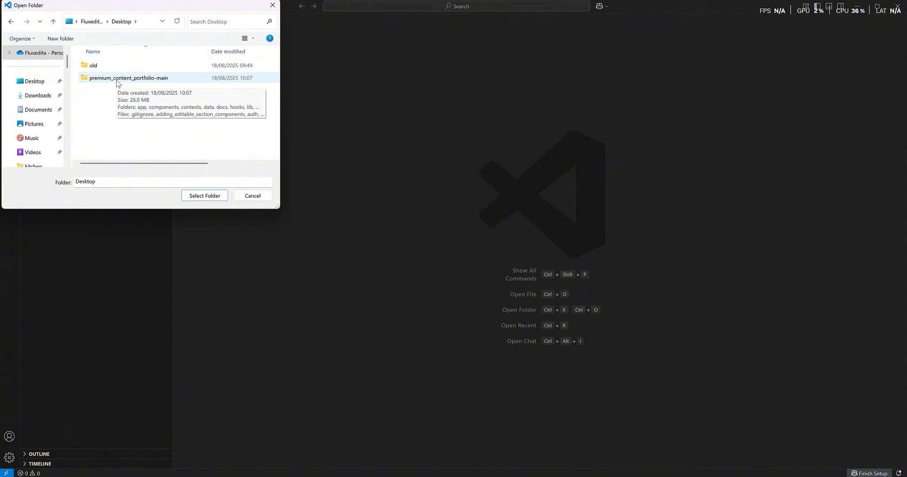
click(117, 80)
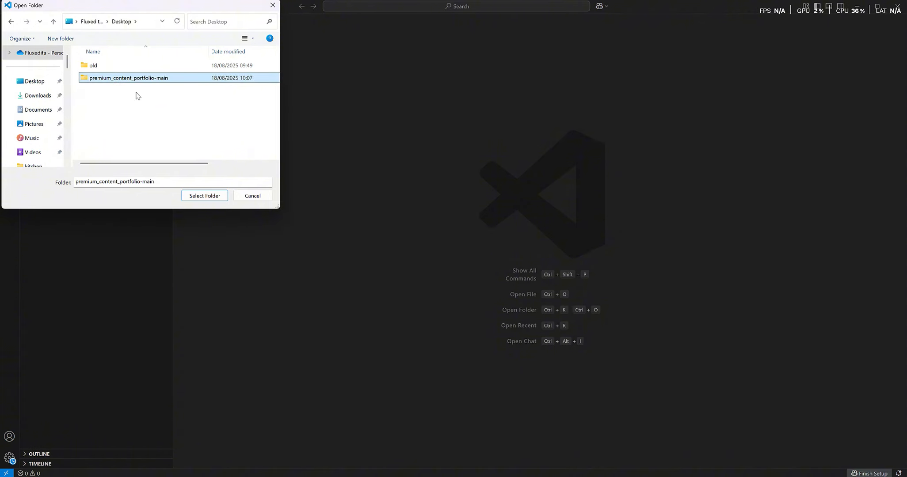
click(202, 198)
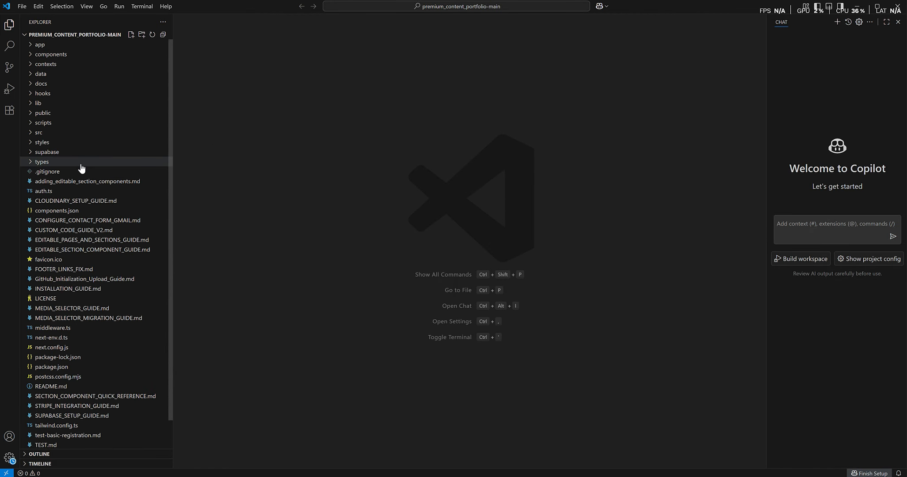
- Run npm install in a new terminal to install the project's dependencies
scroll(70, 170, down, 1)
scroll(76, 170, up, 1)
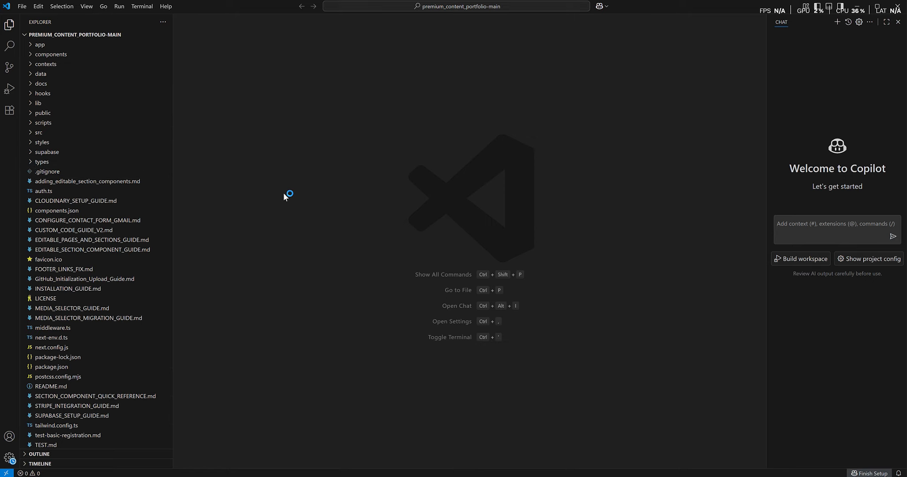
click(144, 6)
click(152, 19)
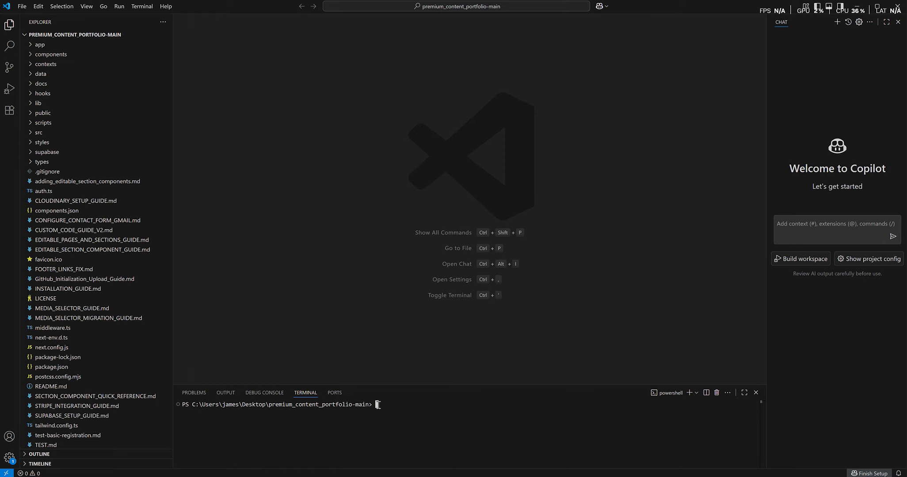
text(npm install)
key(Return)
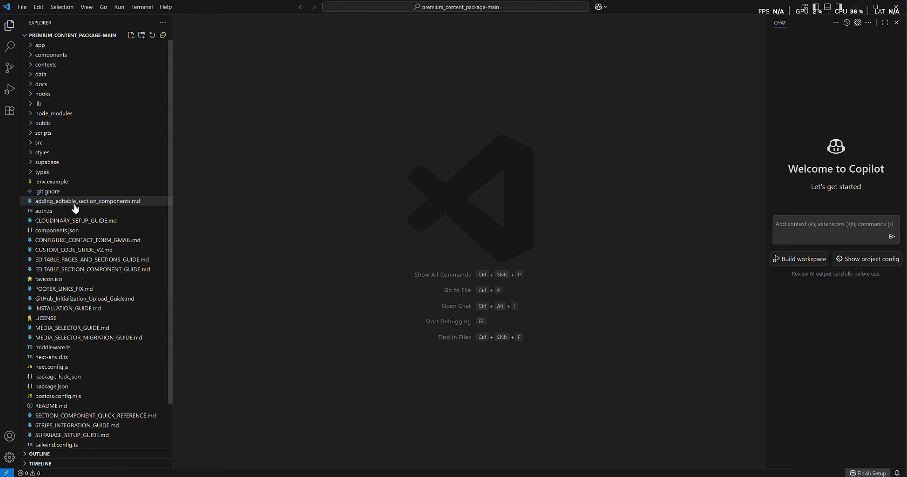
- Look through the Cloudinary and editable-section guides, then open .env.example at empty line 6
click(75, 220)
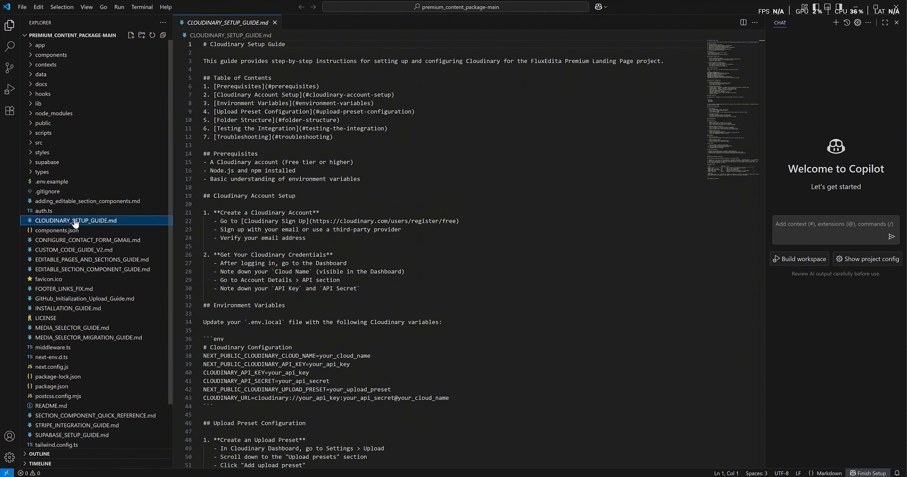
click(388, 229)
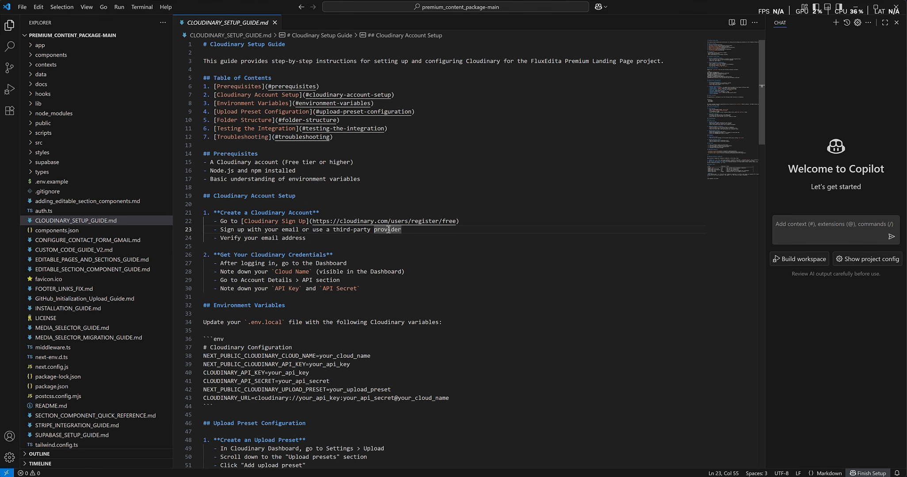
click(67, 202)
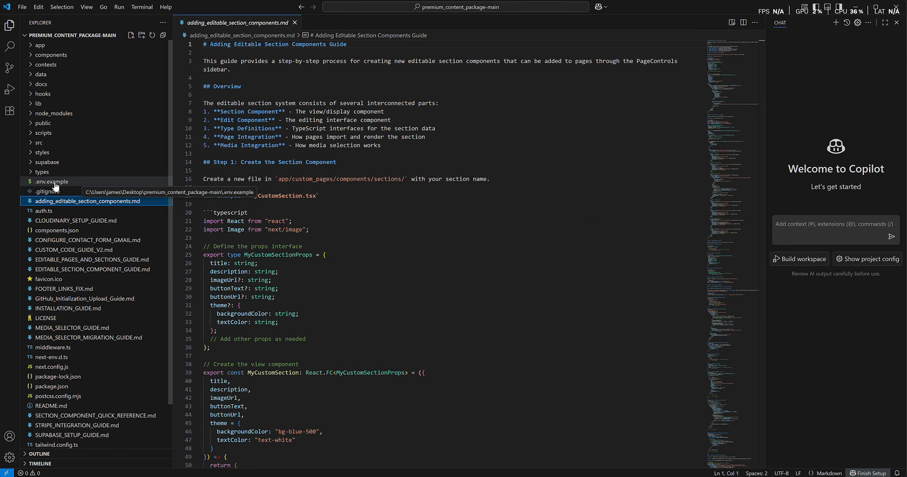
click(55, 186)
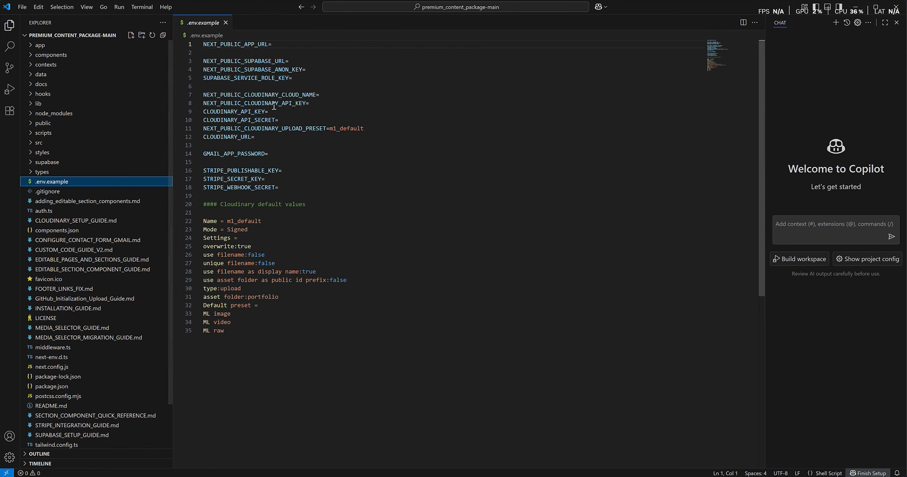
click(280, 90)
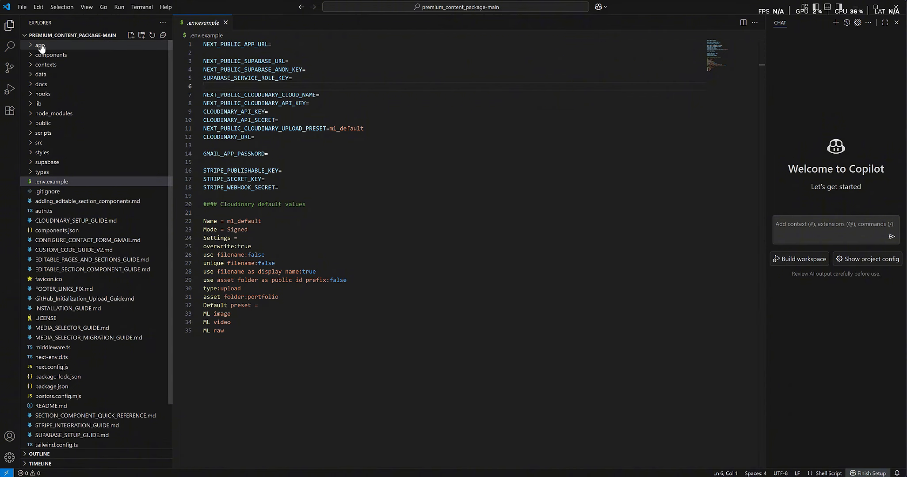
- Create a new empty file named .env.local in the project root
click(22, 7)
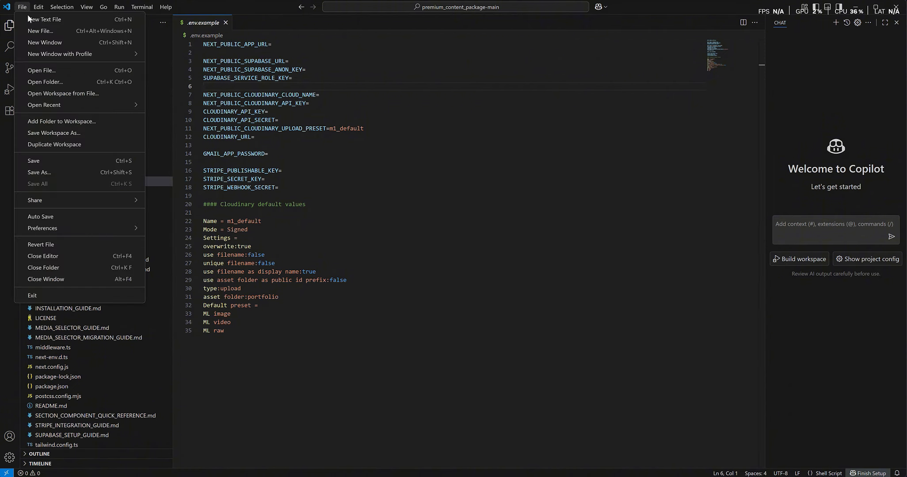
click(36, 31)
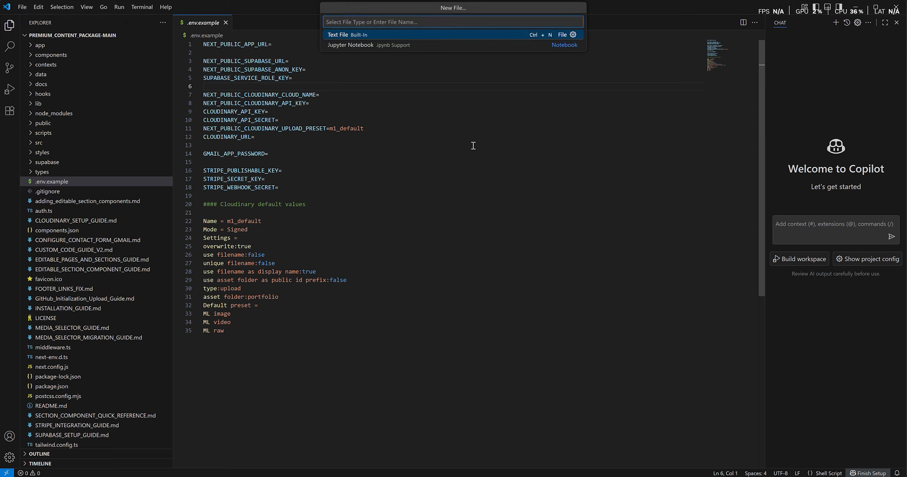
text(.e)
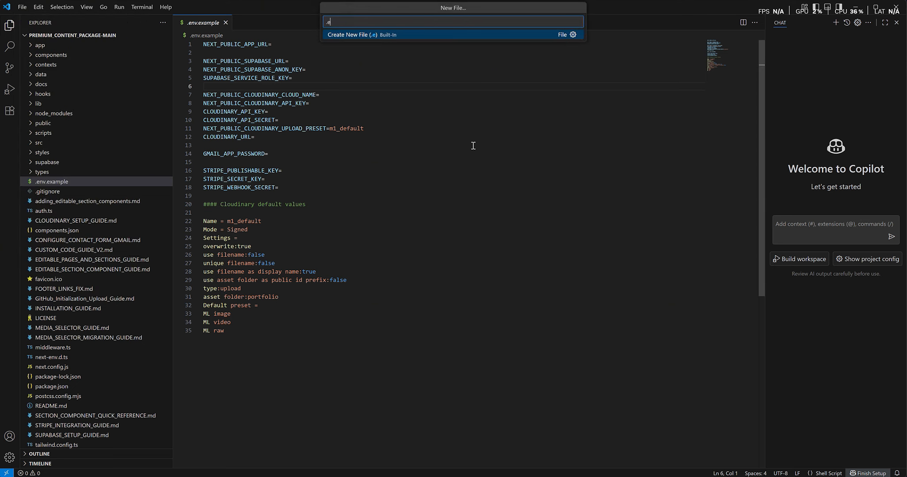
text(nv.local)
key(Return)
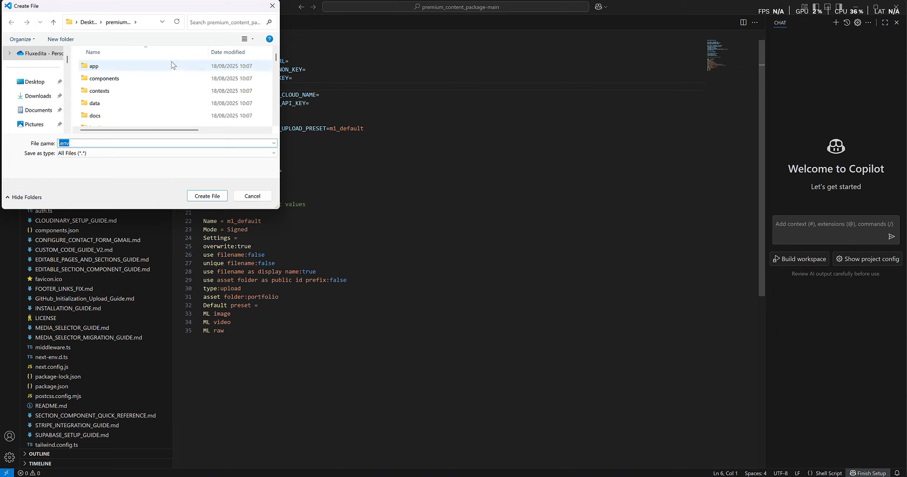
click(146, 143)
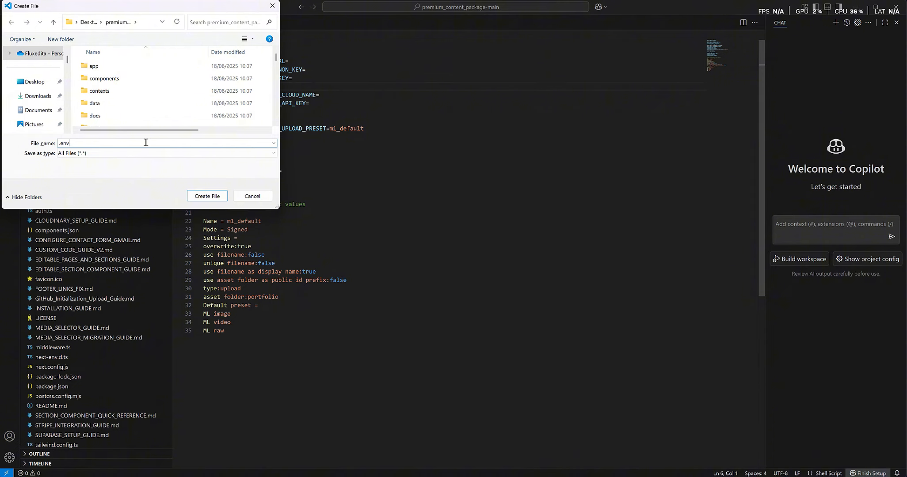
text(.local)
click(221, 196)
- Copy all 35 environment keys from .env.example into .env.local and save it
click(203, 23)
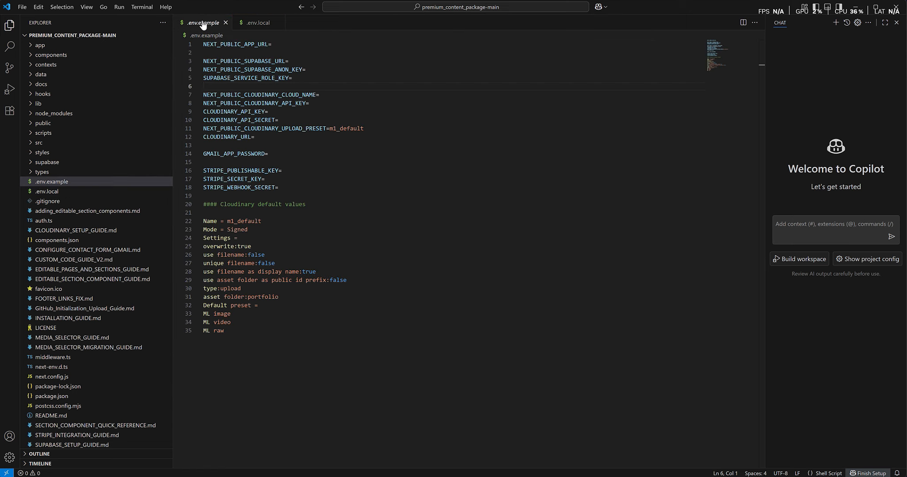
click(258, 25)
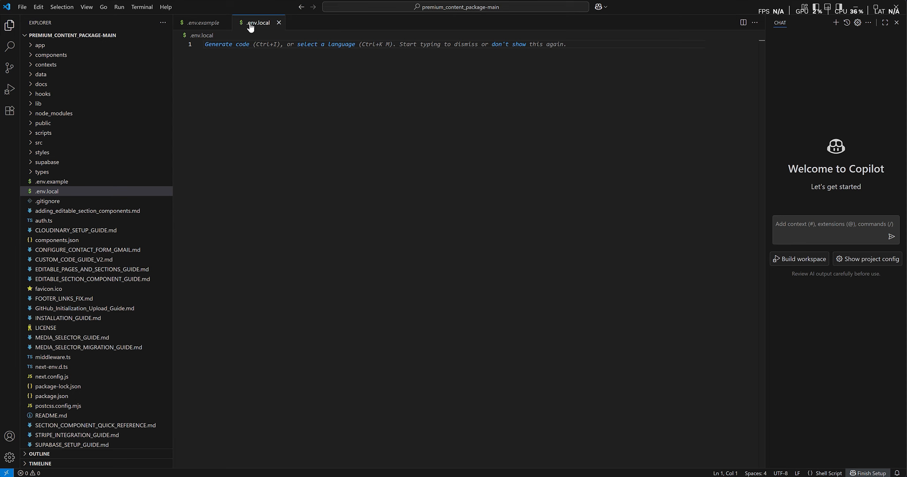
click(206, 23)
click(297, 146)
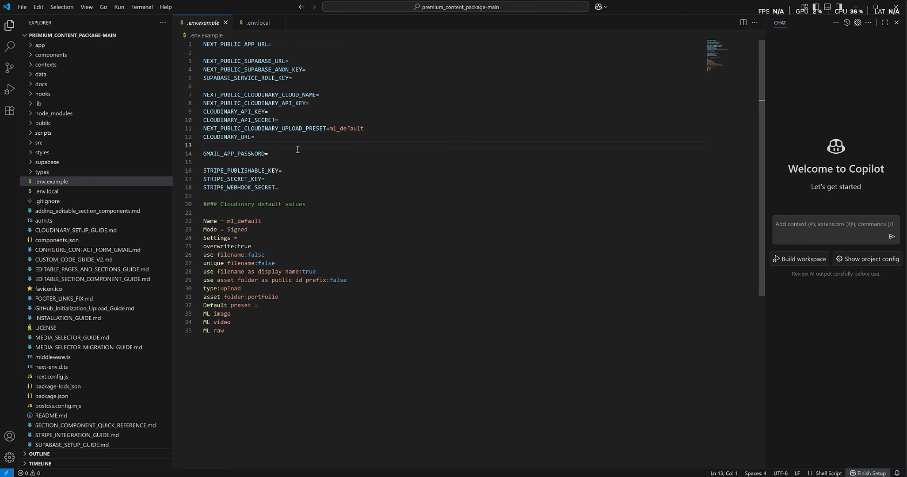
key(ctrl+a)
key(ctrl+c)
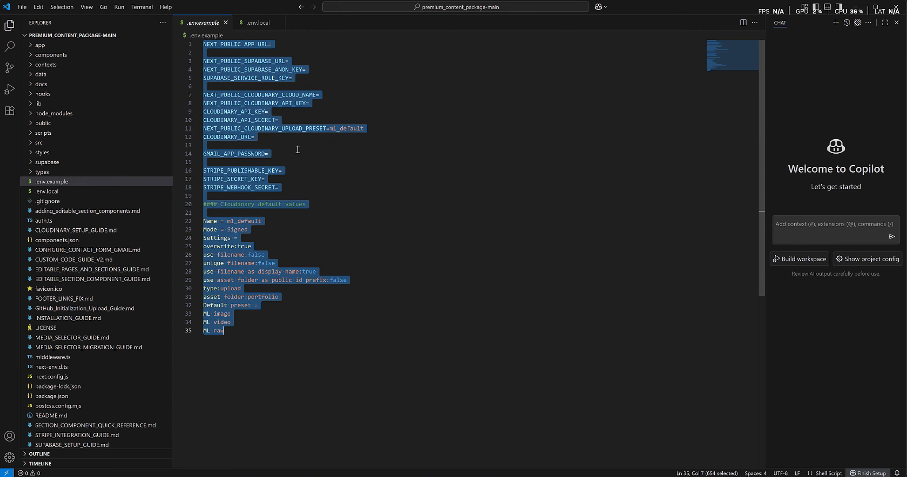
click(258, 23)
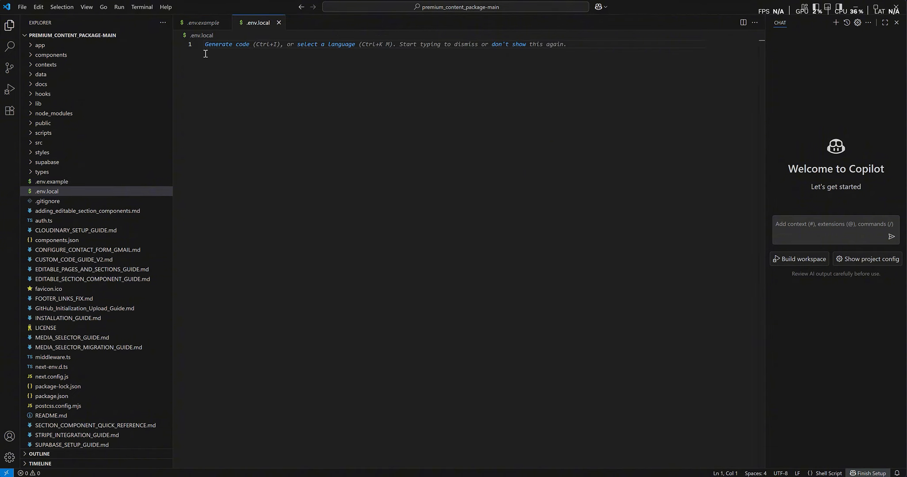
key(ctrl+v)
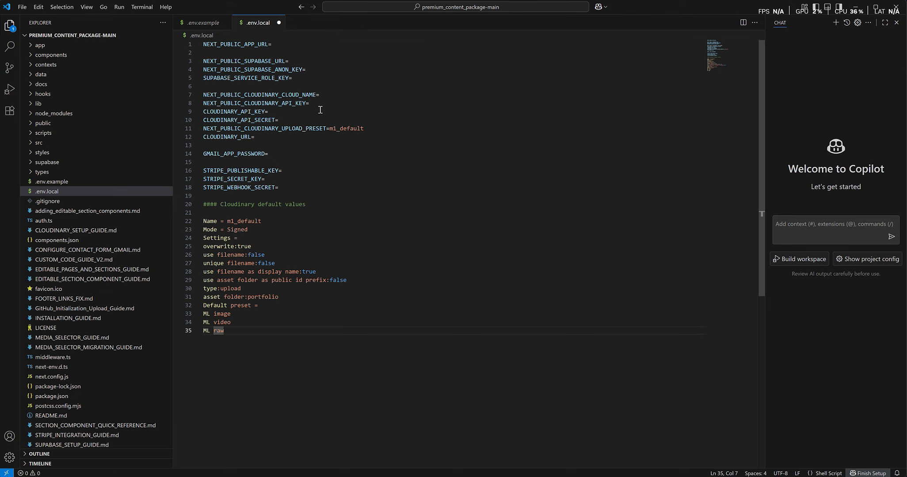
key(ctrl+s)
- Visit FluxEdita's account overview, then switch to the Supabase dashboard for Remote Services Management
click(322, 61)
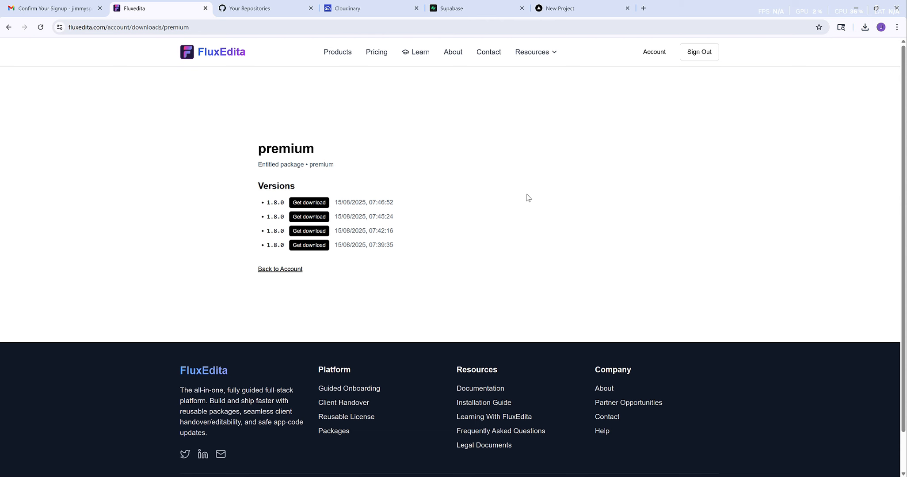
click(635, 63)
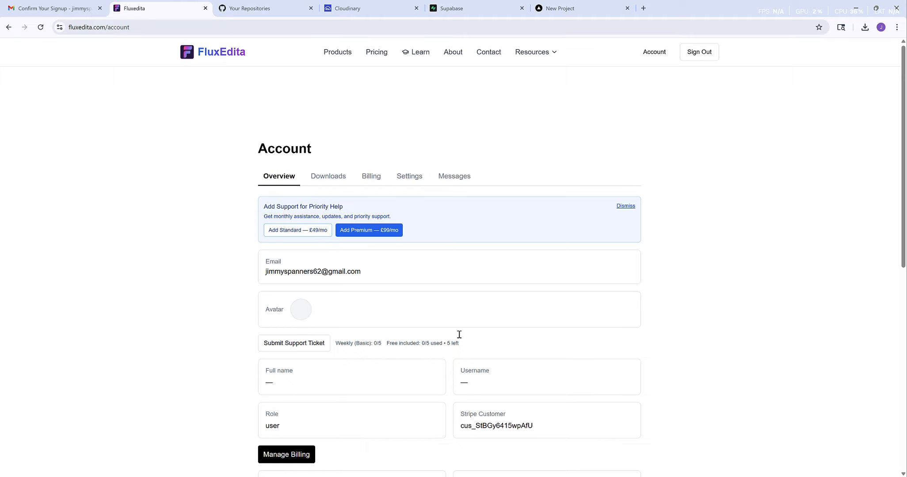
click(513, 13)
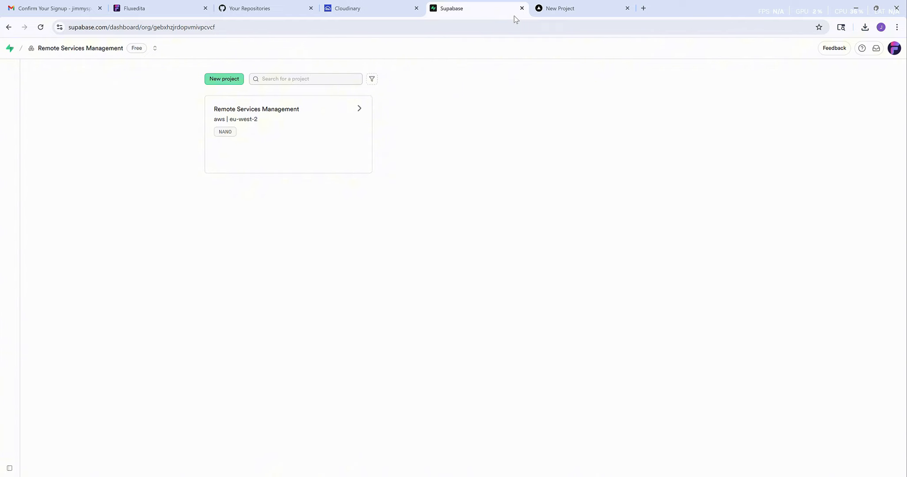
- Create the Supabase project 'Premium Package Database' in West Europe (London)
click(226, 80)
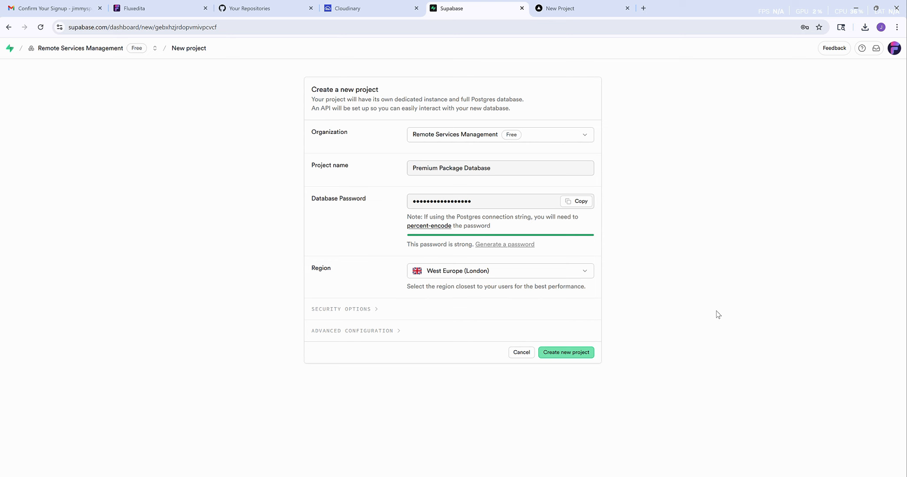
click(566, 353)
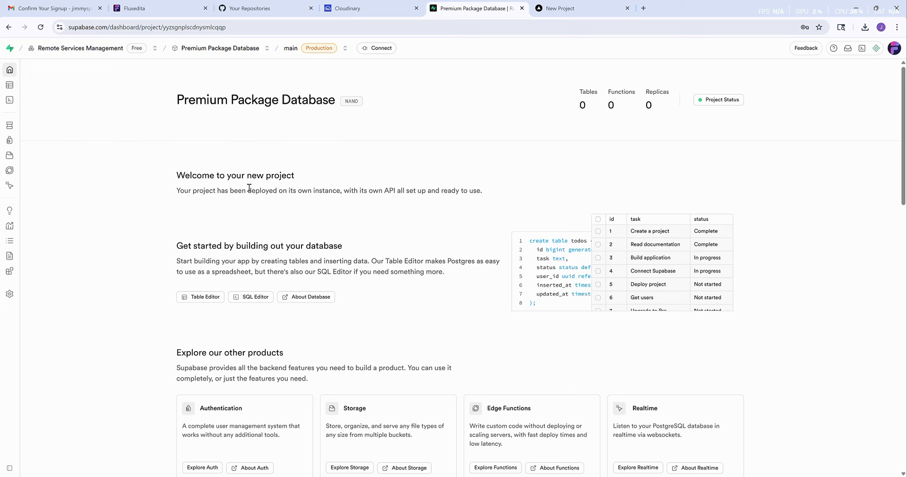
- Copy the Premium Package Database project URL from the Data API settings
mouse_move(9, 201)
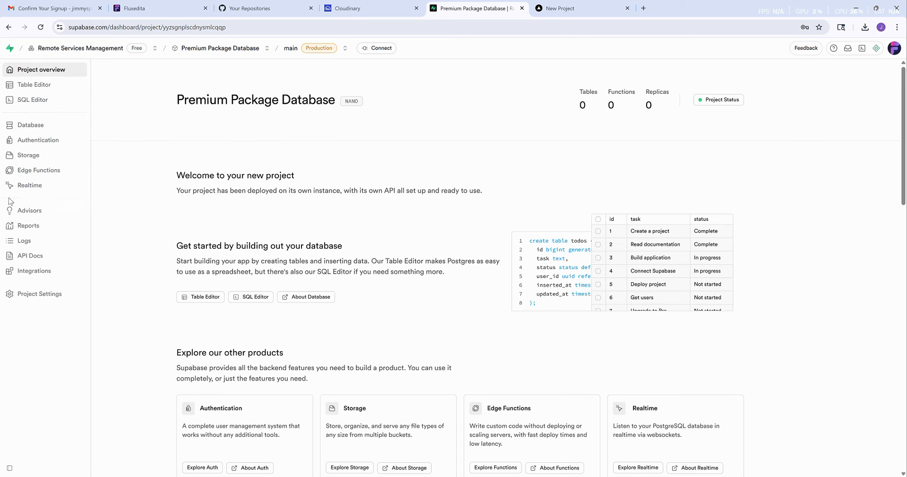
click(39, 295)
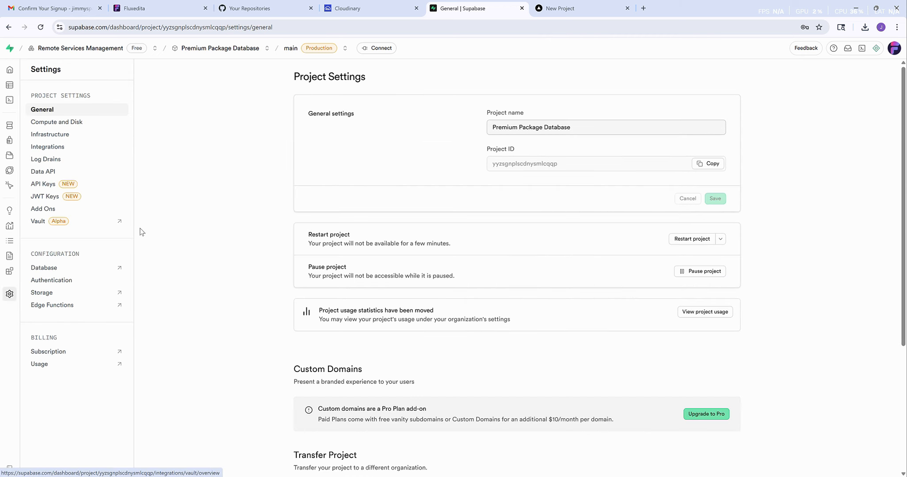
click(50, 175)
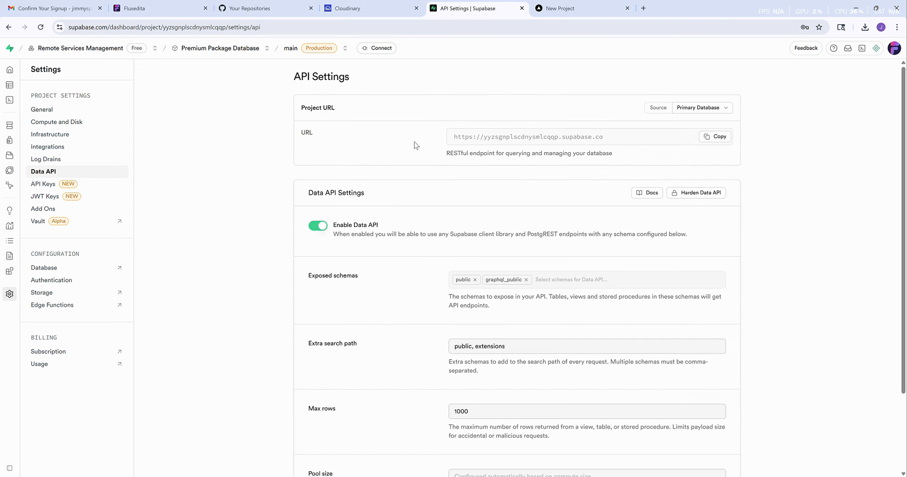
click(717, 140)
- Paste the Supabase project URL after NEXT_PUBLIC_SUPABASE_URL= on line 3 of .env.local
key(alt+Tab)
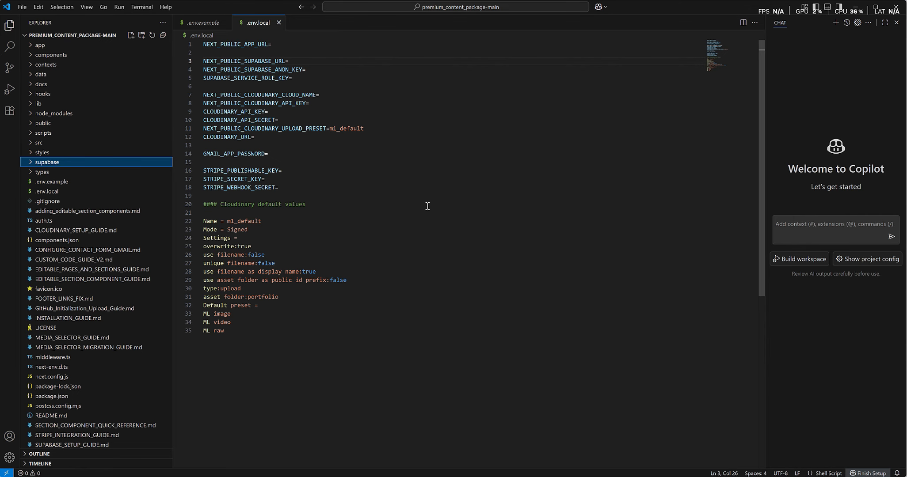
click(298, 60)
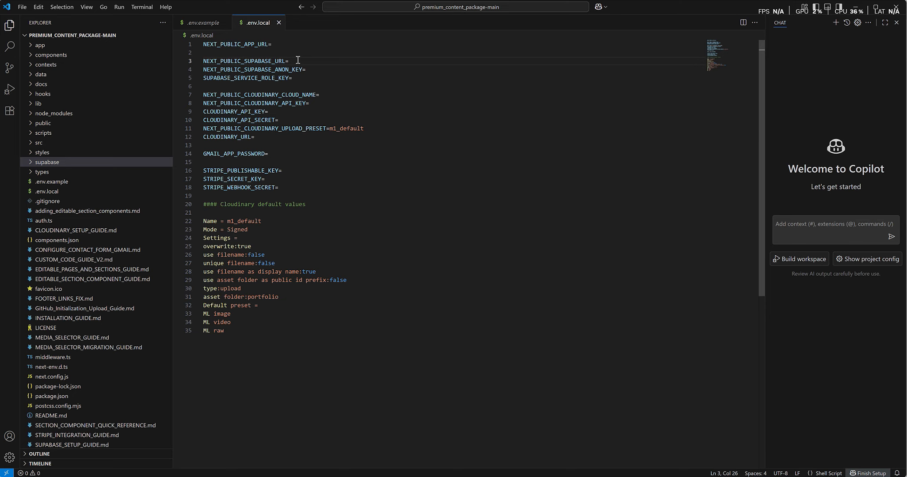
key(ctrl+v)
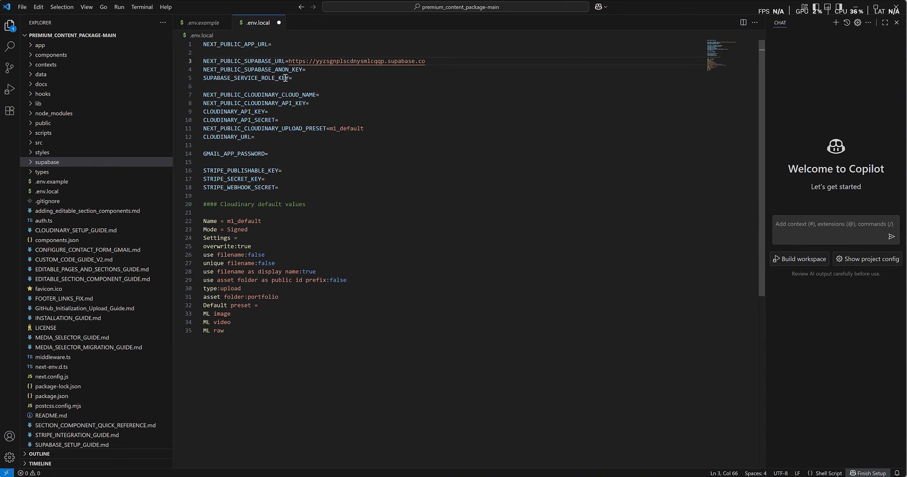
key(alt+Tab)
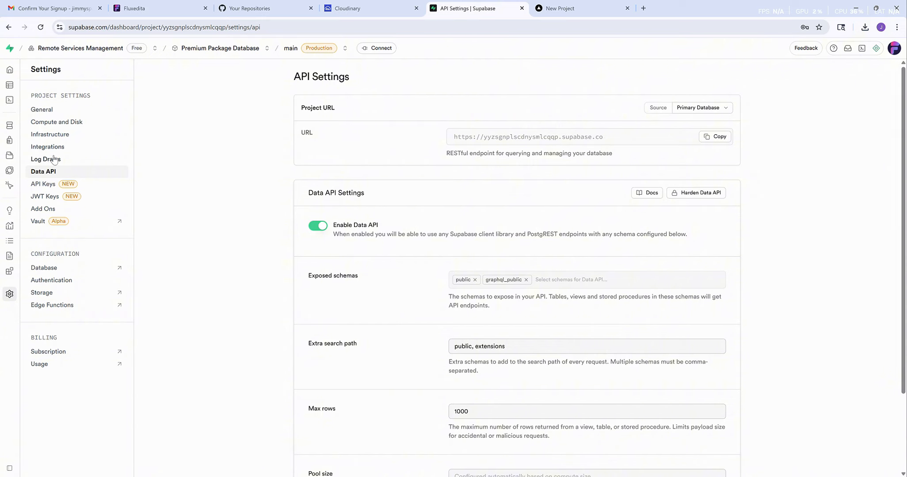
- Copy the Supabase anon key into NEXT_PUBLIC_SUPABASE_ANON_KEY on line 4
click(43, 187)
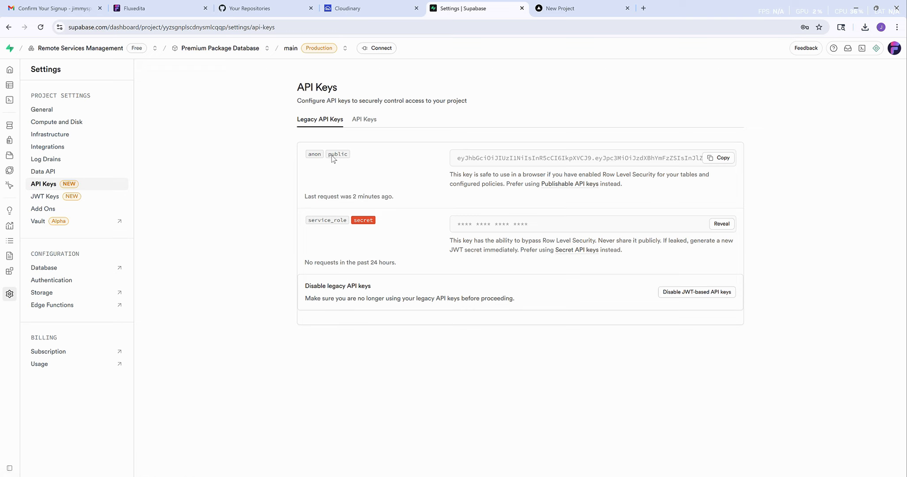
click(718, 157)
key(alt+Tab)
click(318, 70)
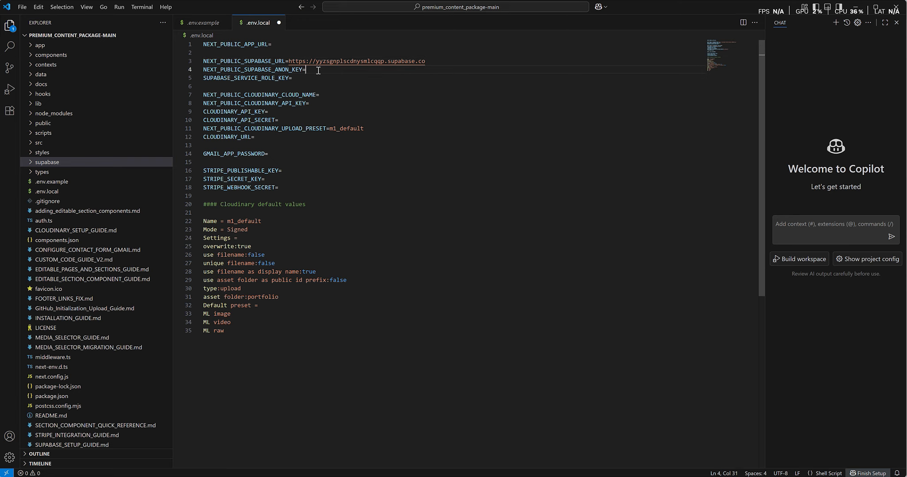
key(ctrl+v)
- Copy the service_role secret key into SUPABASE_SERVICE_ROLE_KEY on line 5
key(alt+Tab)
click(714, 224)
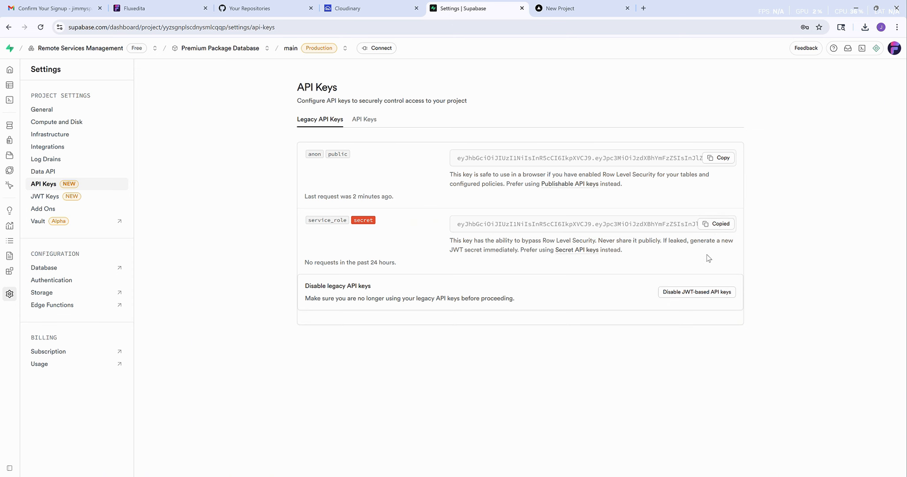
key(alt+Tab)
click(317, 77)
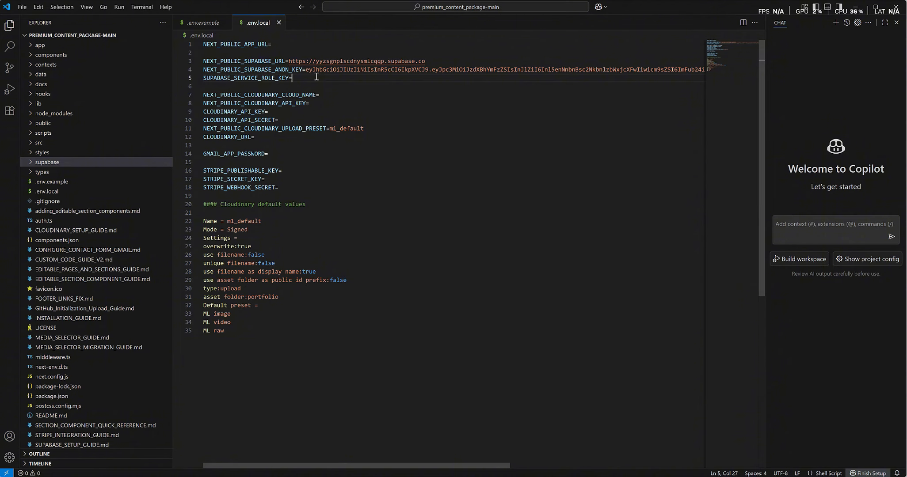
key(ctrl+v)
click(363, 96)
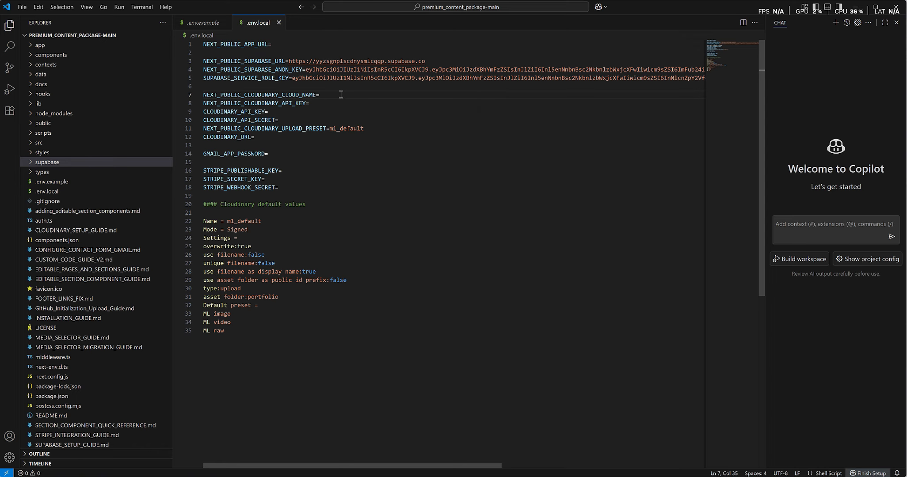
- Look up the Cloudinary API keys and the m1_default upload preset settings
click(366, 105)
key(alt+Tab)
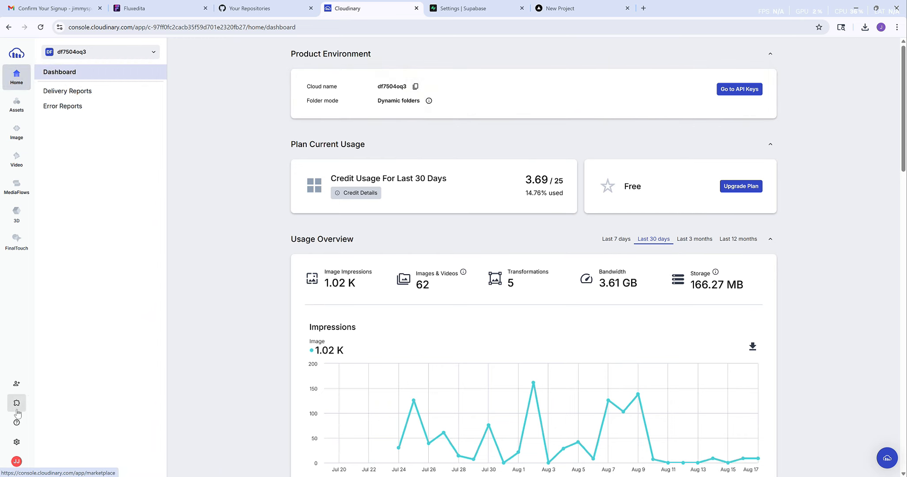
click(16, 443)
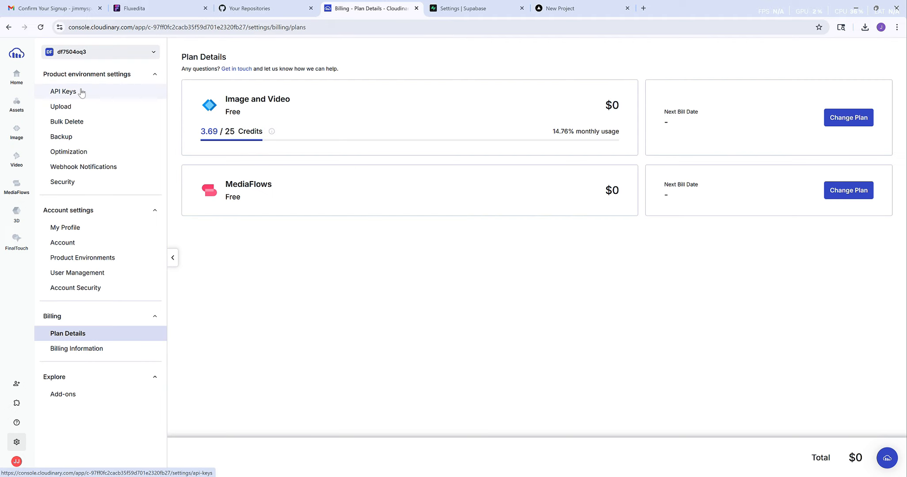
click(82, 93)
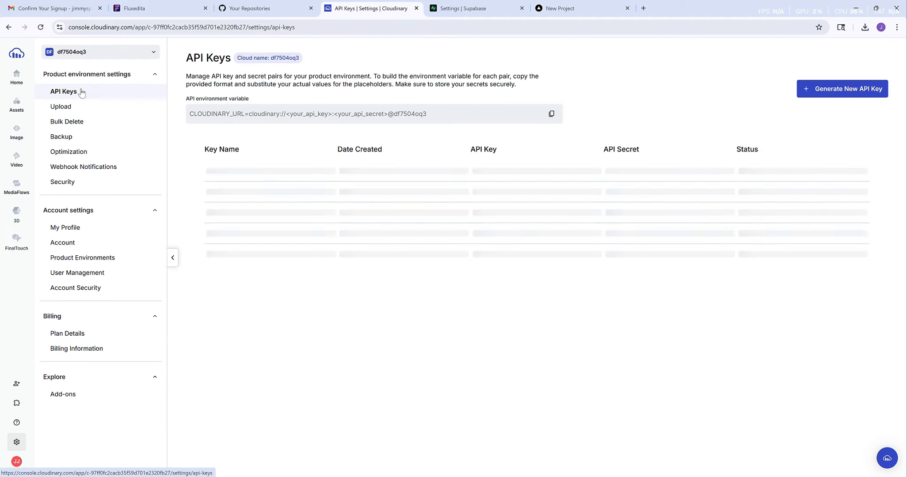
click(77, 107)
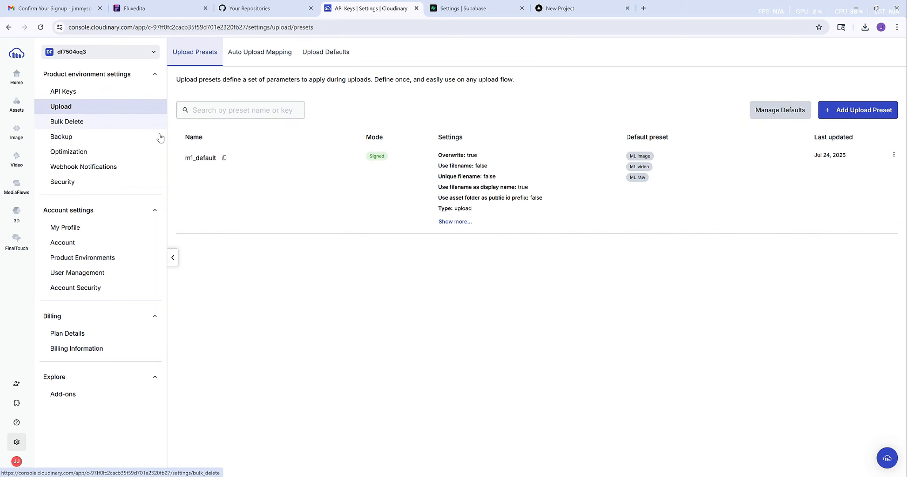
click(460, 222)
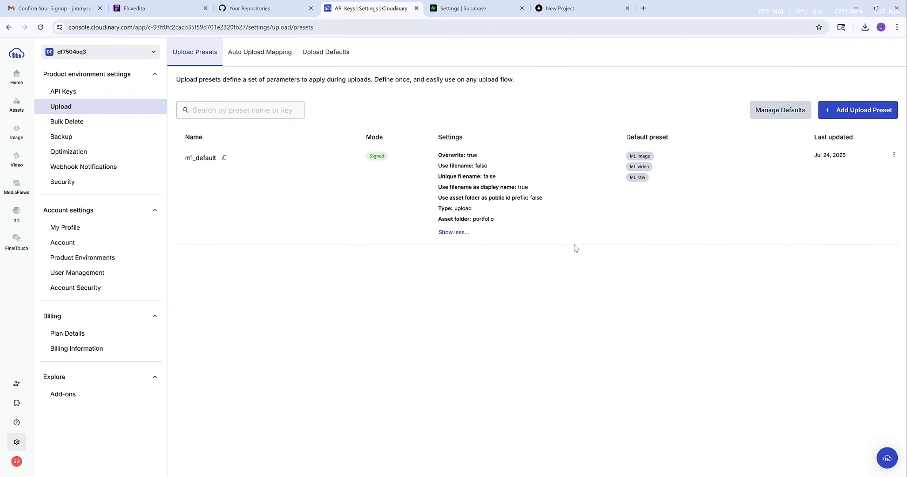
- Replace .env.local lines 7–12 with the filled-in Cloudinary cloud name, keys, secret and URL
key(alt+Tab)
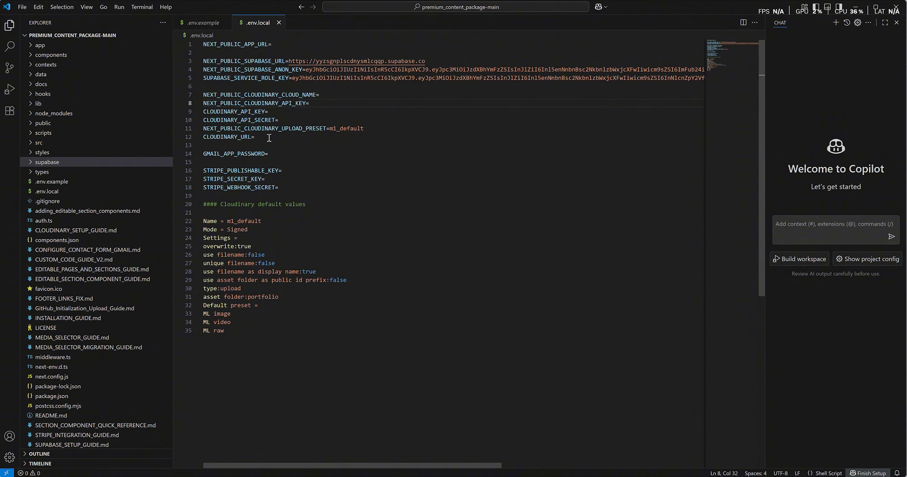
drag(262, 136, 203, 101)
key(ctrl+v)
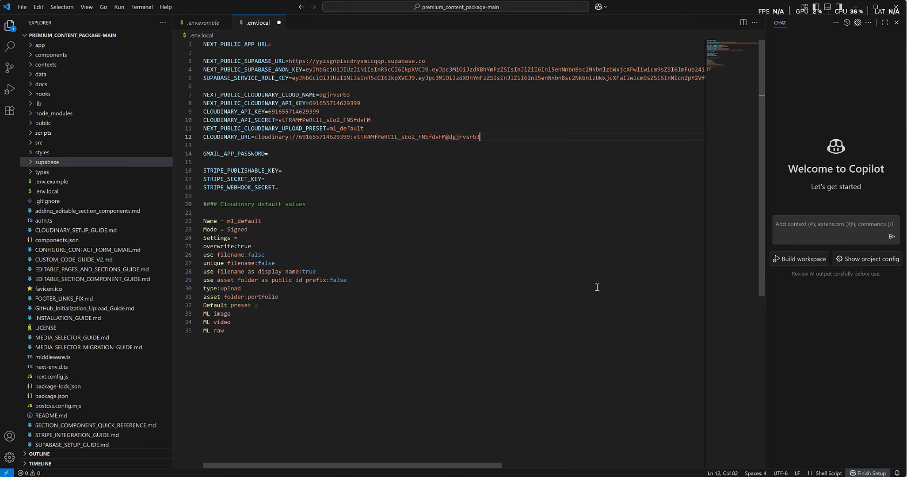
click(268, 153)
- Paste the Gmail app password after GMAIL_APP_PASSWORD= in .env.local and save the file
click(88, 251)
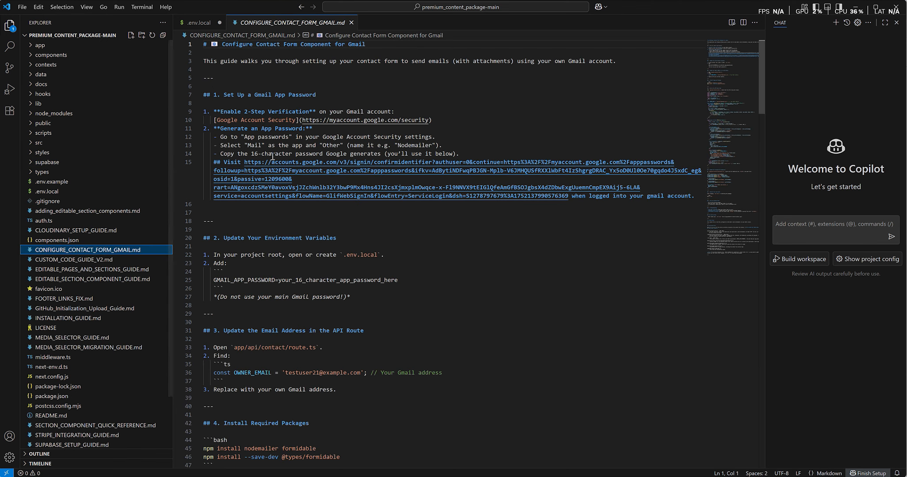
drag(244, 162, 568, 196)
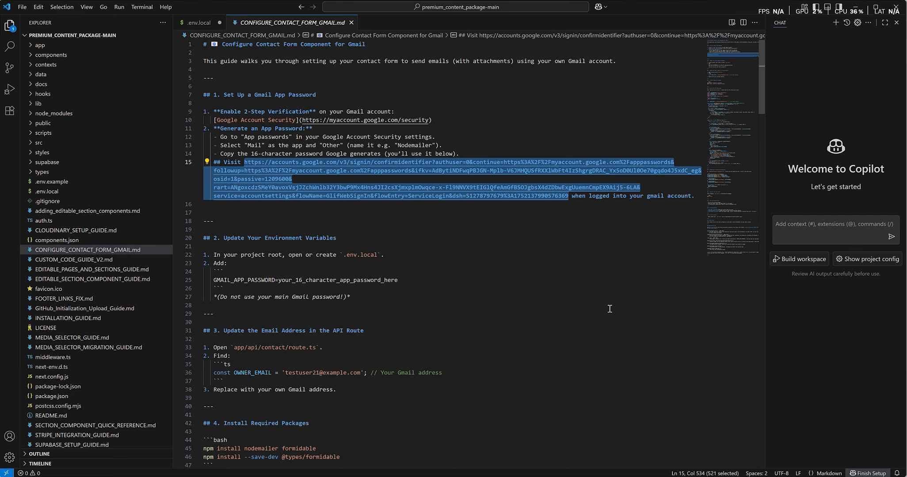
click(404, 207)
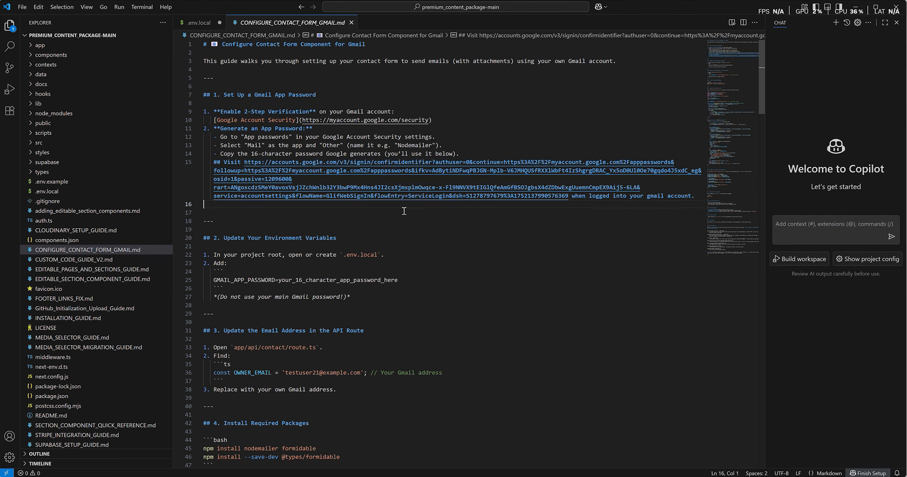
click(351, 23)
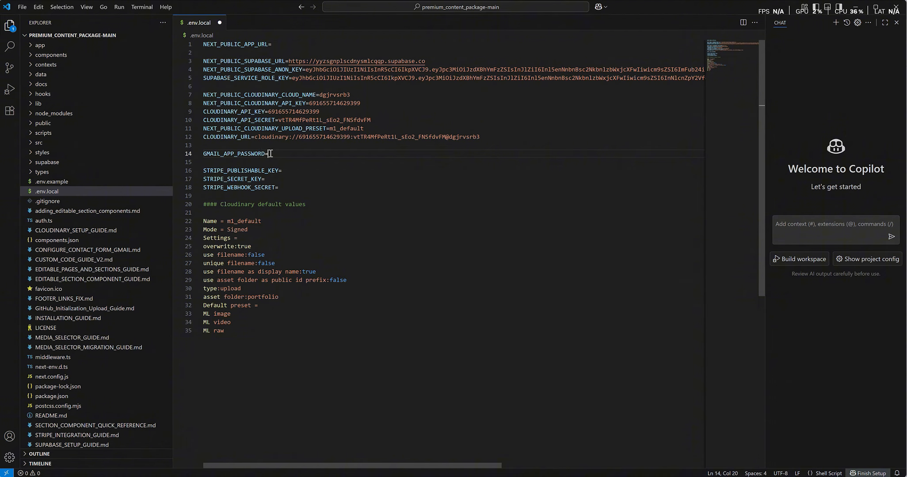
key(ctrl+v)
key(ctrl+s)
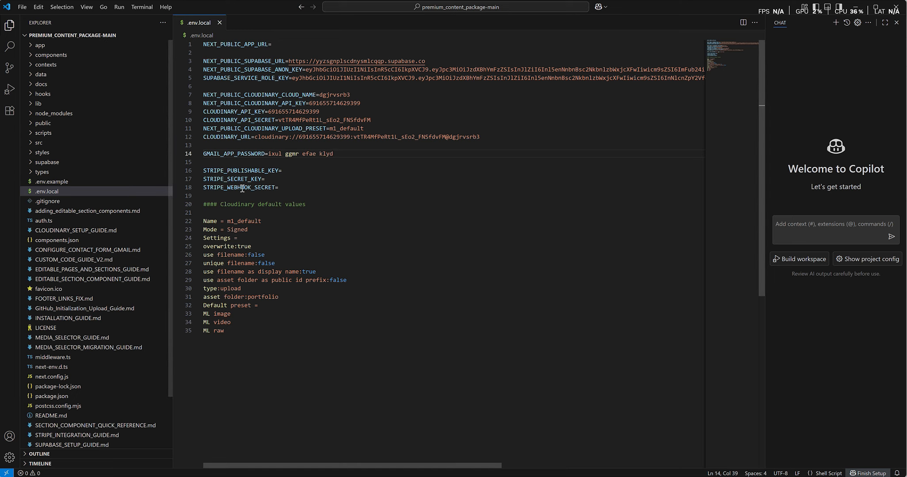
click(284, 187)
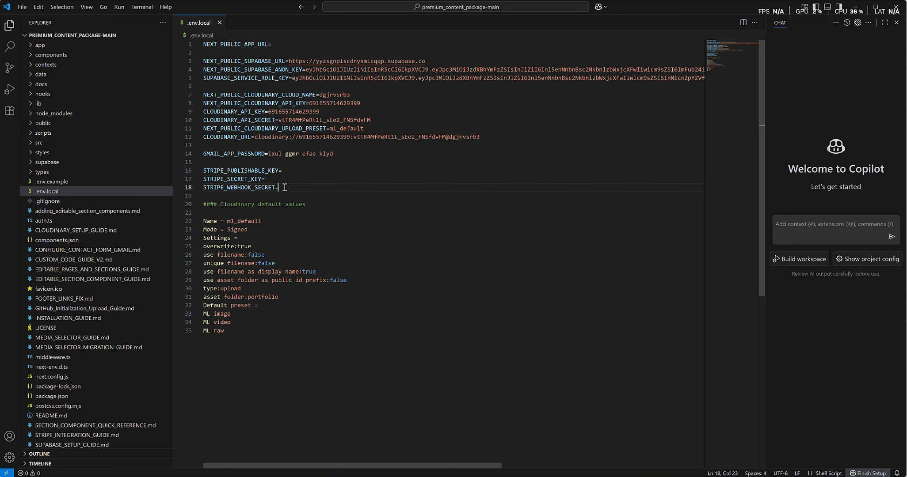
- Reopen the Gmail contact form setup guide and look over it
click(86, 254)
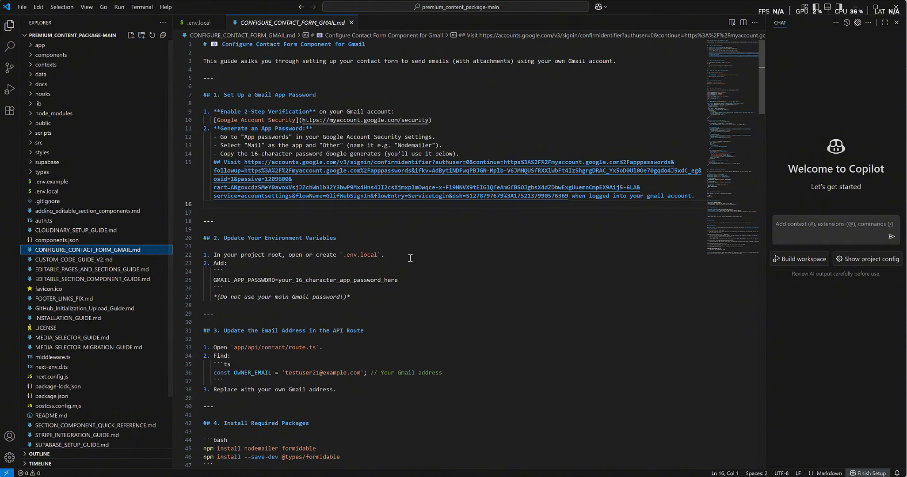
scroll(410, 258, down, 10)
scroll(410, 258, up, 8)
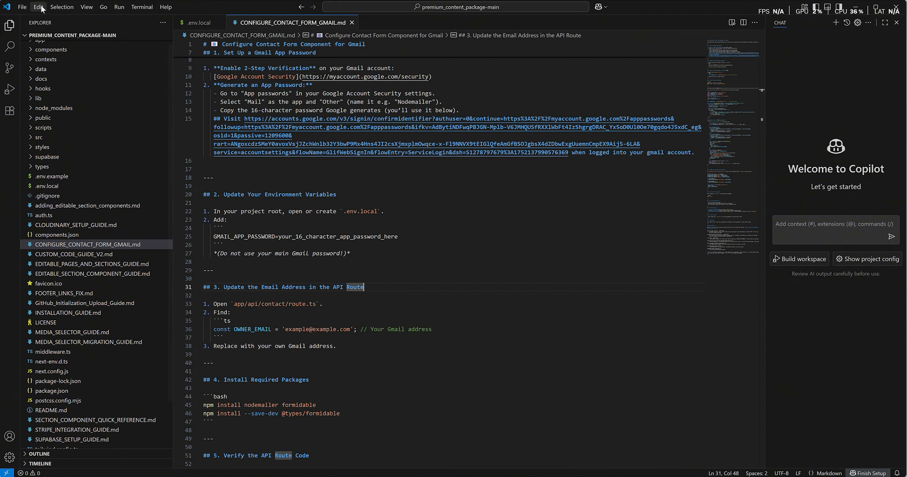
click(42, 7)
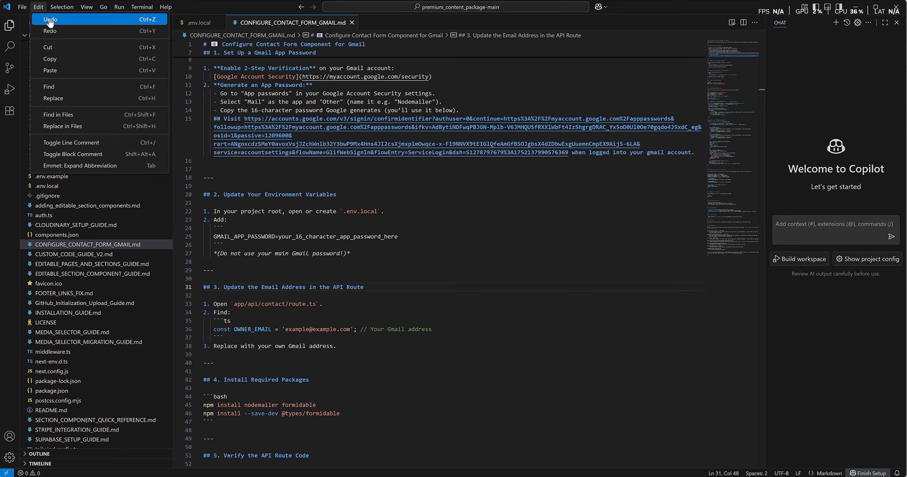
click(72, 127)
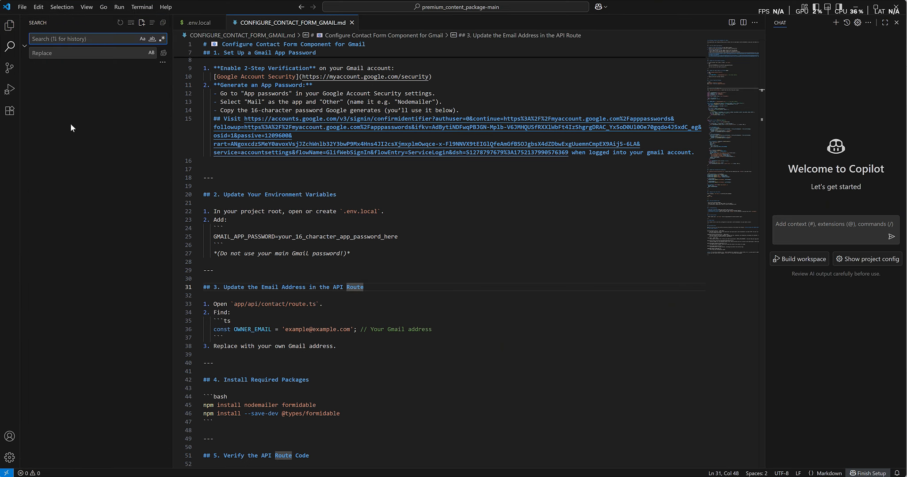
key(ctrl+v)
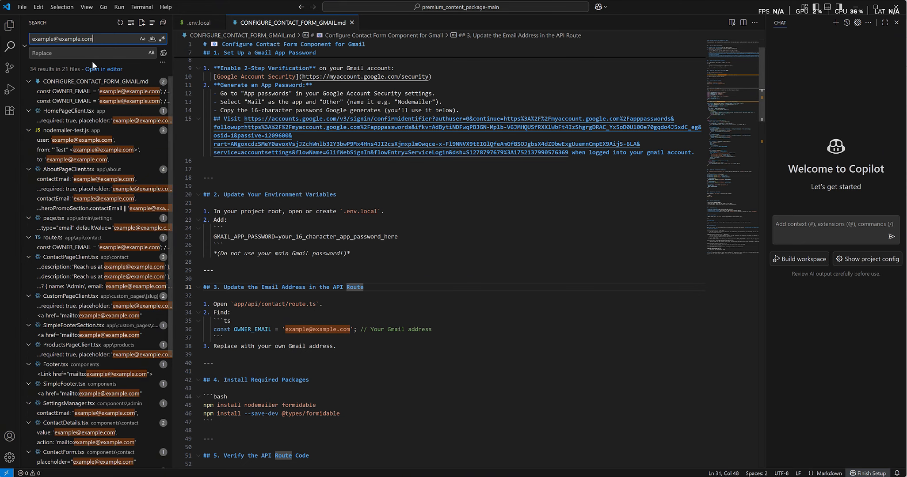
click(69, 53)
key(ctrl+v)
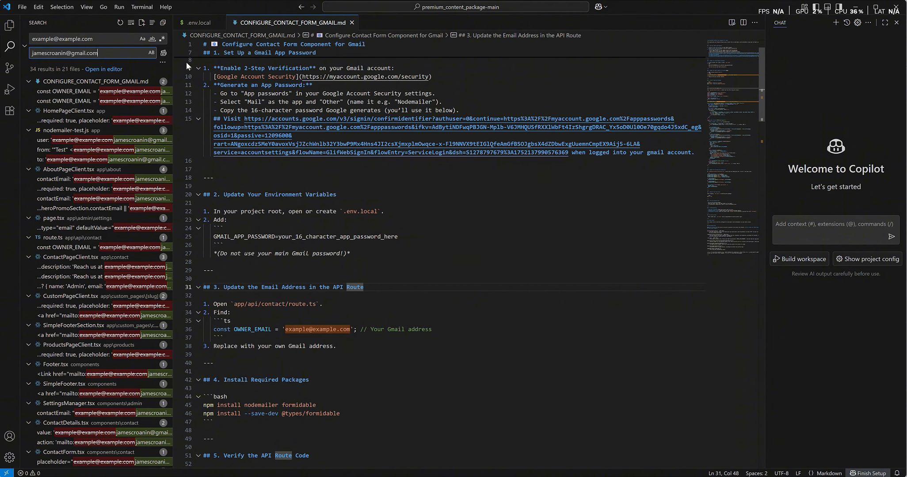
click(163, 53)
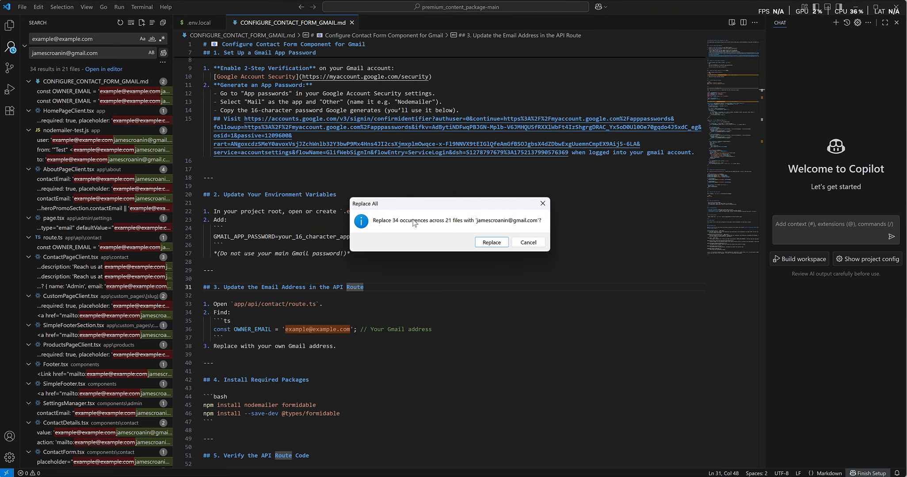
click(490, 243)
key(ctrl+shift+e)
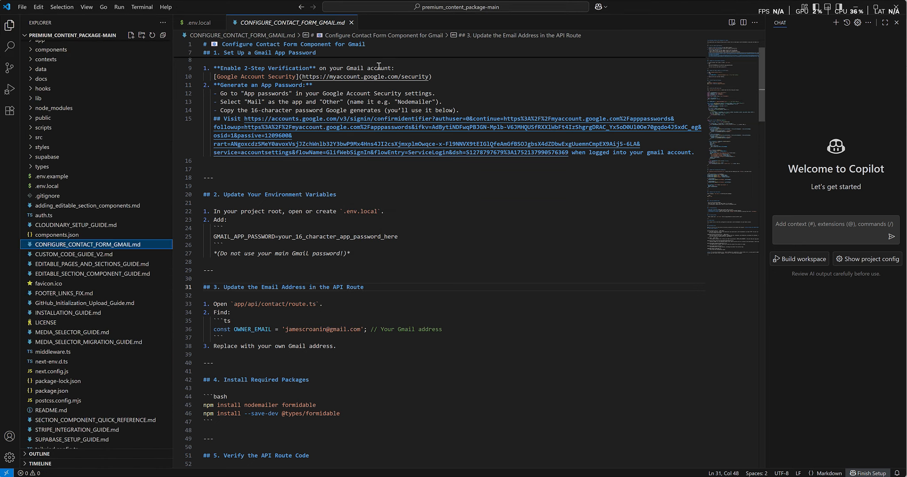
- Close the setup guide and return to the end of line 18 in .env.local
click(350, 23)
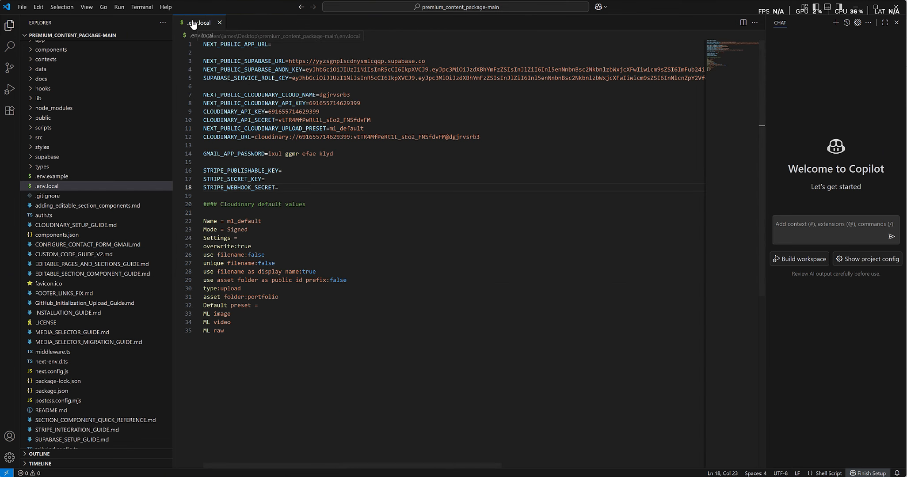
click(297, 199)
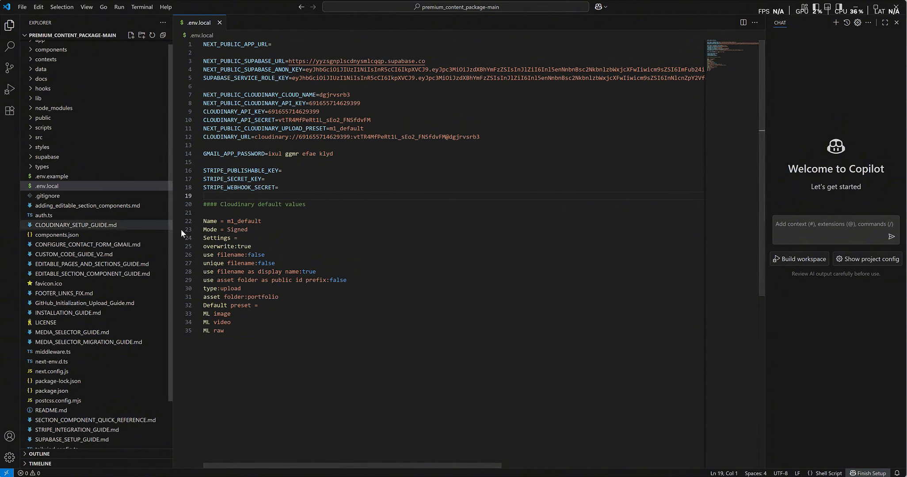
click(386, 185)
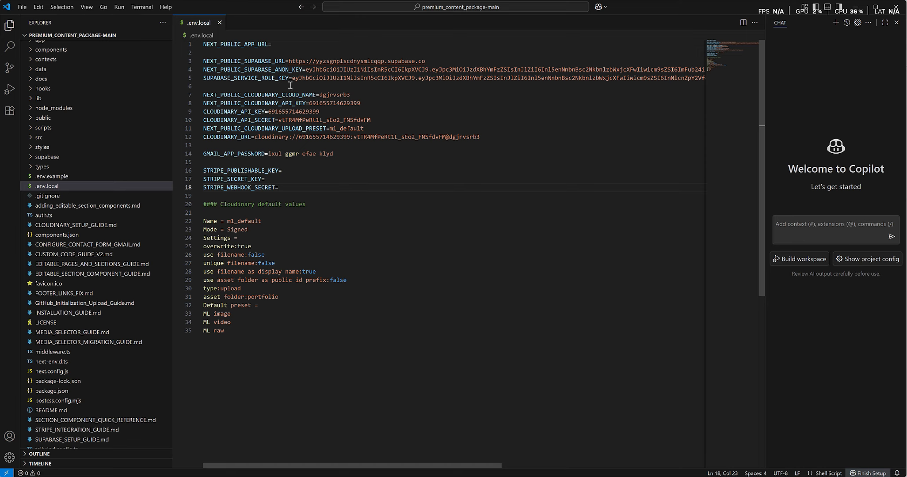
- Open supabase_first_init_script.sql from the supabase folder and copy its entire contents
click(35, 163)
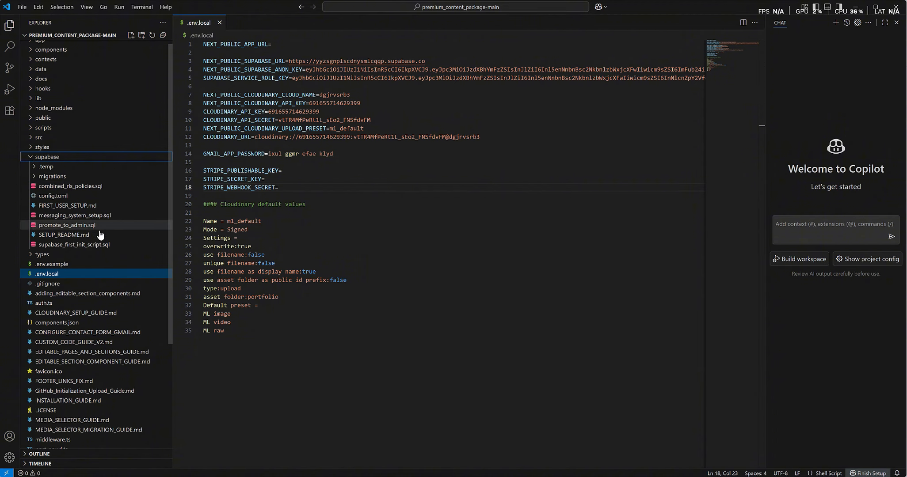
click(53, 245)
click(328, 218)
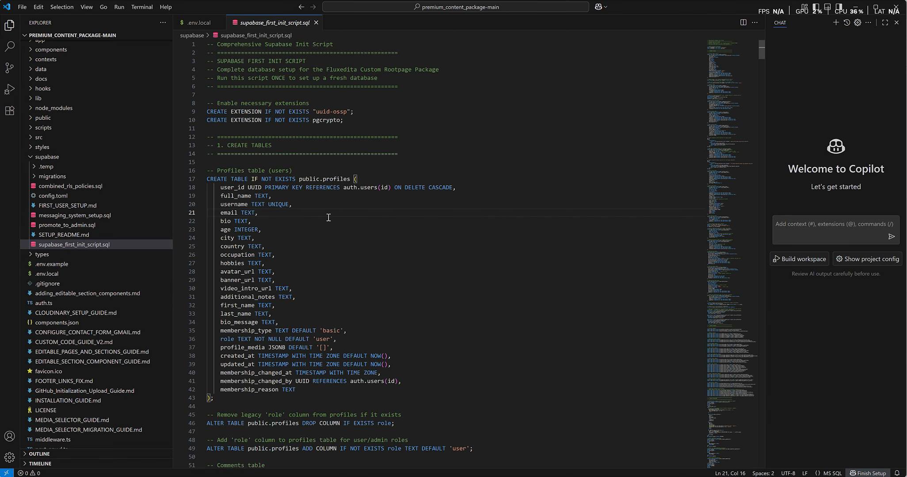
key(Down)
key(ctrl+a)
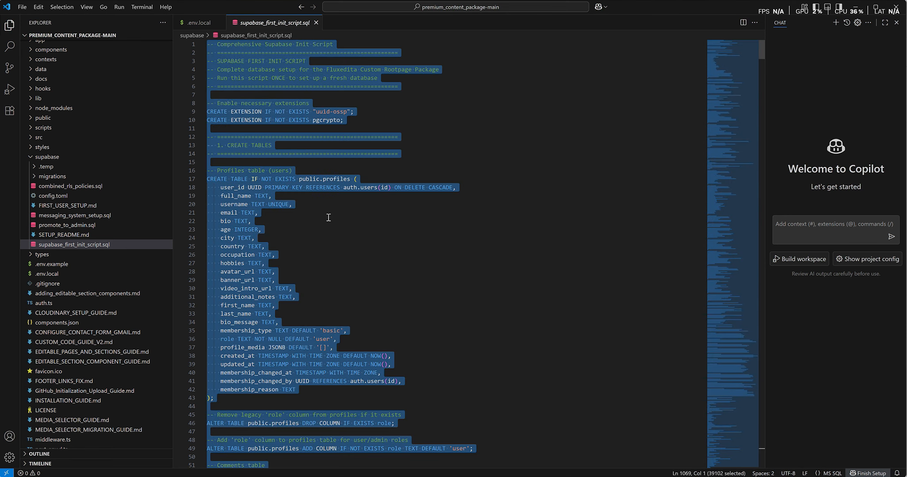
click(329, 217)
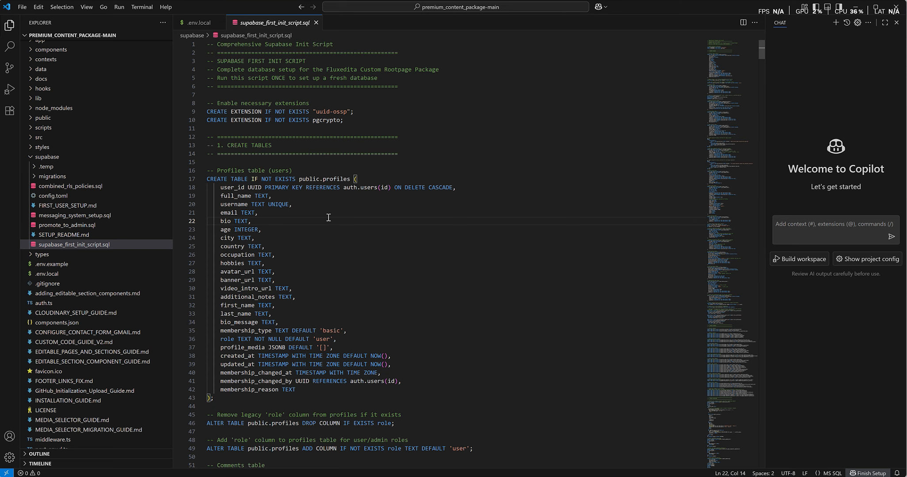
key(alt+Tab)
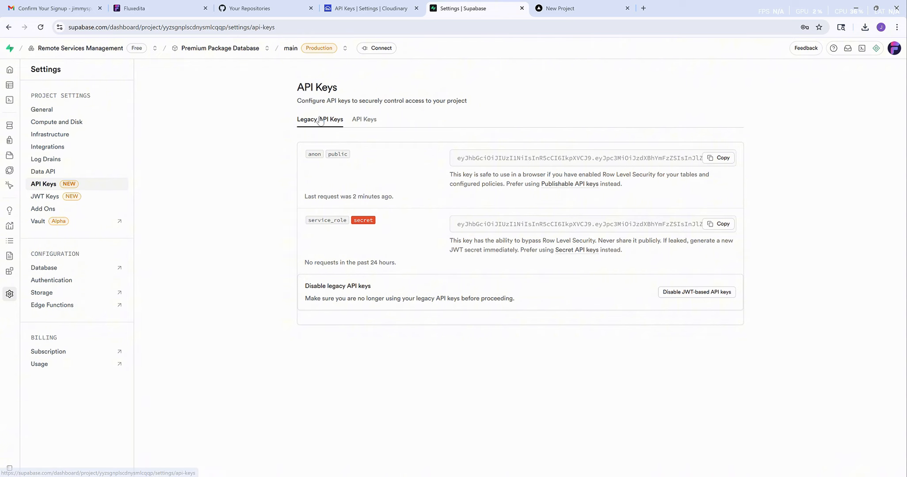
- Paste the 1069-line init script into a new SQL Editor snippet and run it, confirming the warning
mouse_move(6, 87)
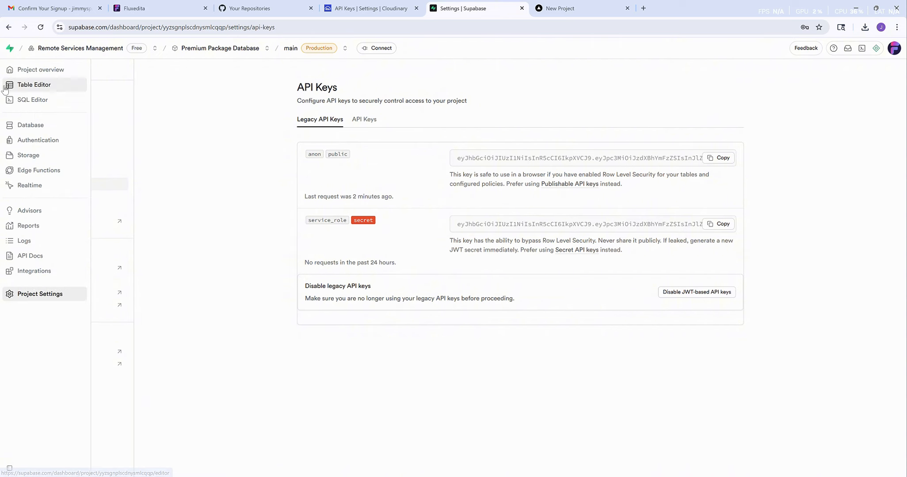
click(22, 101)
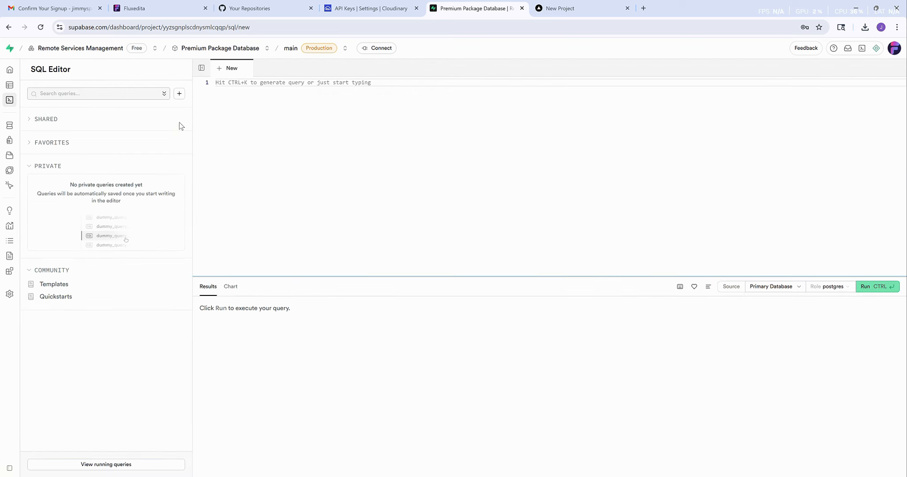
click(179, 95)
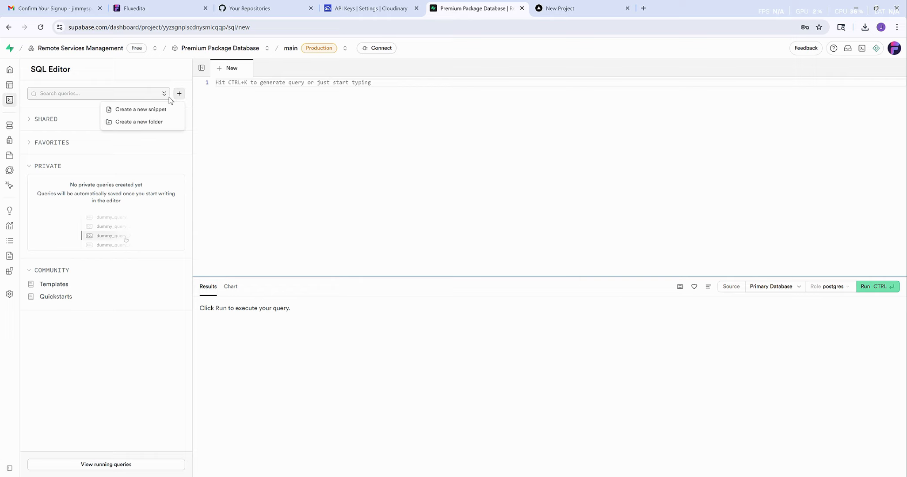
click(147, 114)
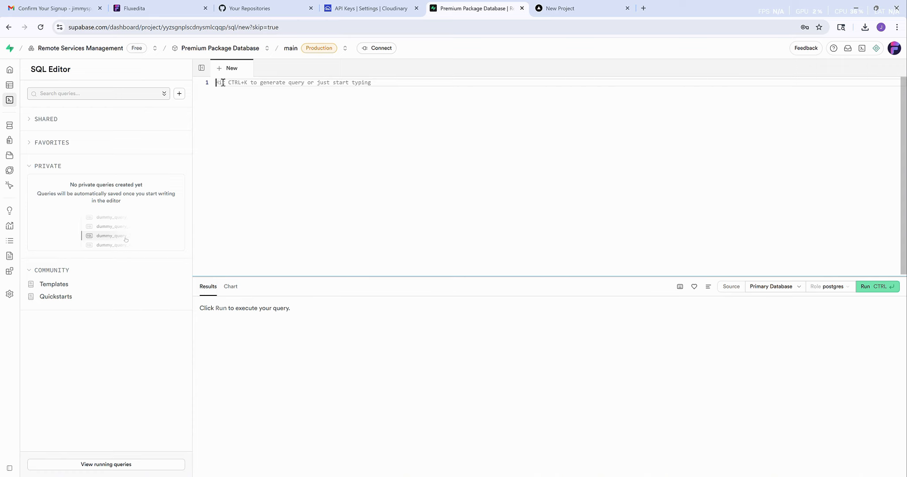
key(ctrl+v)
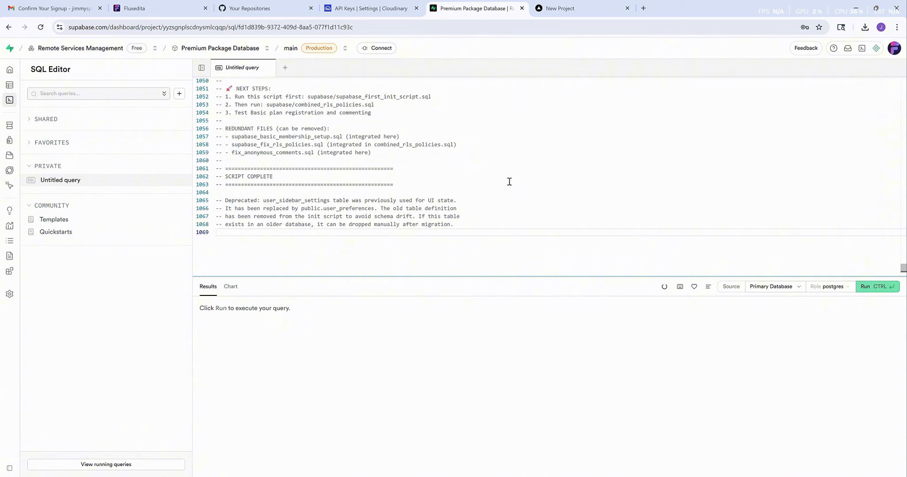
click(874, 292)
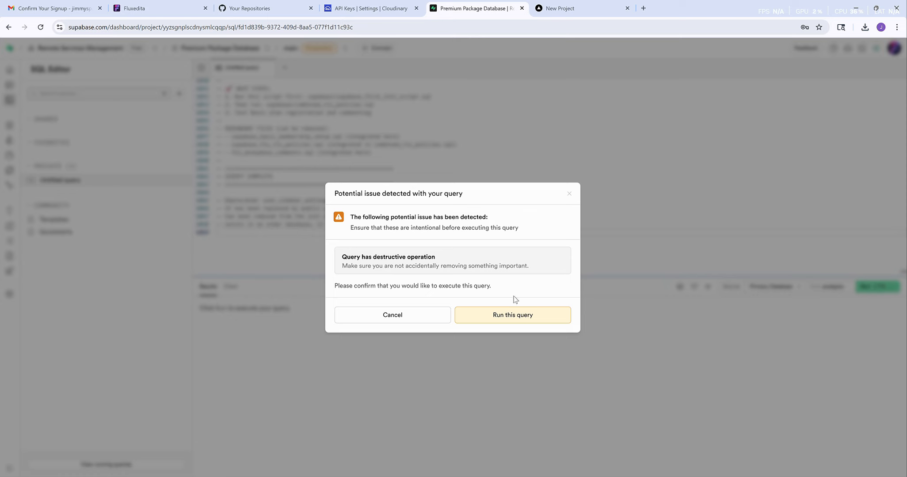
click(506, 320)
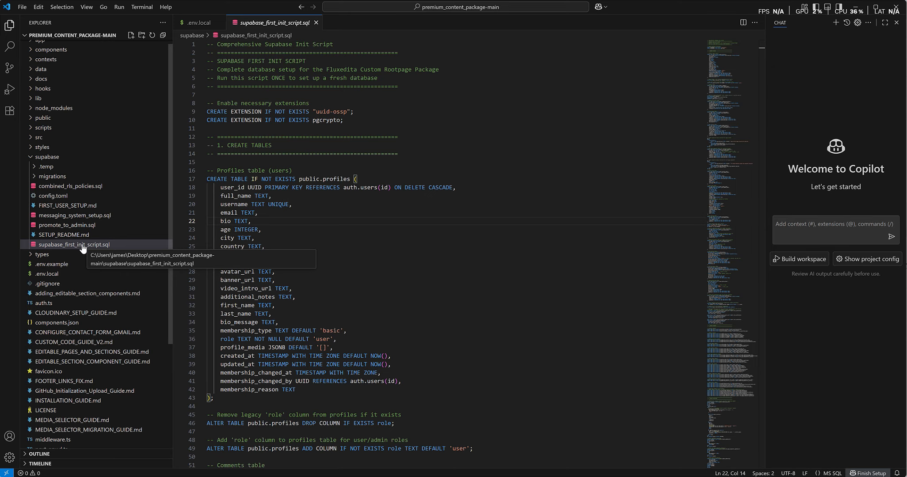
- Open messaging_system_setup.sql and select its entire 301-line script
click(74, 218)
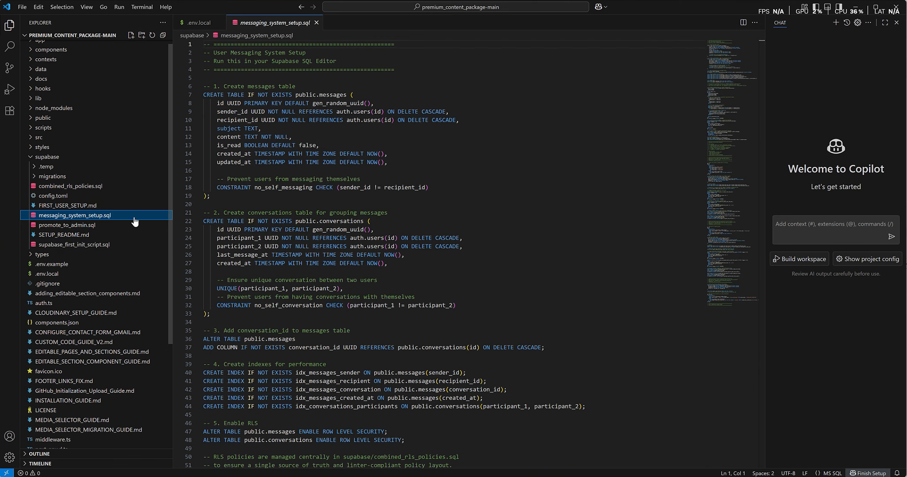
click(349, 246)
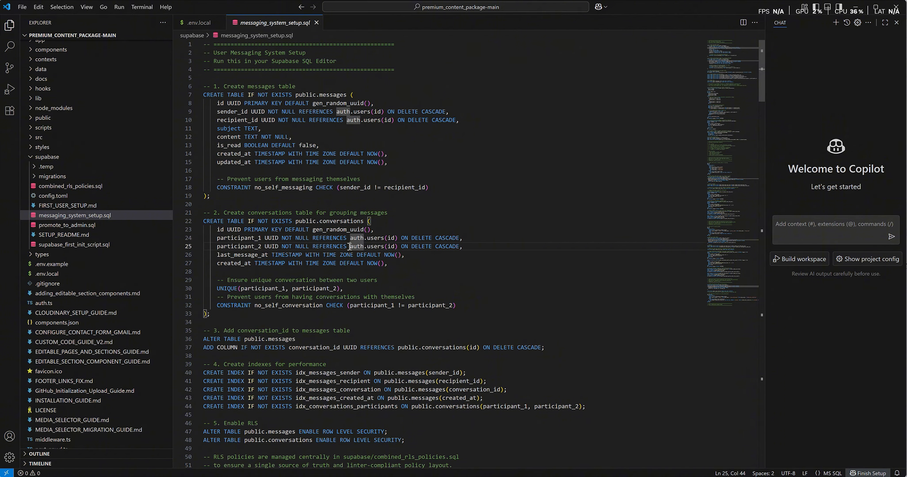
key(ctrl+a)
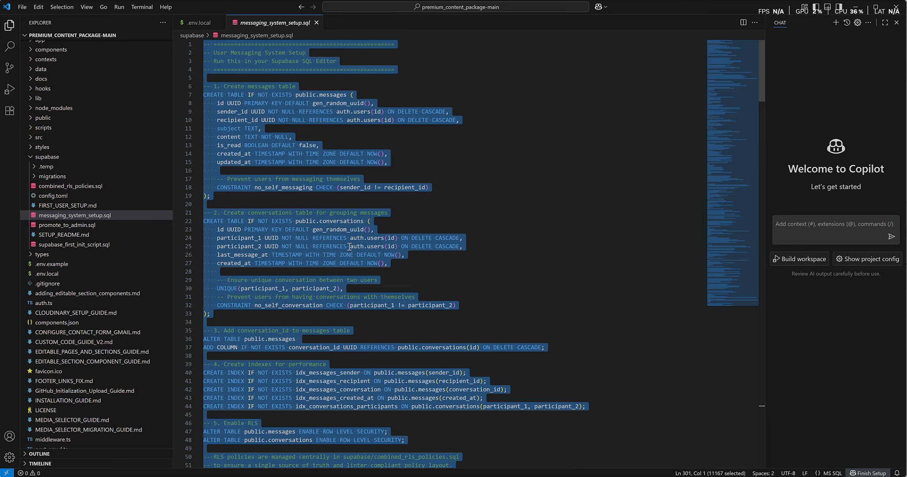
- Paste the messaging setup script into a new SQL snippet and run it, confirming the warning
key(alt+Tab)
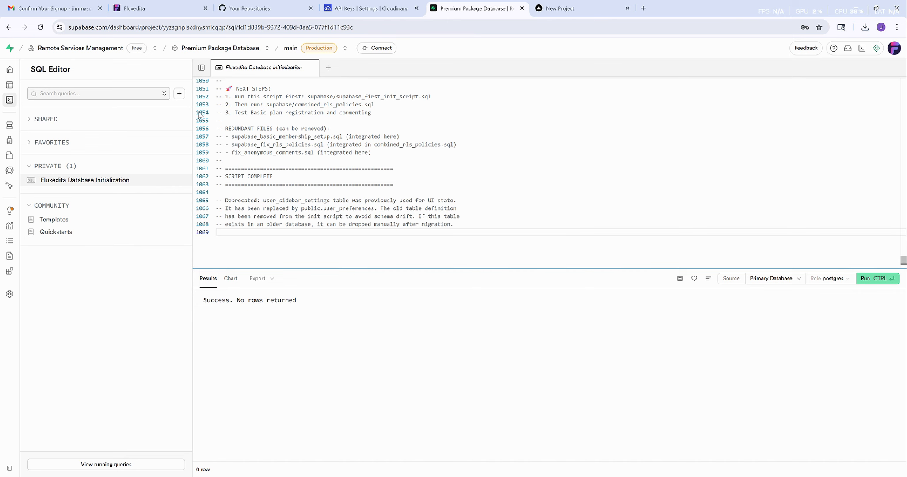
click(179, 94)
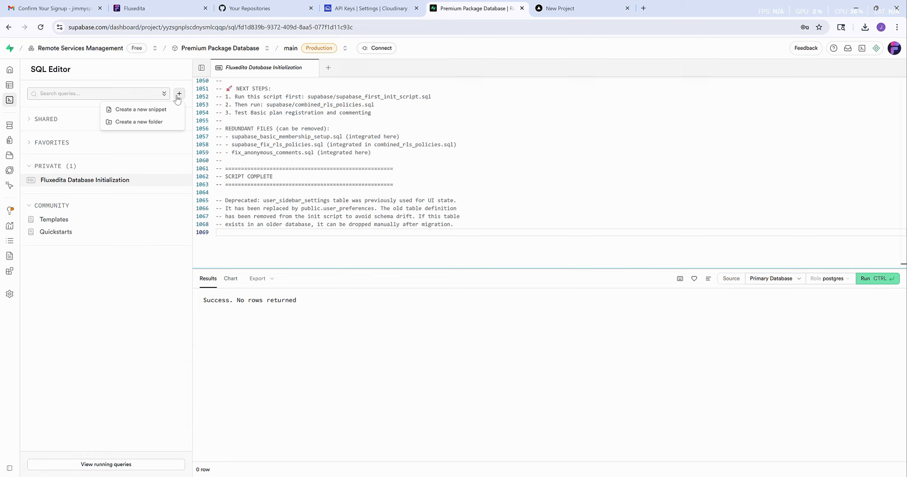
click(128, 111)
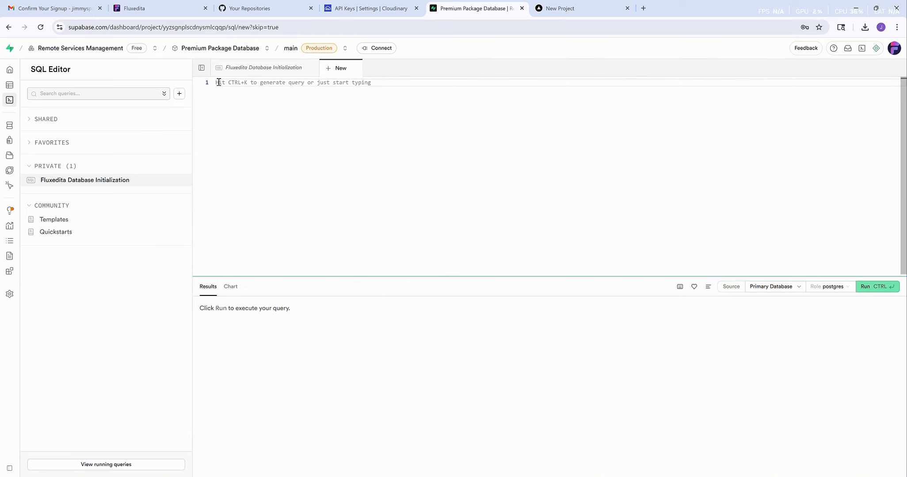
key(ctrl+v)
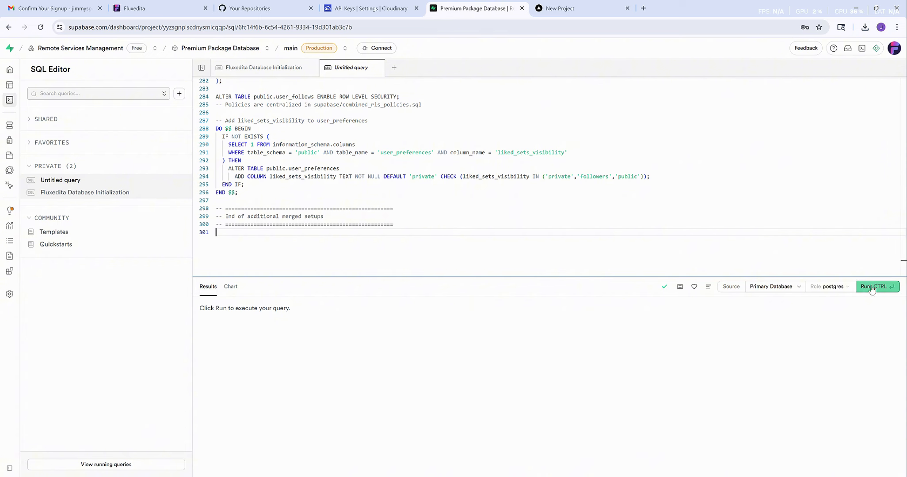
click(872, 288)
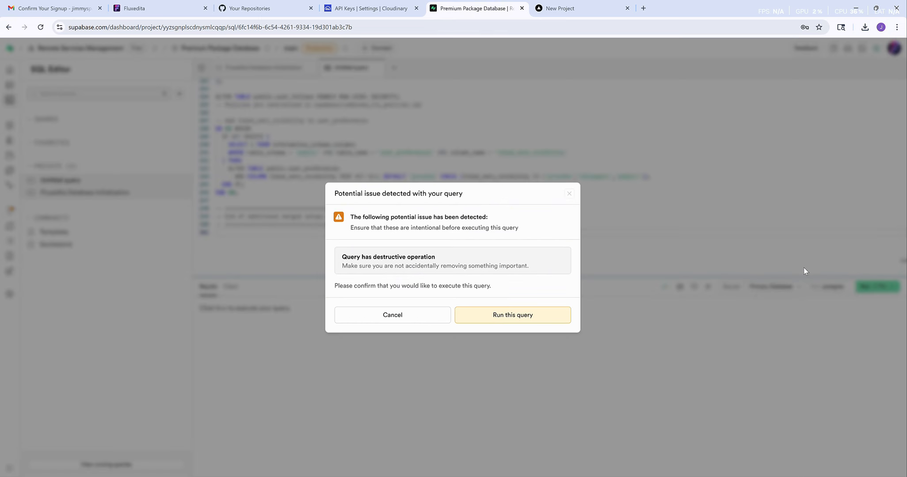
click(505, 317)
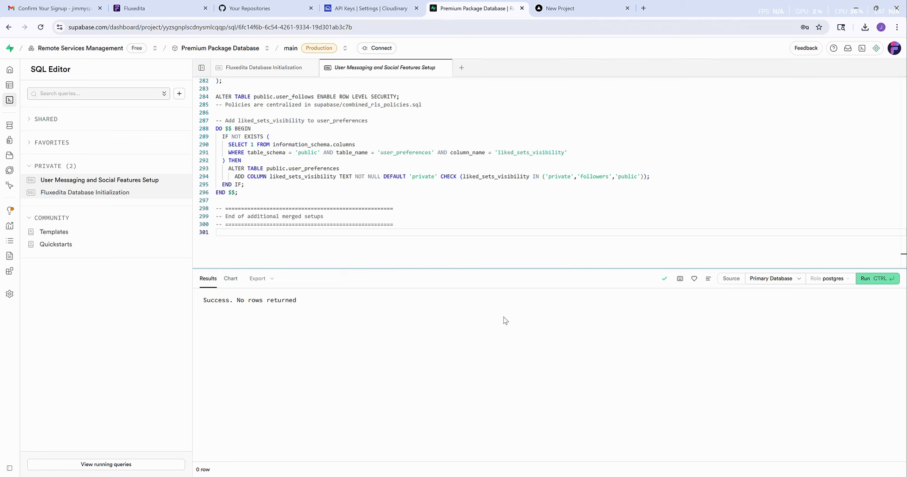
key(alt+Tab)
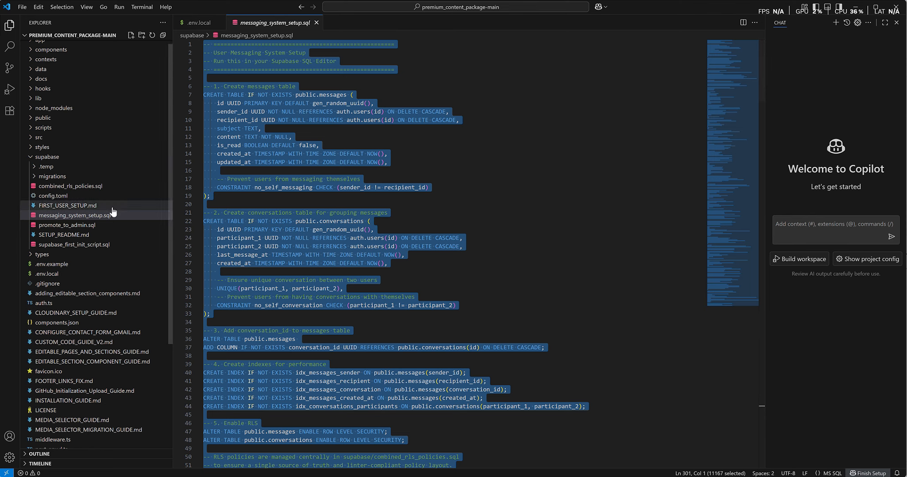
- Open combined_rls_policies.sql and select its whole 631-line script
click(57, 187)
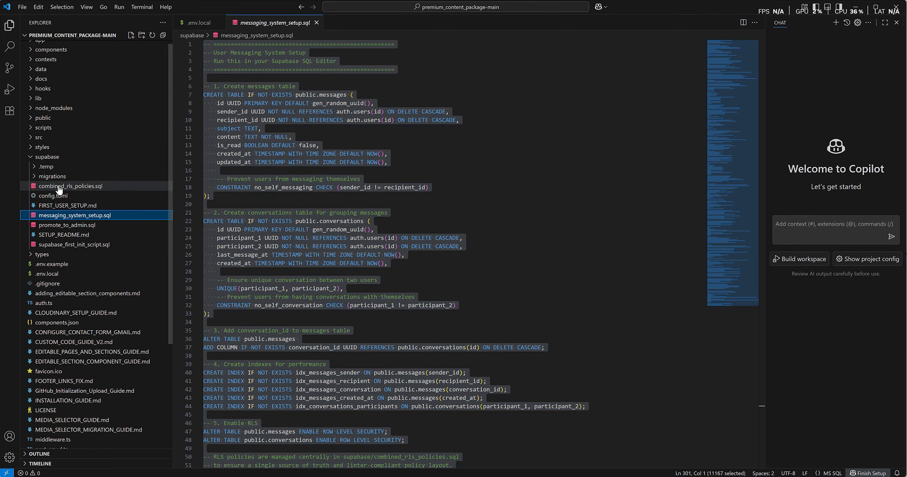
click(416, 219)
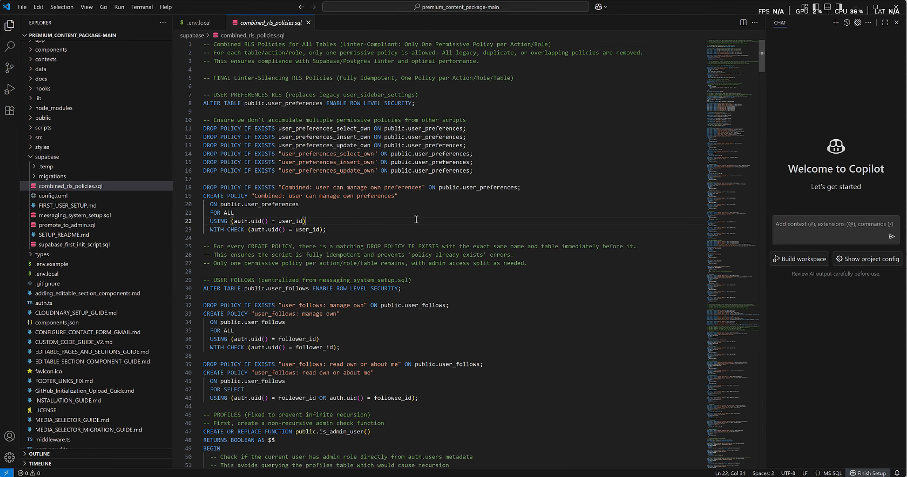
click(406, 247)
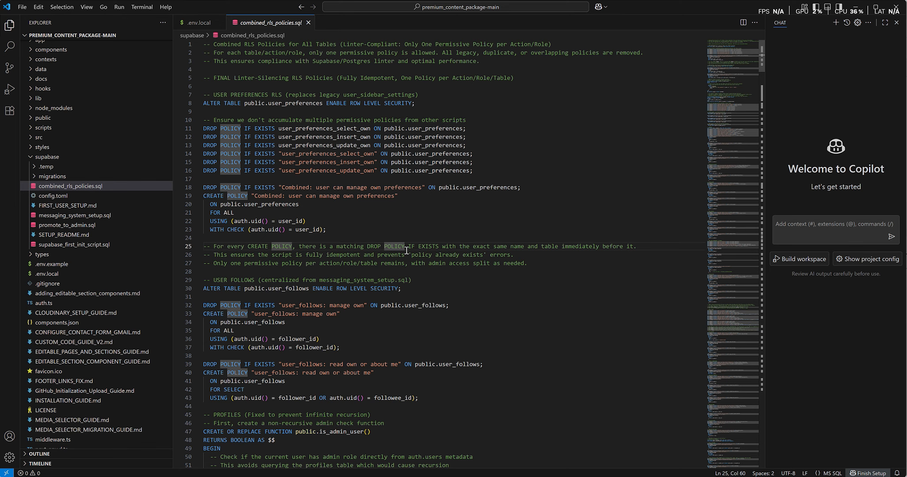
key(ctrl+a)
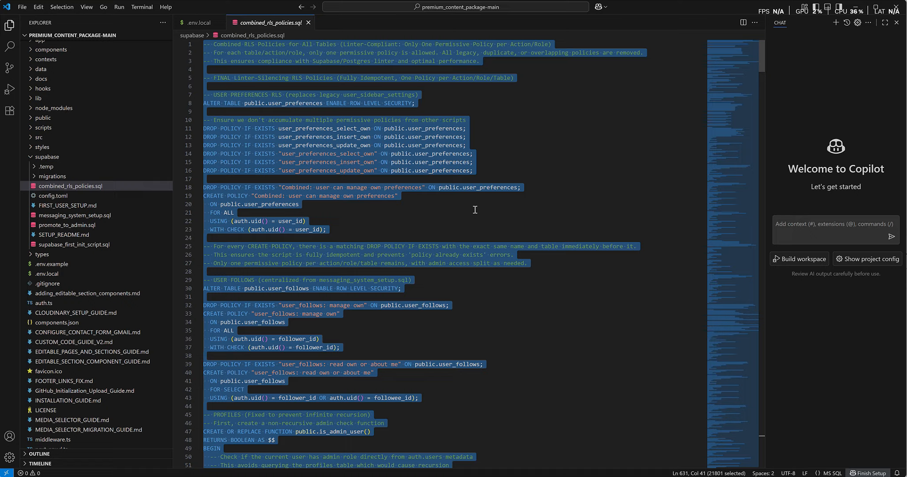
key(alt+Tab)
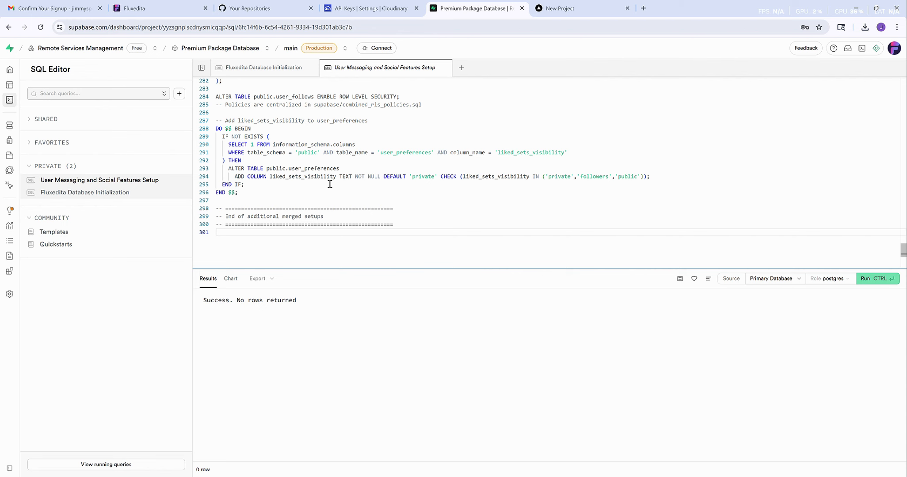
- Paste the RLS policies script into a new SQL snippet and run it, confirming the warning
click(179, 95)
click(145, 111)
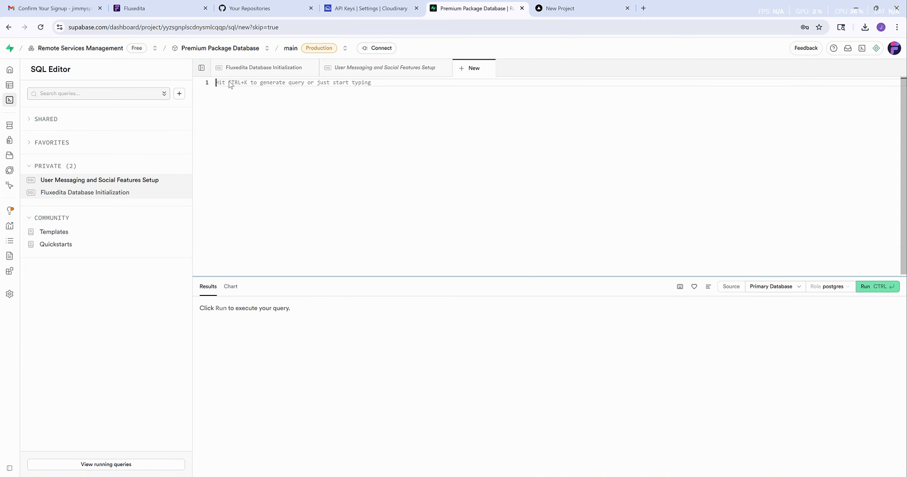
key(ctrl+v)
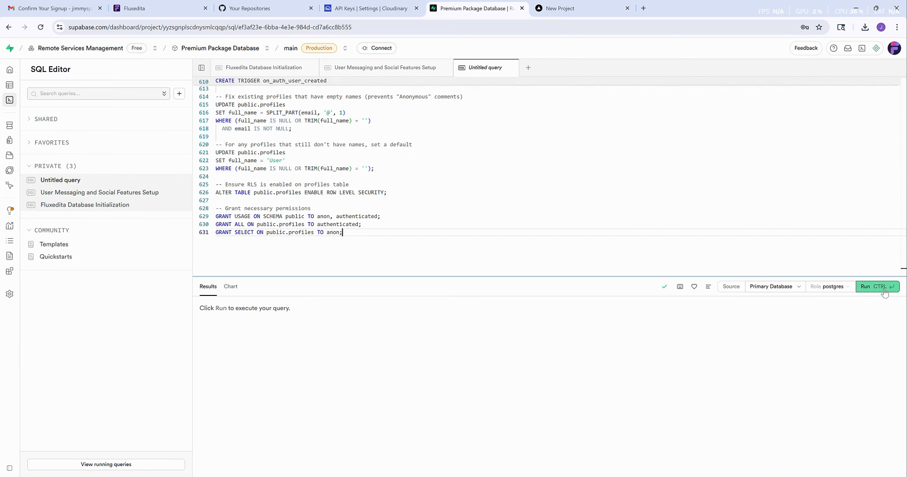
click(880, 287)
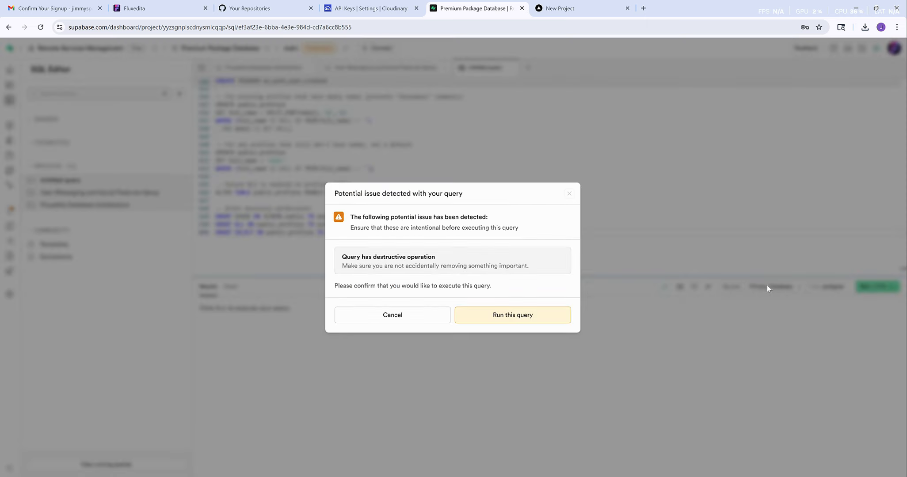
click(490, 318)
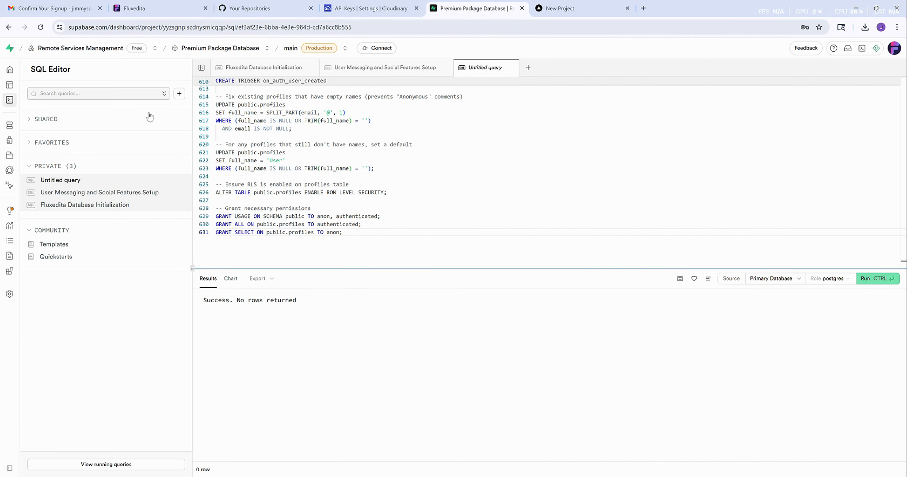
click(8, 72)
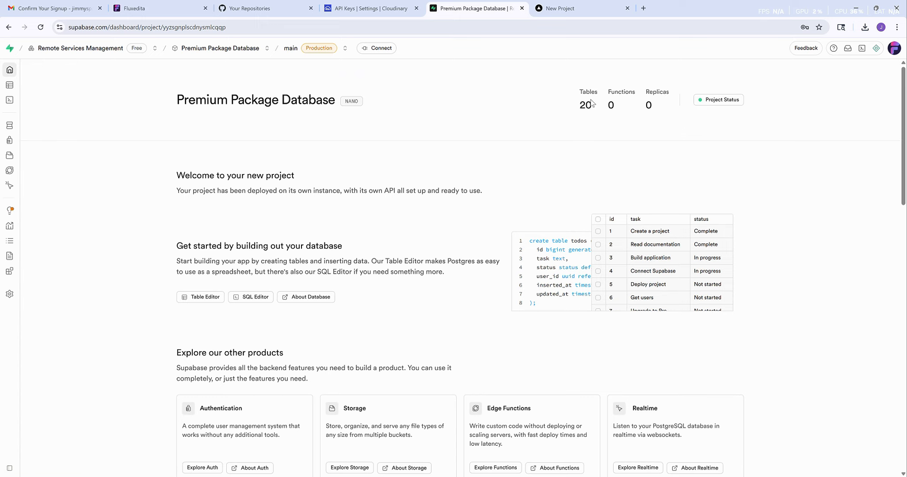
- Open the public profiles table in the Table Editor, showing its columns and 0 records
mouse_move(9, 82)
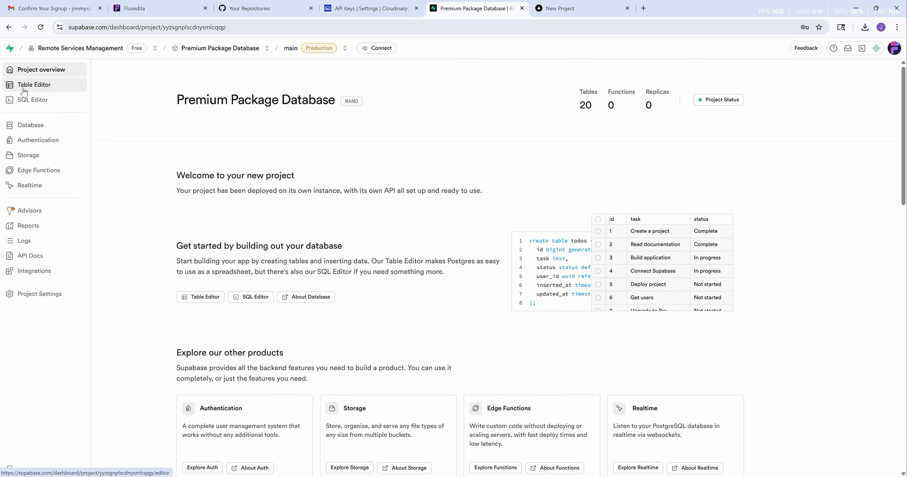
click(25, 90)
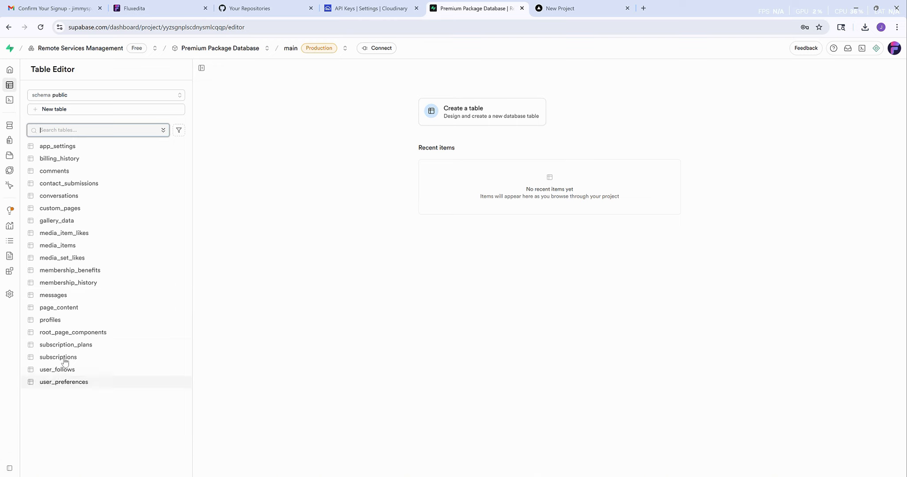
click(55, 324)
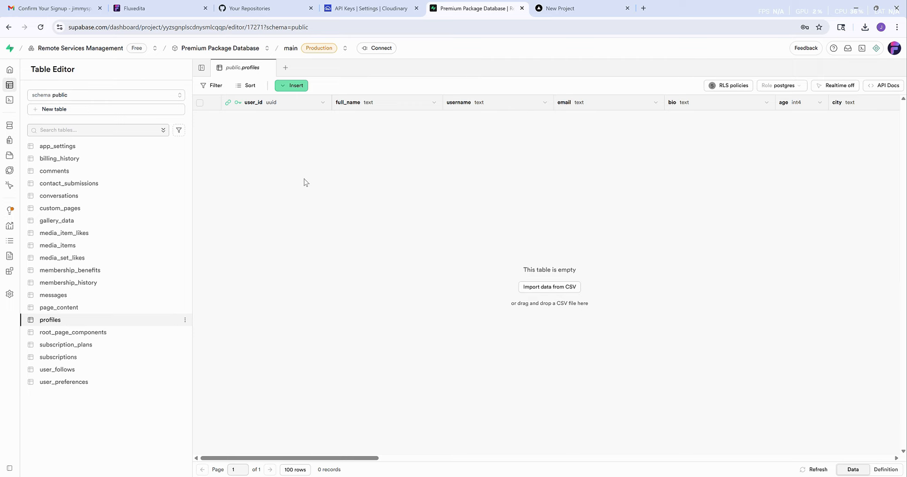
mouse_move(9, 118)
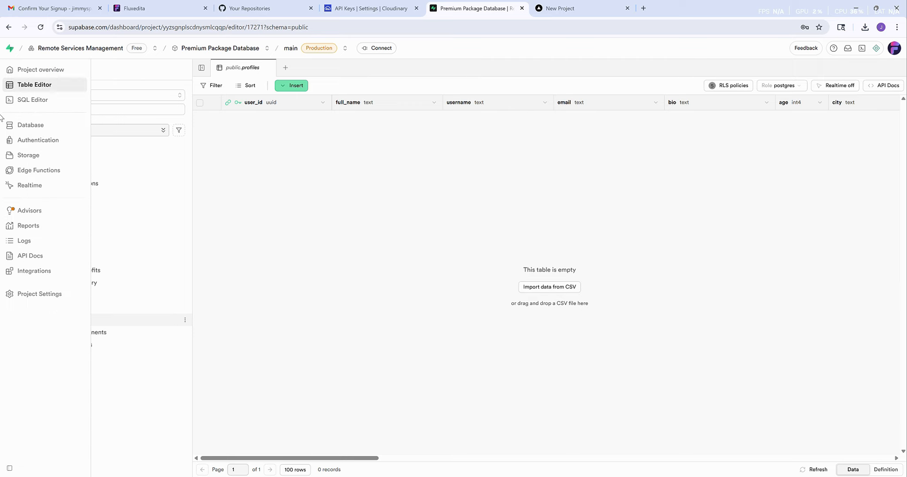
- Create a new auto-confirmed user with an email and password under Authentication > Users
click(29, 143)
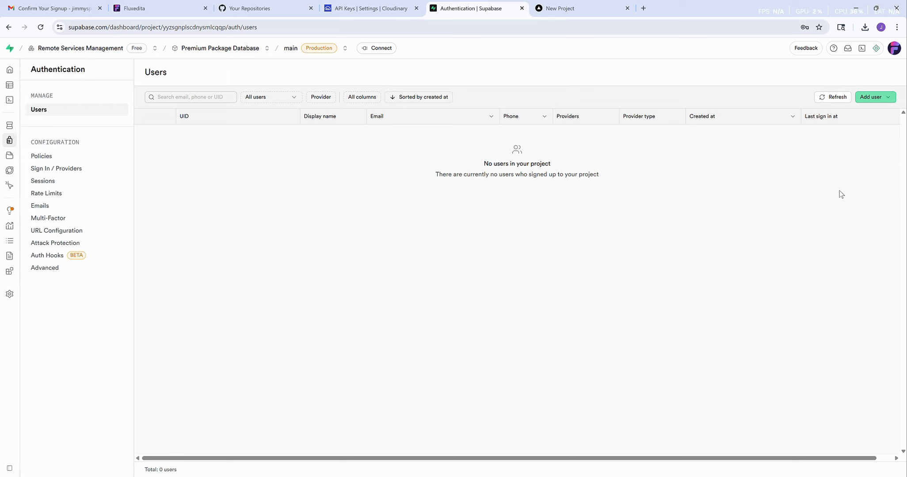
click(890, 102)
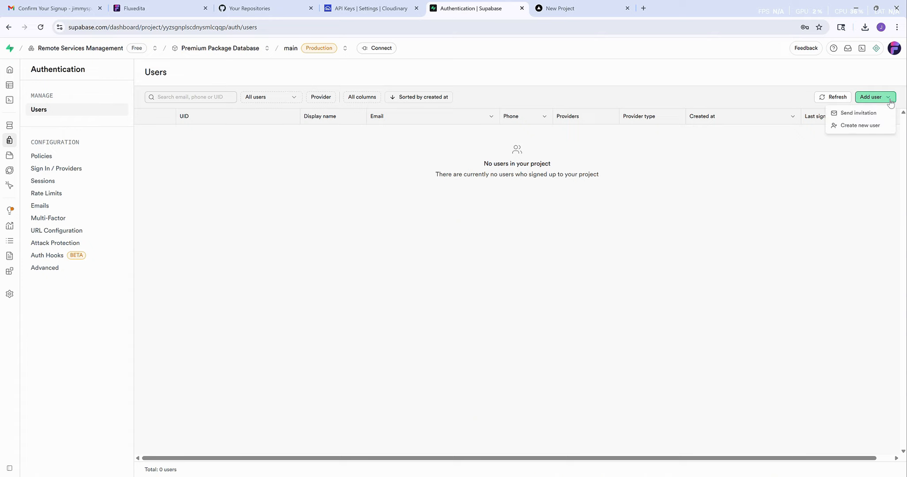
click(860, 125)
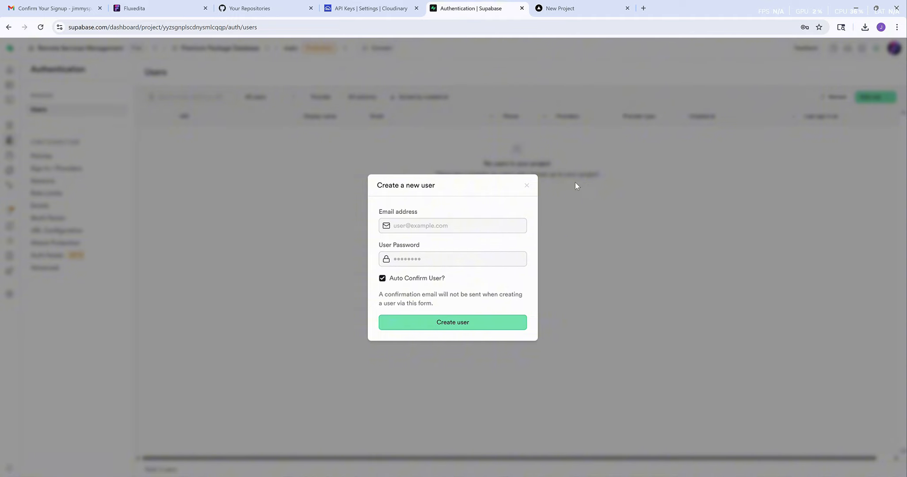
click(463, 224)
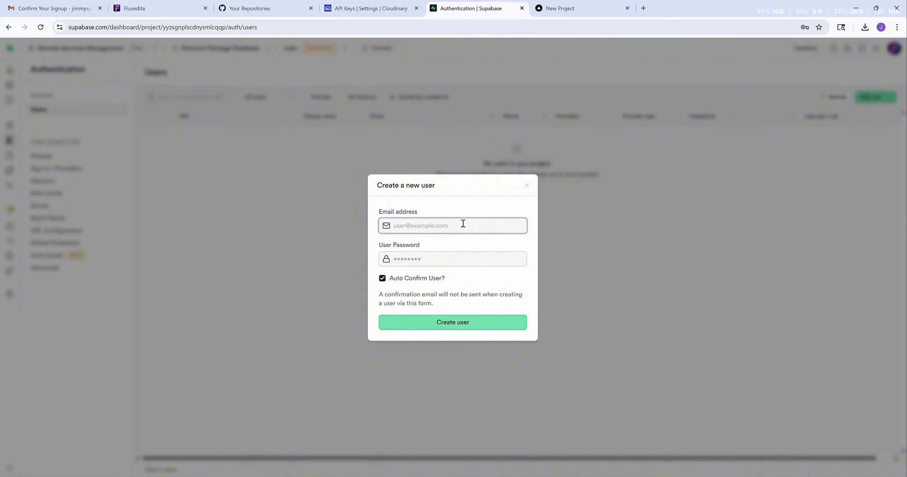
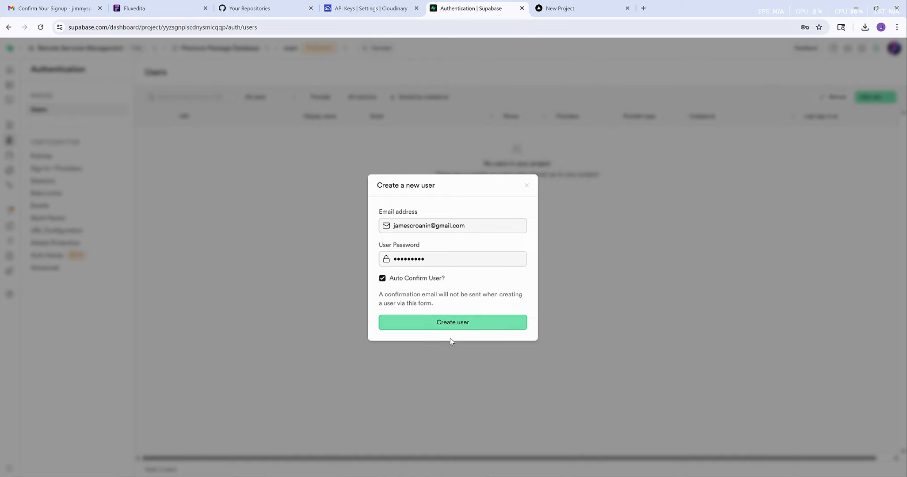
click(448, 325)
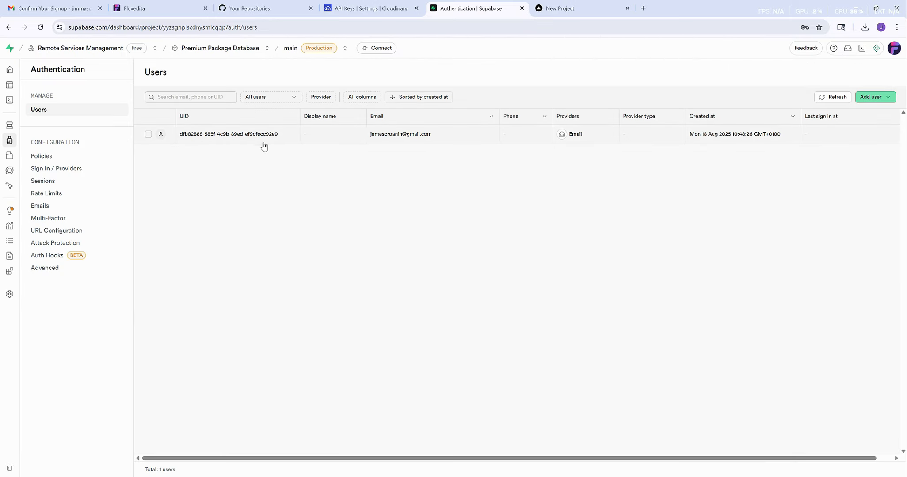
right_click(210, 138)
- Copy the new user's UID and scroll the profiles row across to its role column reading user
click(226, 143)
mouse_move(24, 89)
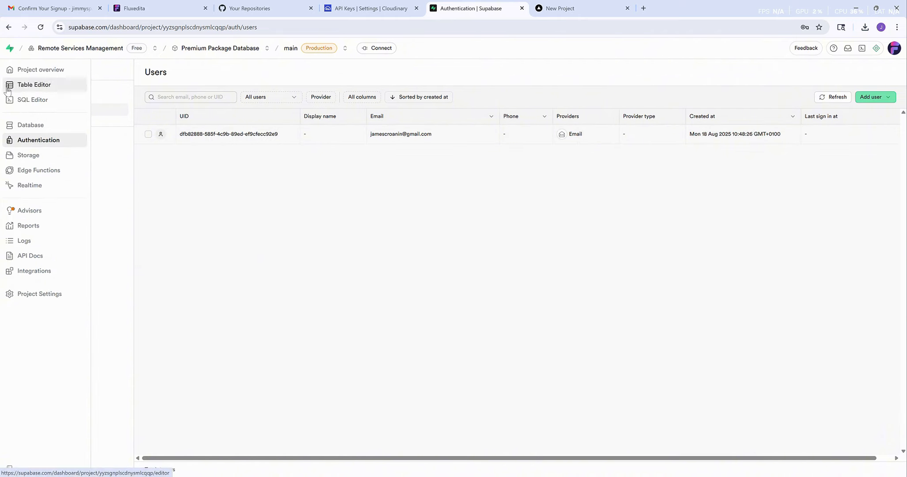
click(24, 88)
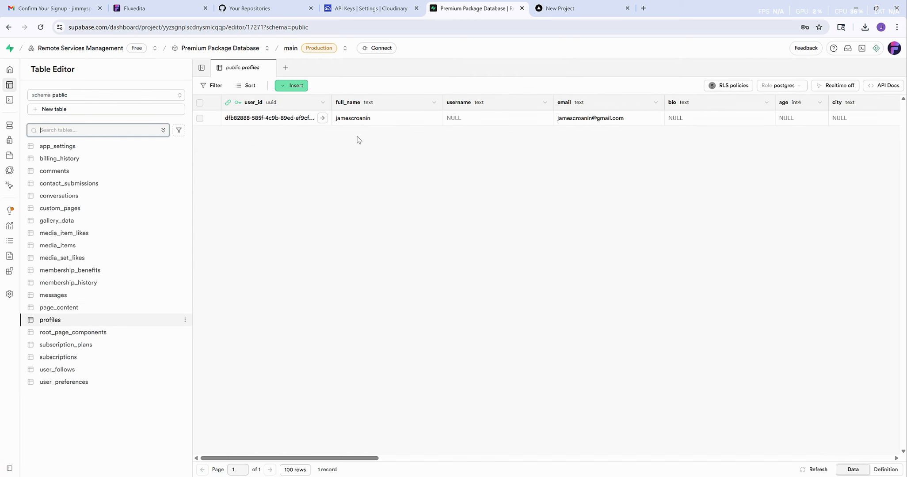
drag(336, 459, 757, 463)
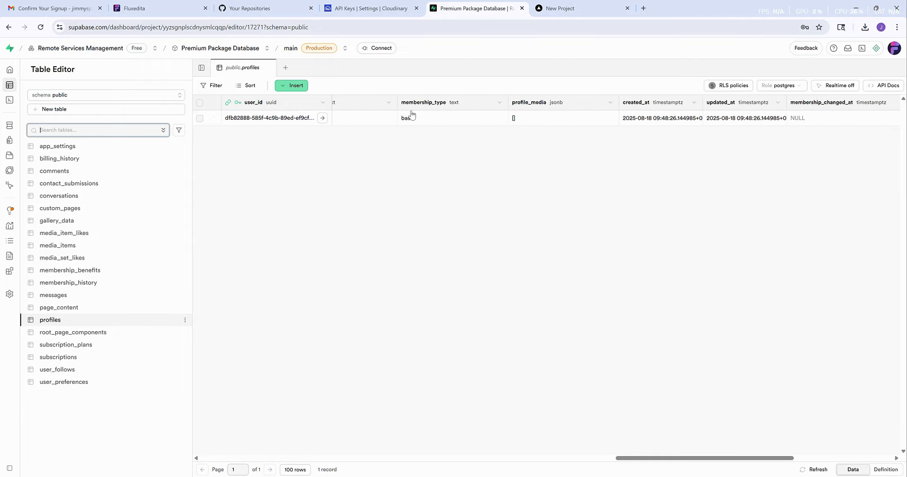
scroll(763, 416, right, 10)
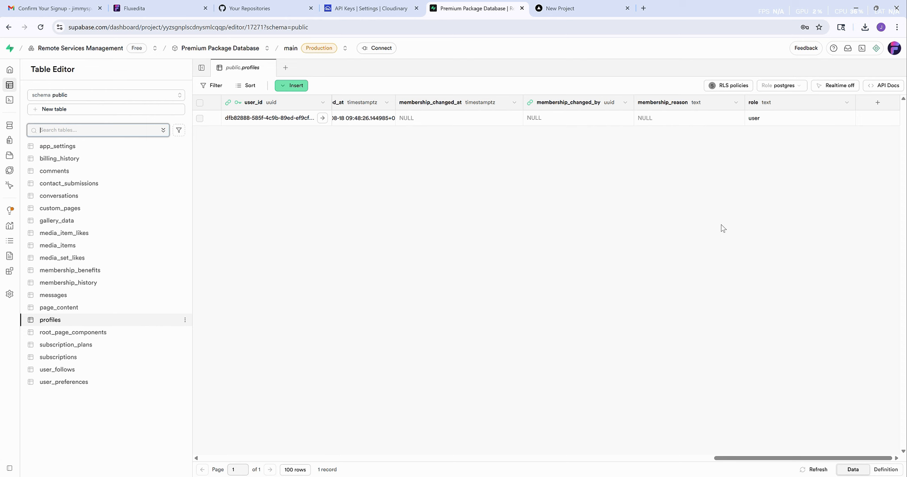
key(alt+Tab)
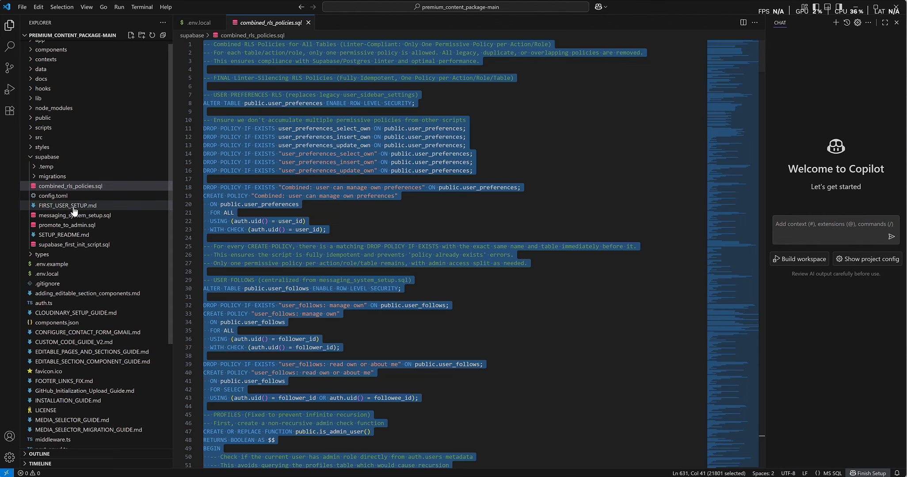
- In promote_to_admin.sql, swap the old UUID on line 8 for the profile's user_id and copy the UPDATE
click(51, 227)
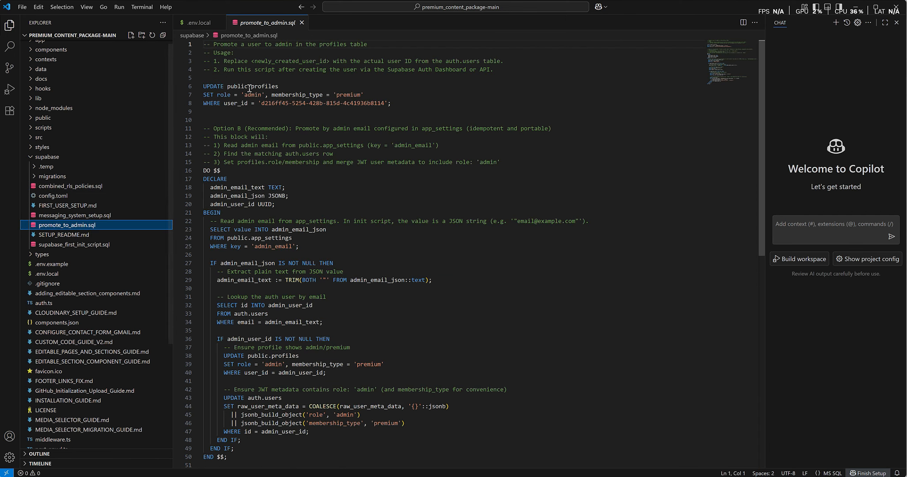
double_click(383, 104)
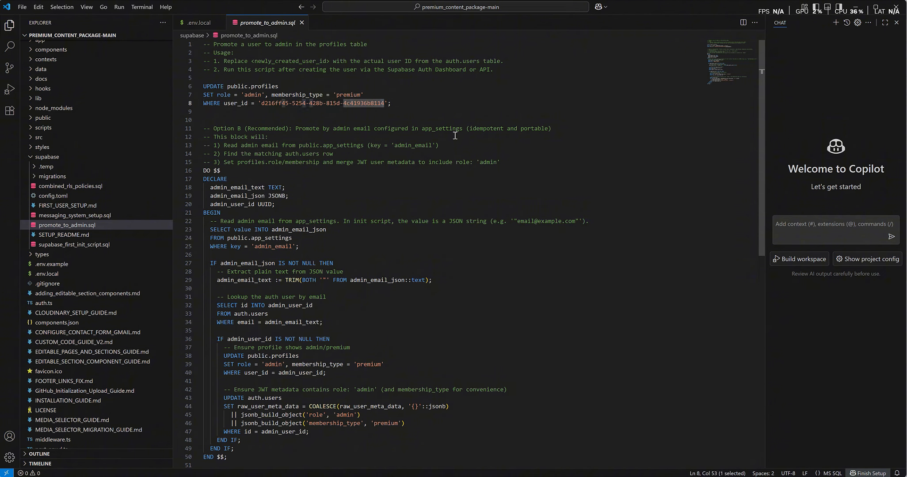
key(shift+Left)
key(shift+Left)
key(shift+Left)
key(shift+Left)
key(shift+Left)
key(shift+Left)
key(shift+Left)
key(shift+Left)
key(shift+Left)
key(shift+Left)
key(shift+Left)
key(shift+Left)
key(shift+Left)
key(shift+Left)
key(shift+Left)
key(shift+Left)
key(shift+Left)
key(shift+Left)
key(shift+Left)
key(shift+Left)
key(shift+Left)
key(shift+Left)
key(shift+Left)
key(shift+Left)
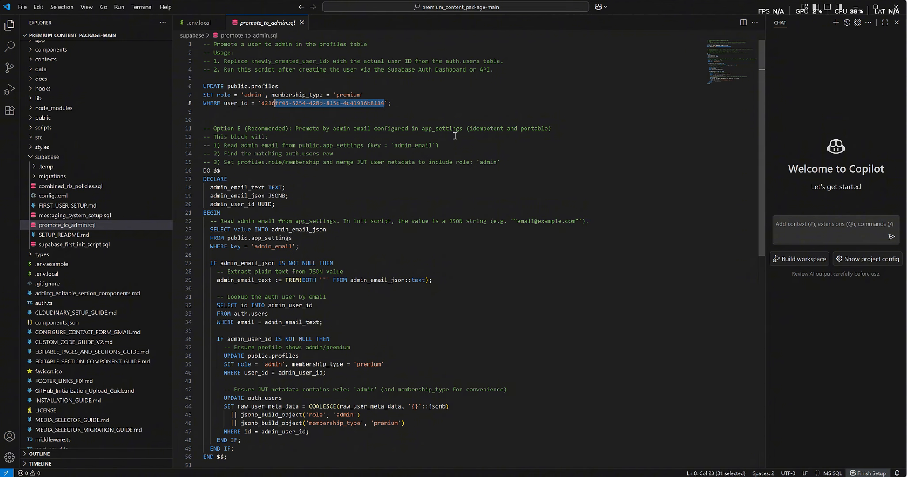
key(ctrl+v)
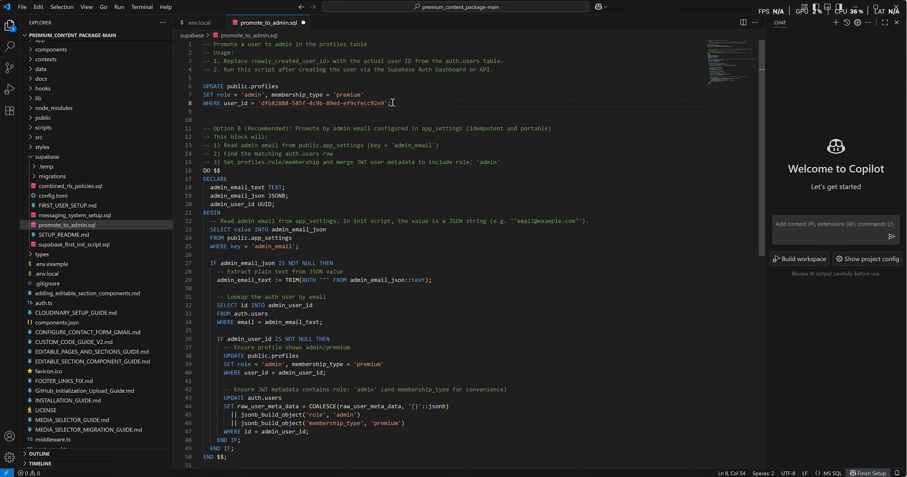
drag(391, 103, 200, 85)
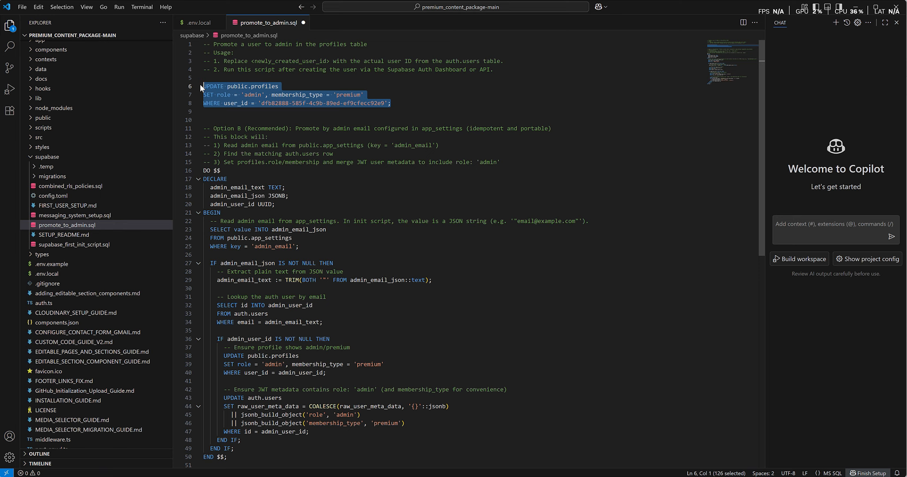
key(alt+Tab)
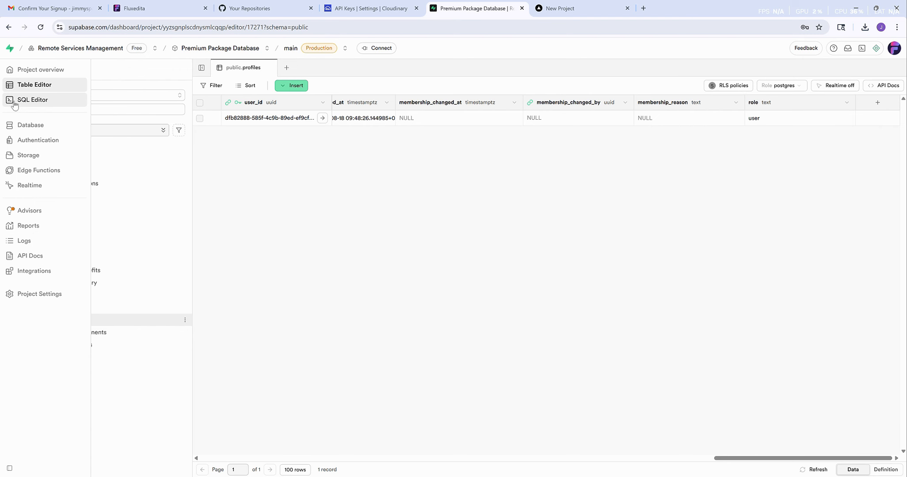
- Paste the UPDATE into a new SQL snippet and run it
click(21, 102)
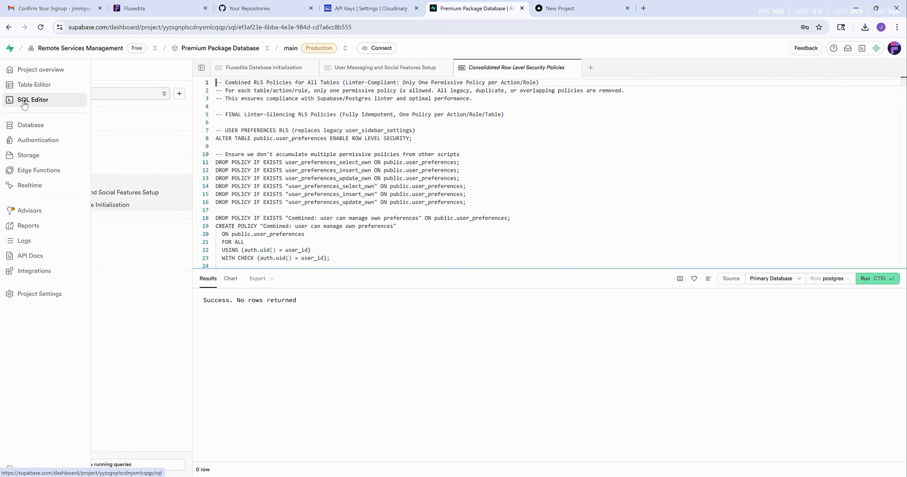
click(179, 93)
click(162, 111)
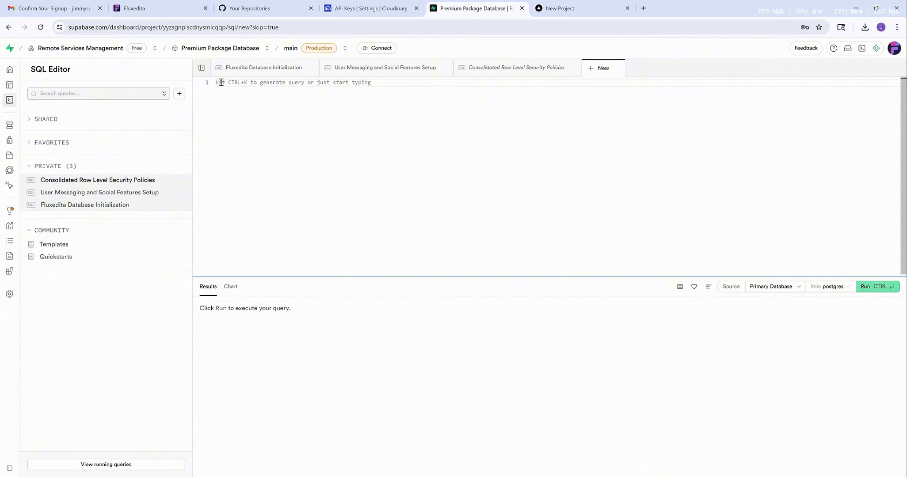
key(ctrl+v)
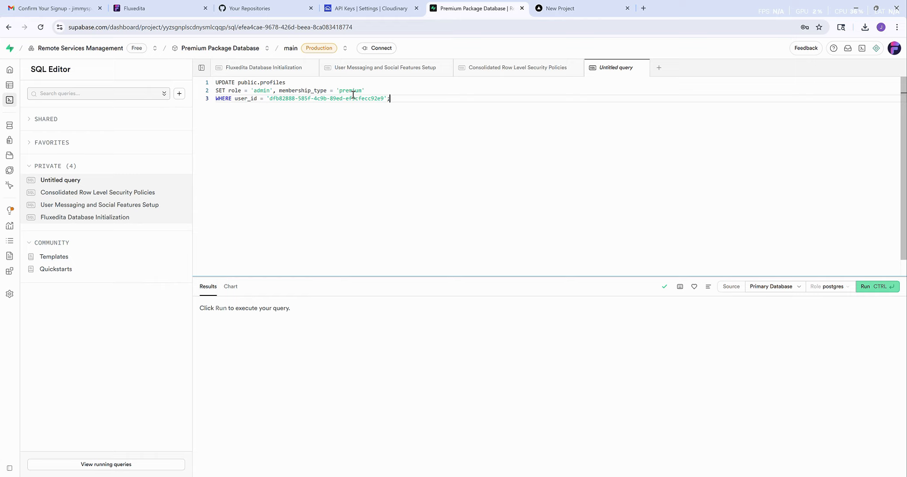
click(875, 287)
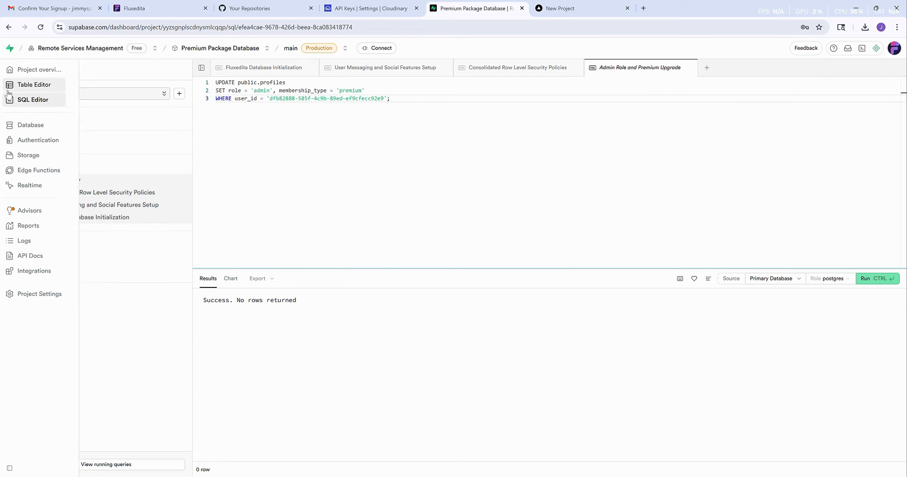
- Reload the profiles table and scroll across to check role admin and membership_type premium
click(24, 86)
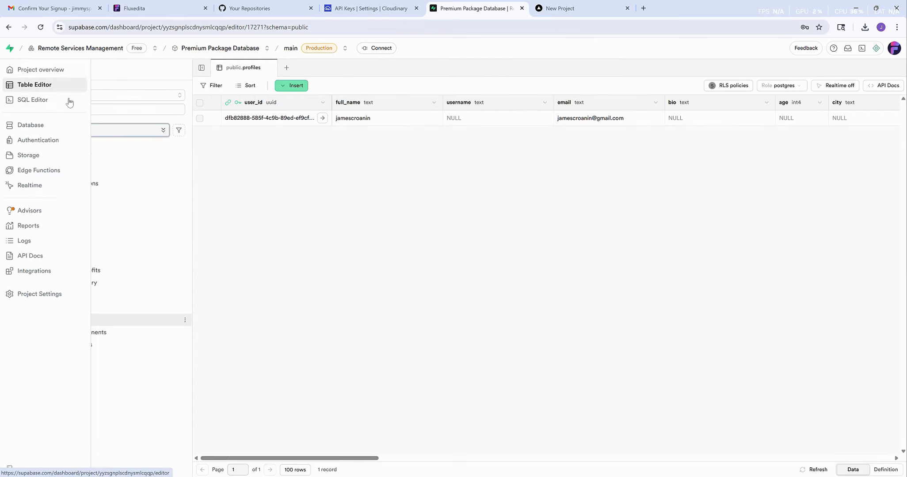
click(40, 27)
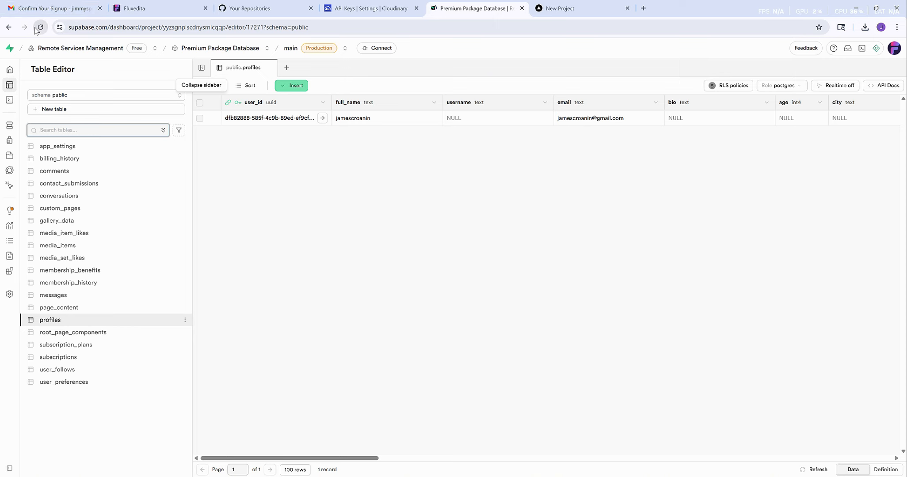
click(604, 459)
click(604, 459)
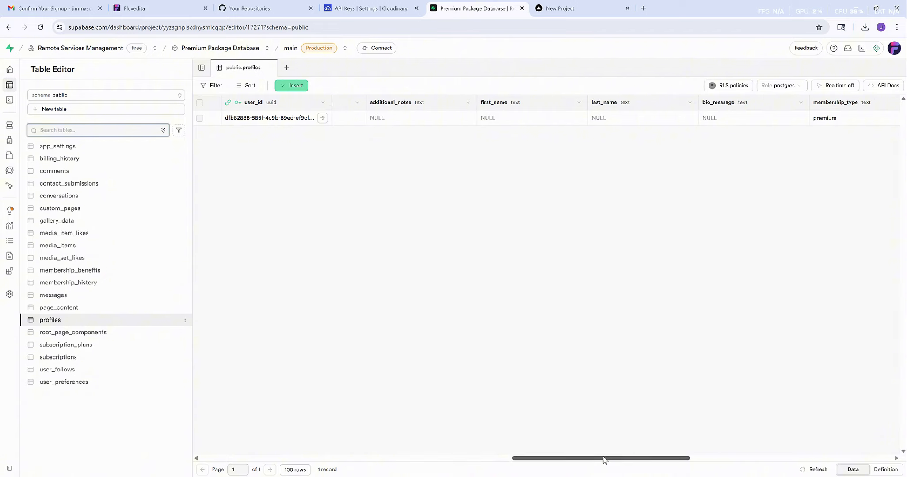
drag(604, 459, 674, 461)
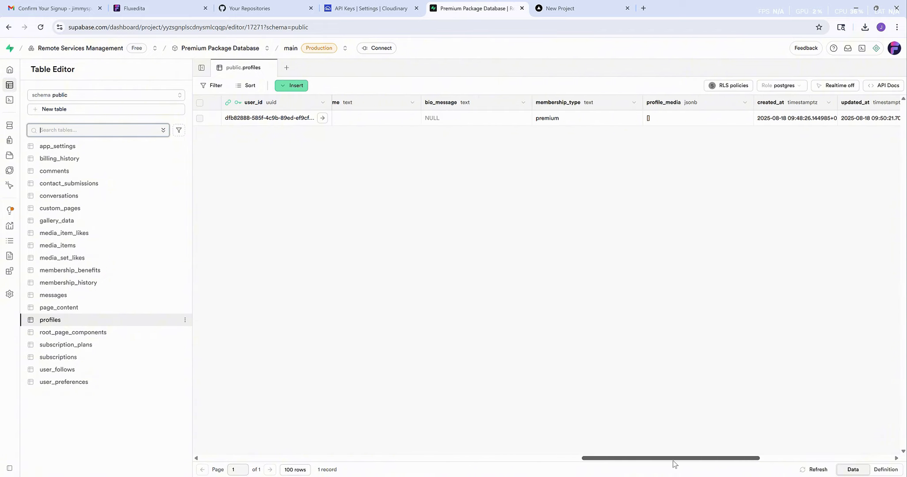
scroll(525, 132, right, 10)
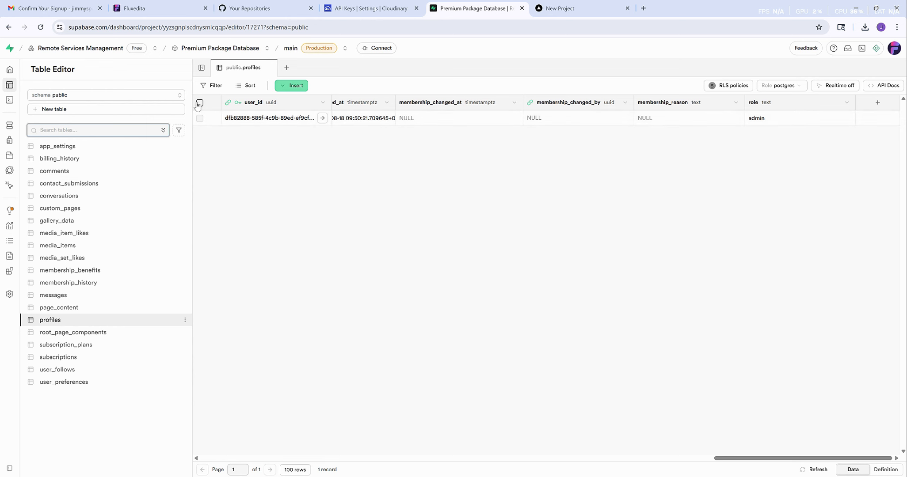
- Open admin_messages_notifications.sql from supabase/migrations and select its entire script
key(alt+Tab)
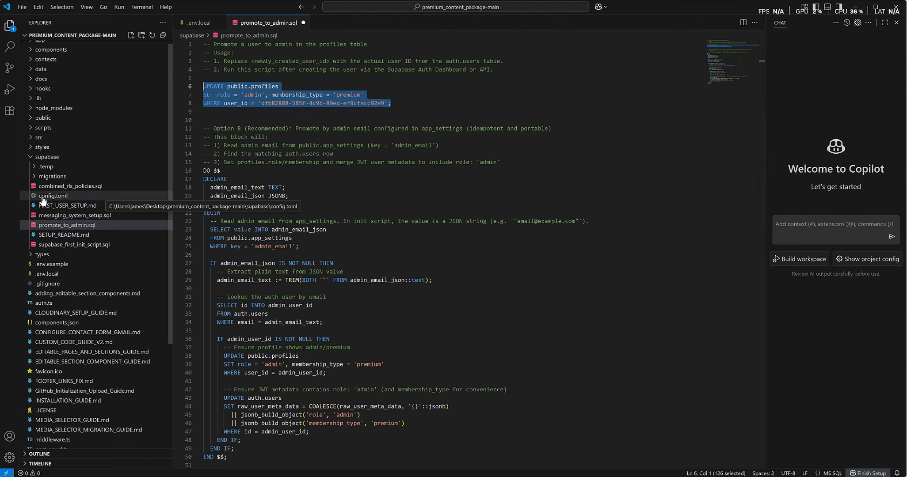
click(34, 176)
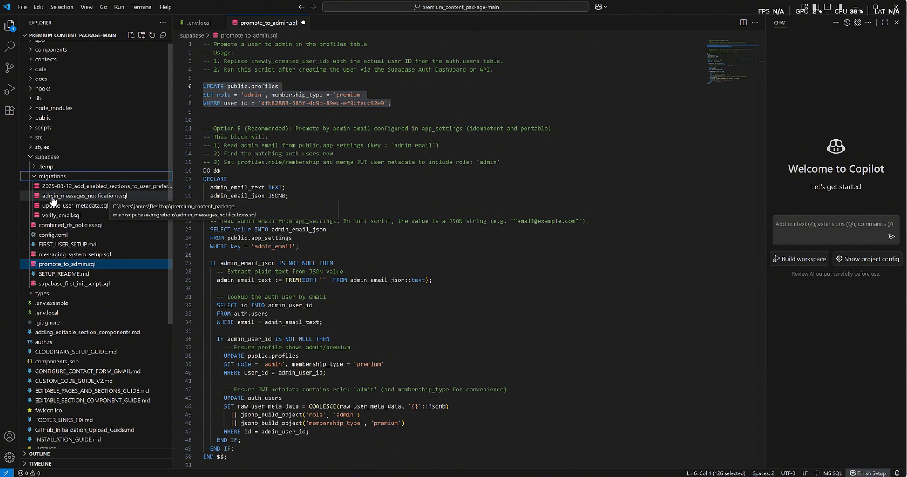
click(53, 197)
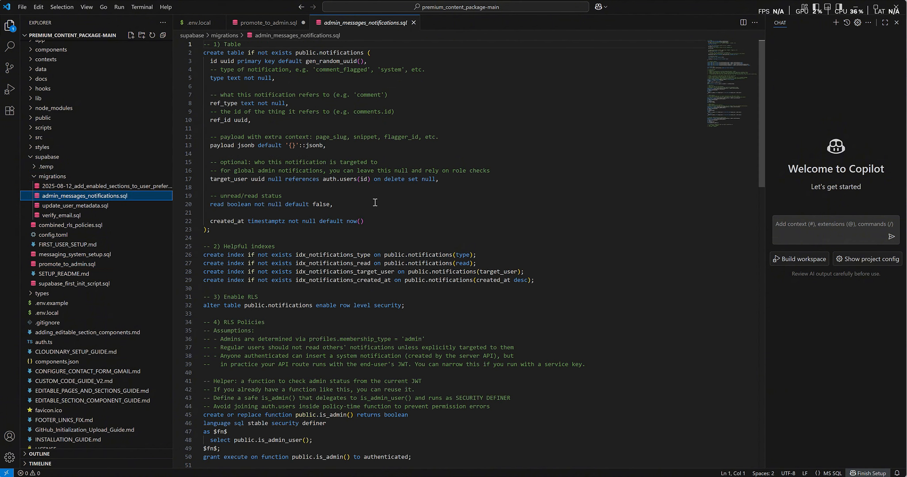
click(375, 203)
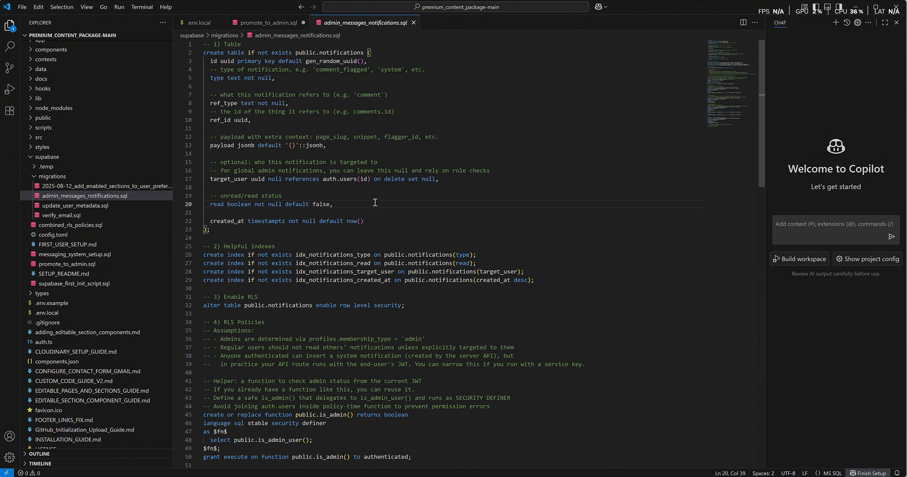
key(ctrl+a)
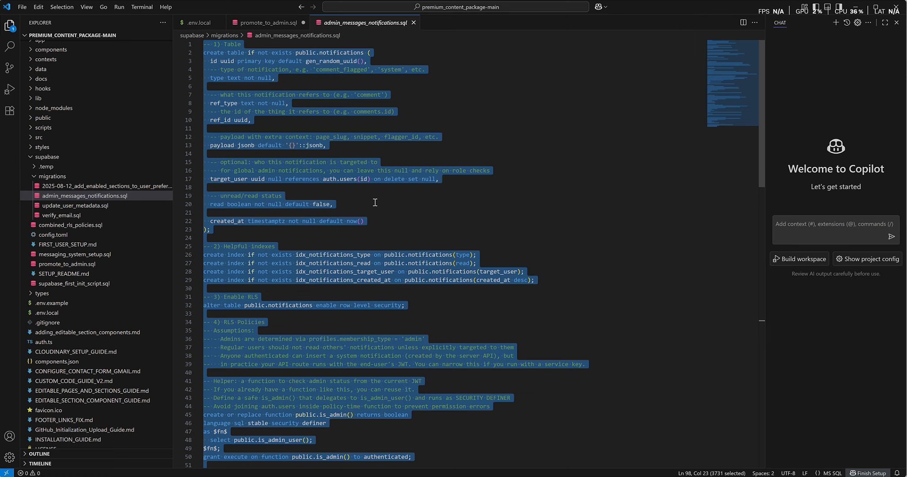
key(alt+Tab)
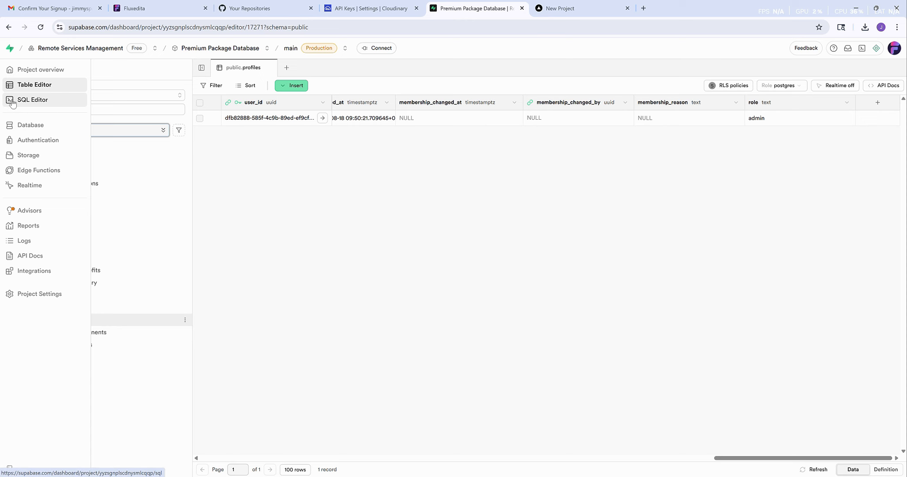
- Paste the notifications script into a new query and run it, confirming the destructive-operation warning
click(12, 101)
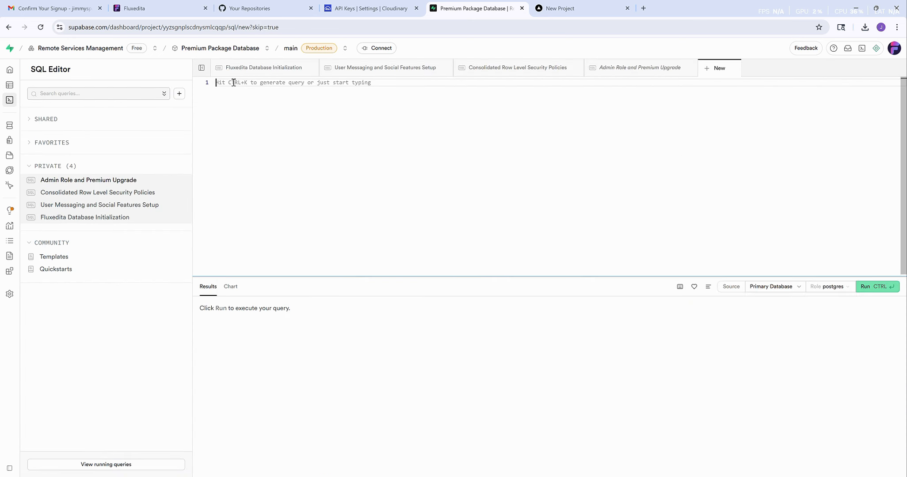
key(ctrl+v)
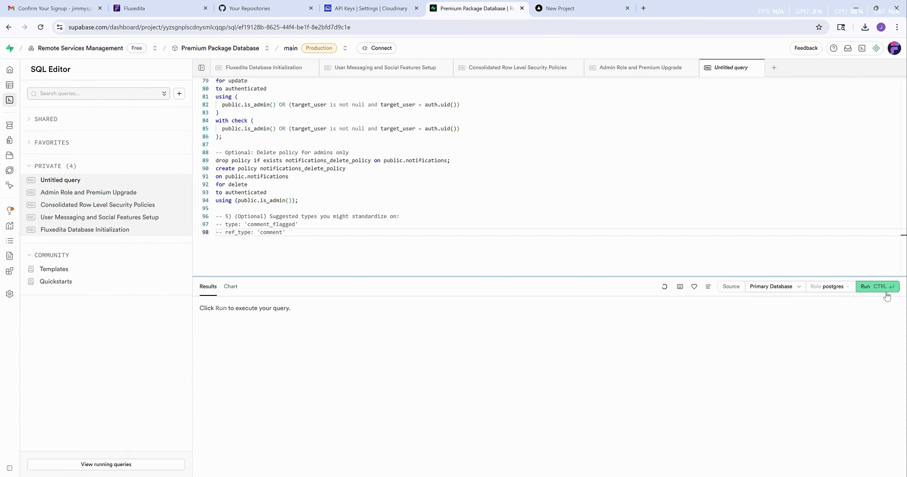
click(886, 292)
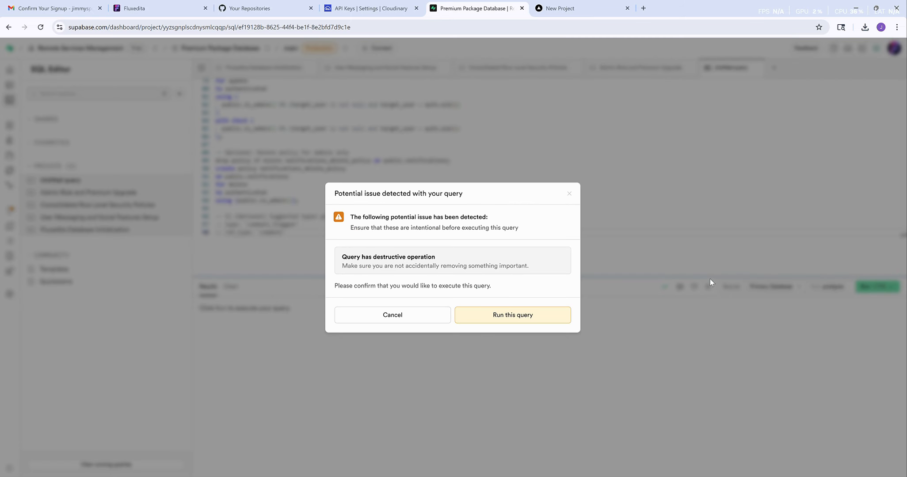
click(522, 315)
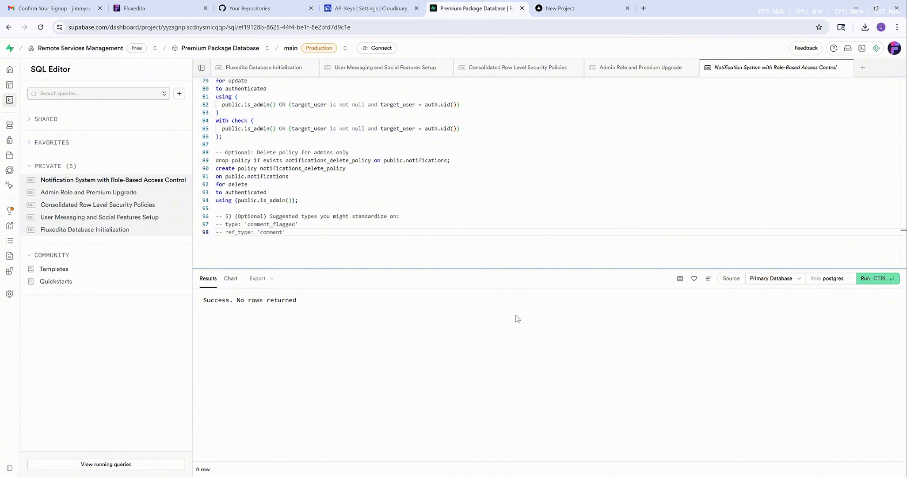
key(alt+Tab)
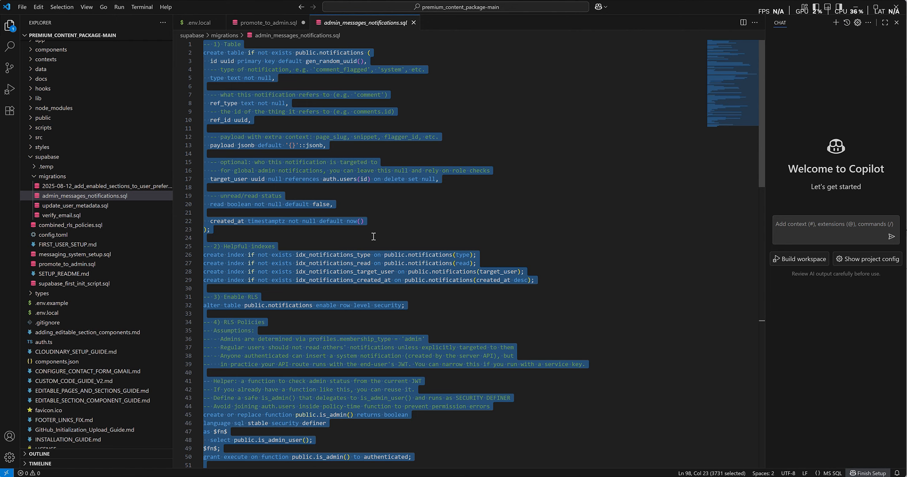
- Open update_user_metadata.sql and copy its three-line admin-role UPDATE statement
click(83, 207)
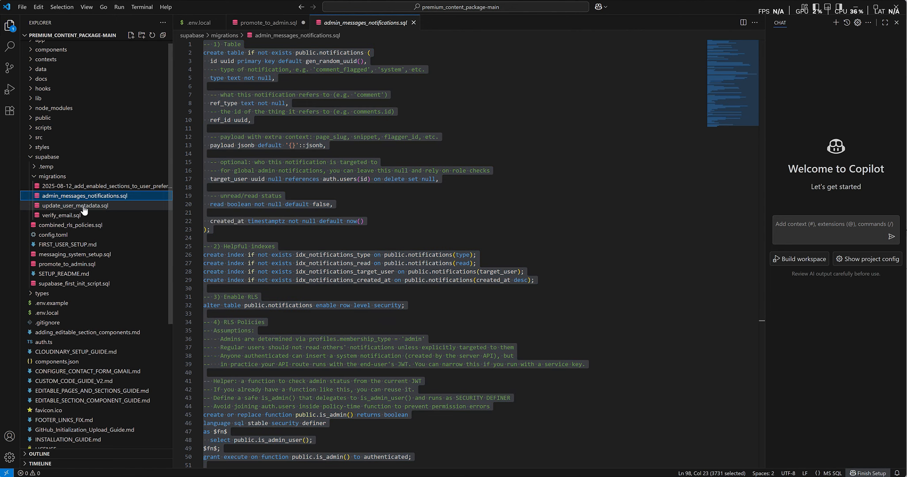
click(84, 206)
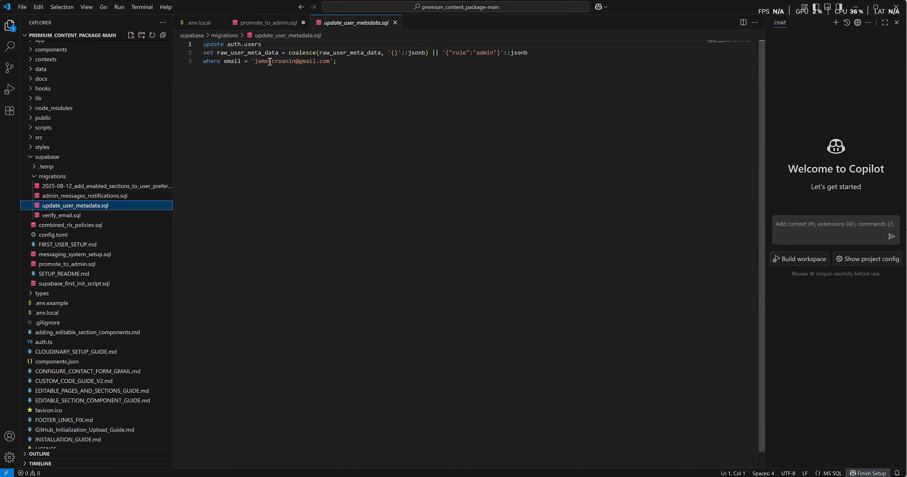
click(331, 61)
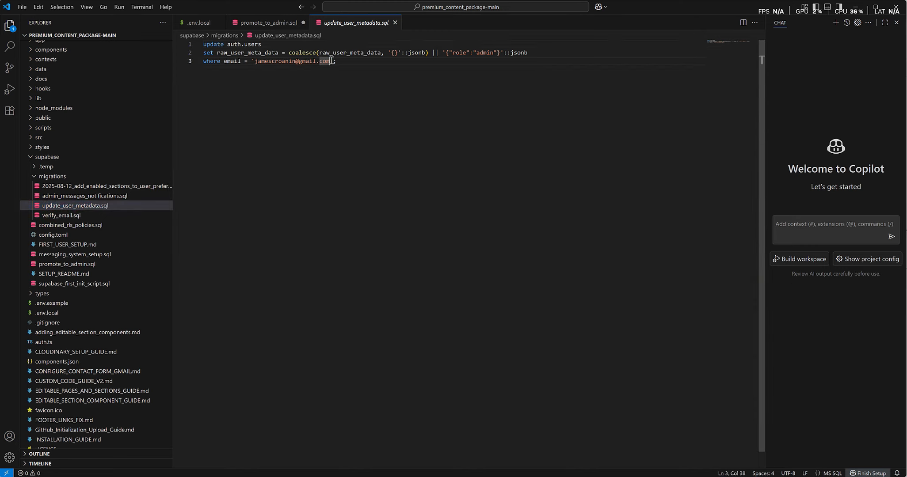
click(255, 61)
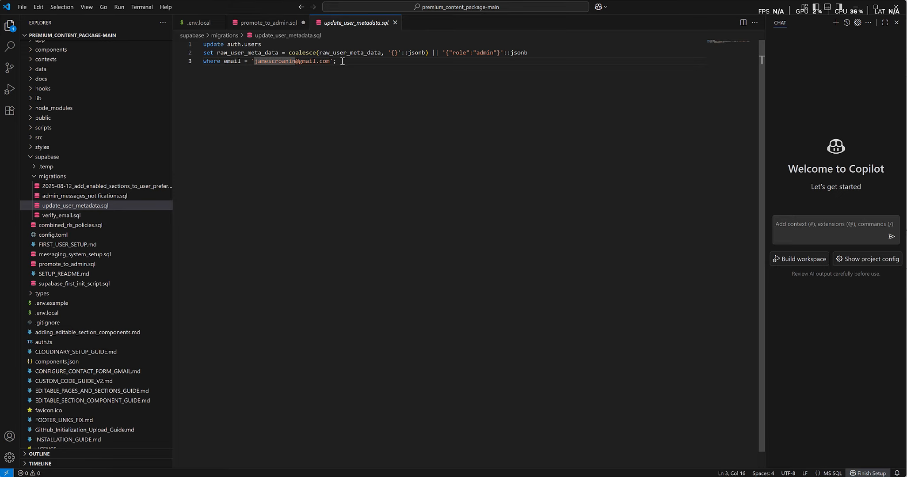
drag(343, 61, 172, 44)
key(ctrl+c)
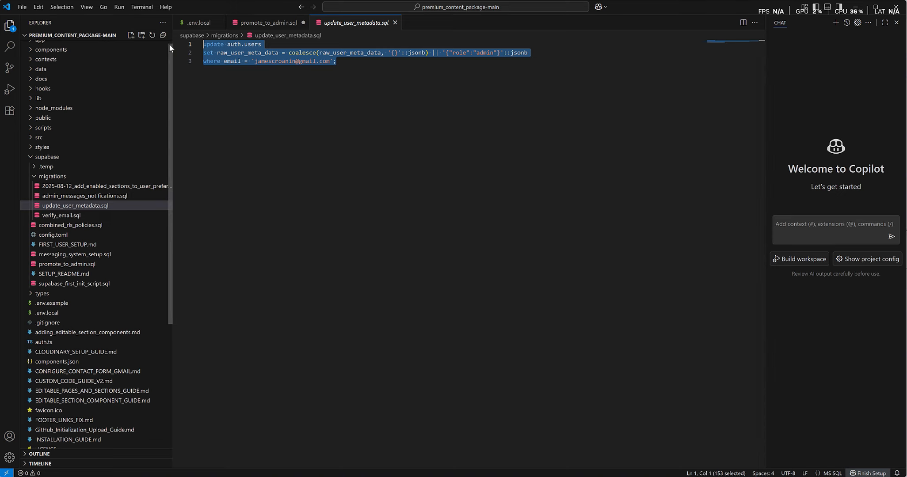
key(alt+Tab)
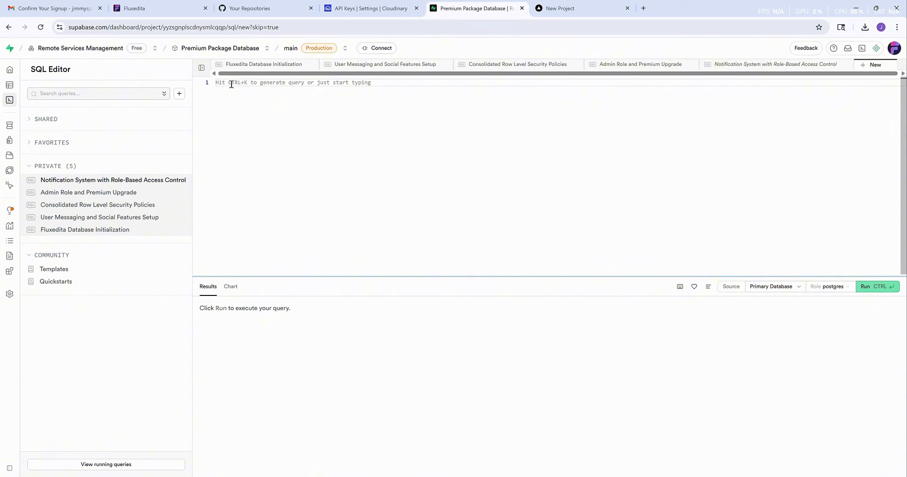
- Paste and run the admin-role update in Supabase, then close update_user_metadata.sql in VS Code
key(ctrl+v)
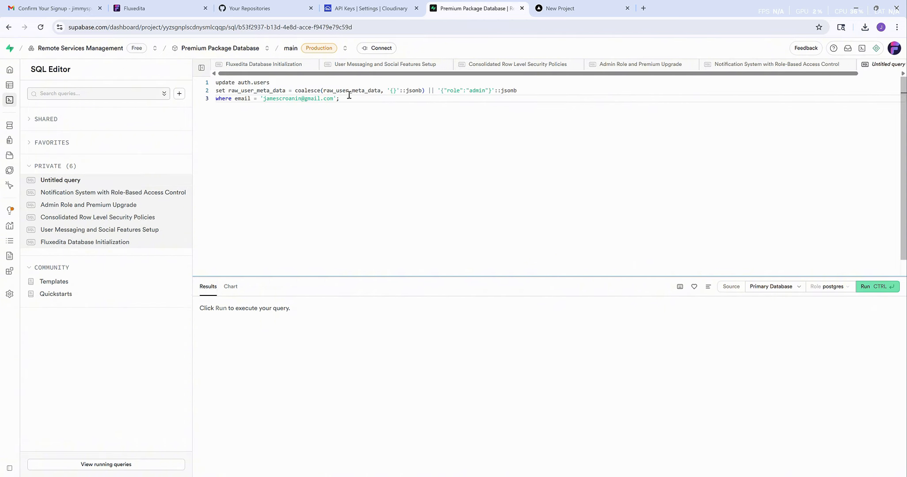
click(868, 286)
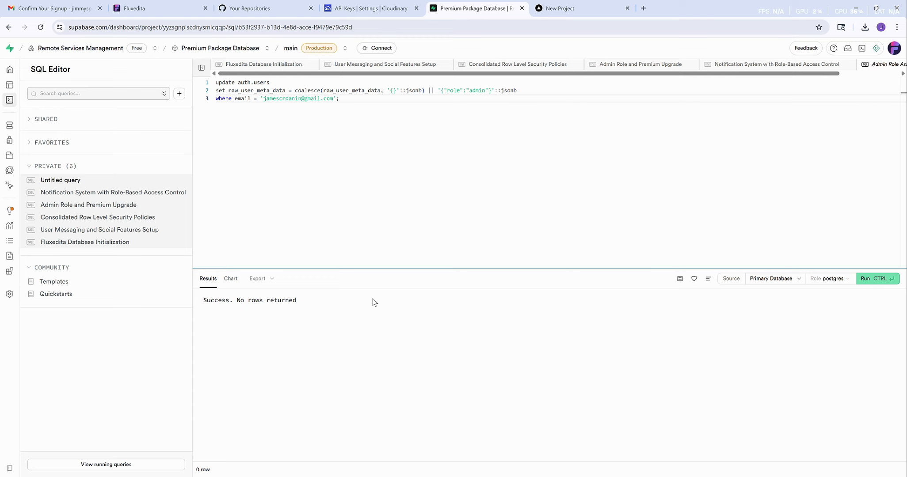
key(alt+Tab)
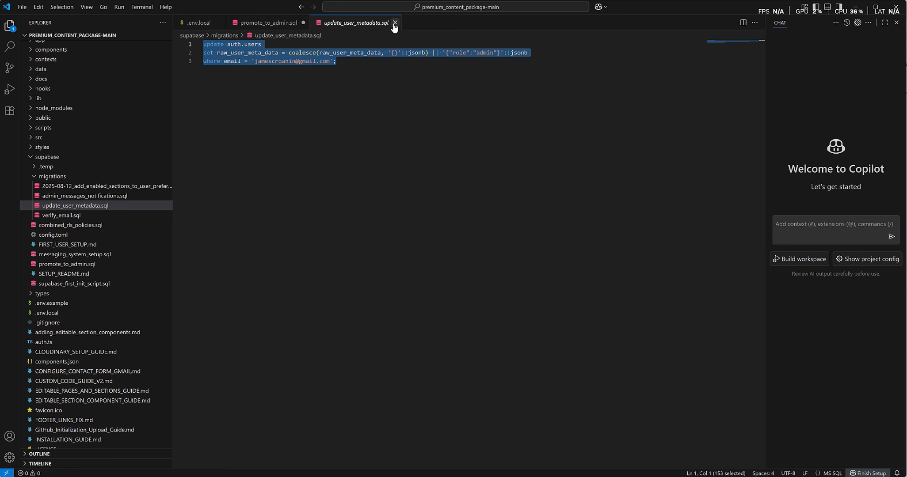
click(394, 23)
- Close promote_to_admin.sql, then review Header.tsx's nav links, including /gallery, and close it
click(303, 23)
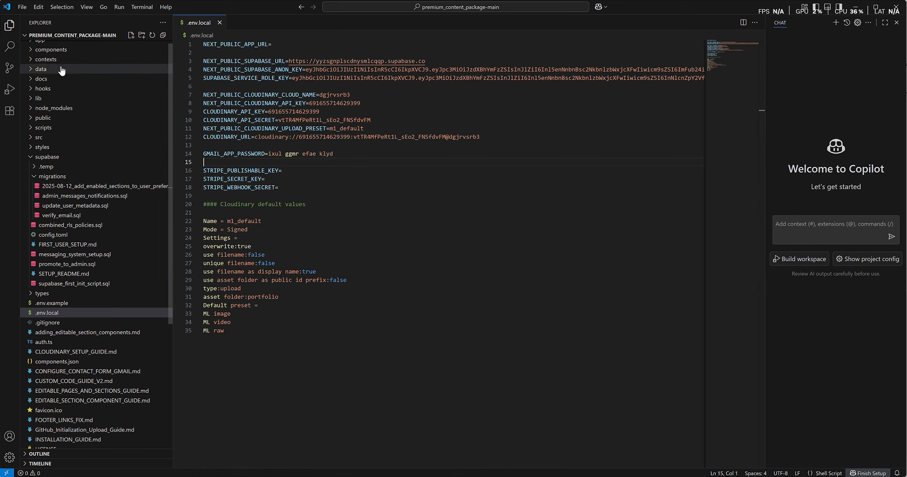
click(30, 50)
click(30, 50)
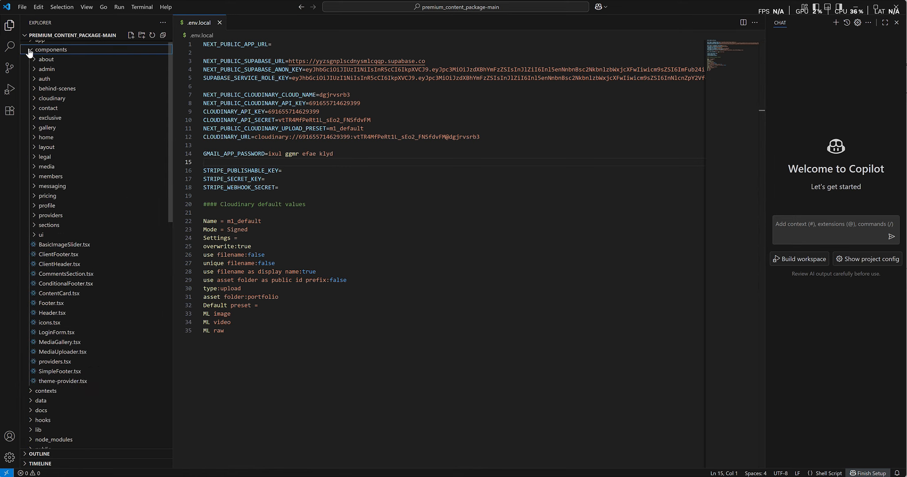
click(60, 305)
click(52, 313)
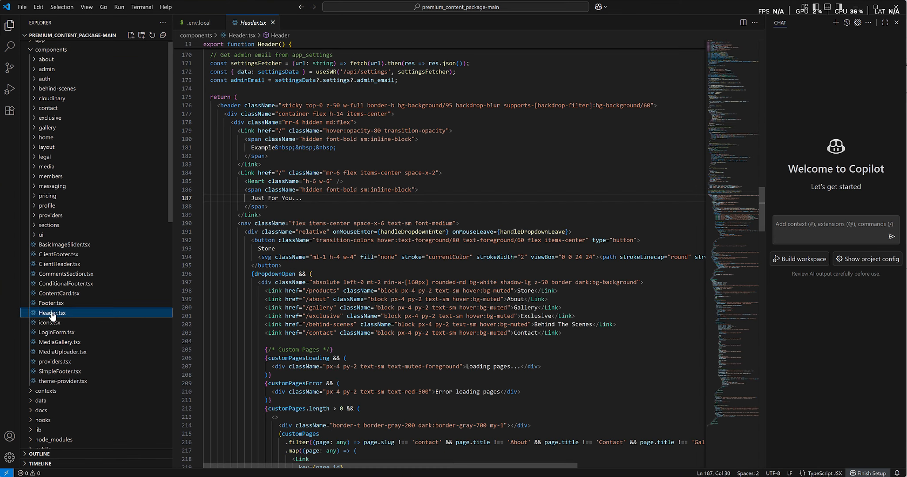
drag(305, 308, 333, 307)
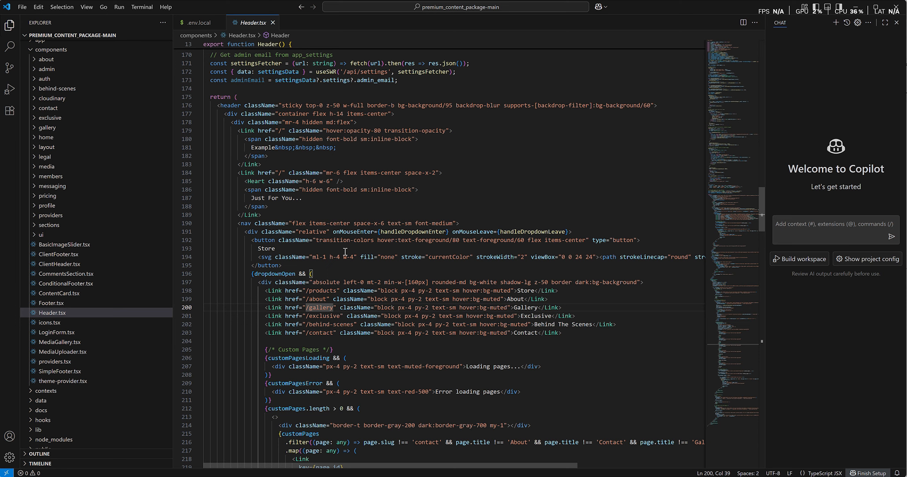
scroll(345, 252, down, 7)
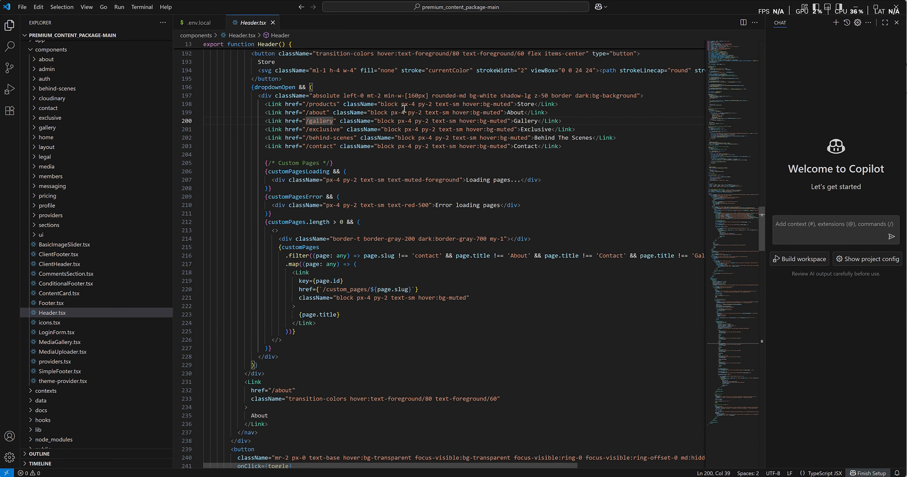
click(272, 23)
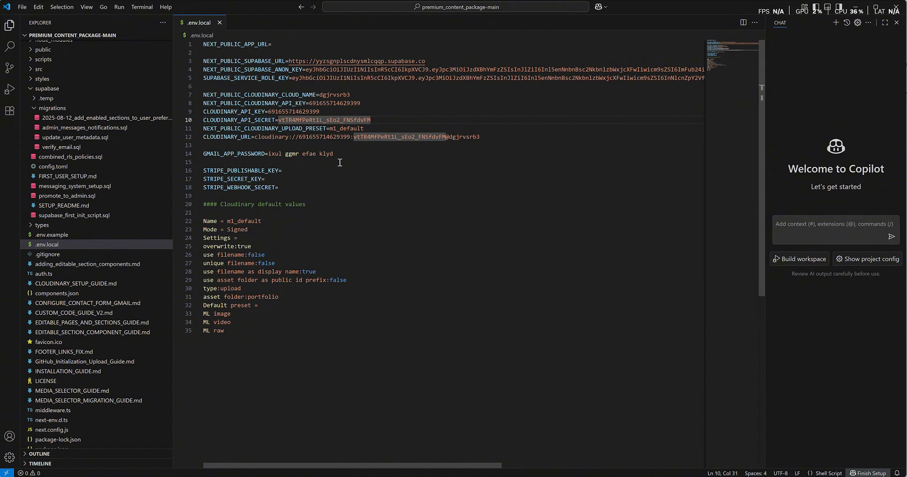
- Create a new public GitHub repository named premium_package with description Premium Package
key(alt+Tab)
click(254, 9)
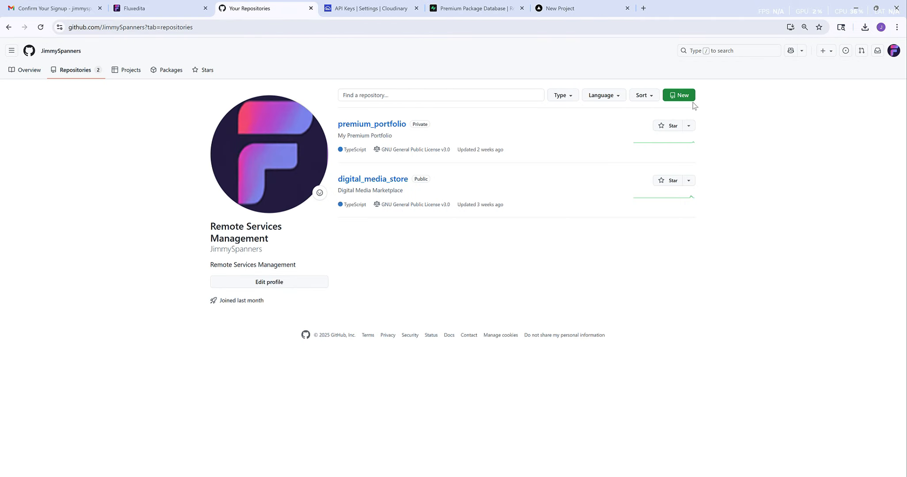
click(683, 95)
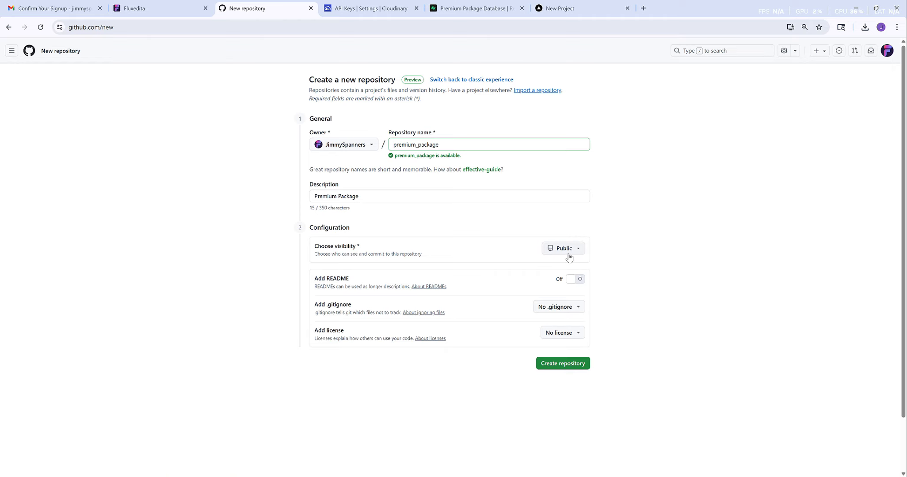
click(559, 366)
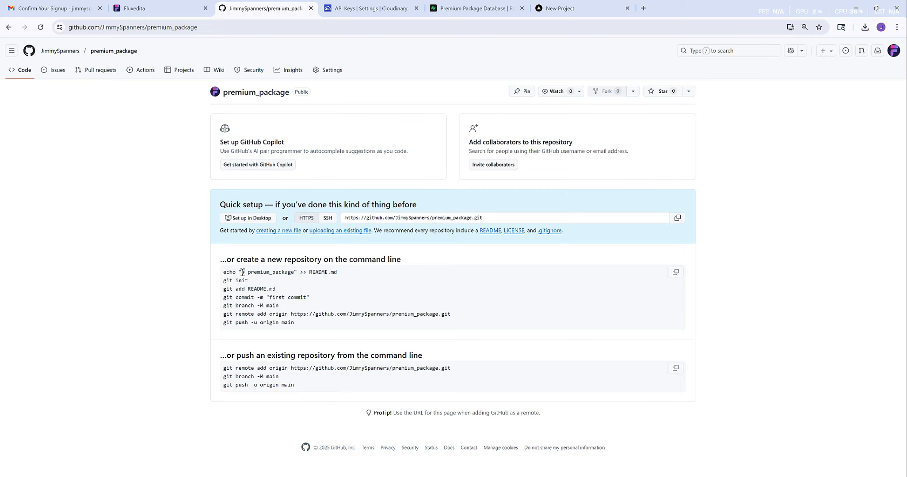
- Copy the echo README command from the repository's quick-setup page
double_click(274, 271)
triple_click(273, 272)
key(ctrl+c)
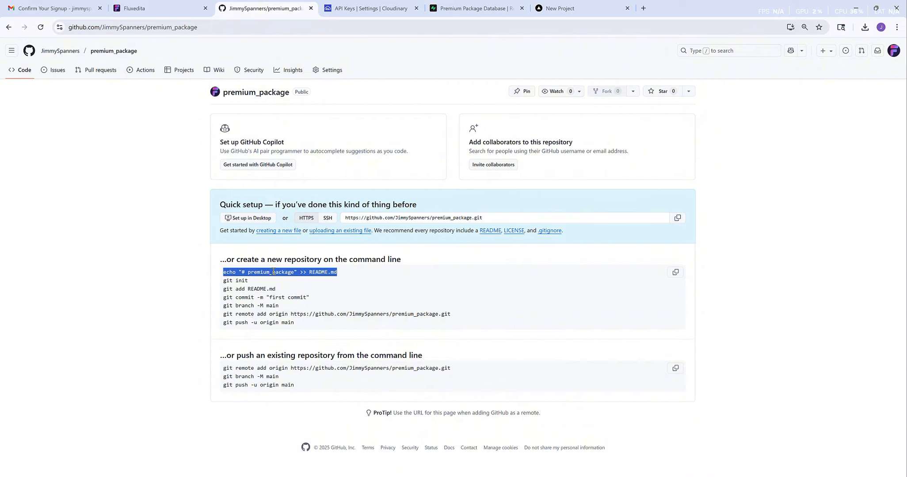
key(alt+Tab)
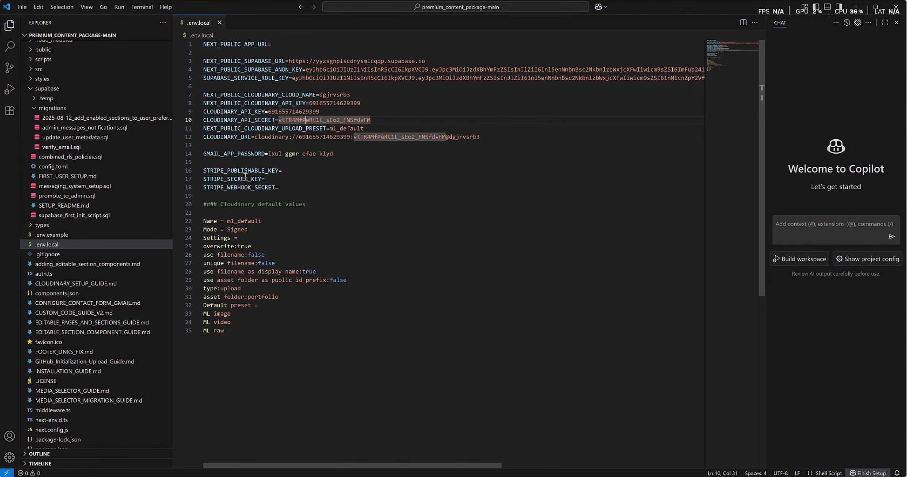
- In a new terminal, run the echo command to create README.md with the premium_package heading
click(141, 7)
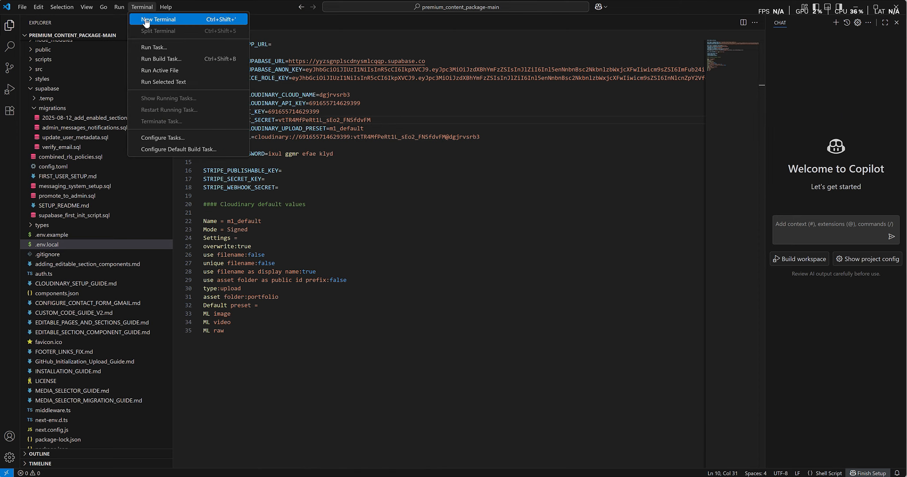
click(146, 21)
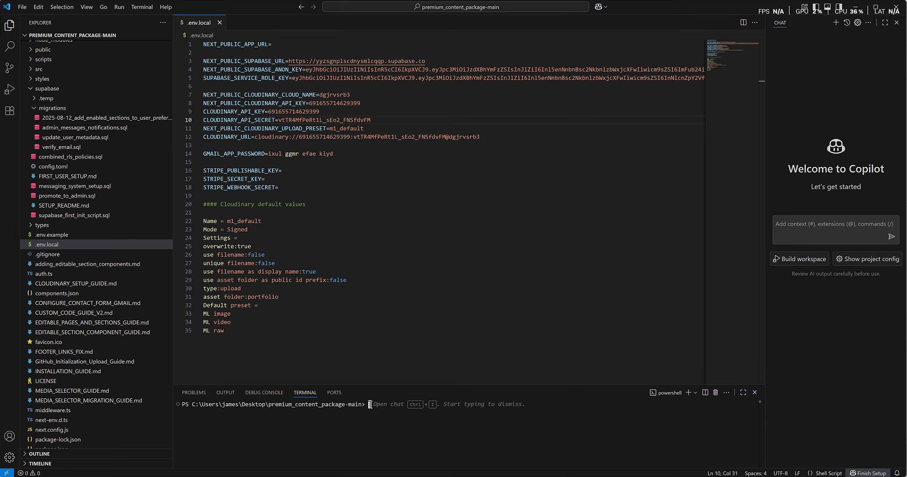
key(ctrl+v)
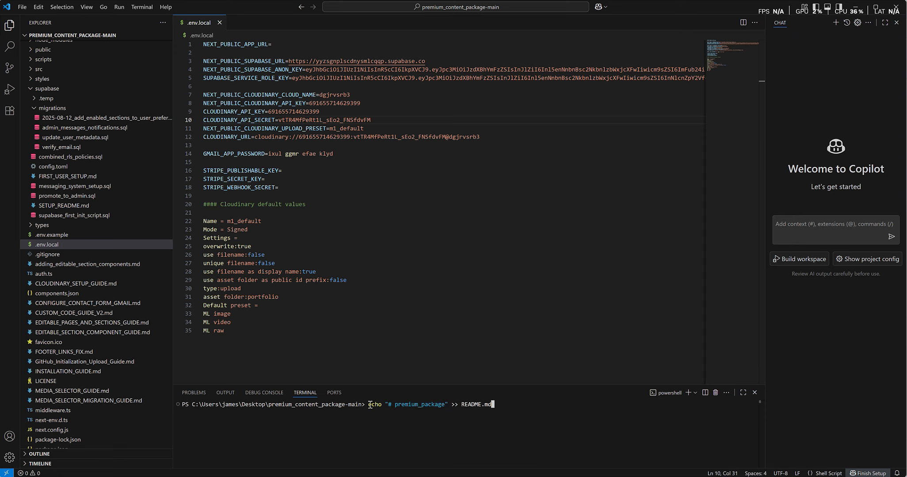
key(Return)
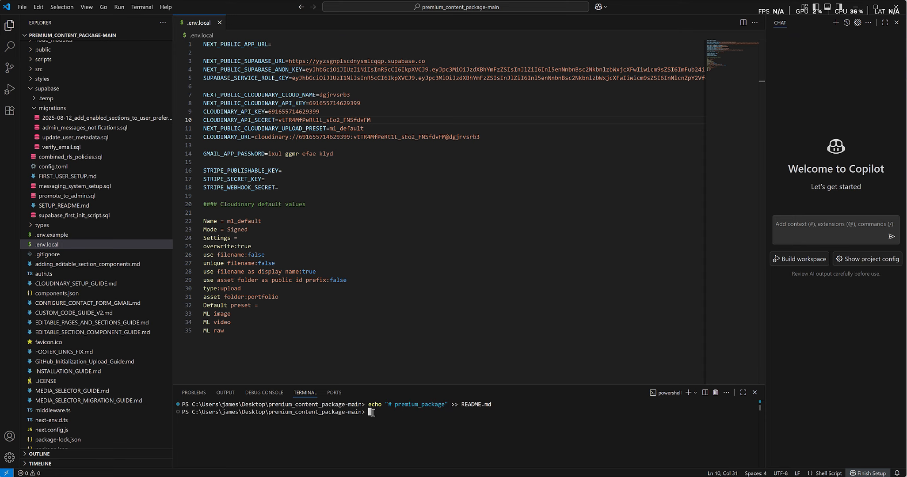
- Run git init to initialize an empty Git repository in the project folder
key(shift+Left)
text(git init)
key(Return)
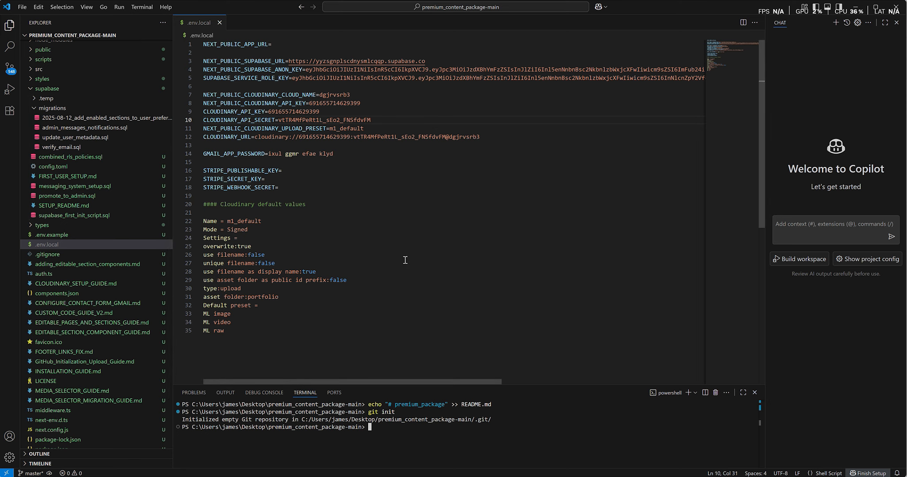
key(alt+Tab)
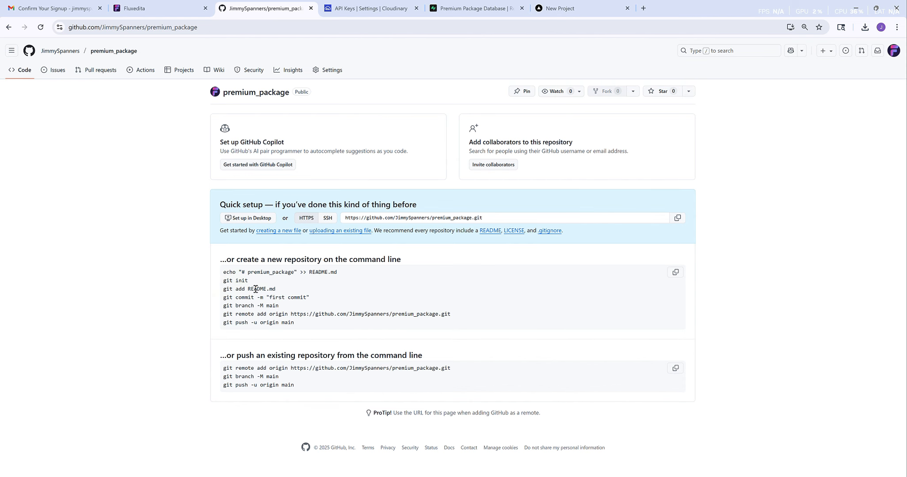
- Stage the project with git add README.md followed by git add
triple_click(256, 289)
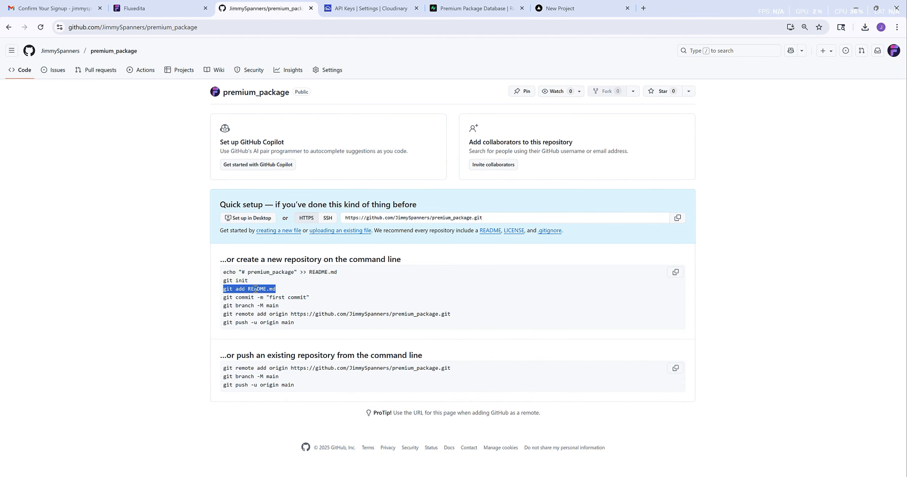
triple_click(256, 289)
key(ctrl+c)
key(alt+Tab)
key(ctrl+v)
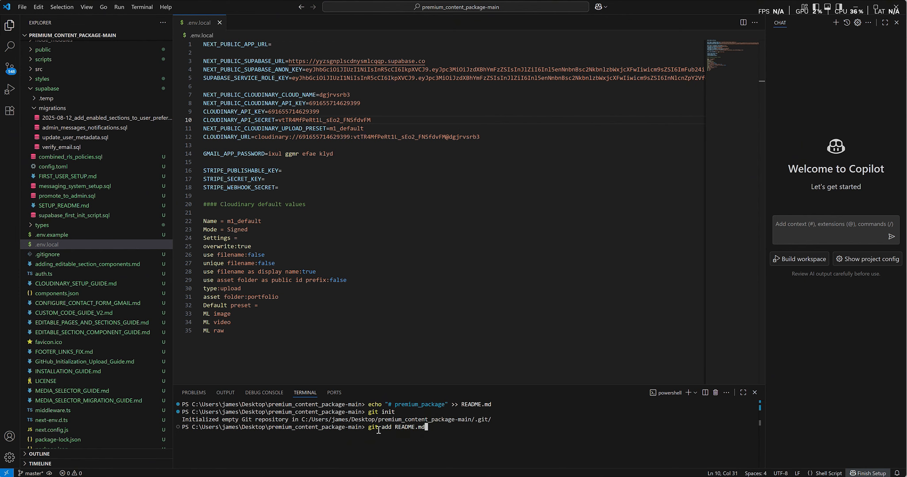
key(Return)
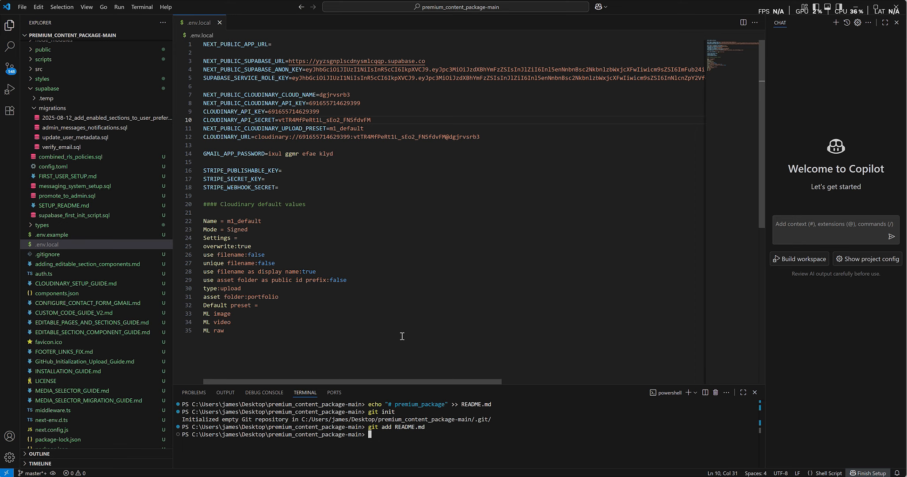
text(git add .)
key(Return)
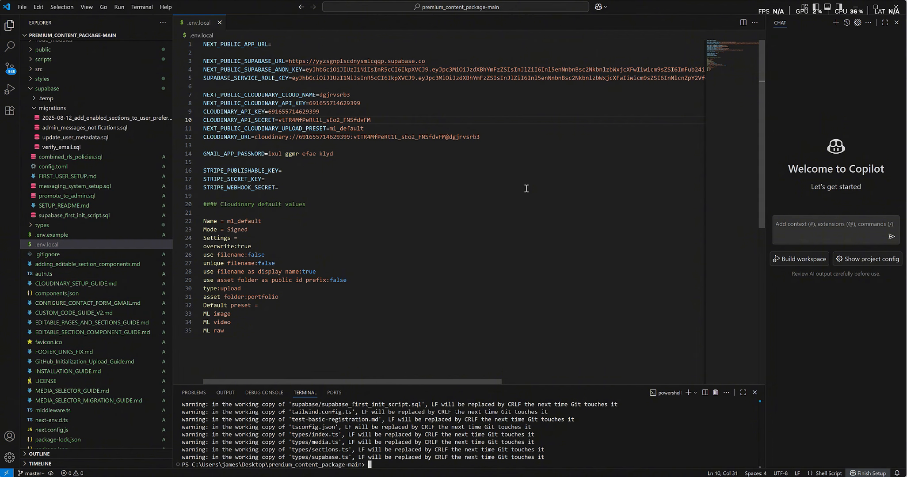
- Commit the staged files with git commit -m "first commit"
key(alt+Tab)
triple_click(269, 298)
key(ctrl+c)
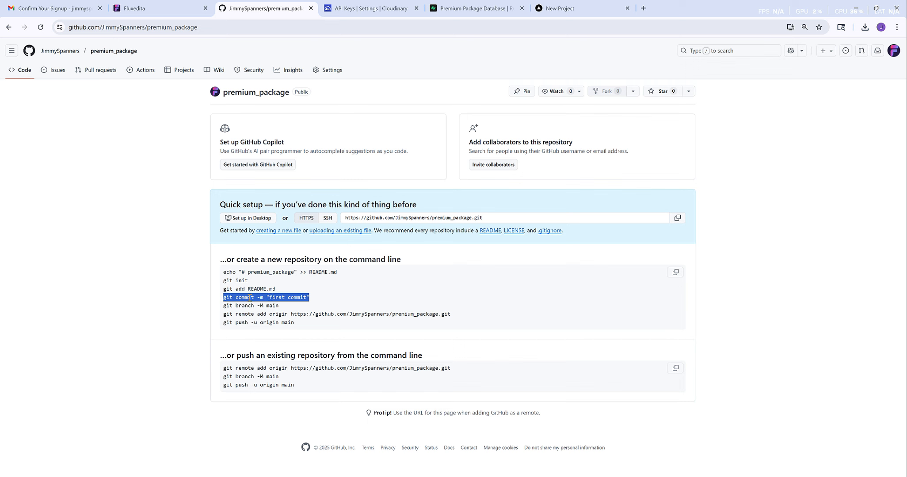
key(alt+Tab)
key(ctrl+v)
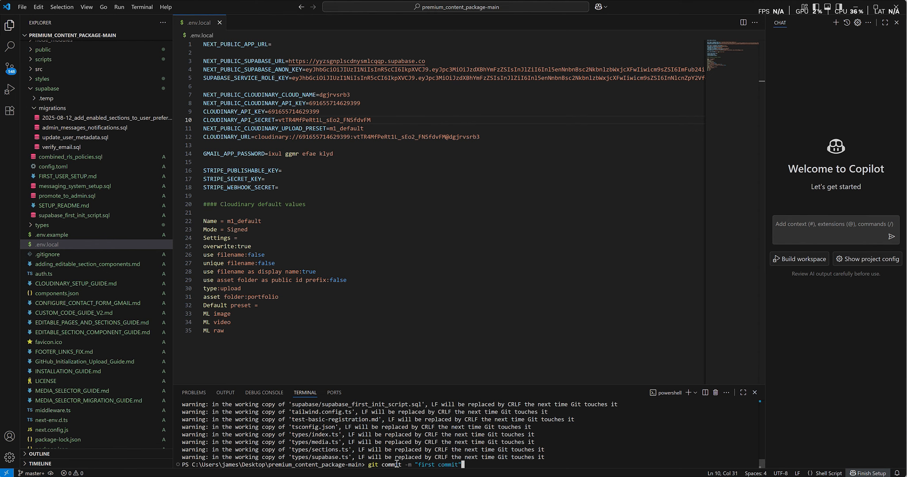
key(Return)
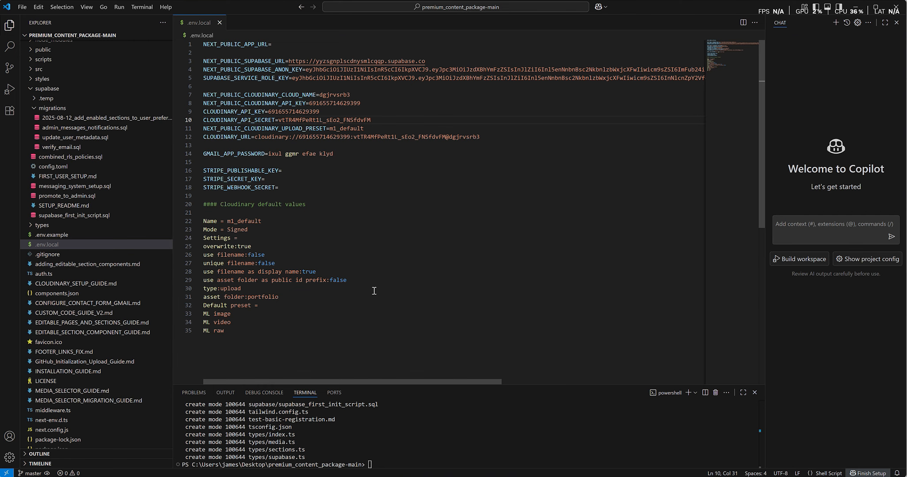
- Rename the local branch to main with git branch -M main
key(alt+Tab)
triple_click(251, 306)
key(ctrl+c)
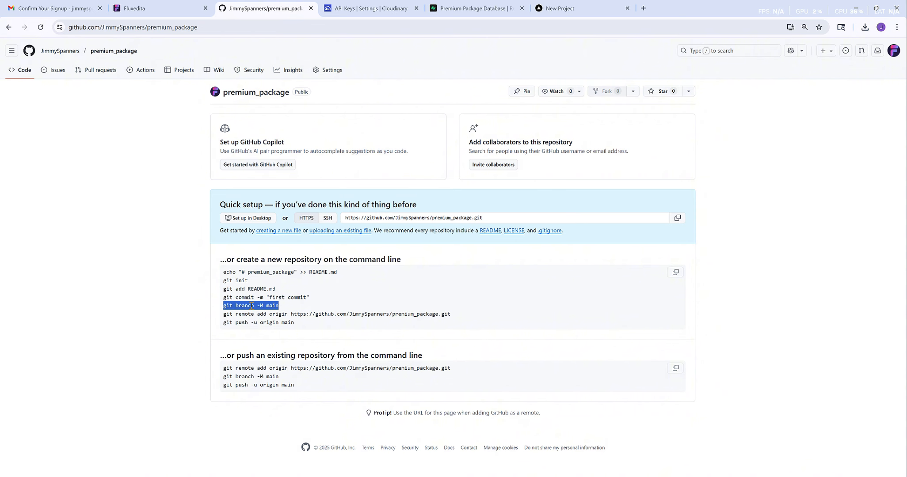
key(alt+Tab)
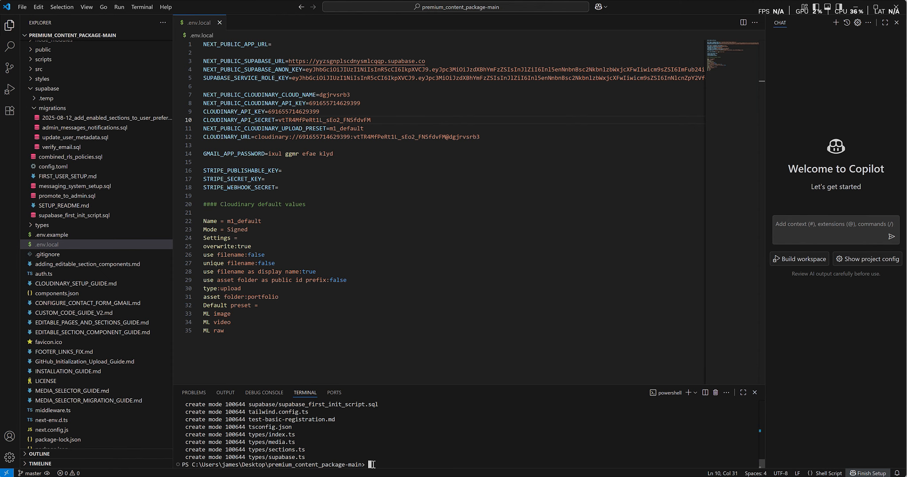
key(ctrl+v)
key(Return)
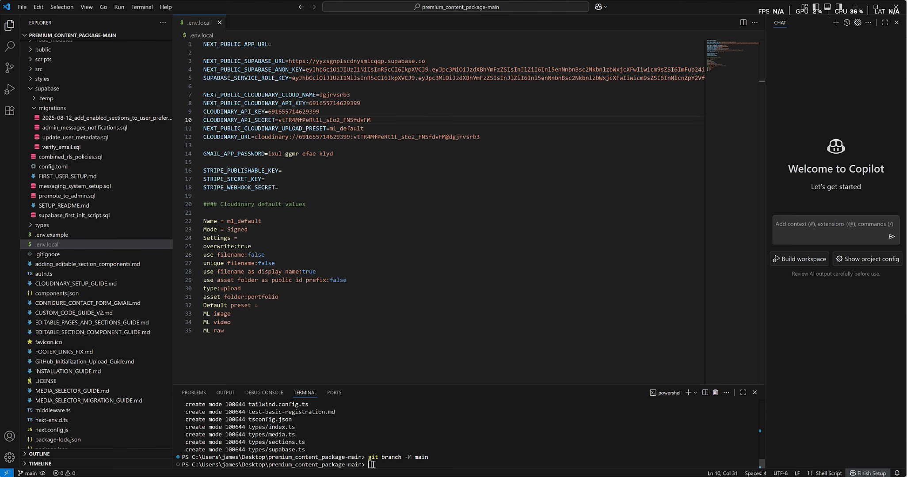
- Add the premium_package GitHub repository as the origin remote
key(alt+Tab)
triple_click(322, 313)
key(ctrl+c)
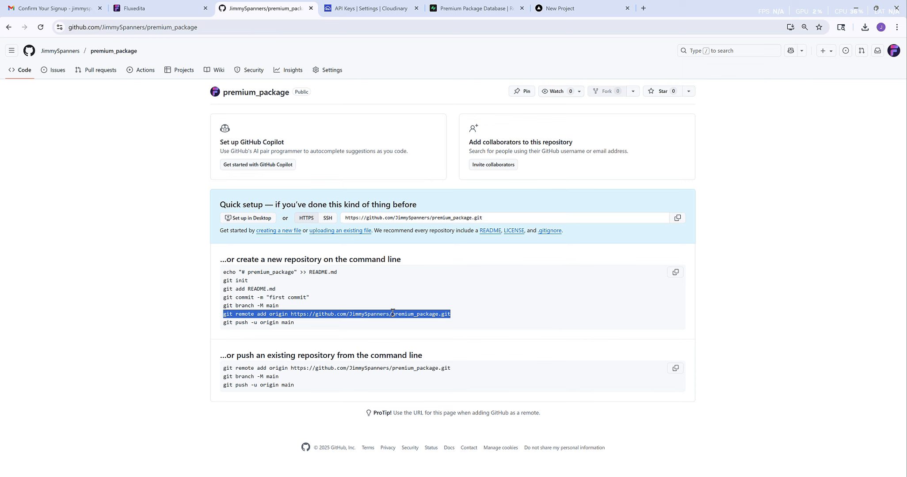
key(alt+Tab)
key(ctrl+v)
key(Return)
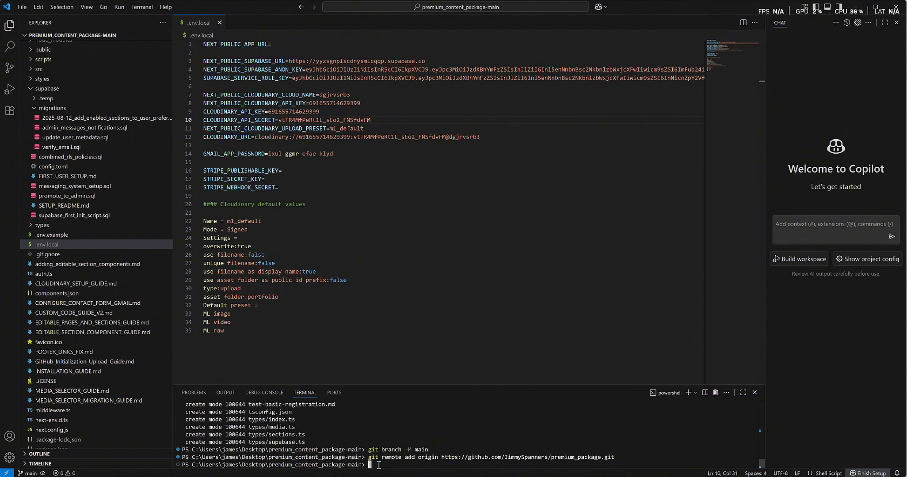
- Push main to origin with git push -u origin main, authorising with the GitHub account
key(alt+Tab)
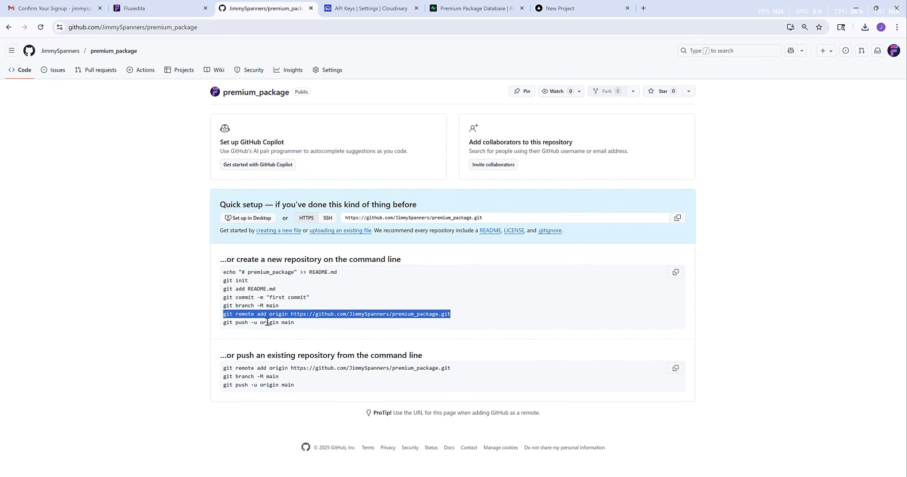
triple_click(268, 323)
key(ctrl+c)
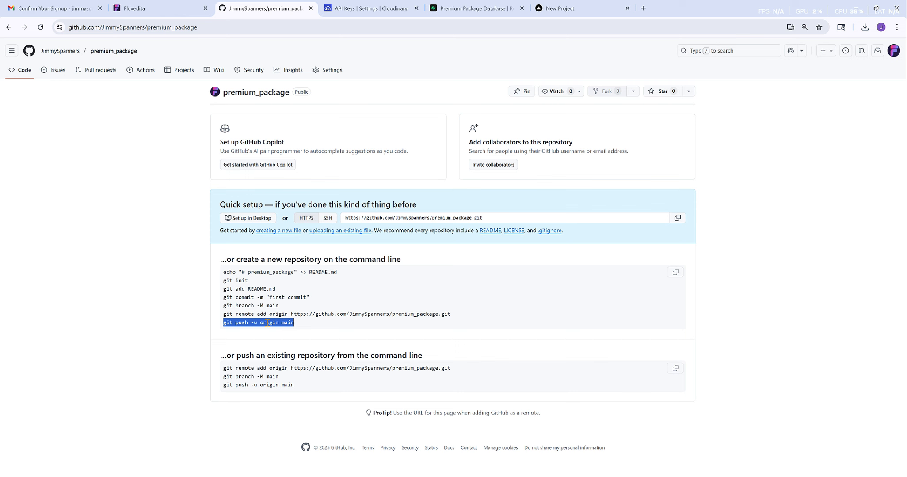
key(alt+Tab)
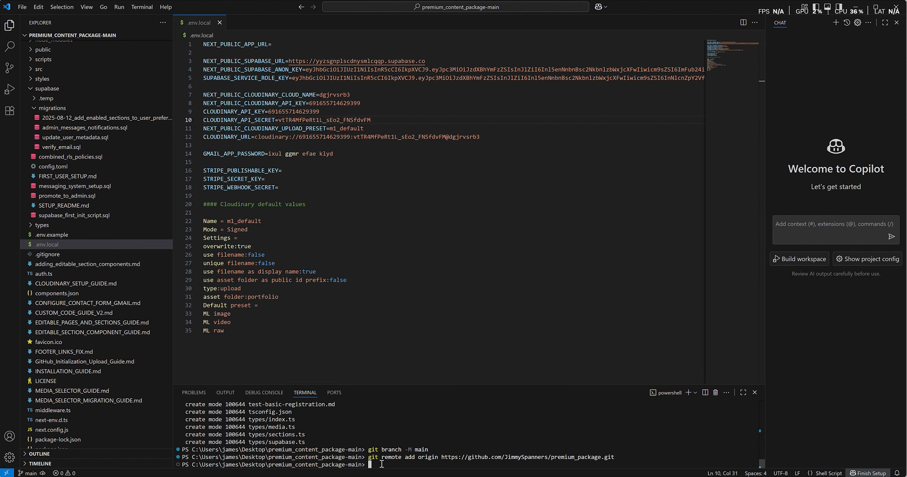
key(ctrl+v)
key(Return)
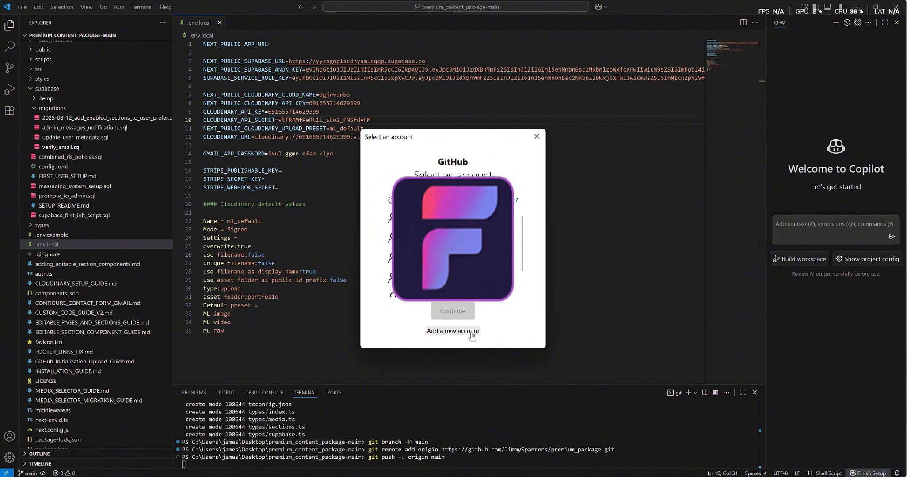
click(453, 311)
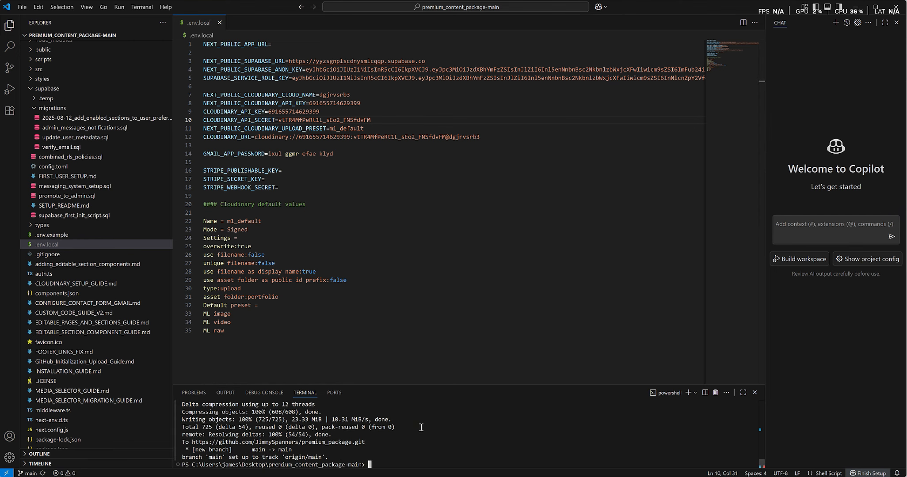
- Reload the GitHub repository to confirm the pushed files, then go to Vercel's import page
click(184, 259)
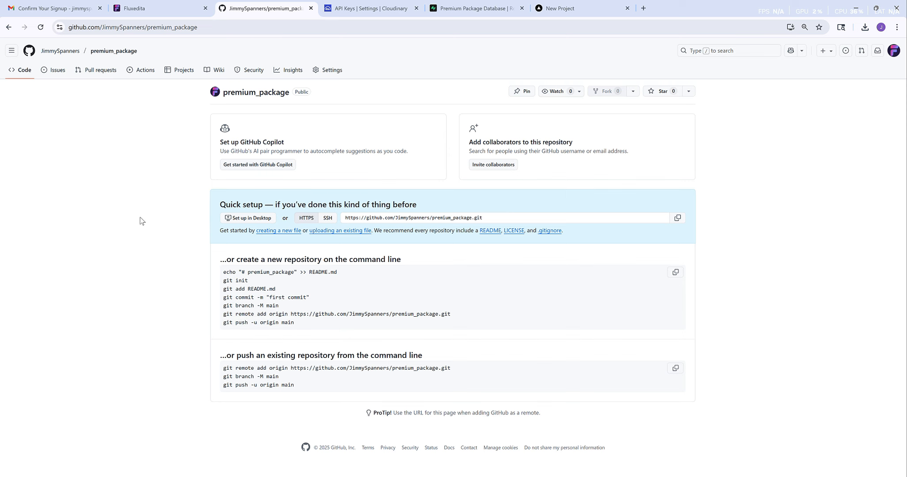
click(40, 28)
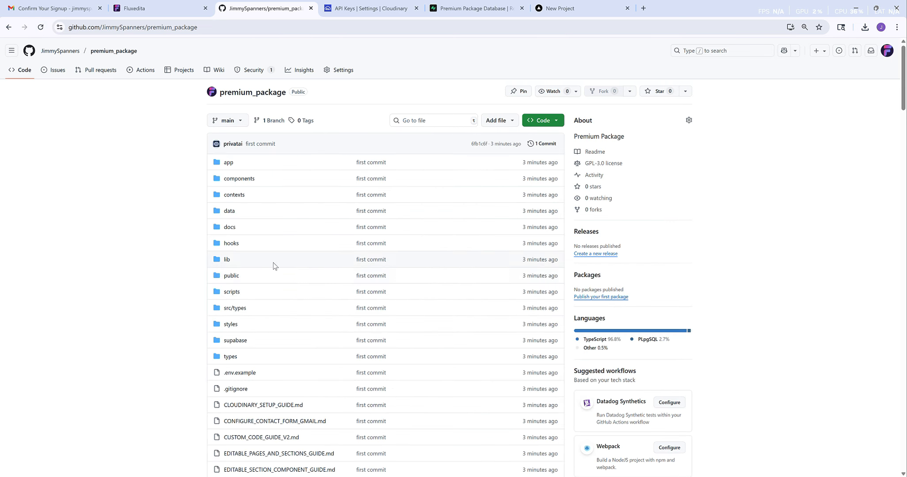
click(571, 9)
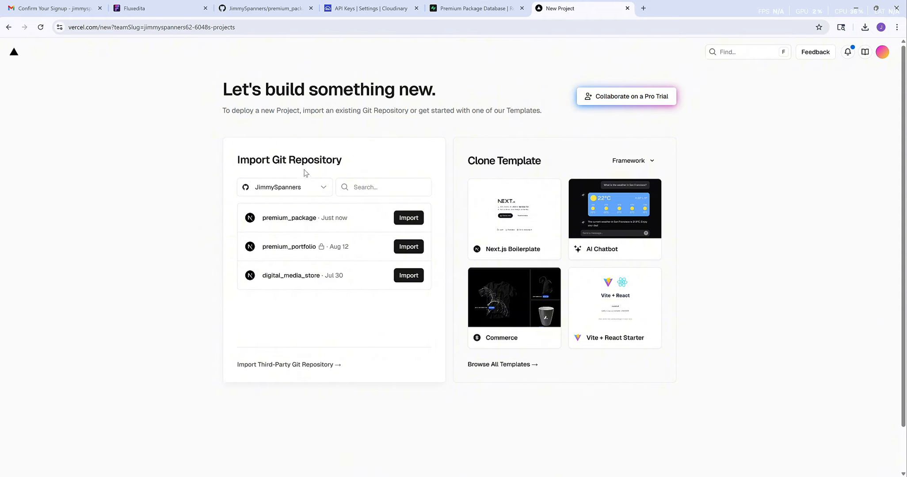
- Import the premium_package repository as a new Vercel project
click(317, 190)
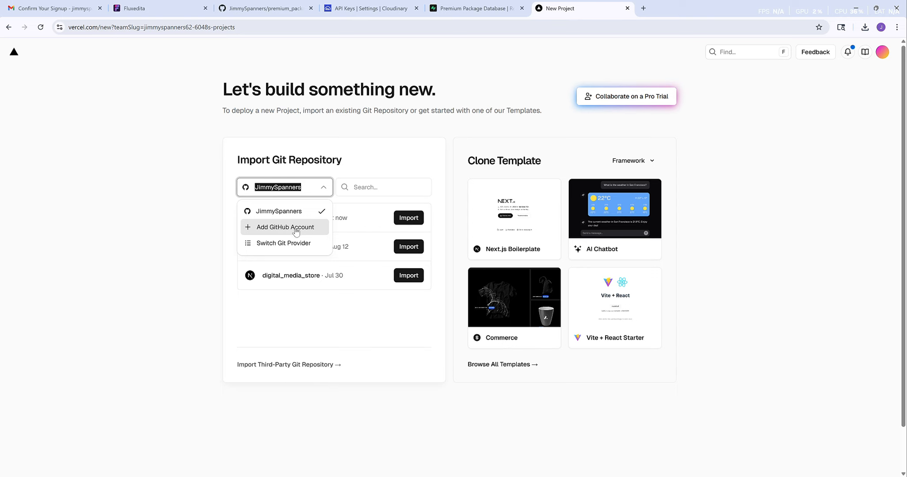
click(417, 217)
click(417, 218)
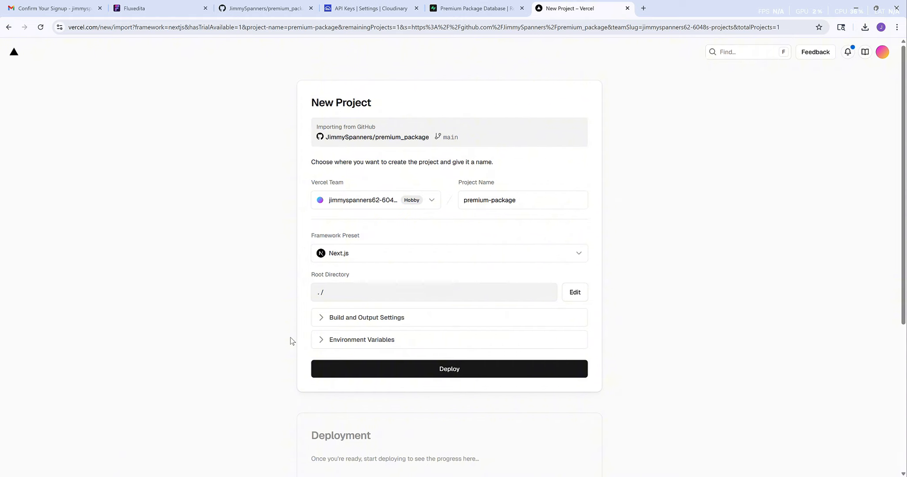
- Add the .env.local lines 3 to 14 as environment variables and deploy the project
key(alt+Tab)
drag(334, 154, 204, 63)
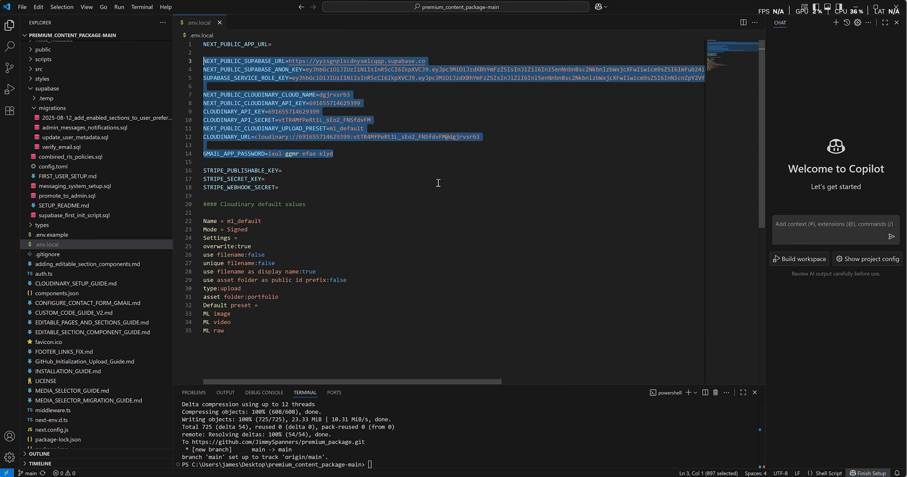
key(alt+Tab)
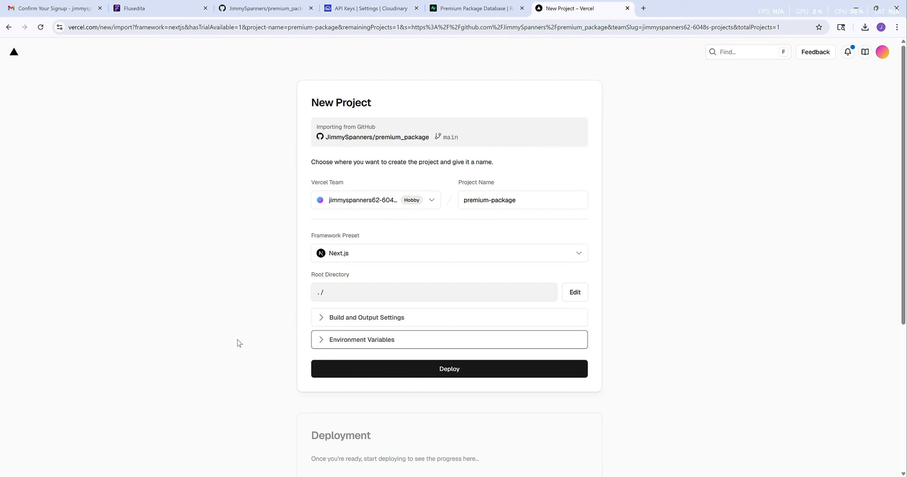
click(322, 343)
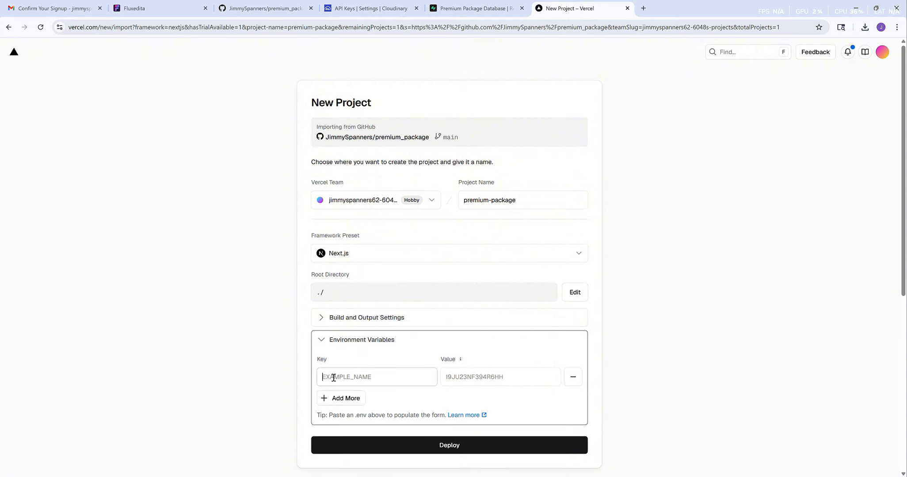
click(334, 377)
key(ctrl+v)
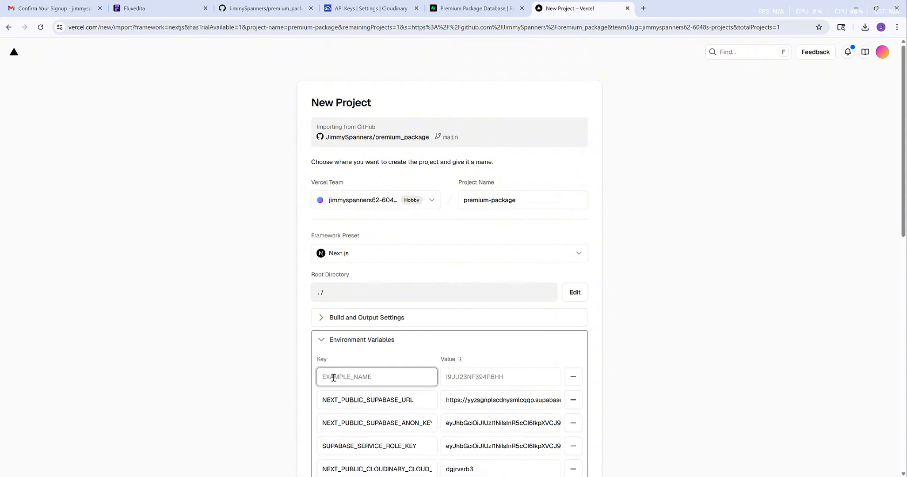
click(322, 341)
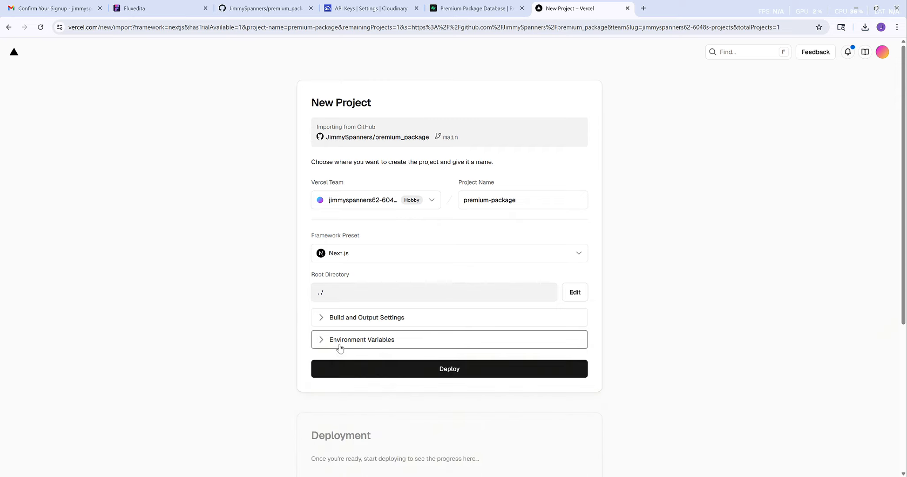
click(450, 375)
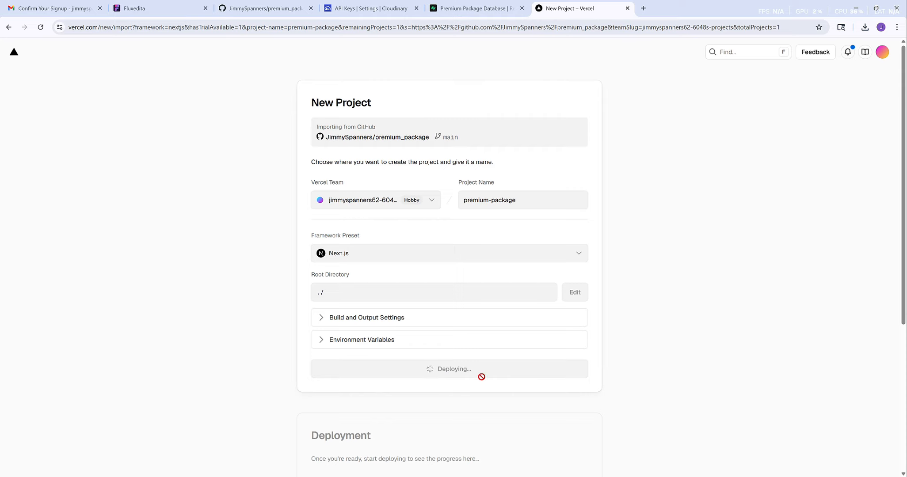
- After the successful deployment, continue to the premium-content-portfolio production dashboard
scroll(693, 417, down, 2)
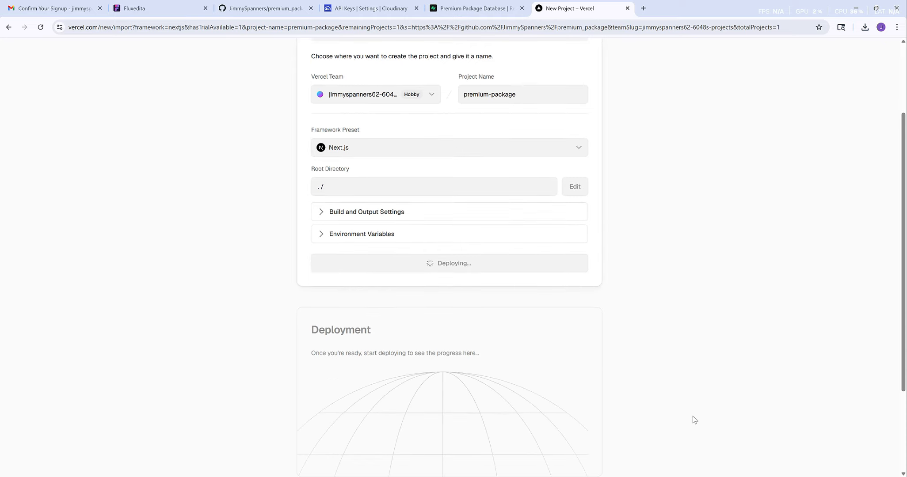
scroll(692, 417, up, 3)
scroll(693, 417, down, 1)
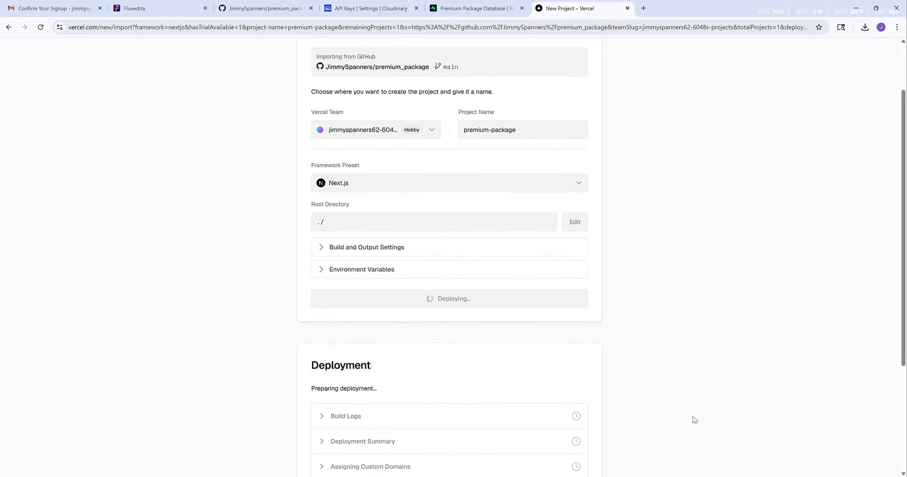
scroll(692, 416, down, 2)
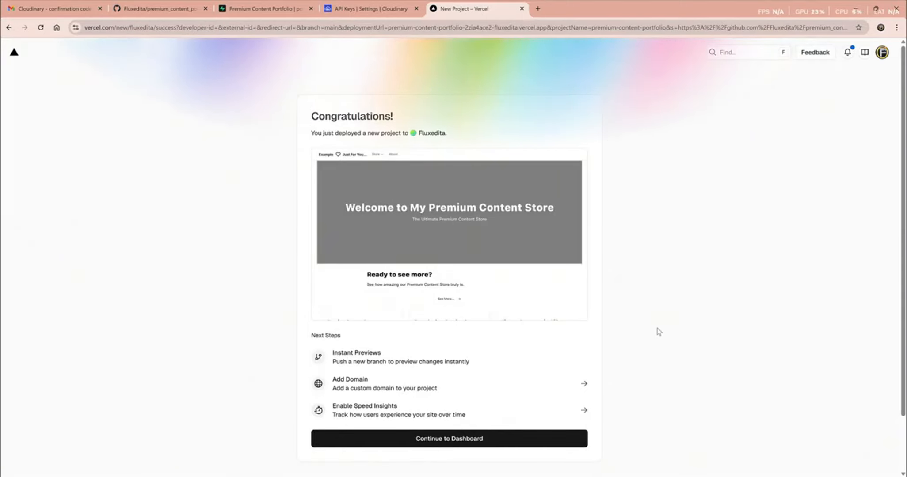
scroll(659, 331, down, 3)
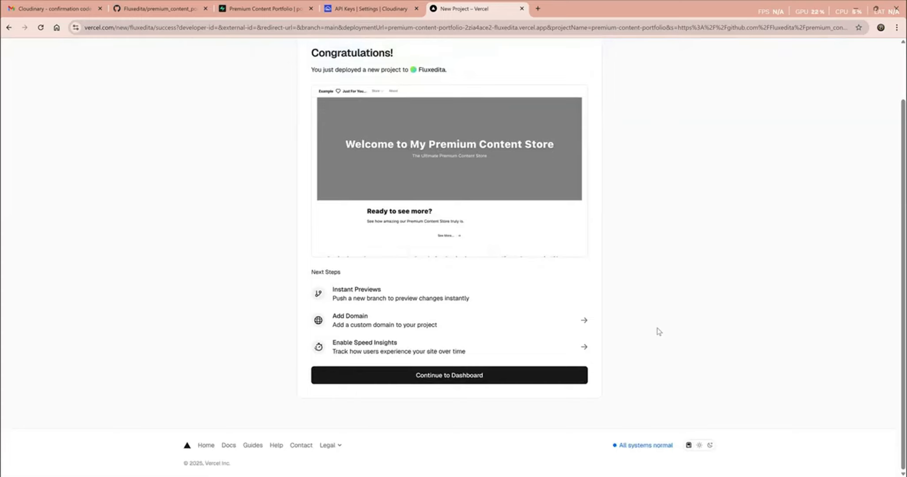
scroll(658, 332, up, 3)
scroll(657, 332, down, 3)
click(438, 377)
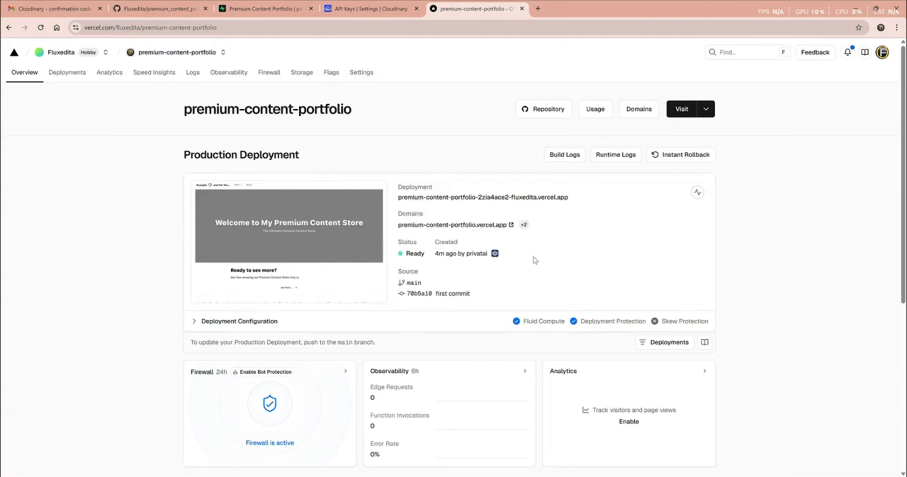
- Copy the Vercel production domain and open a new Incognito browser window
drag(399, 225, 508, 234)
key(ctrl+c)
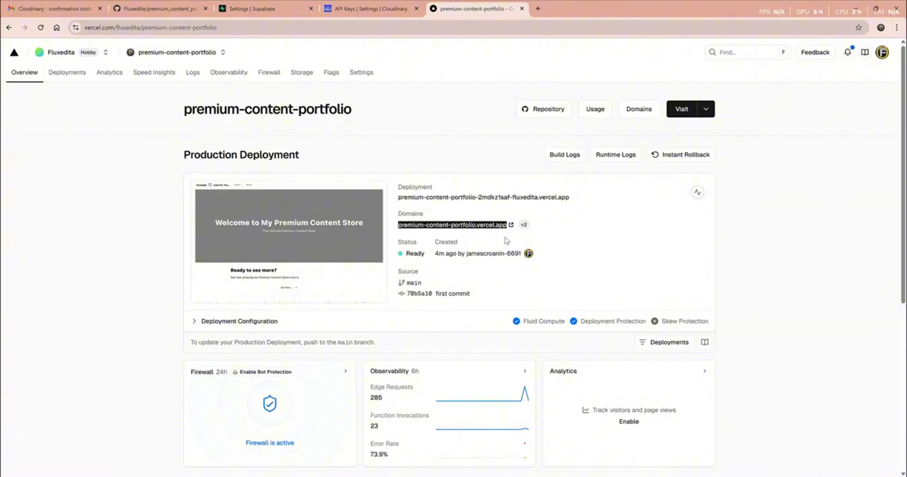
click(896, 29)
click(822, 71)
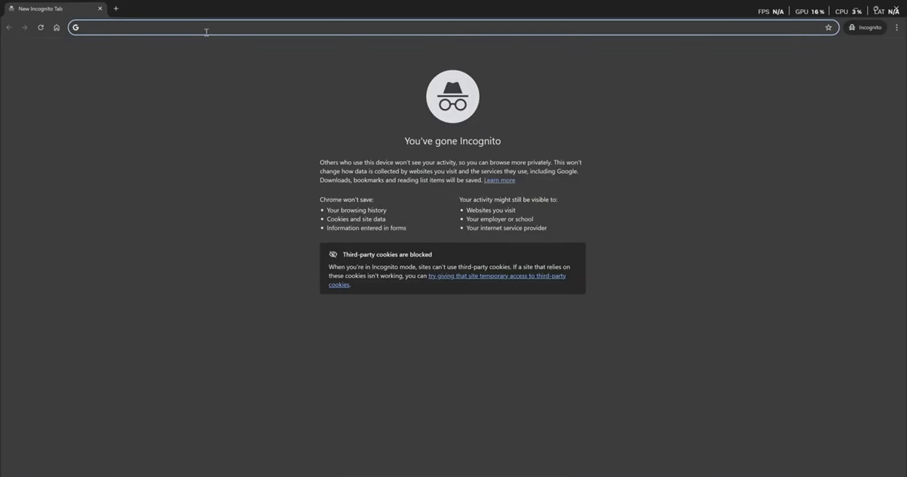
- Load the copied live site address in the Incognito window
key(ctrl+v)
key(Return)
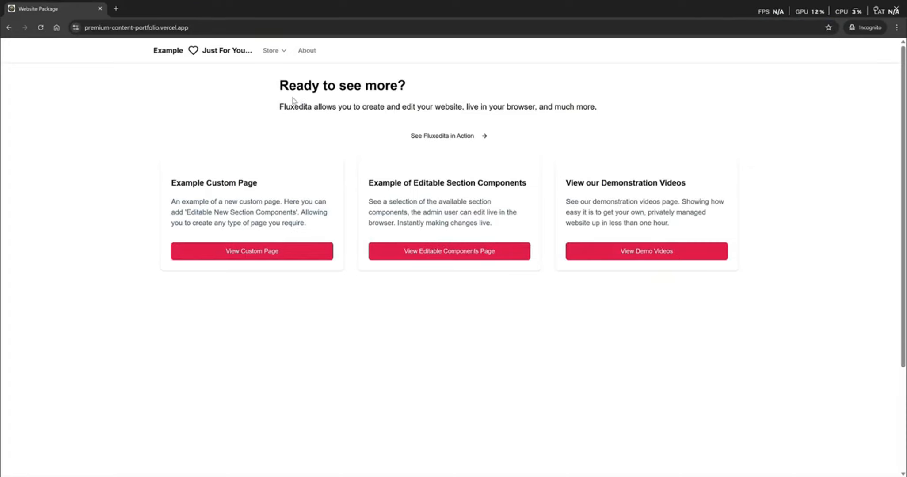
scroll(305, 116, down, 3)
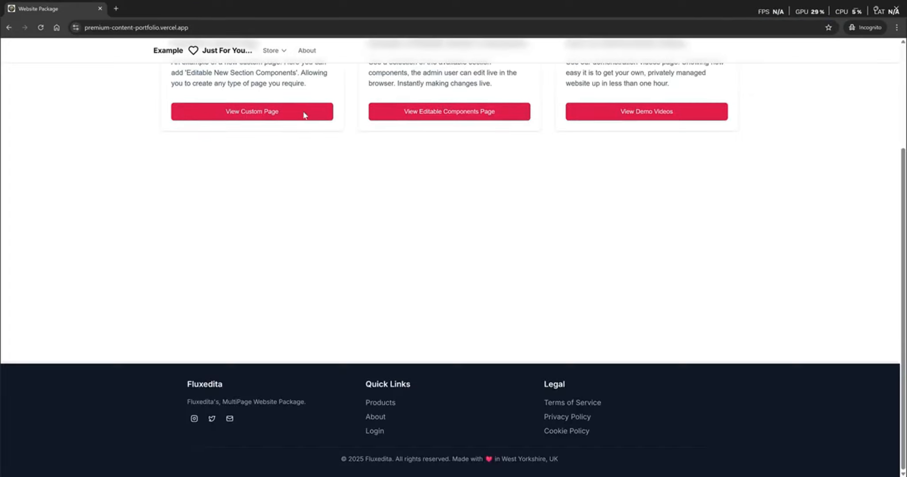
scroll(304, 116, up, 3)
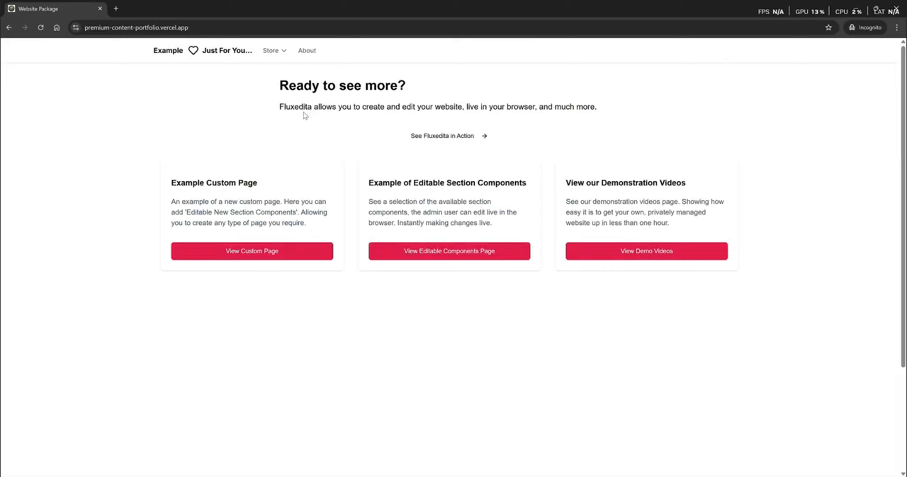
- Visit the About, Store, Gallery, Exclusive, Behind The Scenes and Contact pages
click(306, 52)
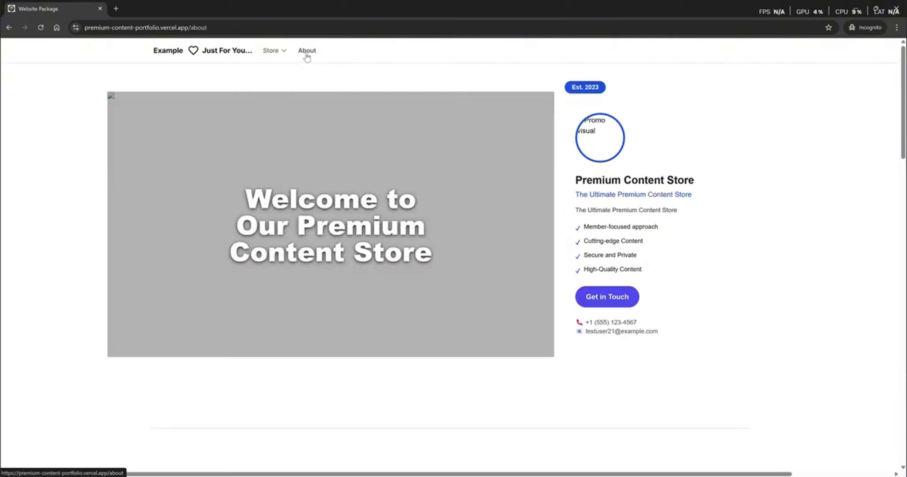
mouse_move(283, 51)
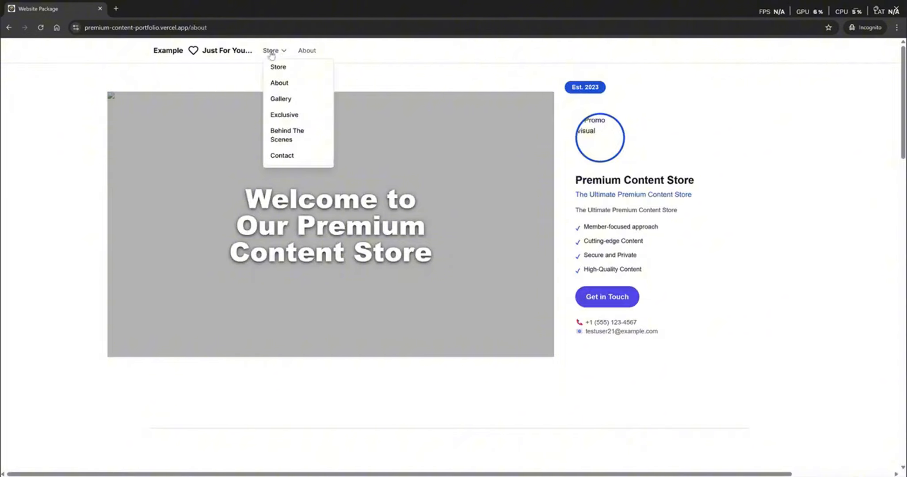
click(276, 68)
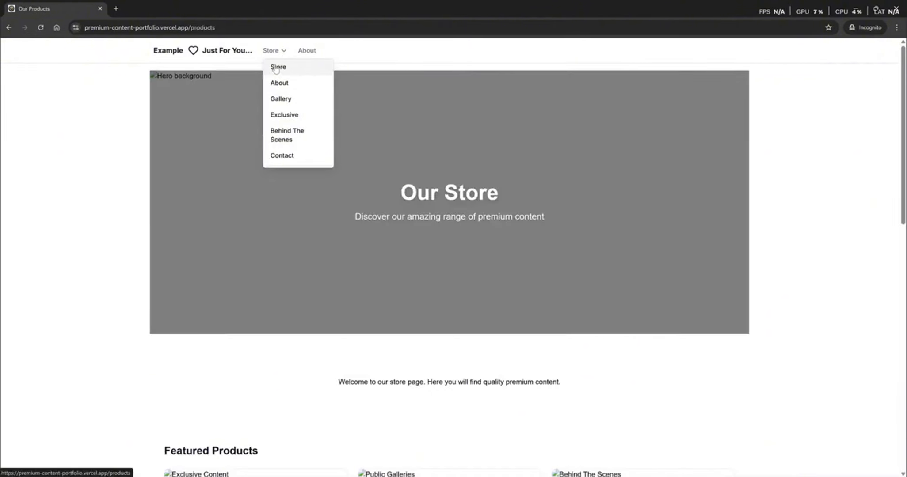
click(276, 102)
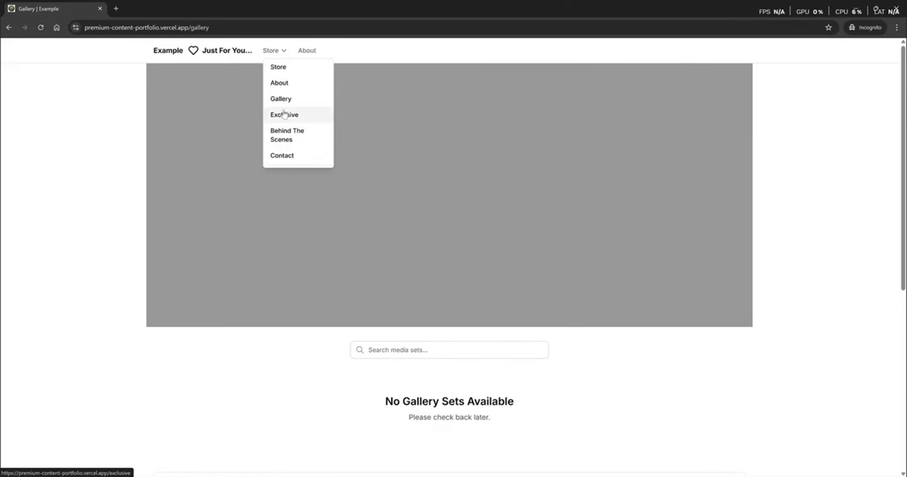
click(284, 114)
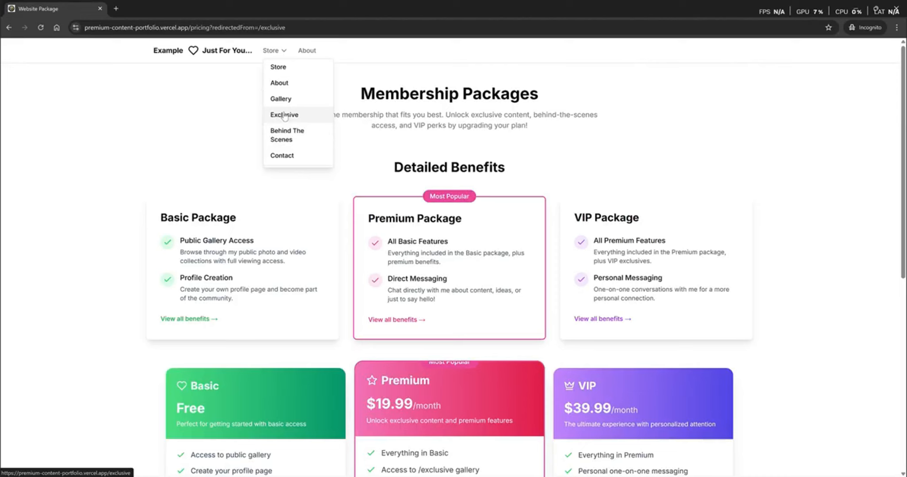
click(293, 136)
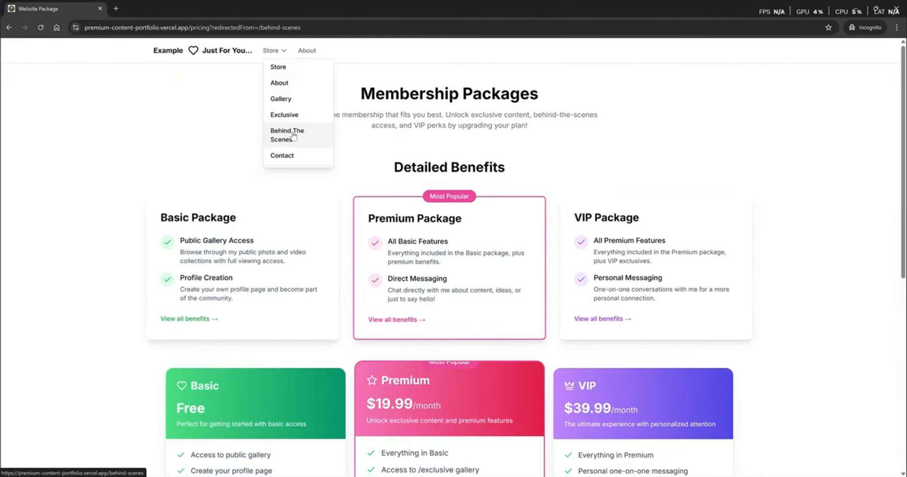
click(282, 156)
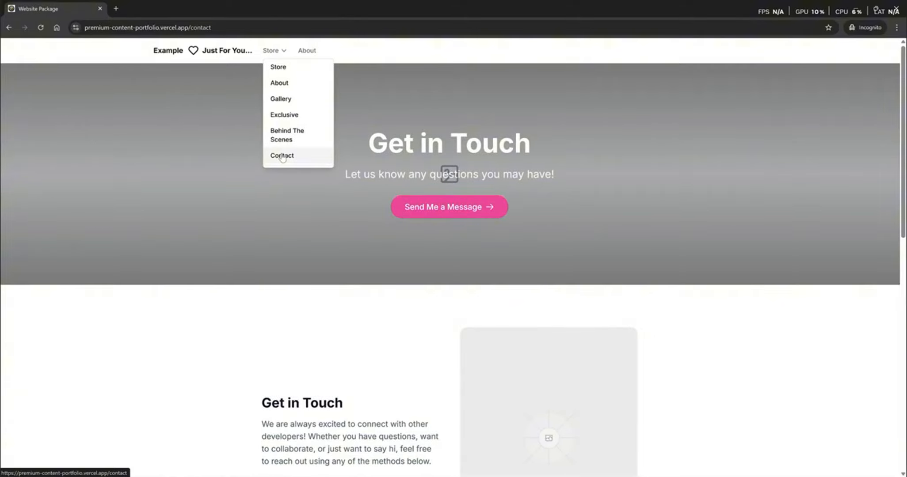
- Return home and recheck the Gallery and Exclusive pages from the Store dropdown
mouse_move(275, 53)
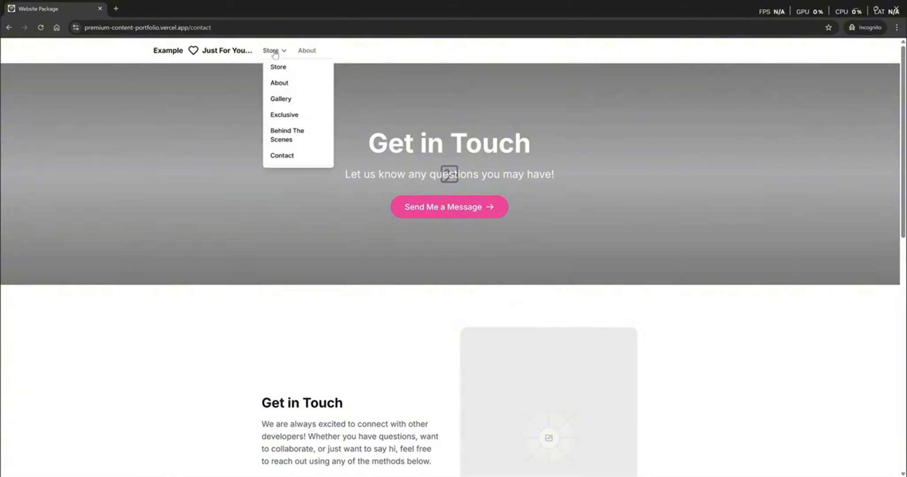
click(220, 54)
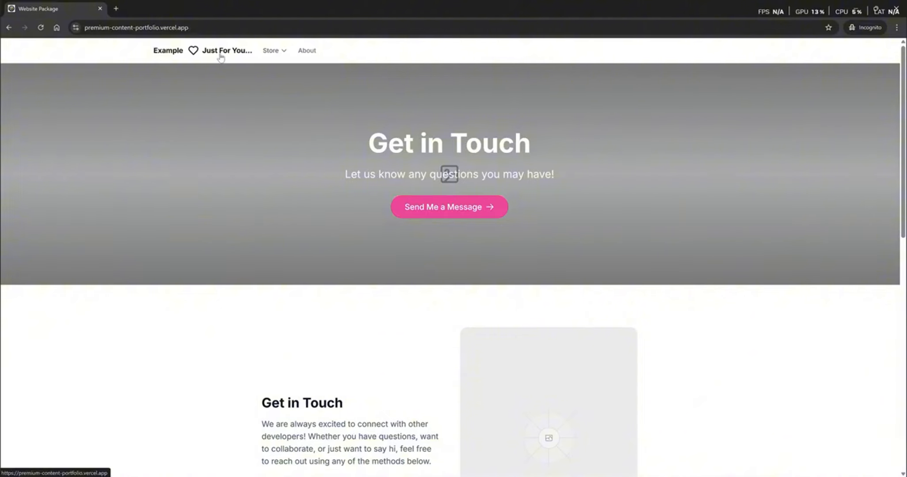
mouse_move(271, 52)
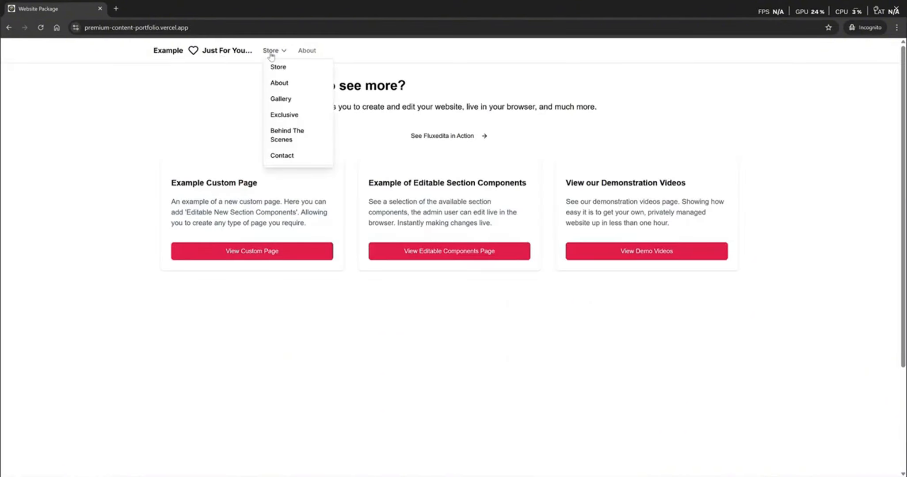
click(290, 100)
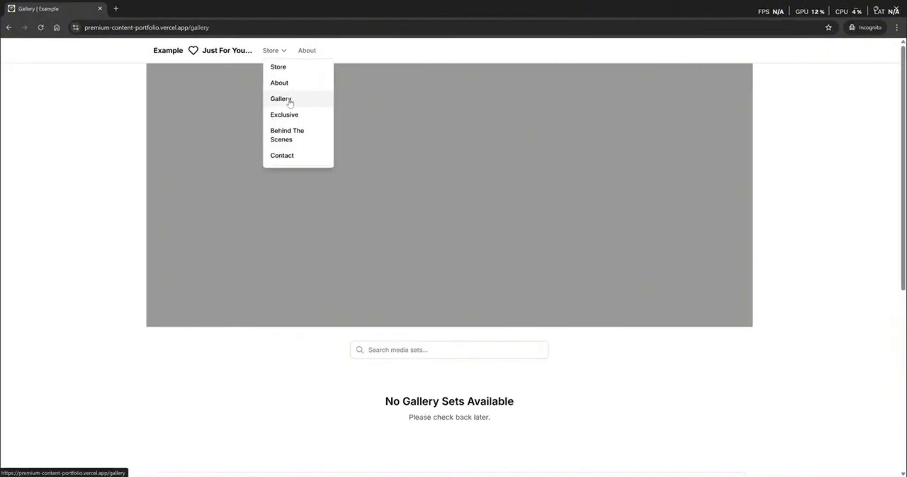
click(286, 116)
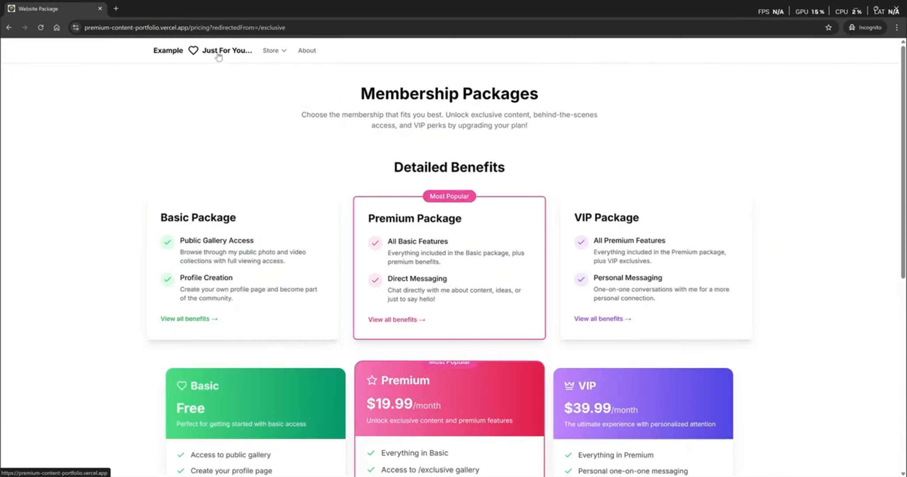
- Go back to the home page and open Login from the footer
click(217, 53)
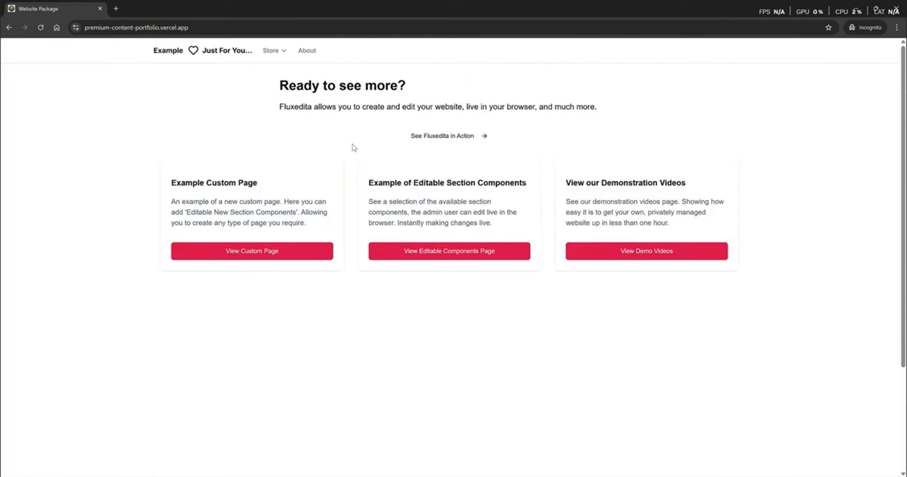
scroll(353, 147, down, 3)
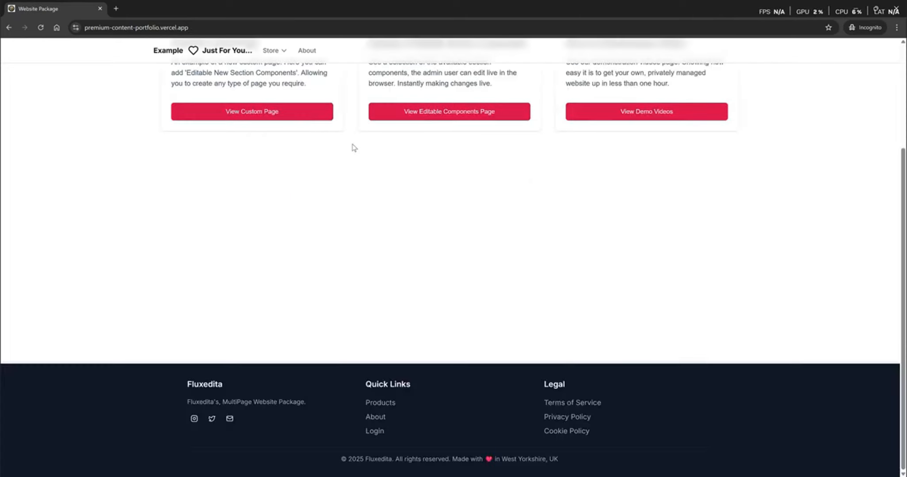
click(375, 431)
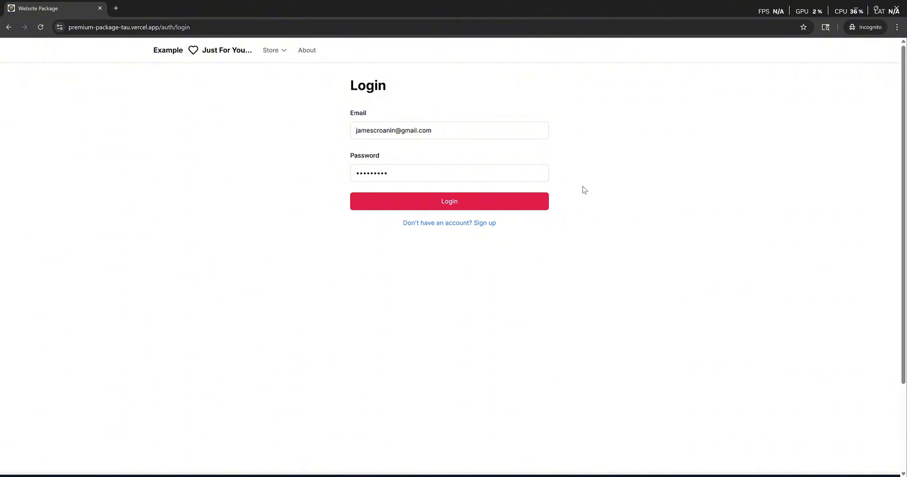
- Log in as the site admin and switch the home page into edit mode
click(480, 199)
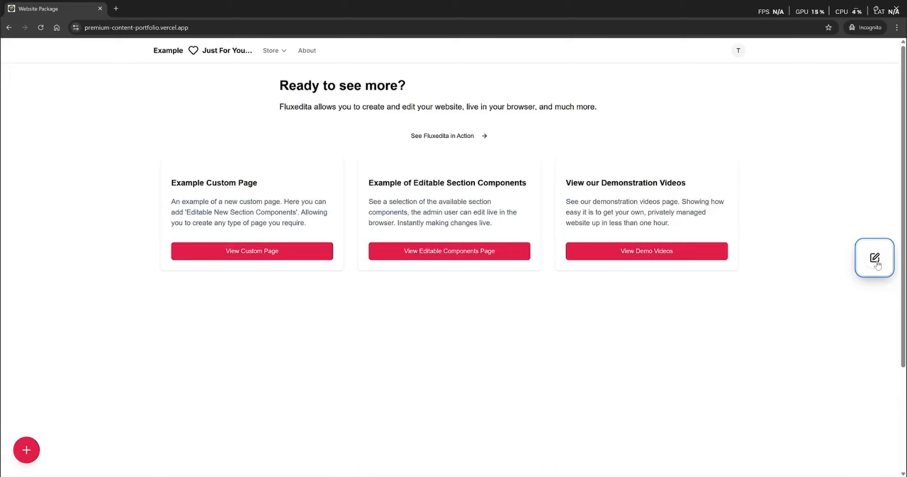
click(875, 259)
- In Page Controls' Customize Sidebar, select all 28 section types and save
click(875, 259)
click(26, 451)
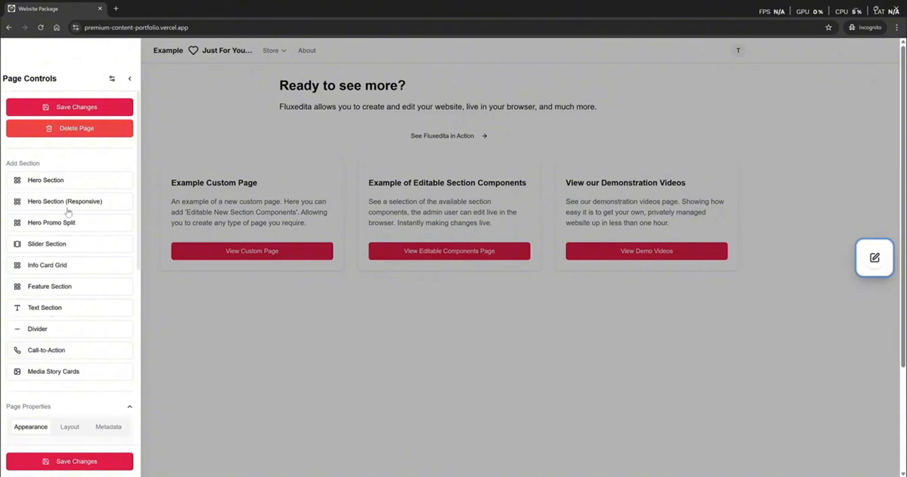
click(112, 80)
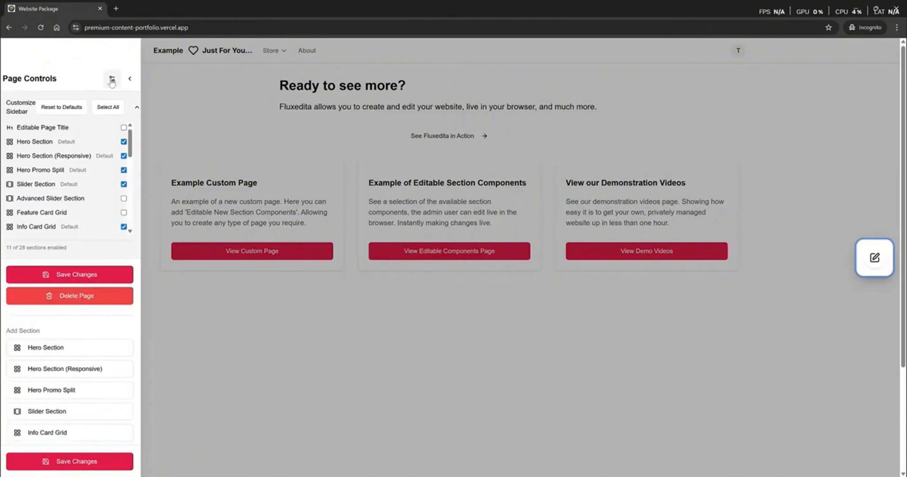
click(107, 107)
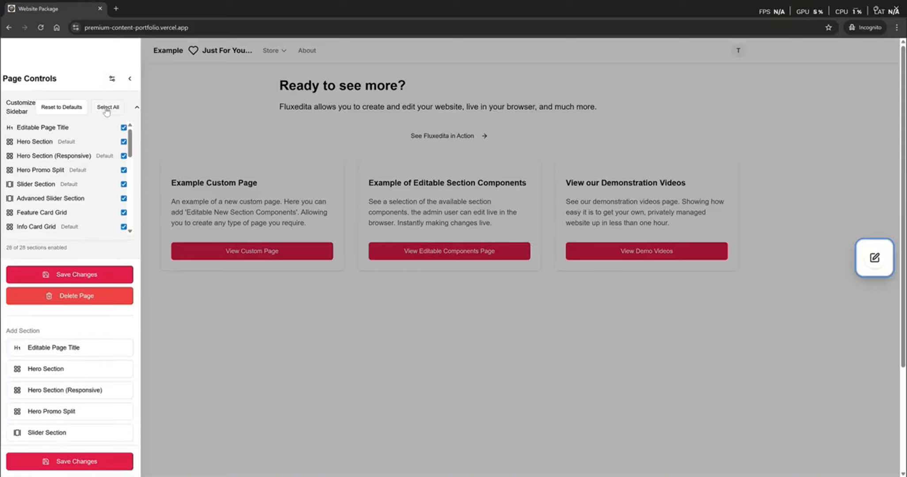
click(75, 275)
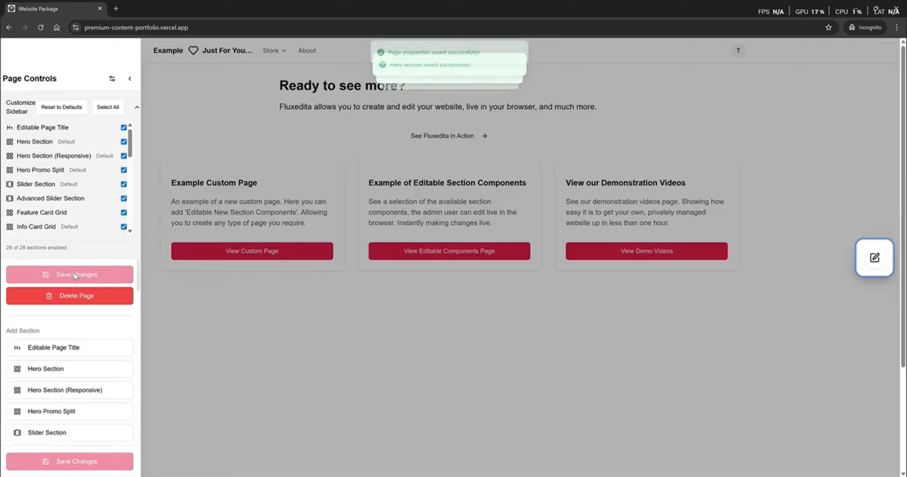
click(113, 81)
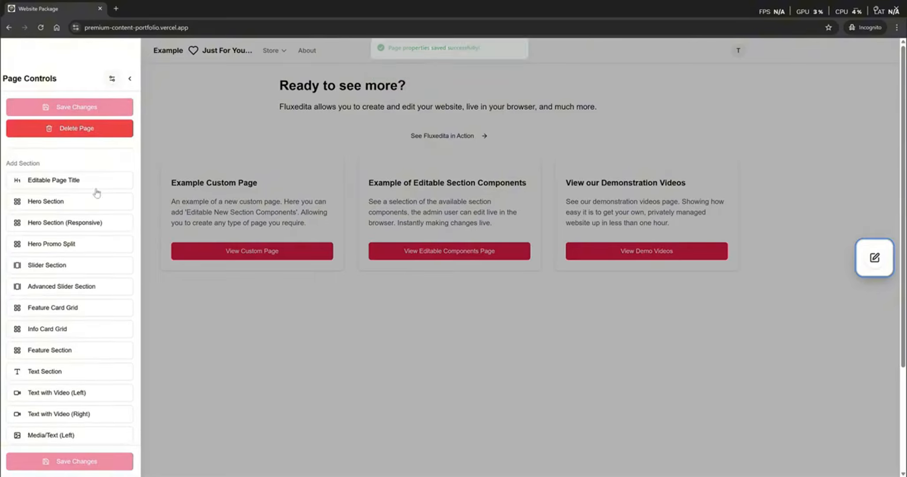
scroll(77, 256, down, 8)
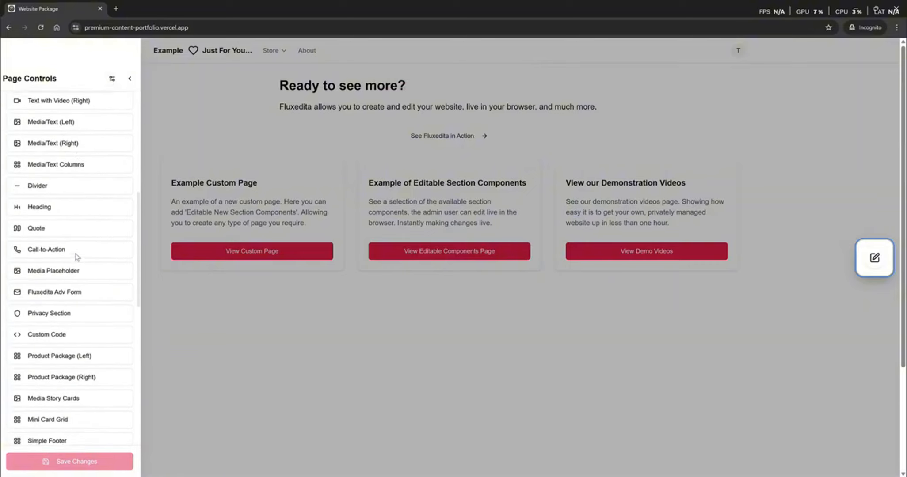
scroll(76, 256, up, 8)
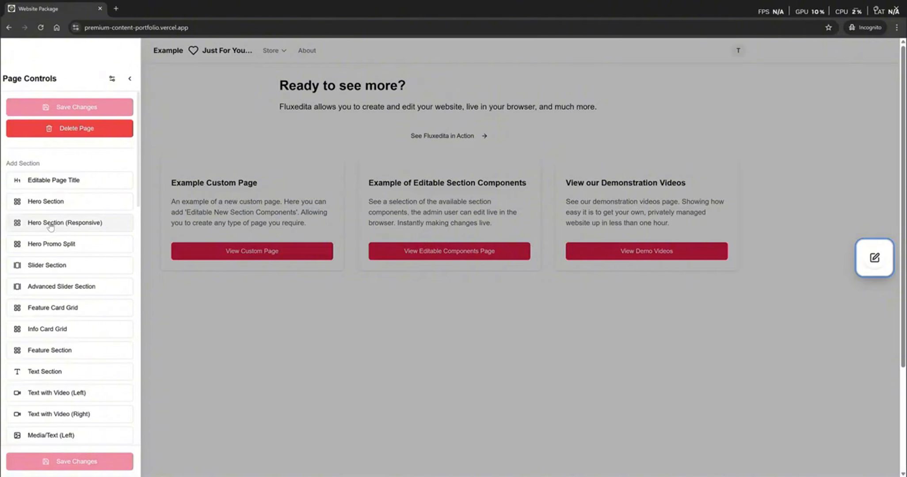
- Add a New Responsive Hero Section to the home page and open its Hero Settings
click(51, 225)
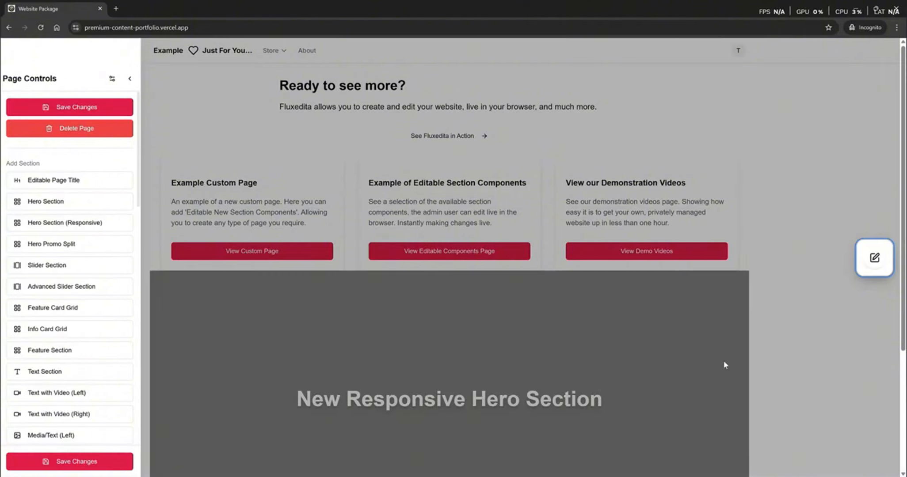
click(807, 356)
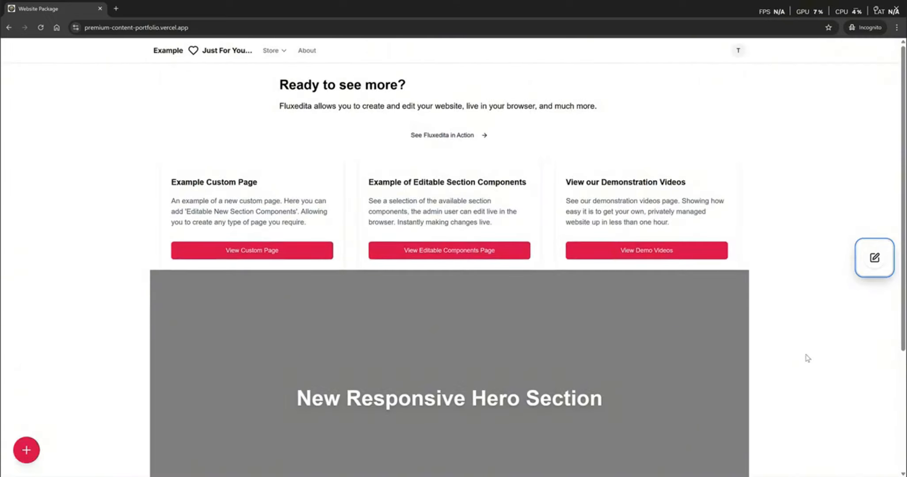
scroll(808, 358, down, 3)
scroll(807, 359, up, 2)
scroll(808, 358, down, 1)
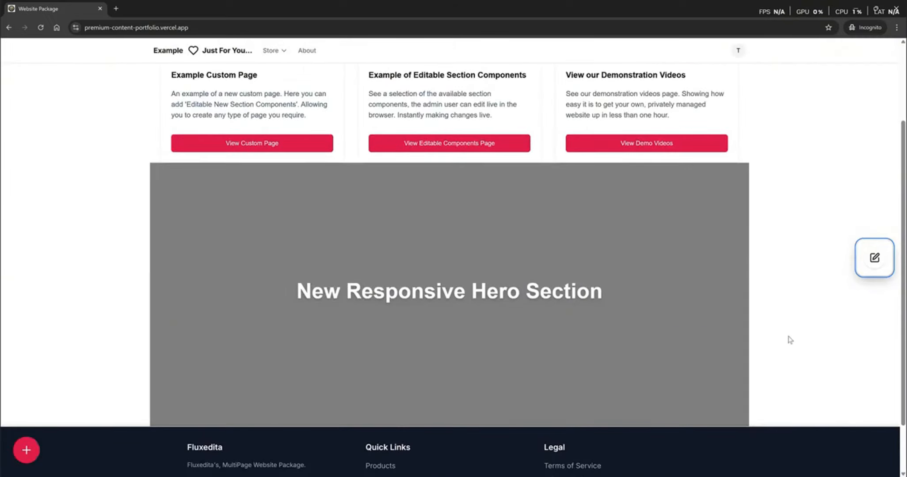
click(876, 260)
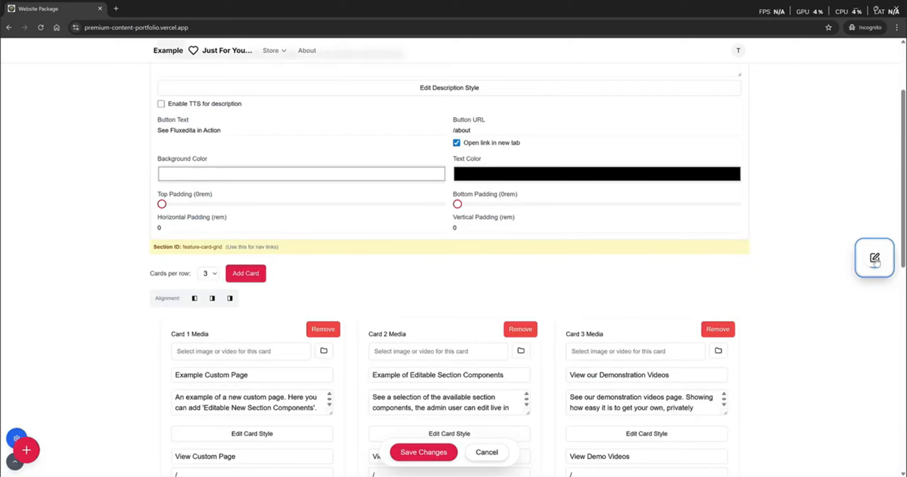
scroll(791, 346, down, 11)
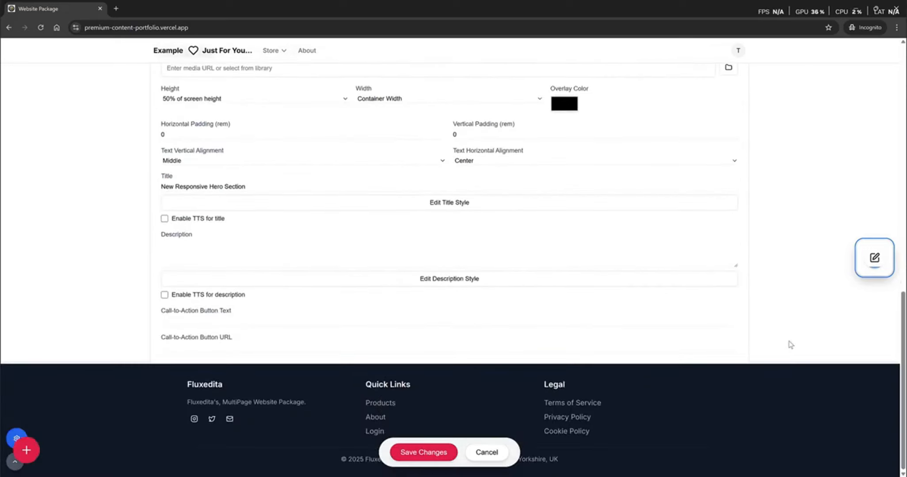
scroll(791, 345, up, 3)
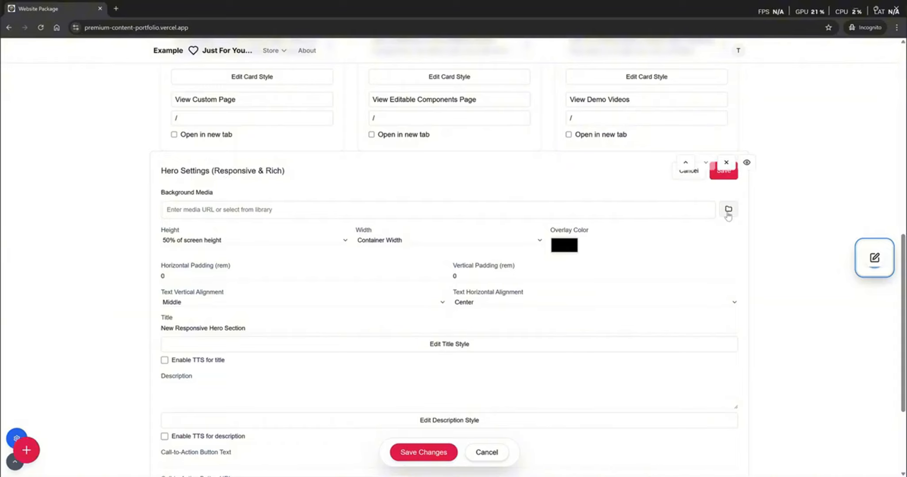
- Set the hero's background media to /images/car4.jpg from the Local Files library
click(728, 210)
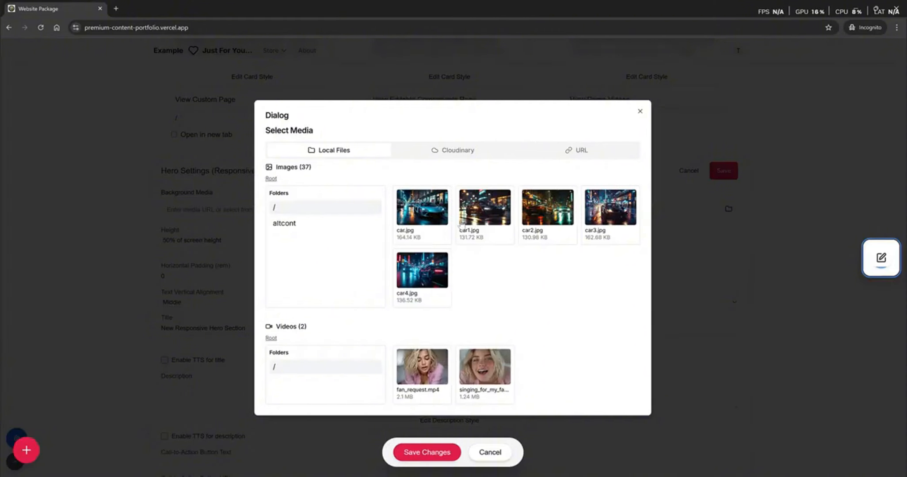
click(436, 150)
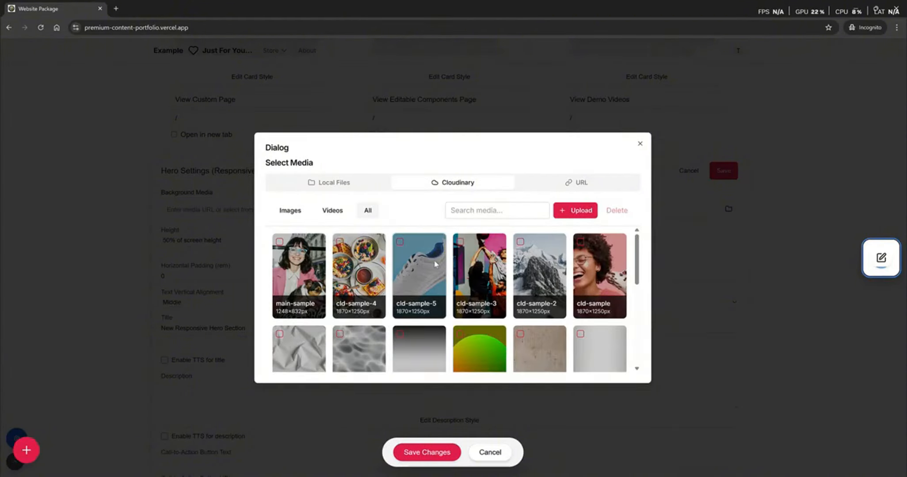
click(578, 183)
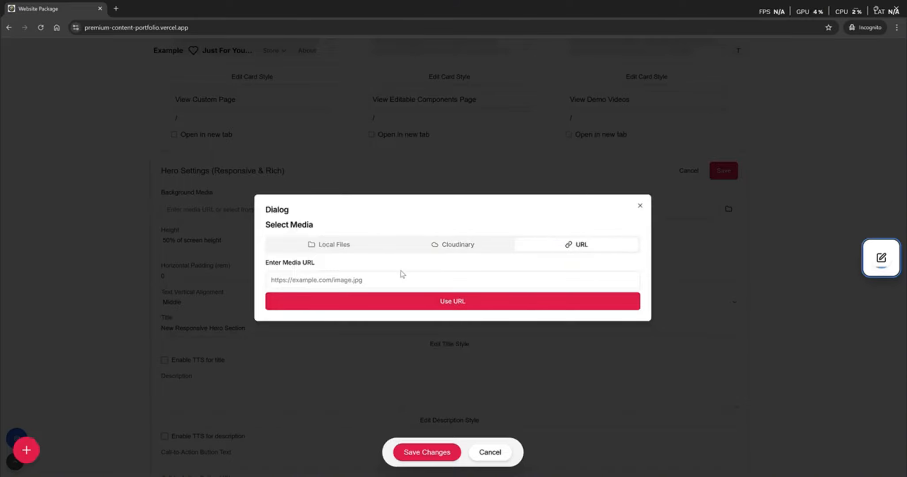
click(353, 246)
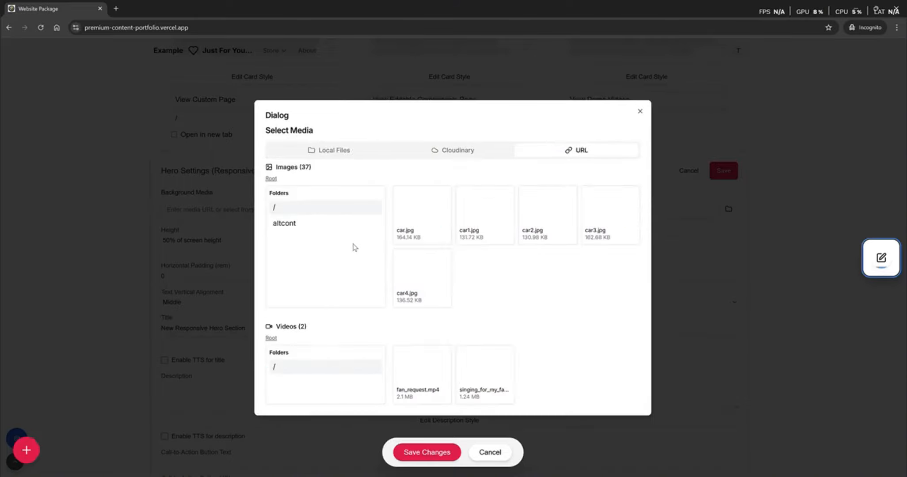
click(437, 276)
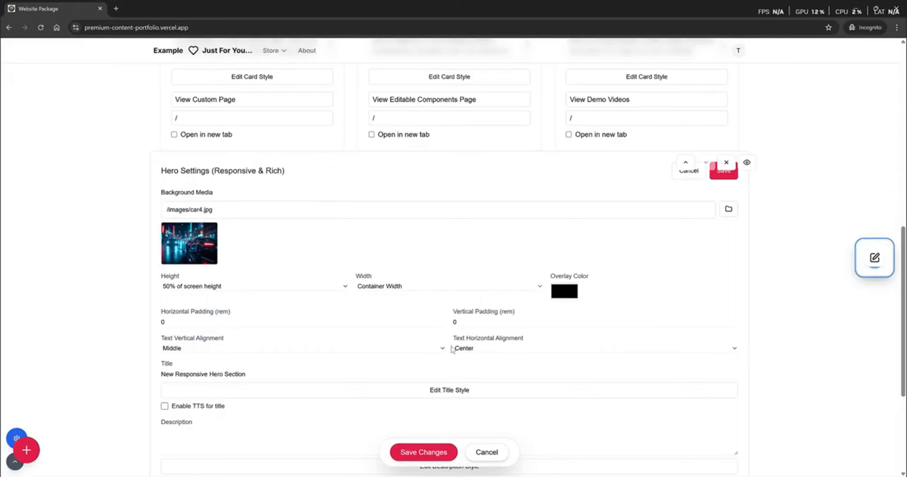
- Set the hero Width to Full Viewport Width, save, and exit edit mode
click(430, 289)
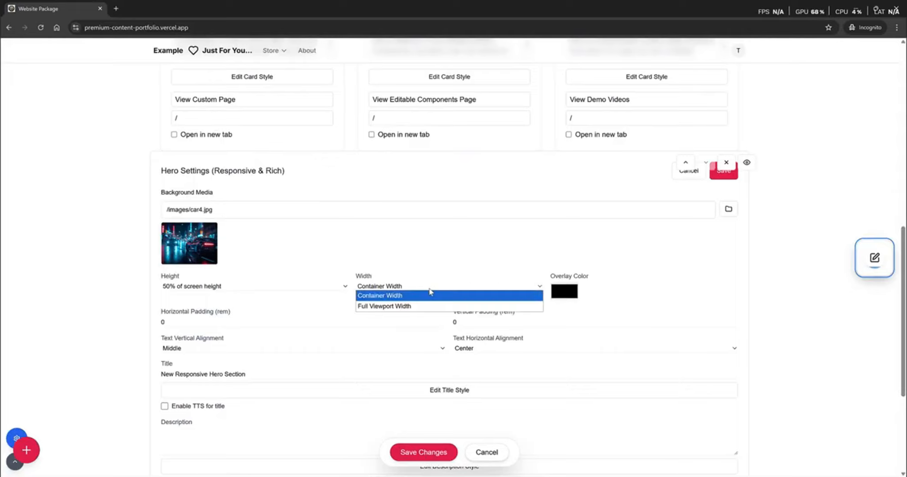
click(399, 306)
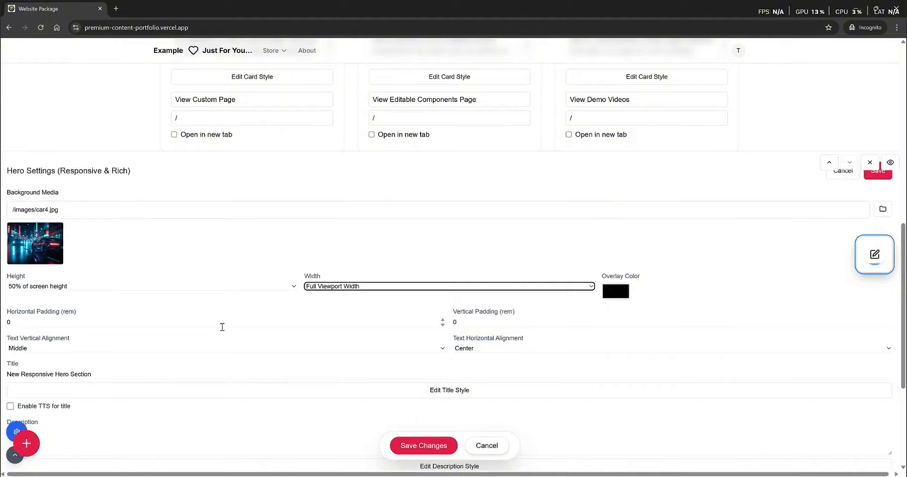
click(433, 448)
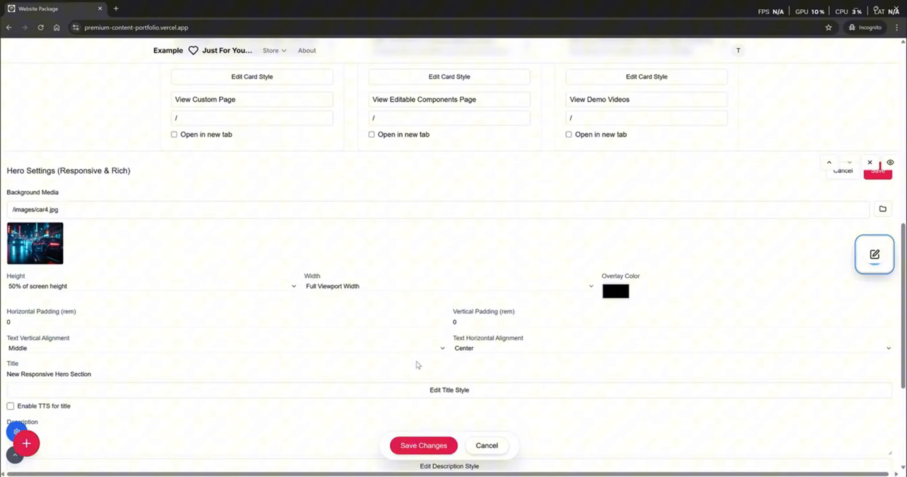
click(421, 447)
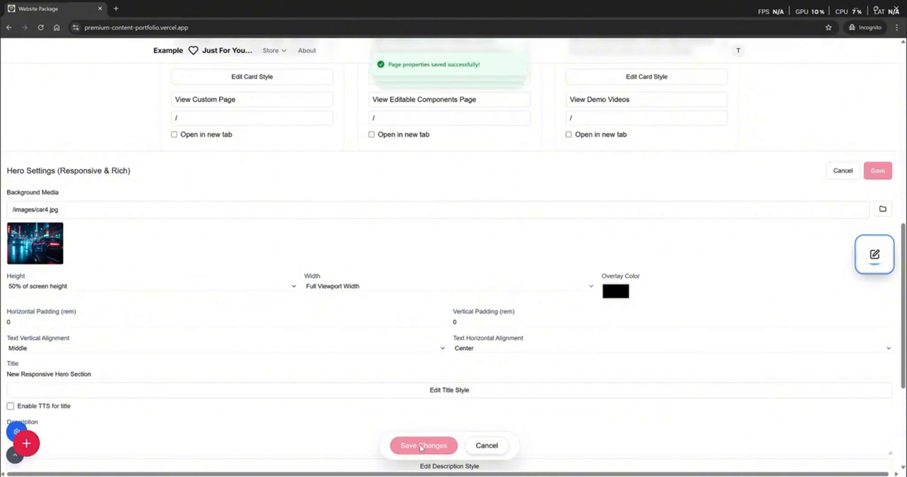
click(878, 255)
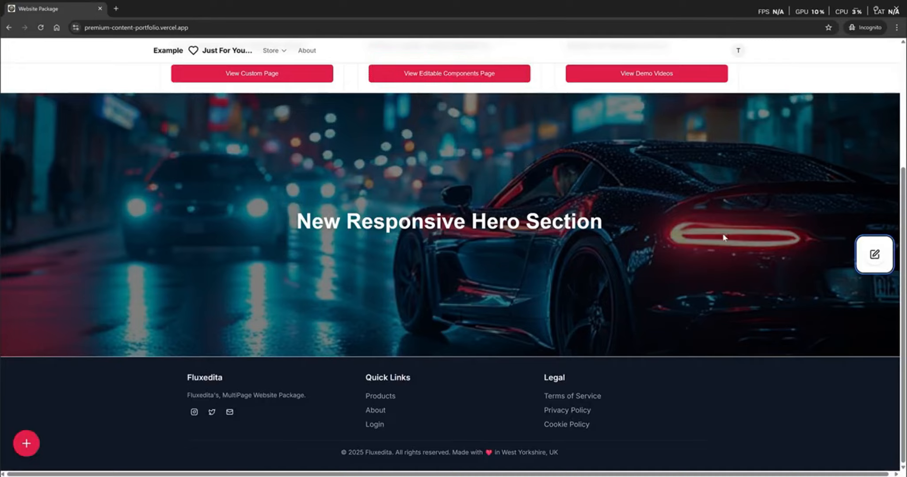
- Move the car hero section up two places to the page top and save
scroll(724, 237, up, 4)
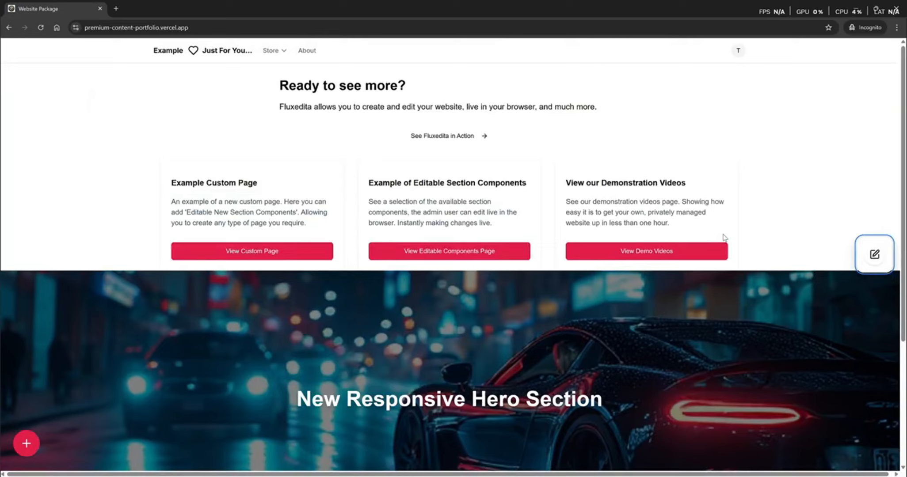
scroll(724, 238, down, 4)
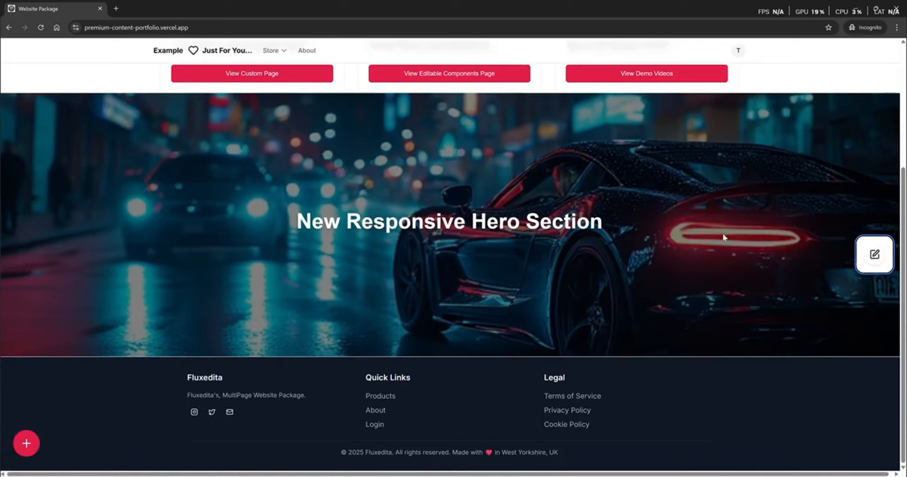
click(886, 256)
scroll(825, 336, down, 5)
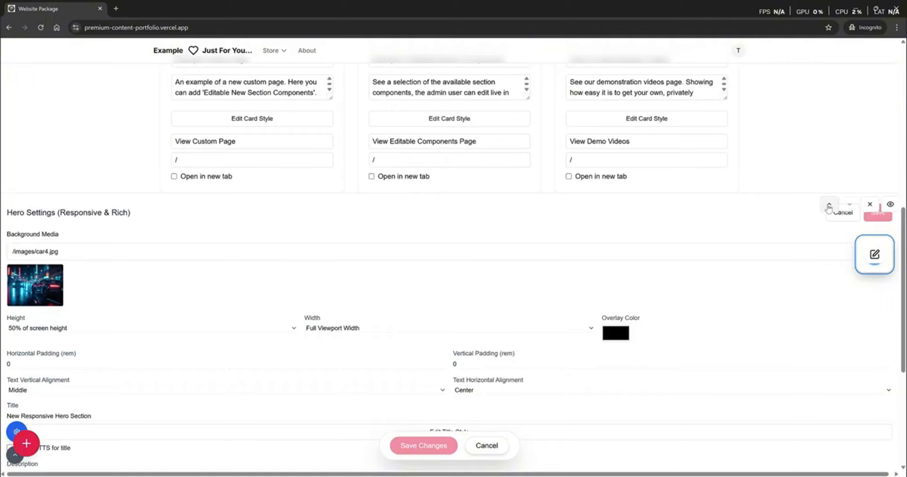
click(829, 206)
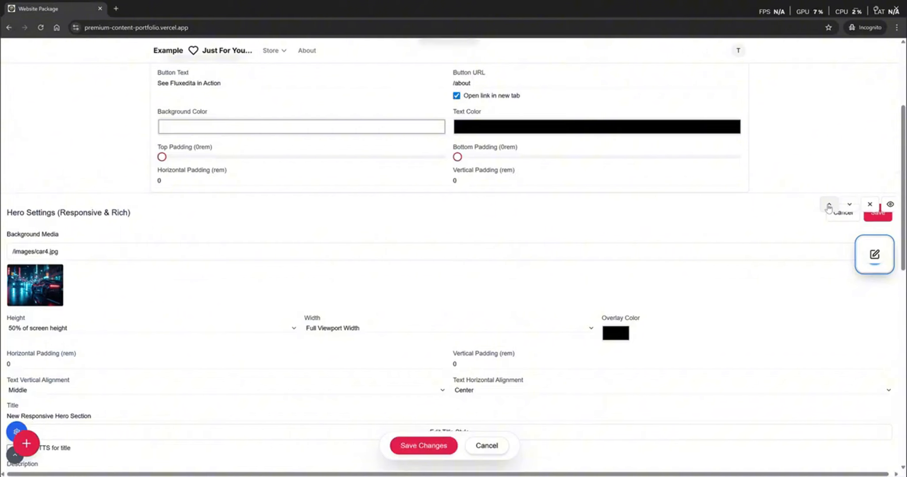
click(829, 206)
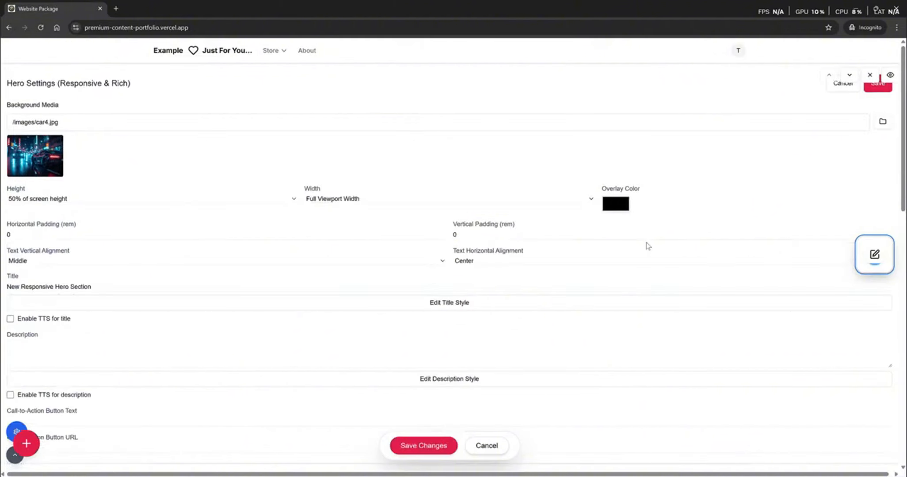
click(421, 453)
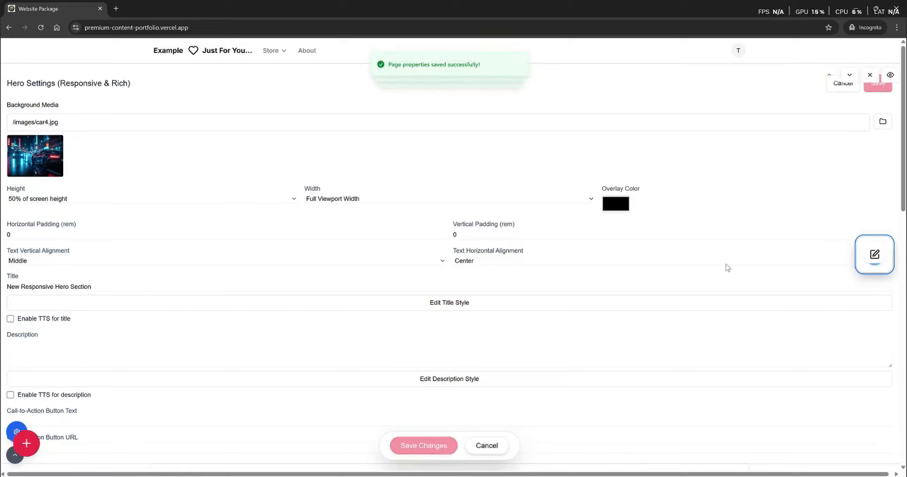
click(874, 254)
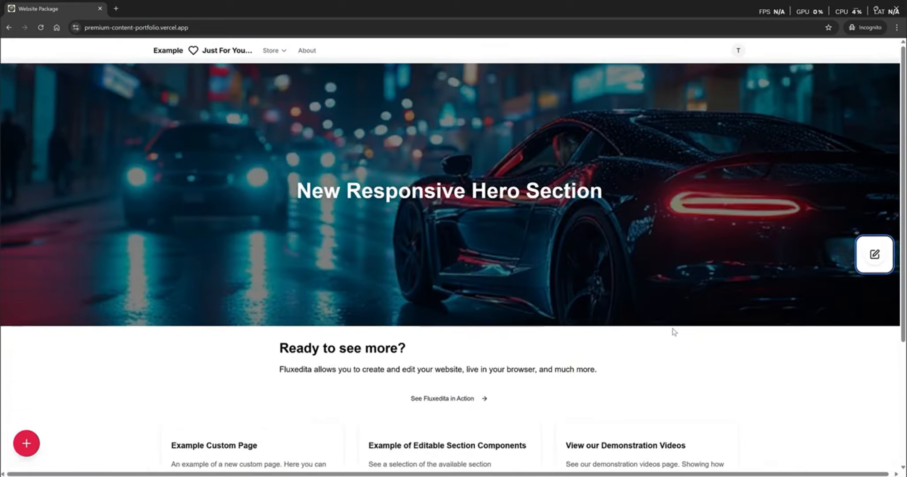
scroll(673, 332, down, 4)
scroll(674, 332, up, 4)
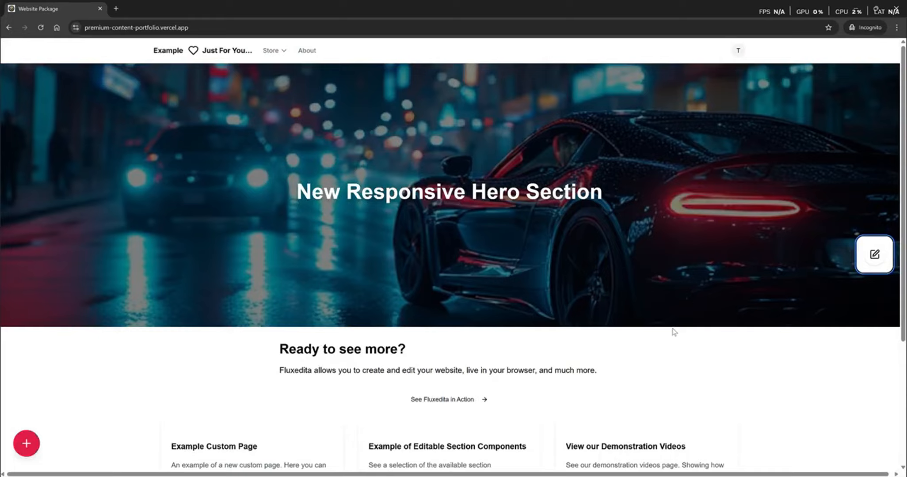
- On the Store page, set the hero background to car1.jpg and save
mouse_move(275, 51)
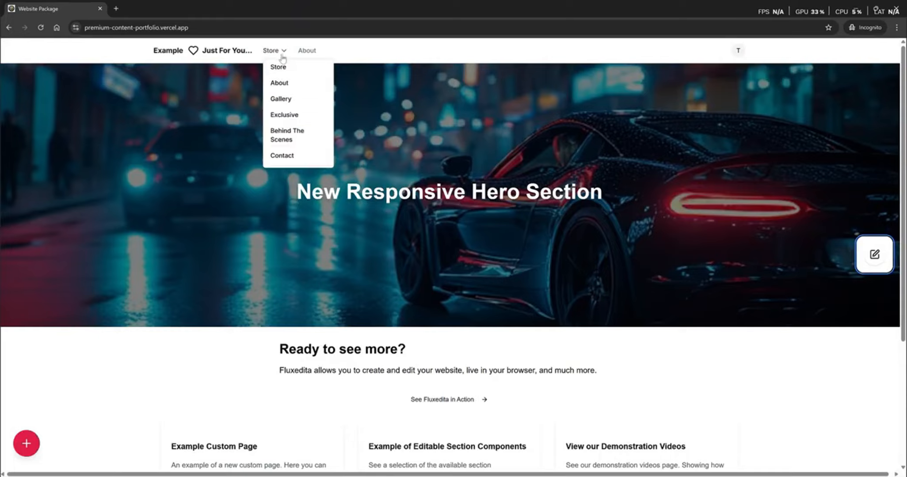
click(279, 68)
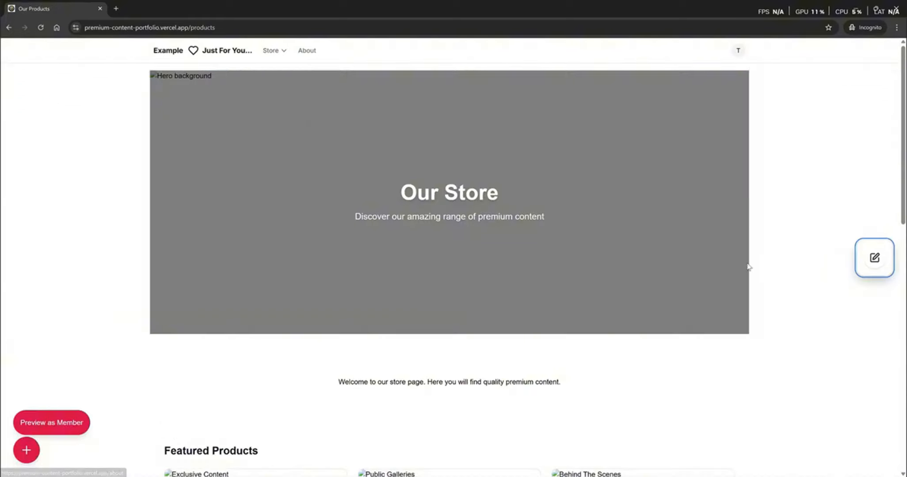
click(875, 262)
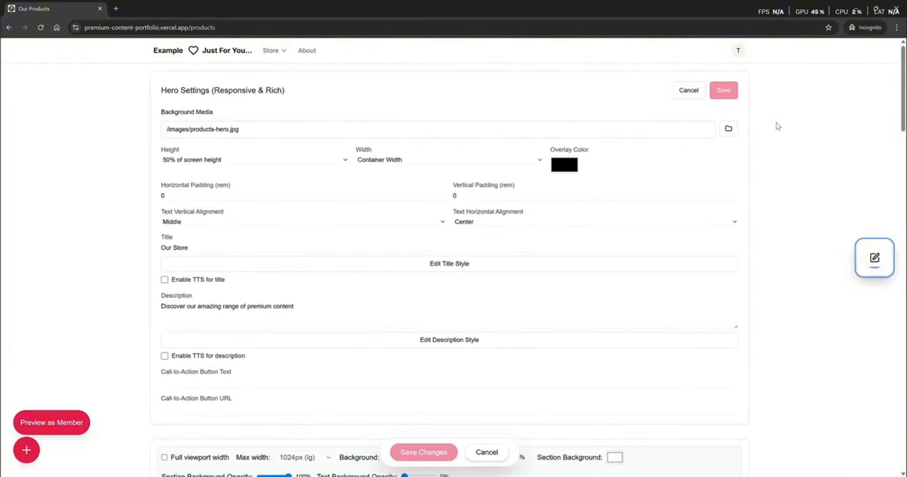
click(728, 129)
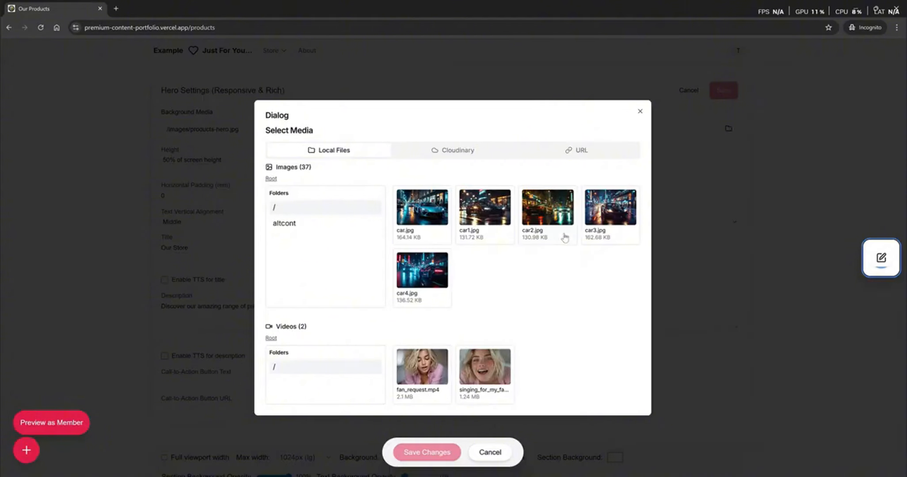
click(486, 218)
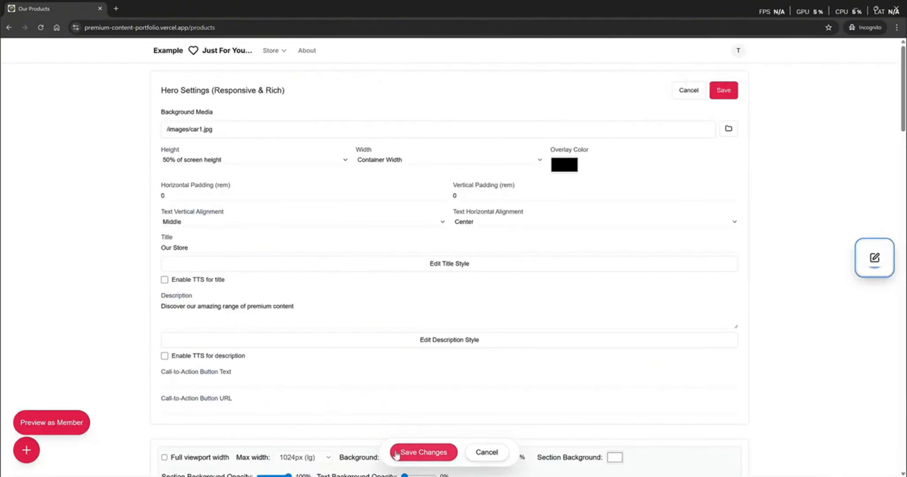
click(411, 453)
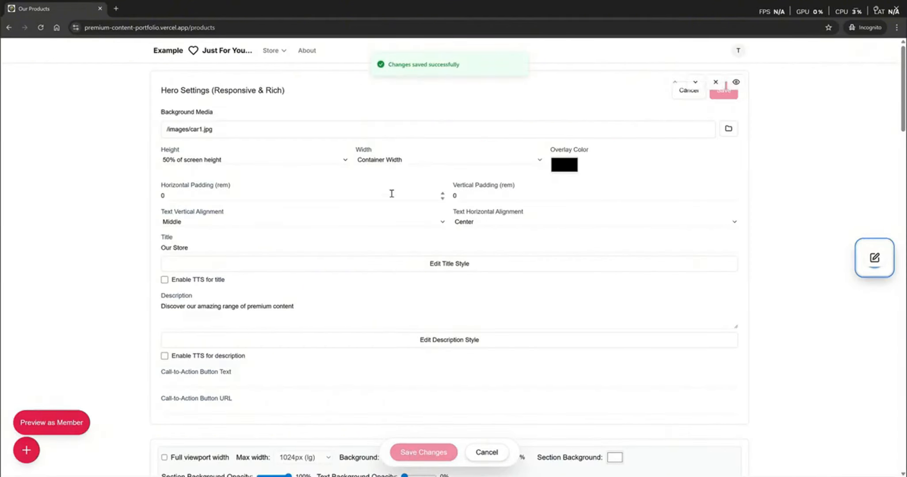
- Set the Store hero Width to Full Viewport Width, save, and close Hero Settings
click(380, 162)
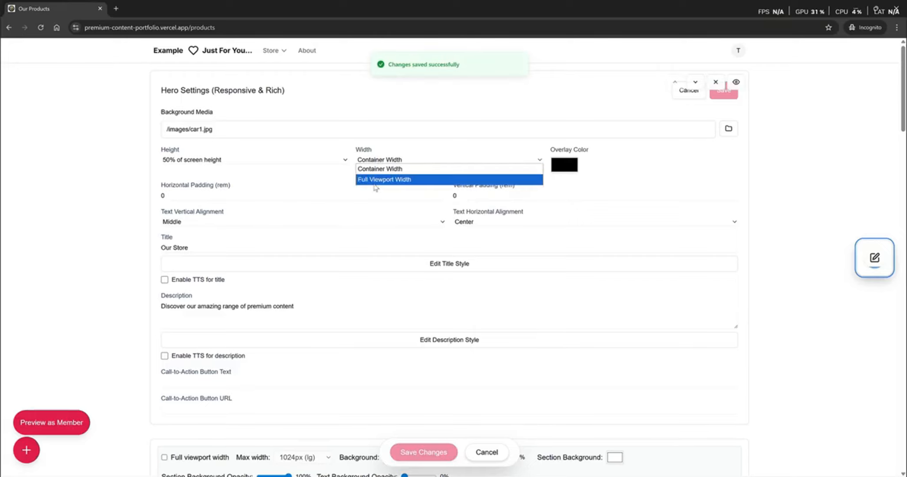
click(383, 180)
click(414, 458)
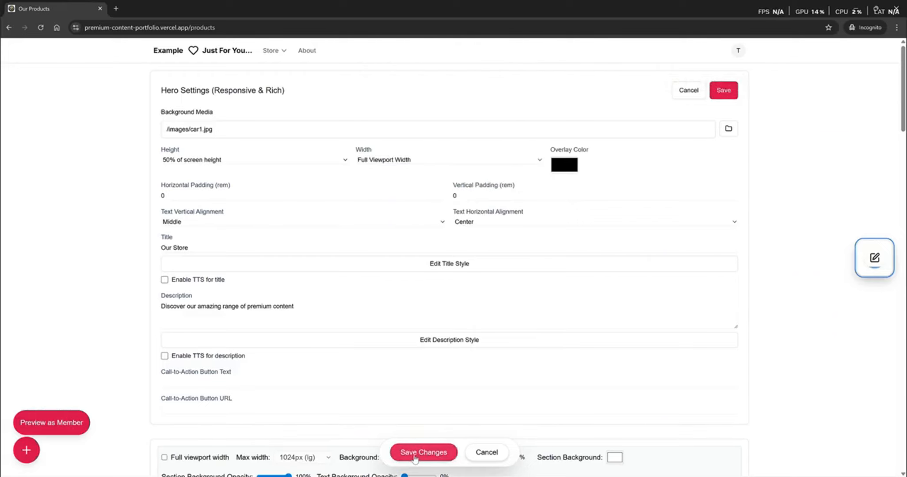
click(874, 267)
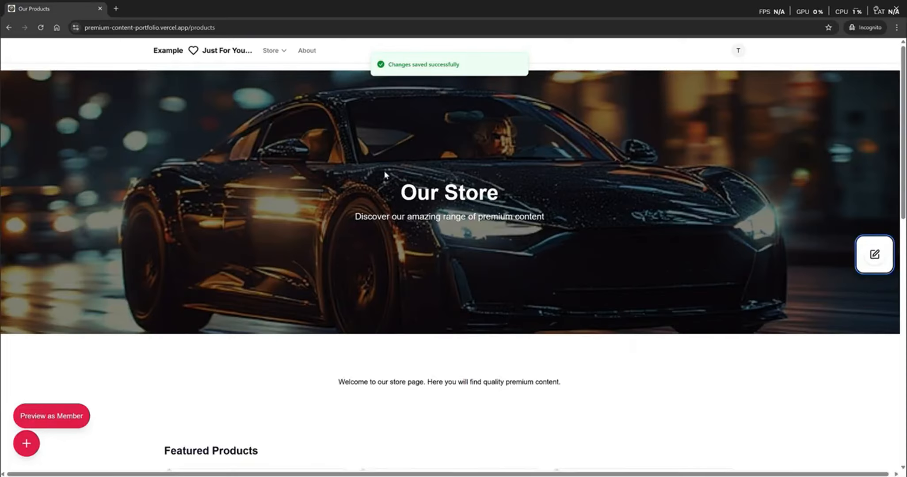
click(277, 53)
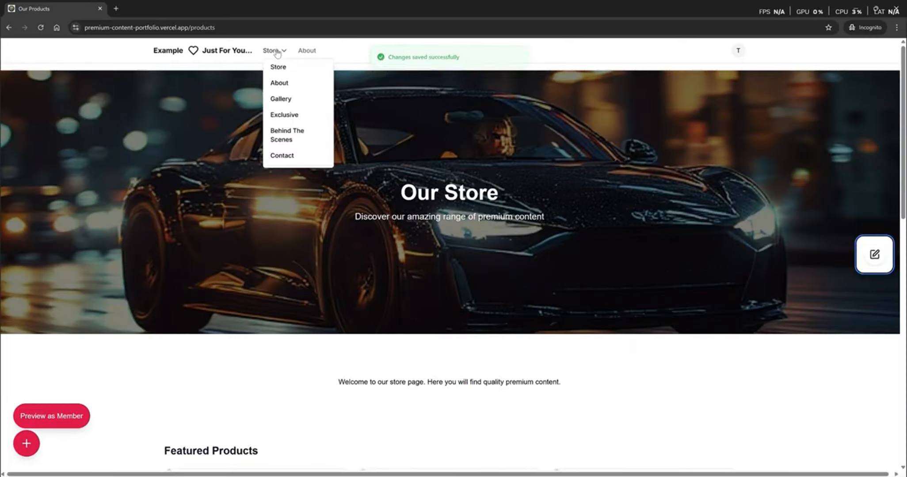
- Set the Gallery page hero background to the cld-sample-4 breakfast photo from Cloudinary
click(281, 99)
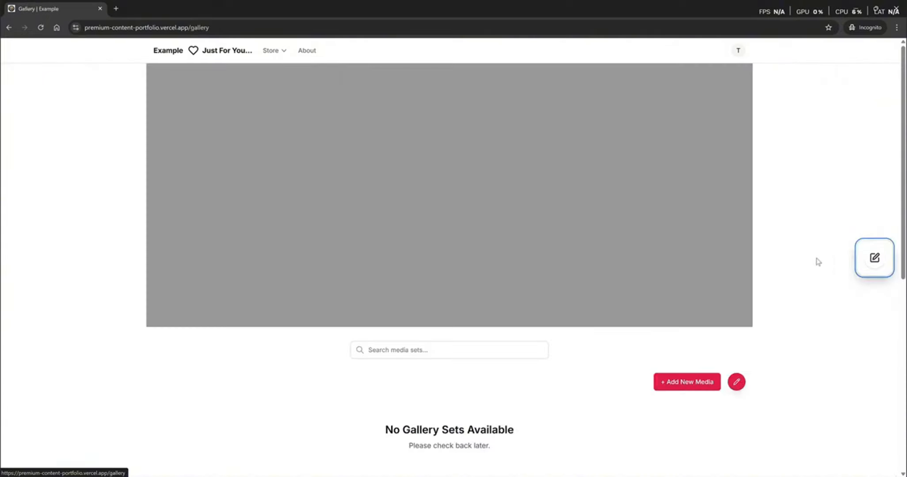
click(873, 261)
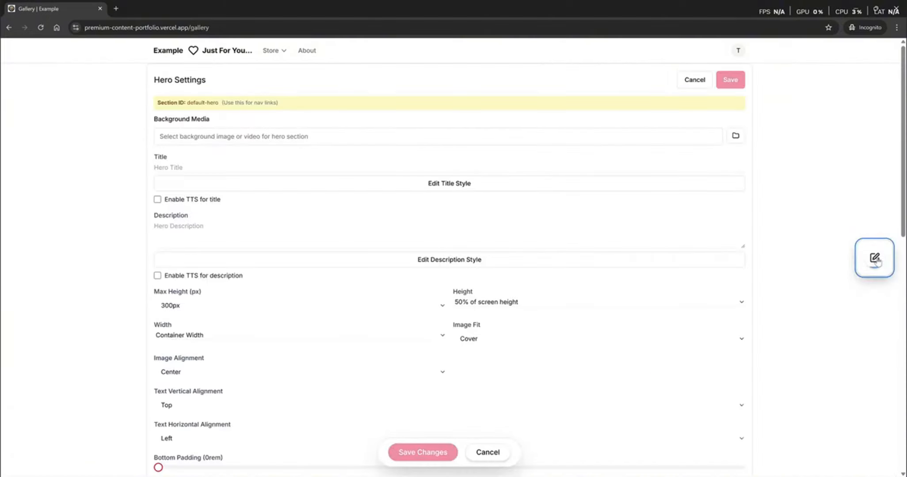
click(697, 134)
click(469, 151)
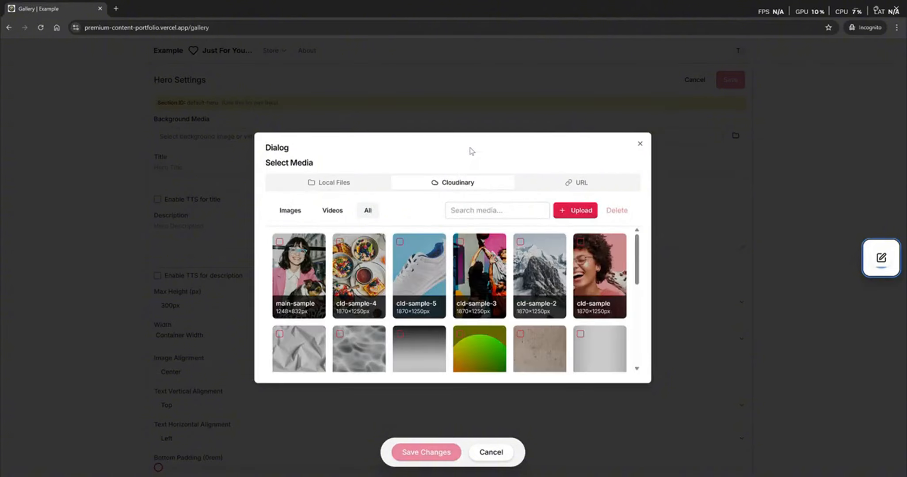
click(359, 274)
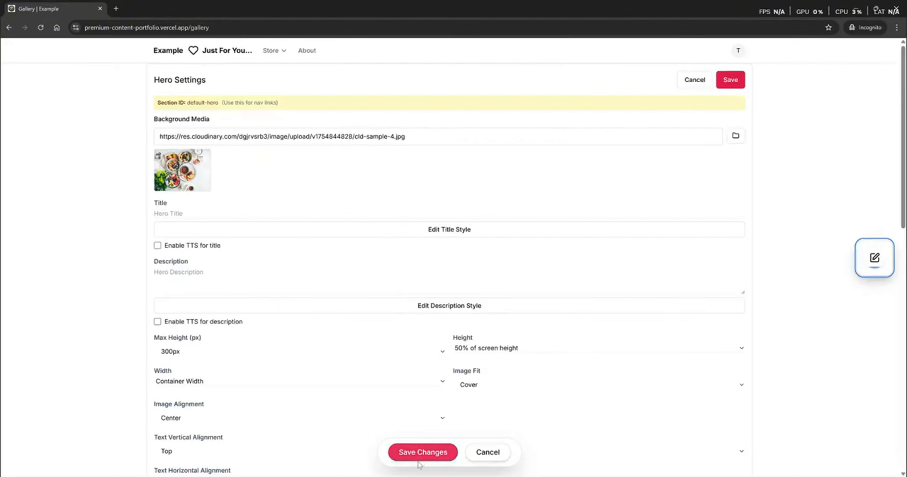
click(420, 457)
- Set the Gallery hero width to Full Viewport Width and save, then check the result
scroll(435, 254, down, 3)
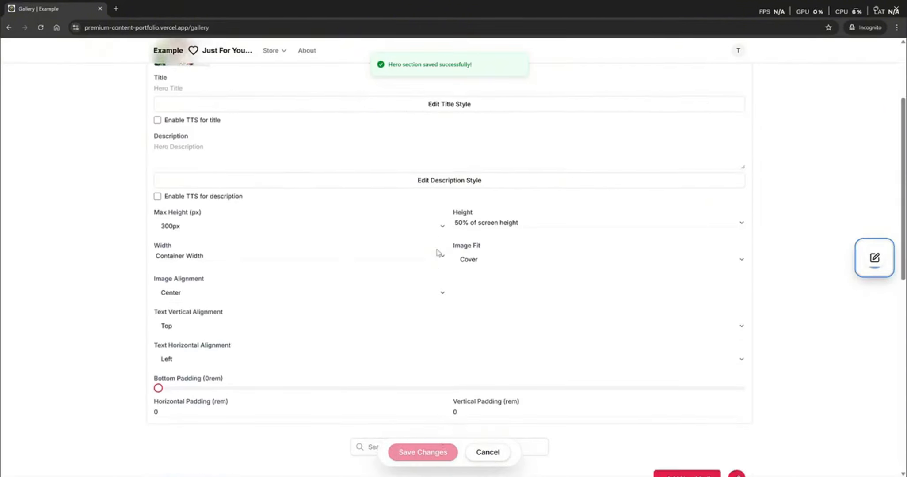
click(395, 252)
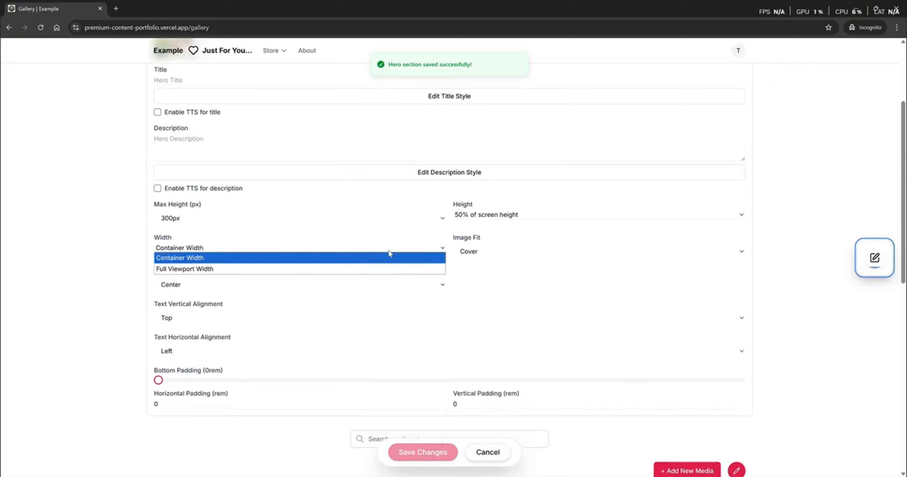
click(349, 271)
click(411, 453)
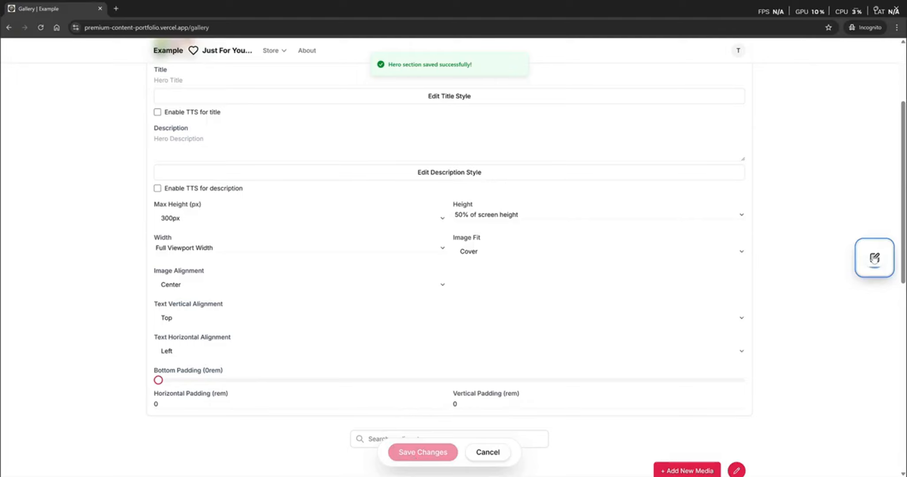
click(874, 259)
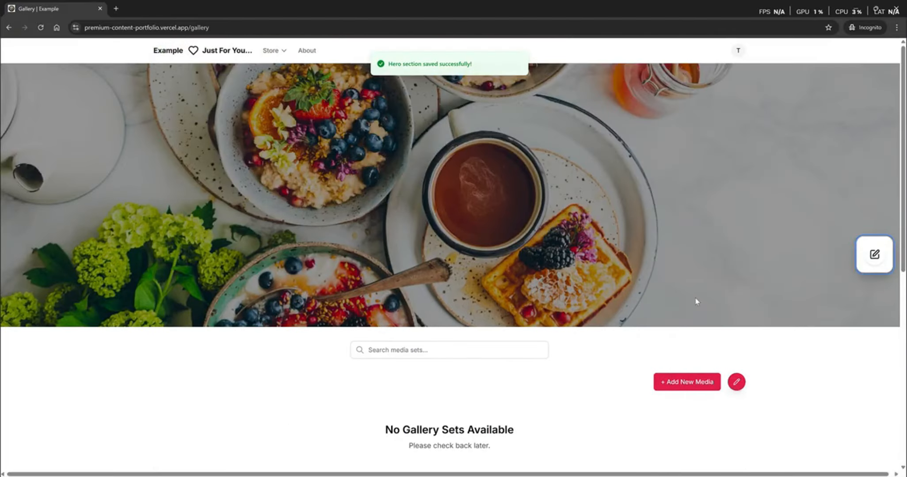
click(875, 261)
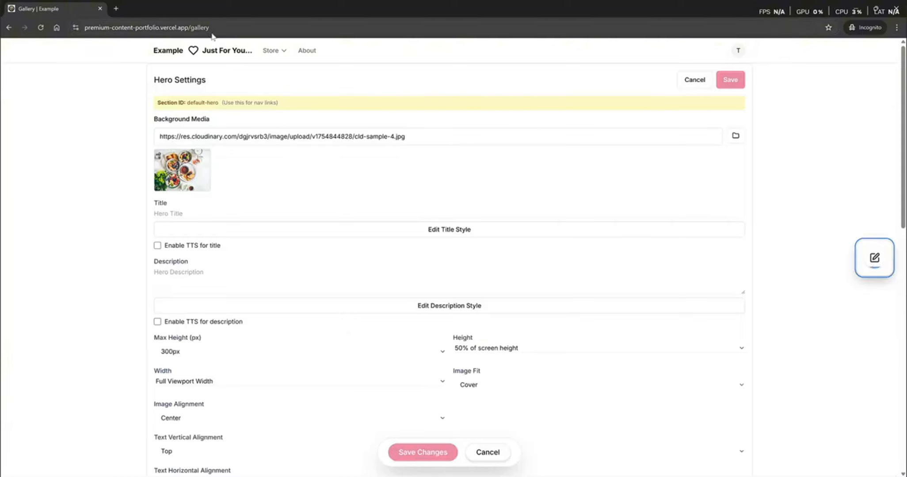
- Give the Gallery hero the title 'Gallery' and save
click(199, 213)
text(Gallery)
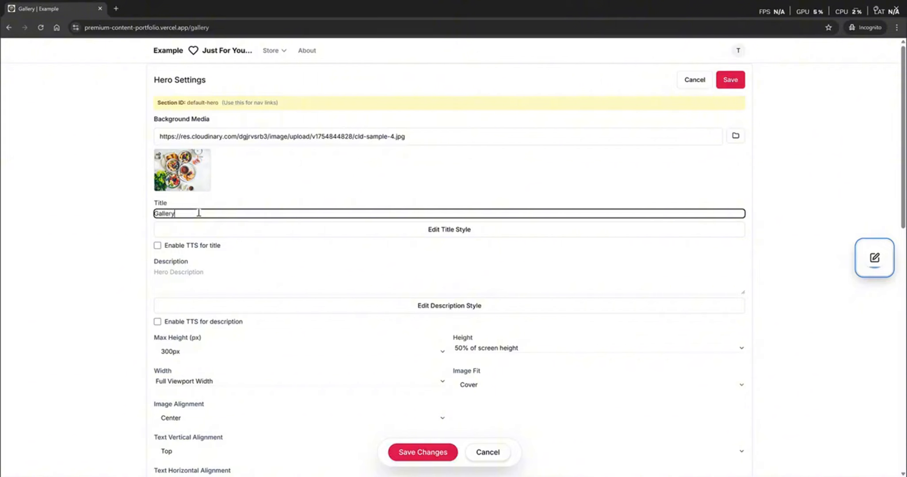
click(421, 452)
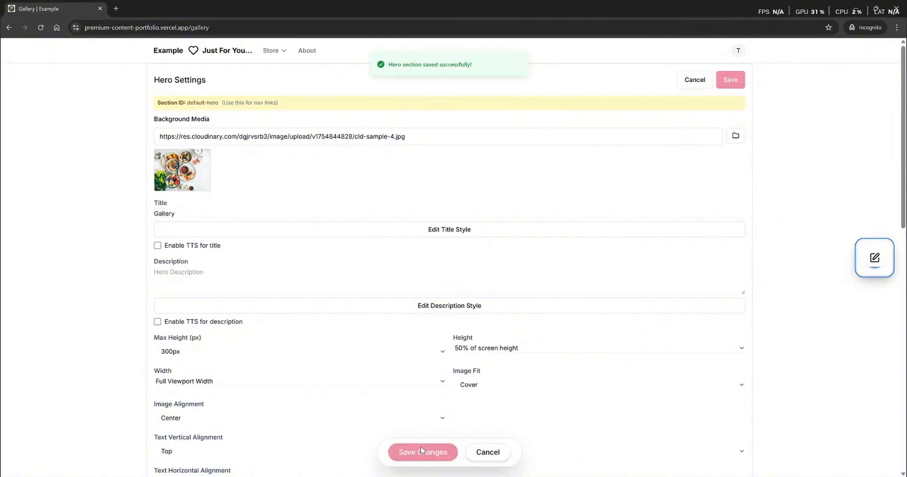
- Style the title with the Hero Title preset in white (#ffffff) and save
click(437, 233)
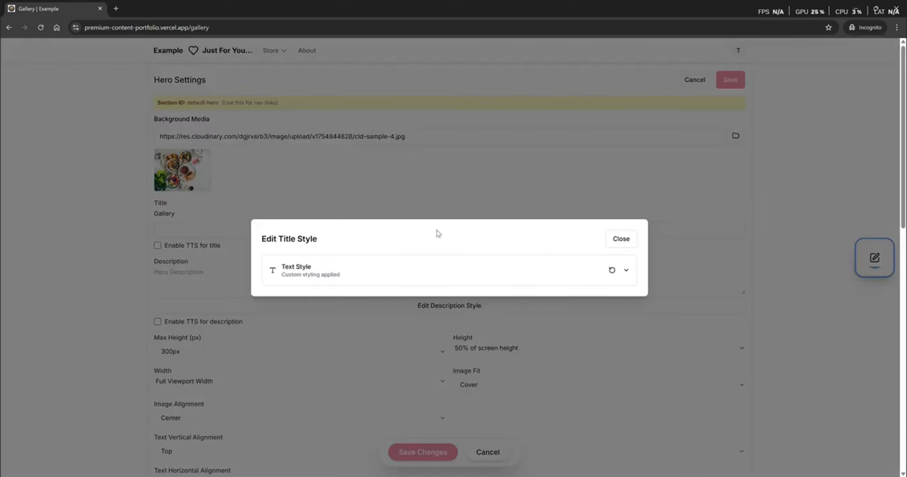
click(375, 268)
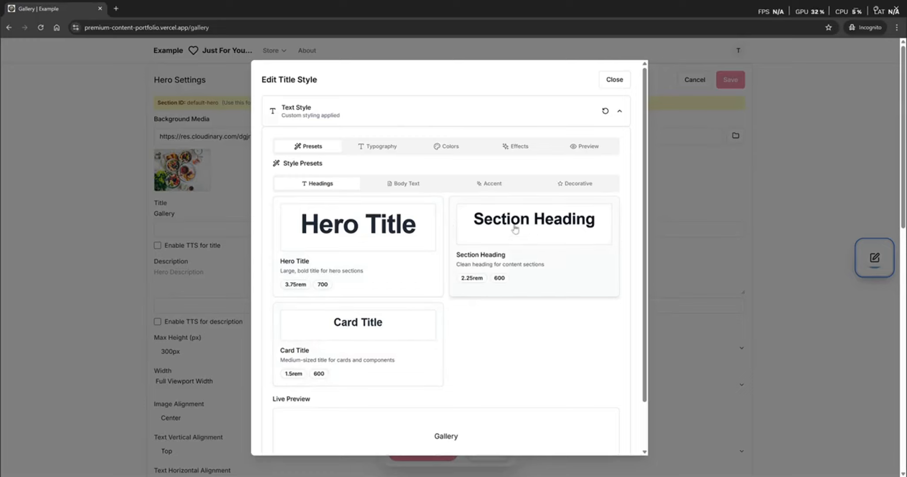
click(350, 225)
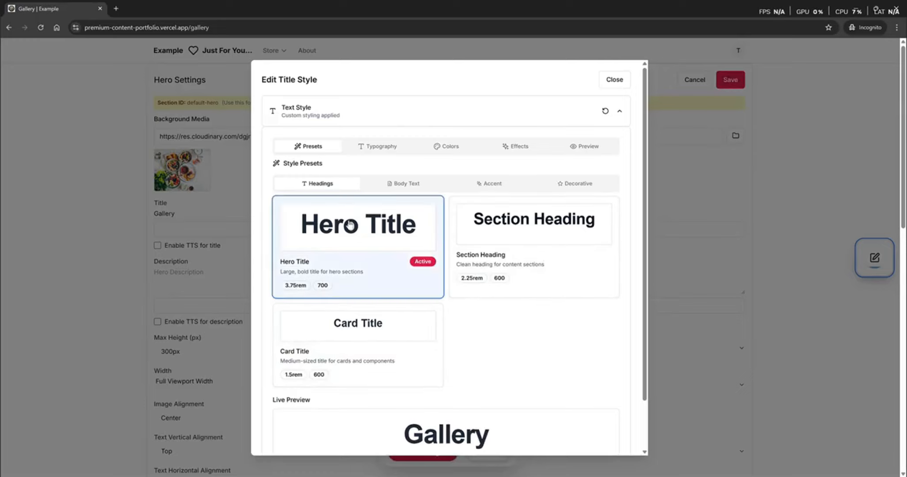
click(377, 146)
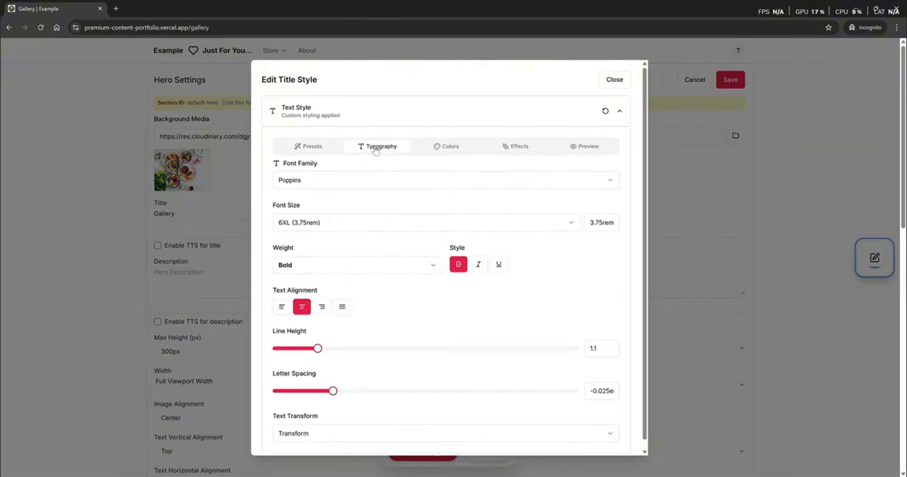
click(454, 150)
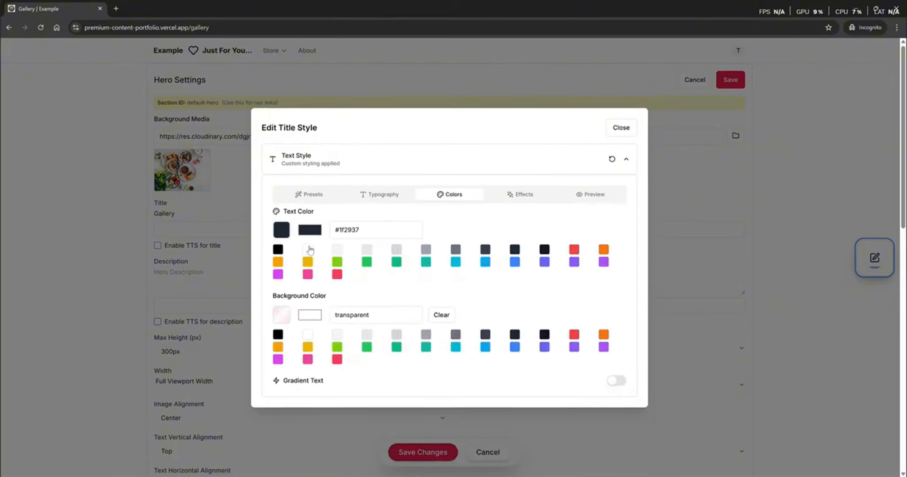
click(309, 249)
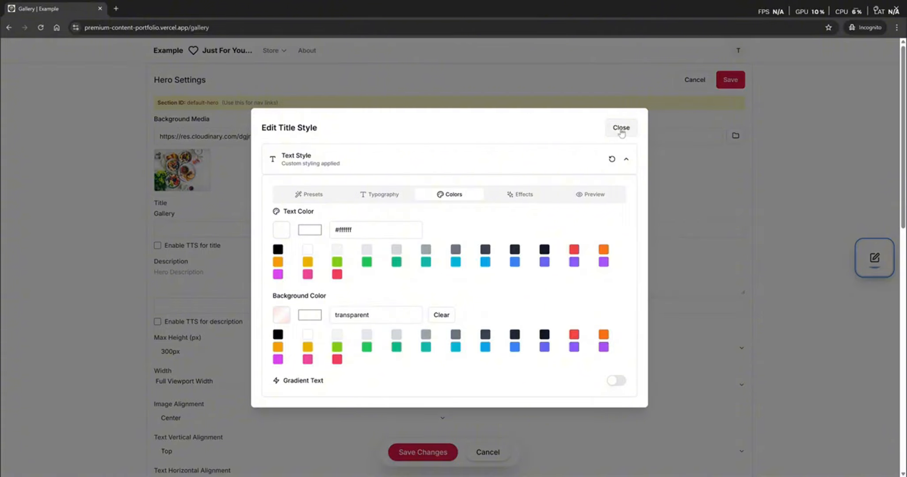
click(621, 128)
click(422, 452)
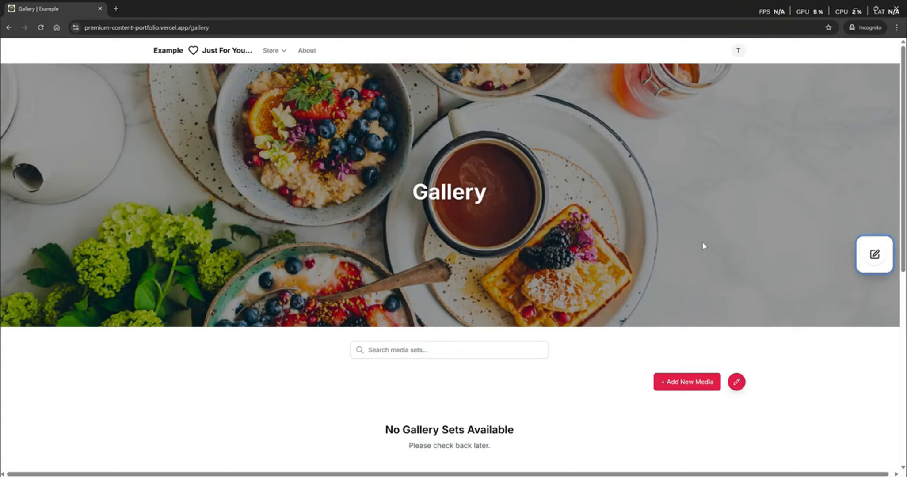
scroll(704, 247, down, 2)
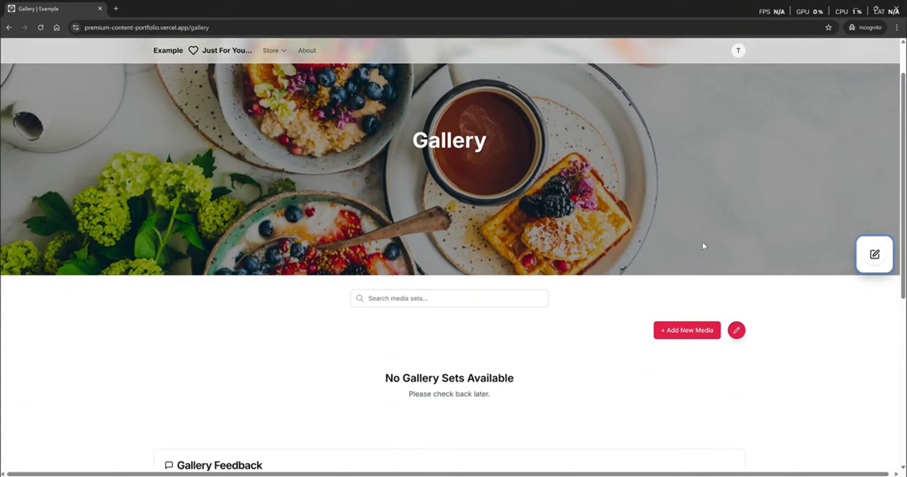
mouse_move(275, 53)
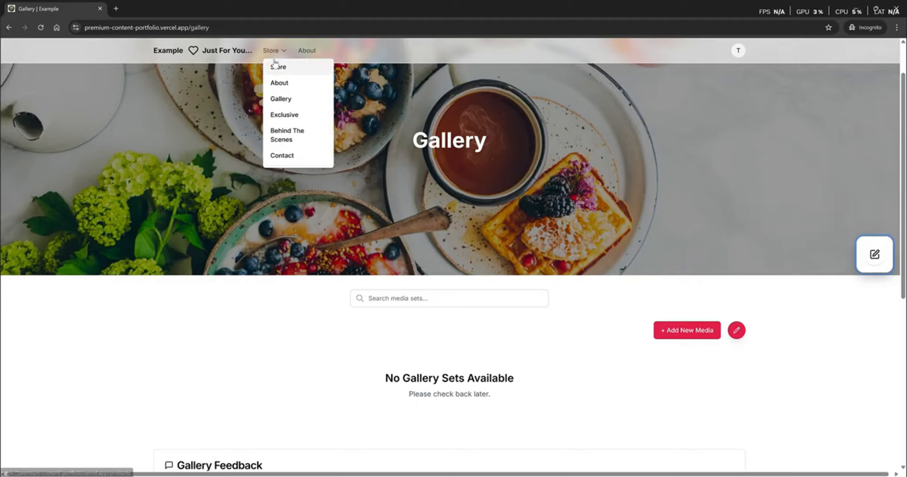
- Give the Exclusive page hero the car2.jpg background at Full Viewport Width
click(282, 121)
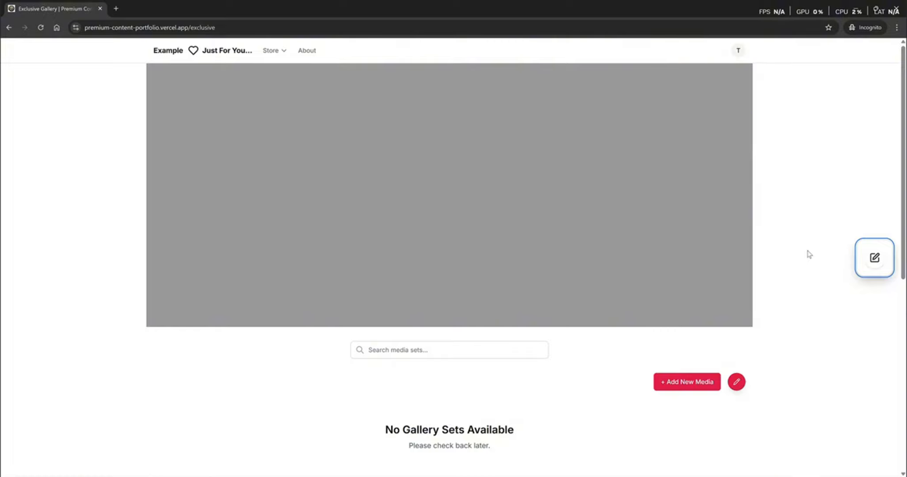
click(877, 267)
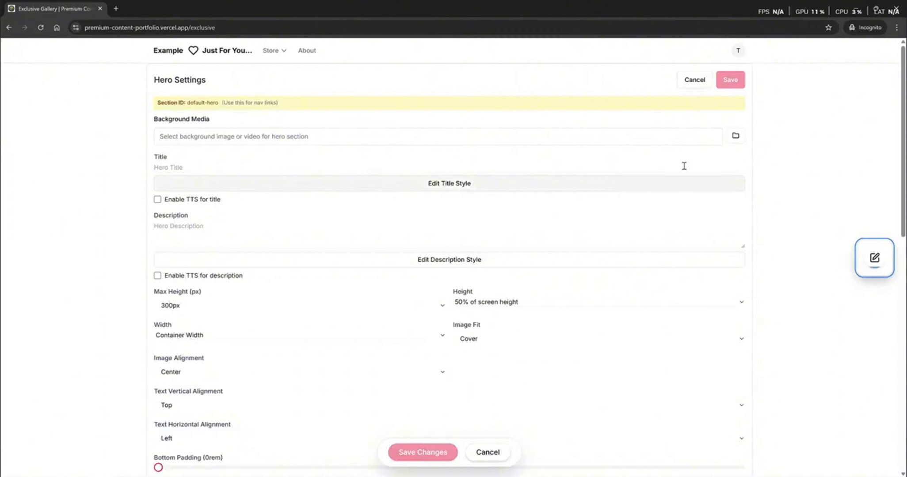
click(738, 138)
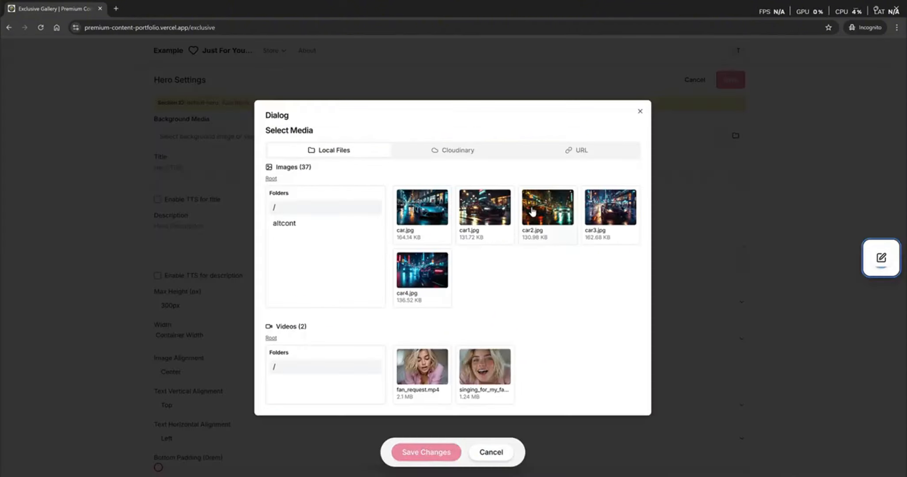
click(547, 207)
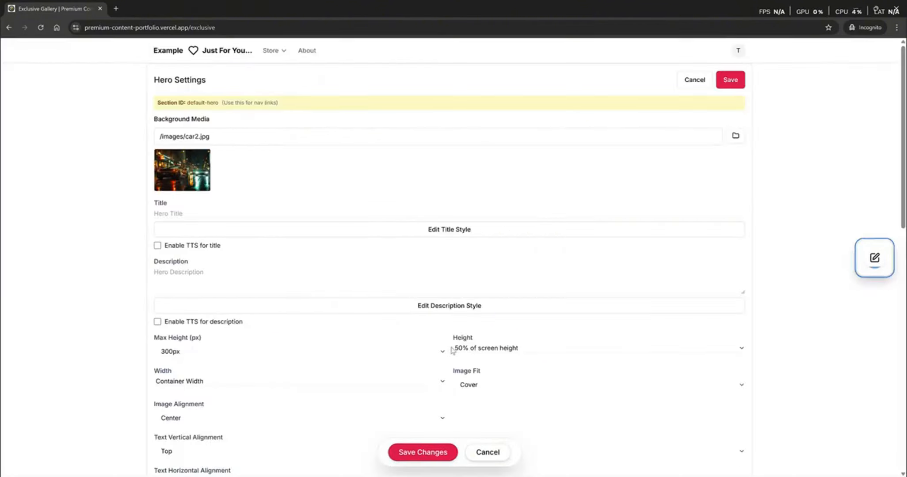
click(264, 383)
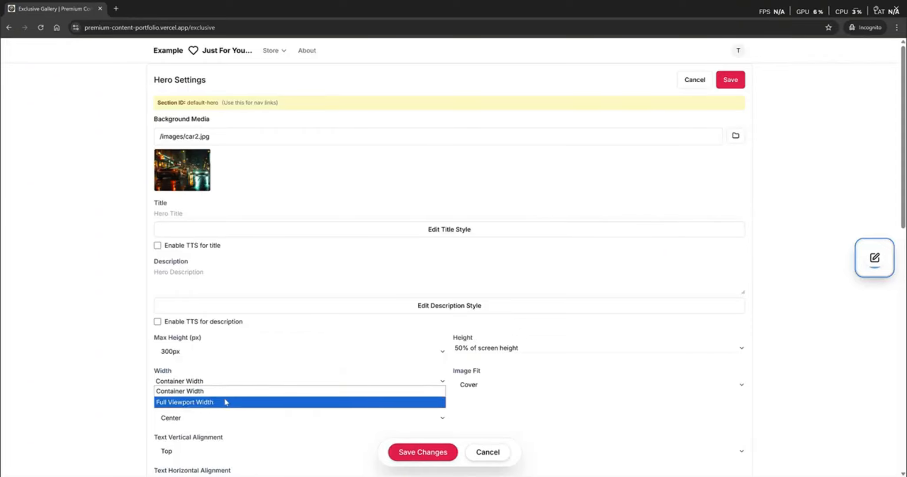
click(226, 402)
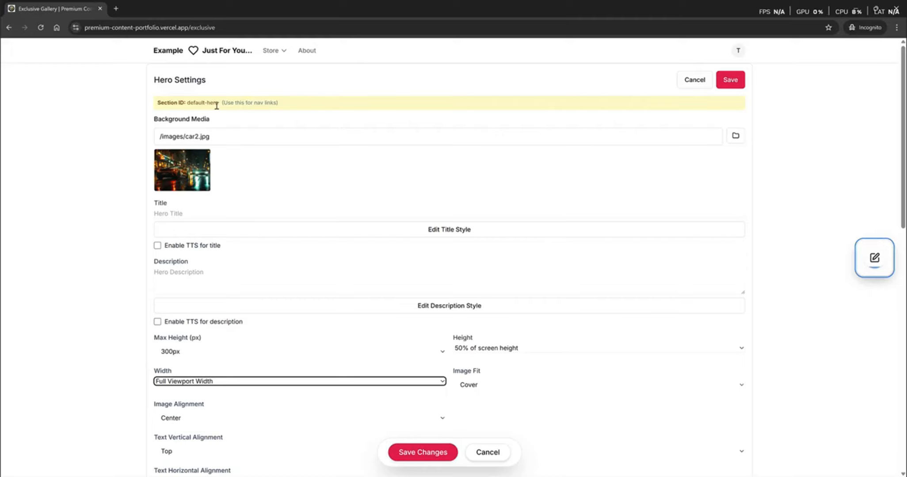
- Title the Exclusive hero 'Exclusive' and save the settings
click(191, 211)
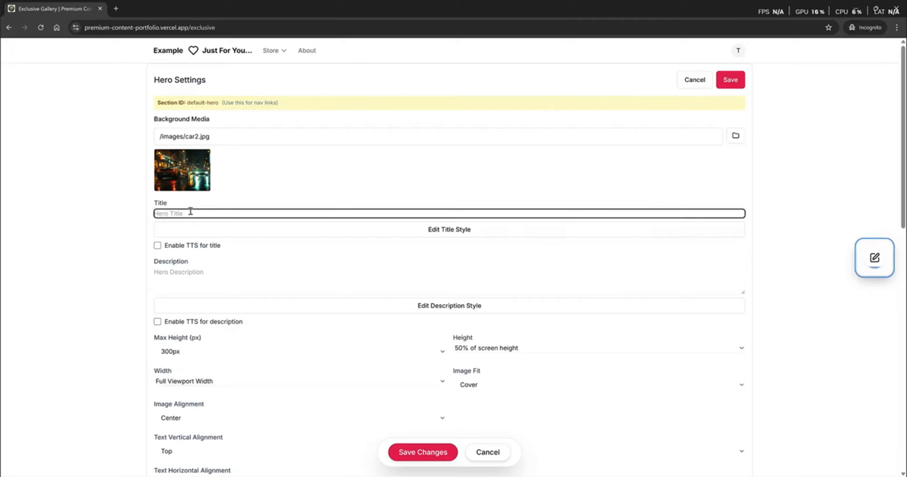
text(Exclusive)
click(421, 454)
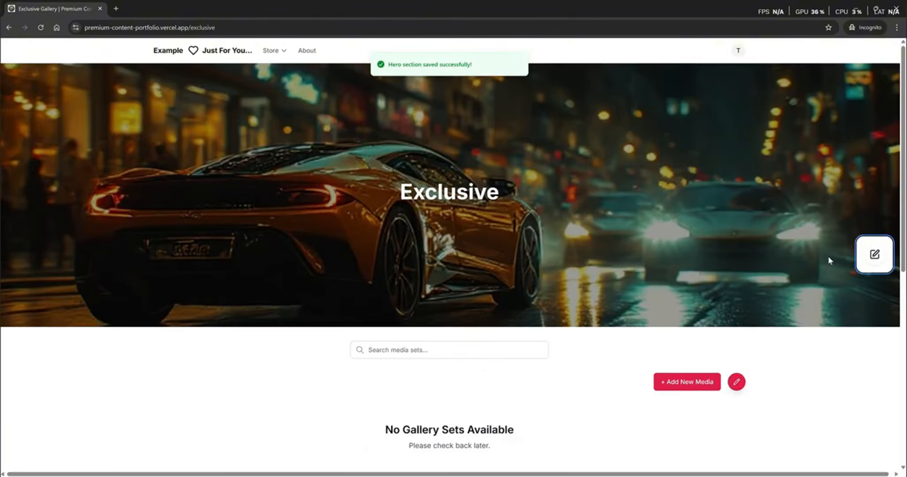
click(274, 50)
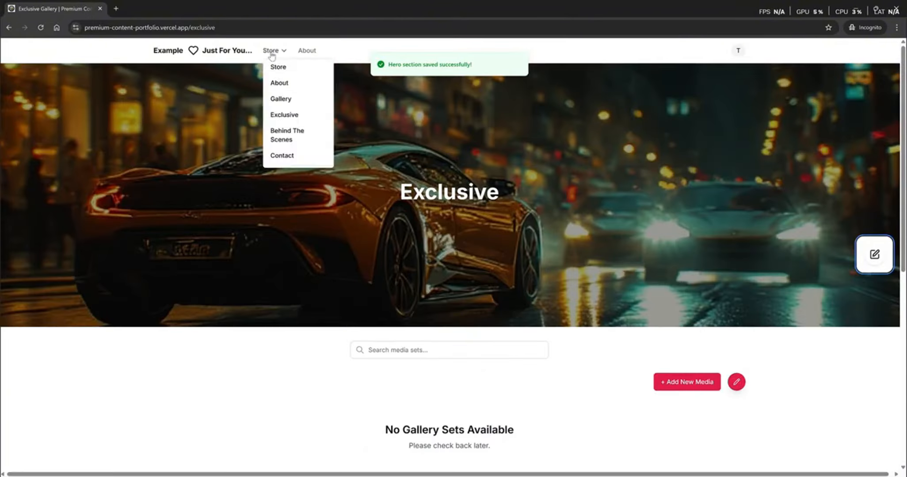
- Set the Behind the Scenes page hero background to car3.jpg and save
click(288, 136)
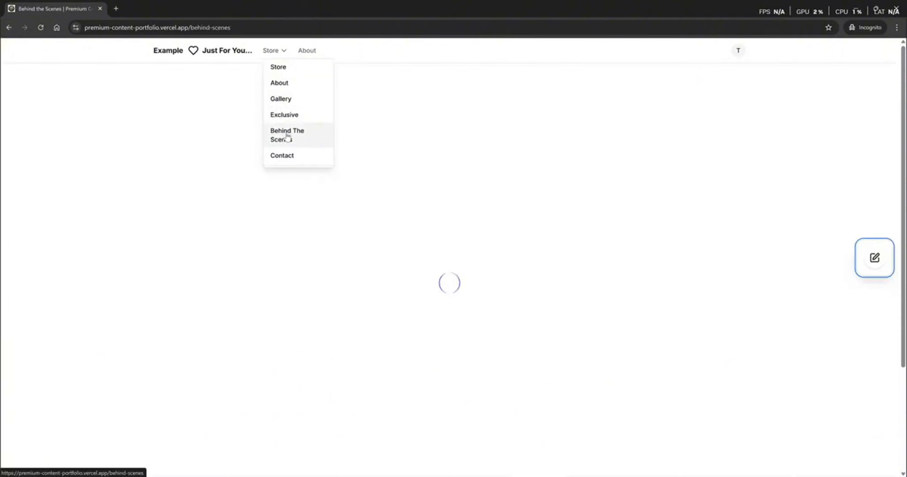
click(876, 258)
click(735, 137)
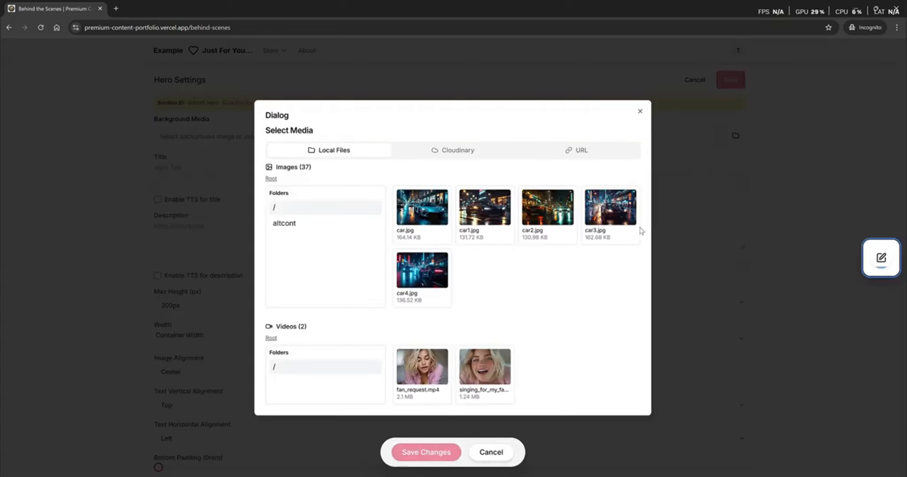
click(619, 214)
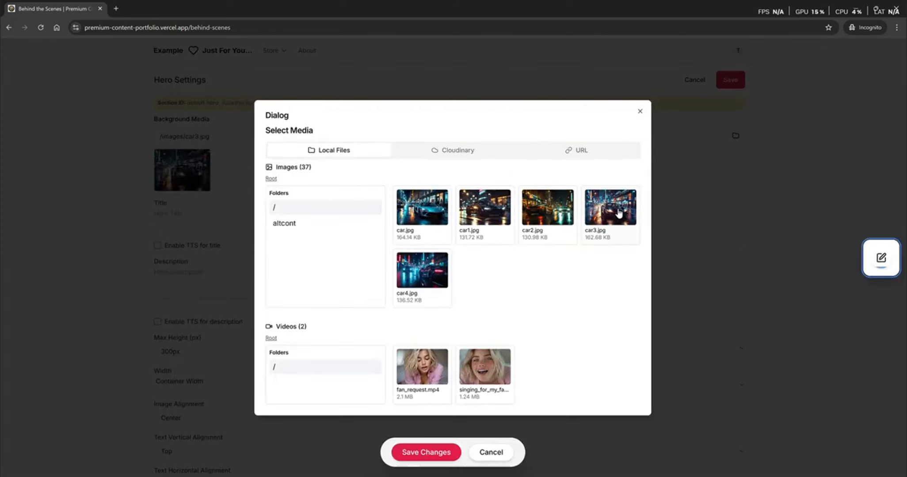
click(416, 452)
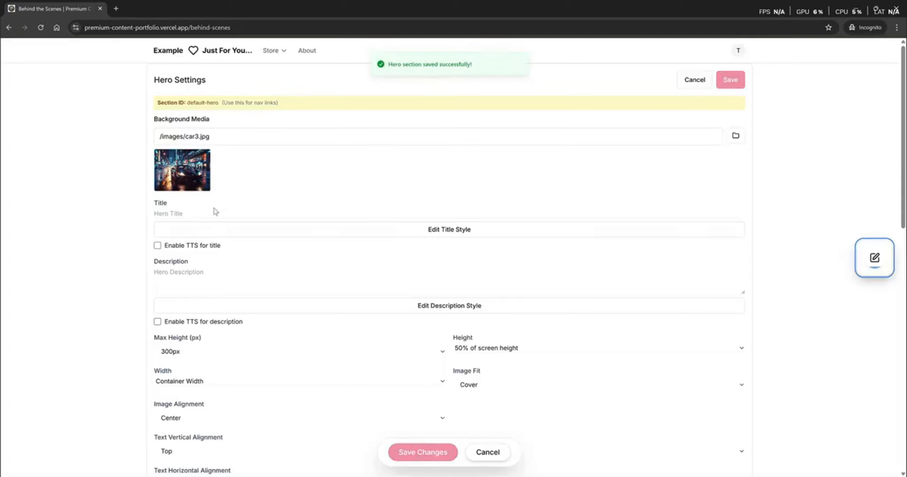
- Paste 'Behind the Scenes' as the hero title and save it
click(206, 213)
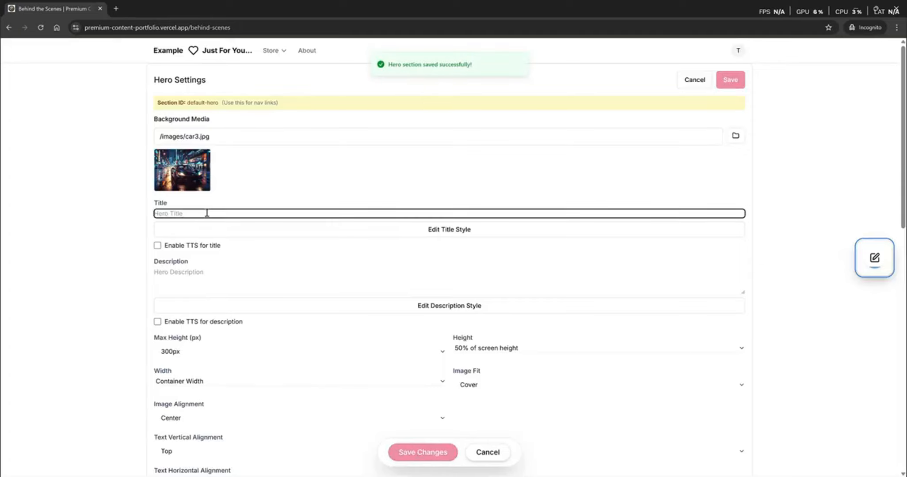
text(Behind the Scenes)
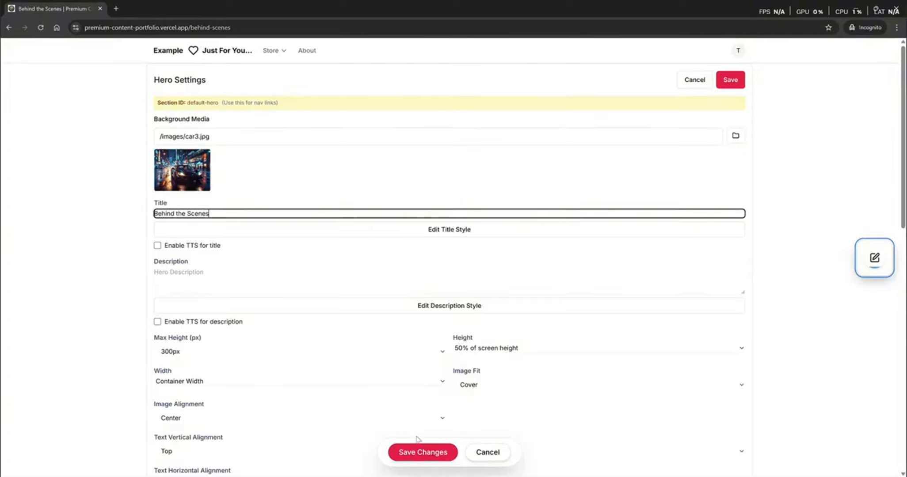
click(415, 453)
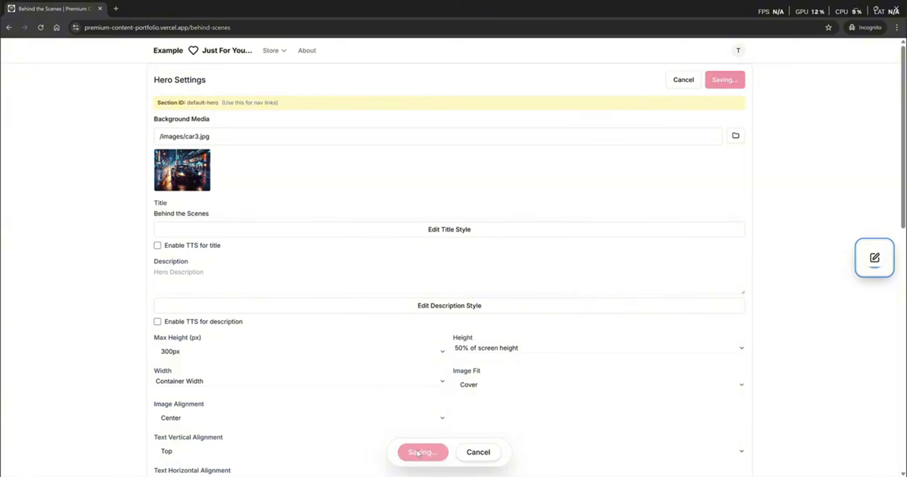
click(873, 264)
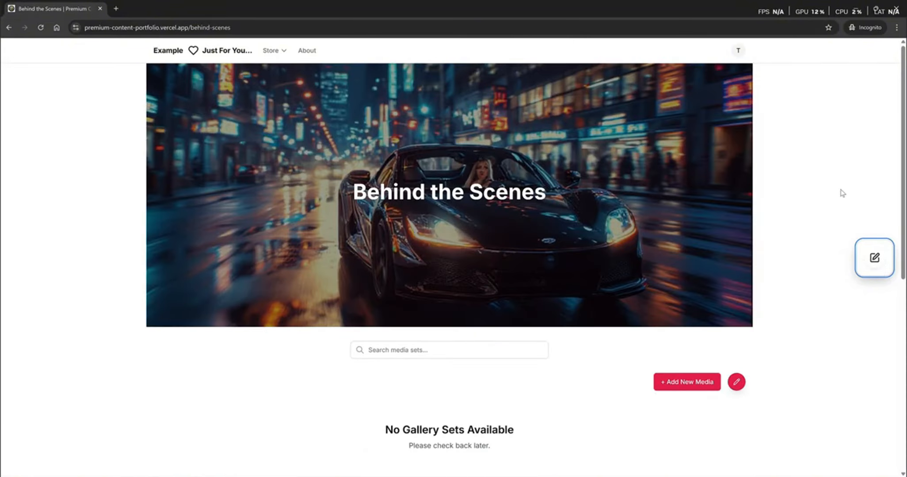
click(879, 264)
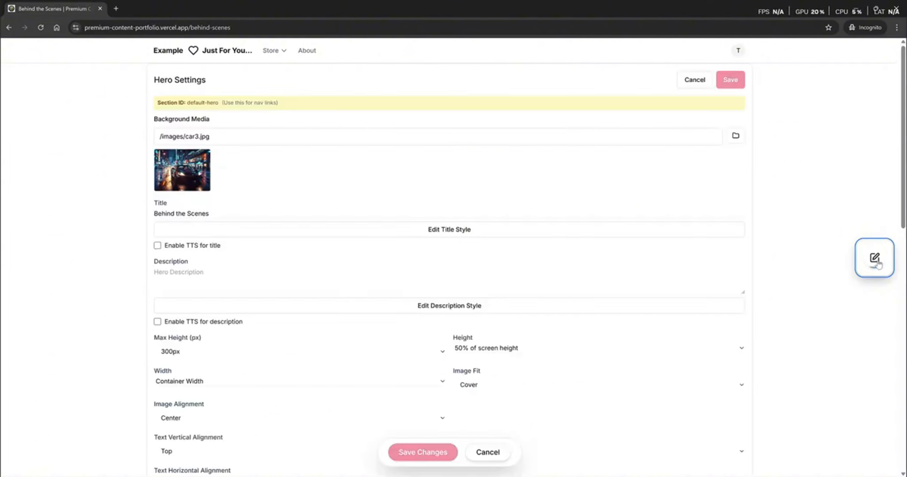
- Set the Behind the Scenes hero width to Full Viewport Width and save
click(291, 385)
click(260, 403)
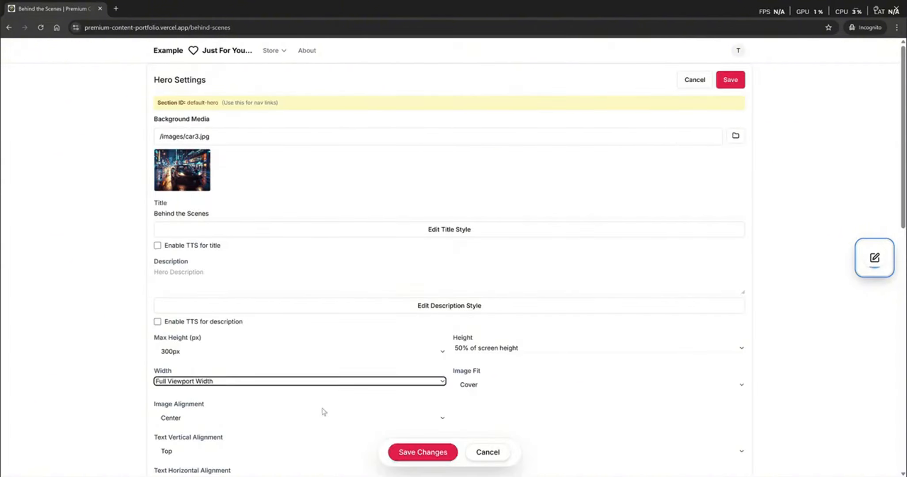
click(433, 452)
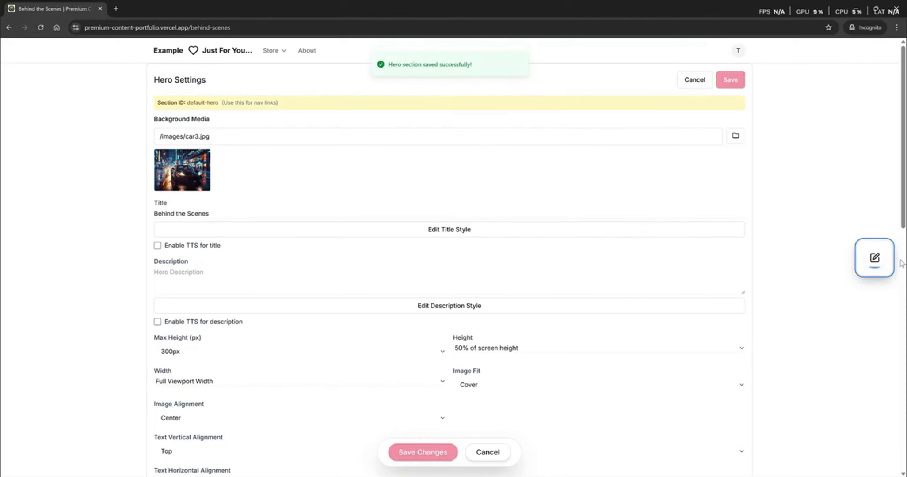
click(876, 263)
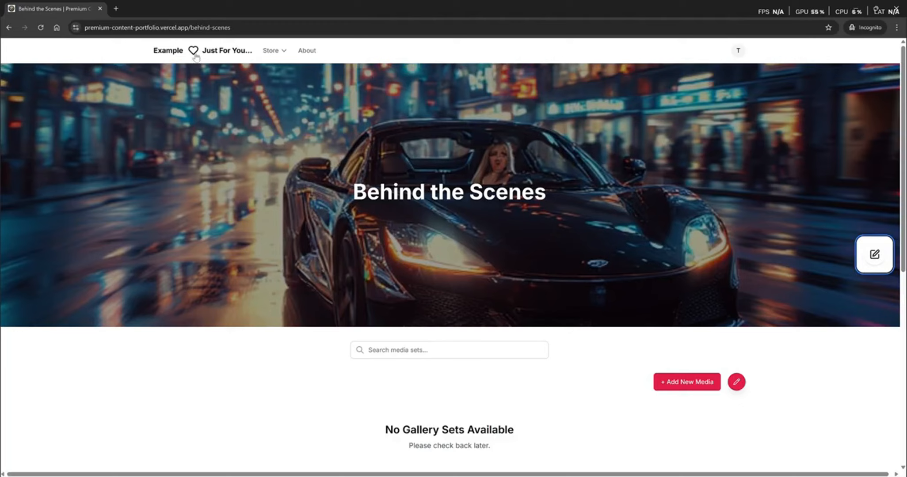
- Review the Store, About, Gallery, Exclusive and Behind the Scenes heroes, ending on the home page
click(231, 55)
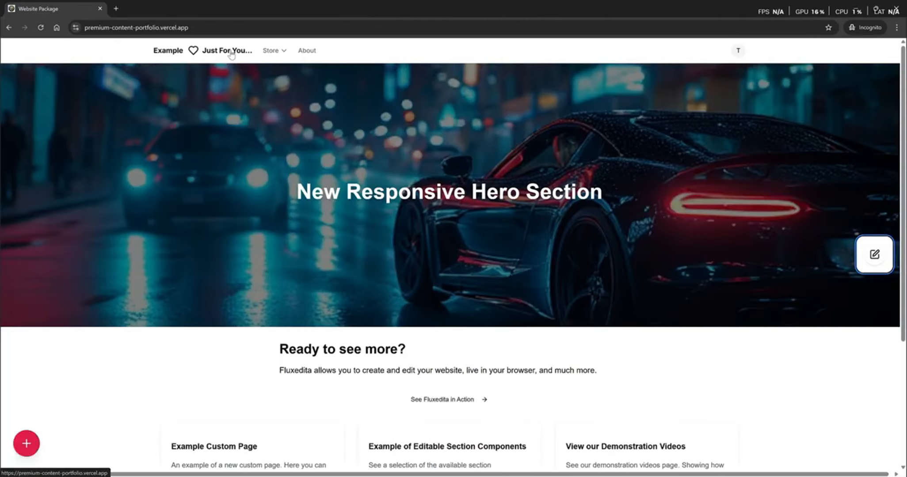
mouse_move(272, 51)
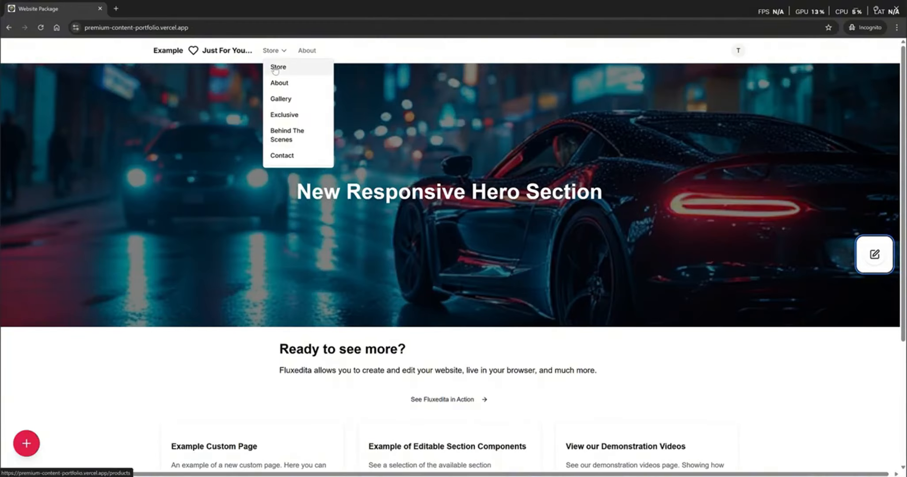
click(276, 69)
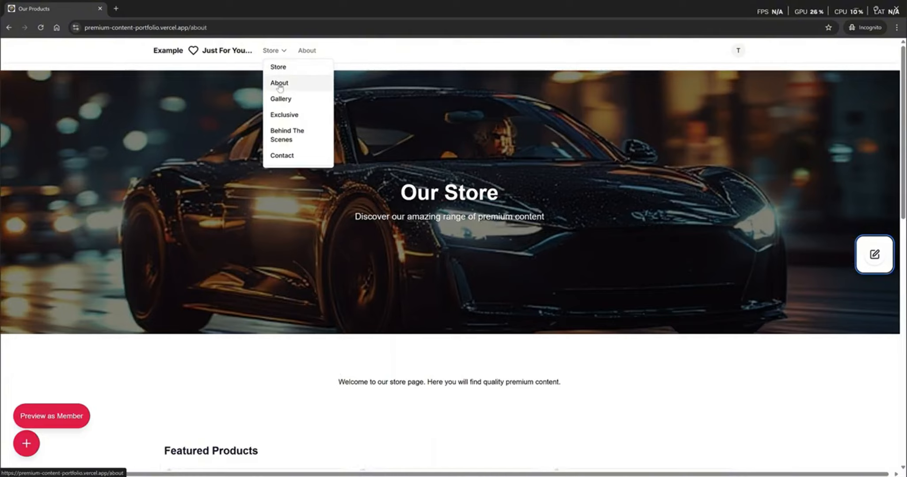
click(280, 87)
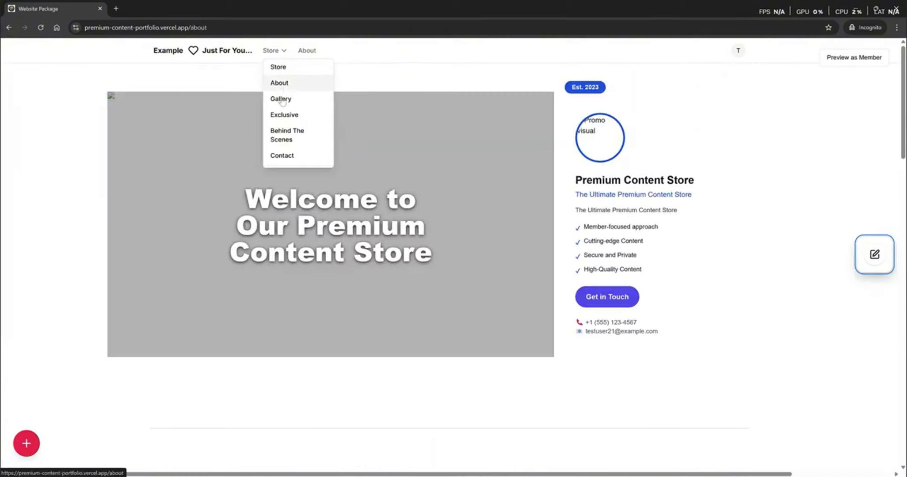
click(284, 101)
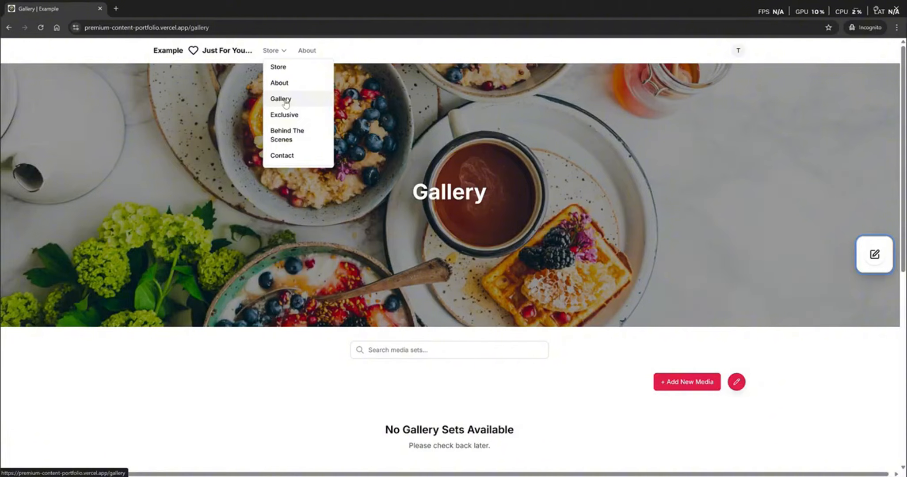
click(285, 119)
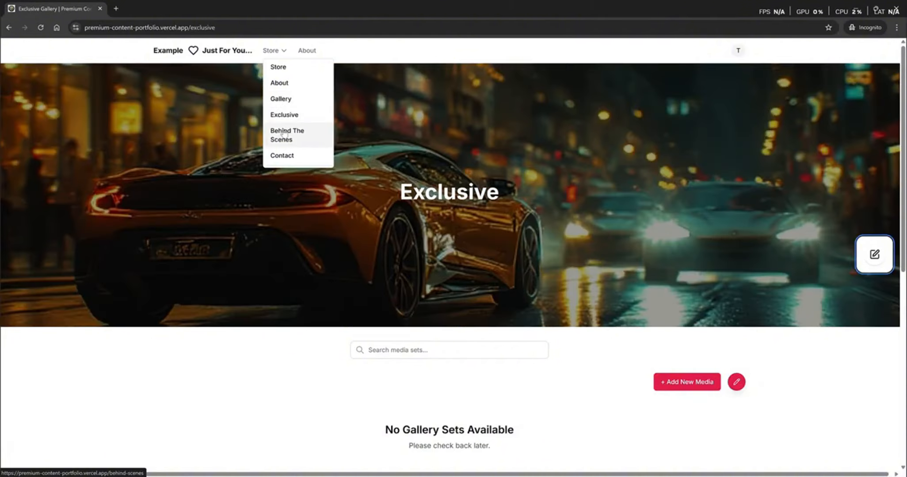
click(284, 133)
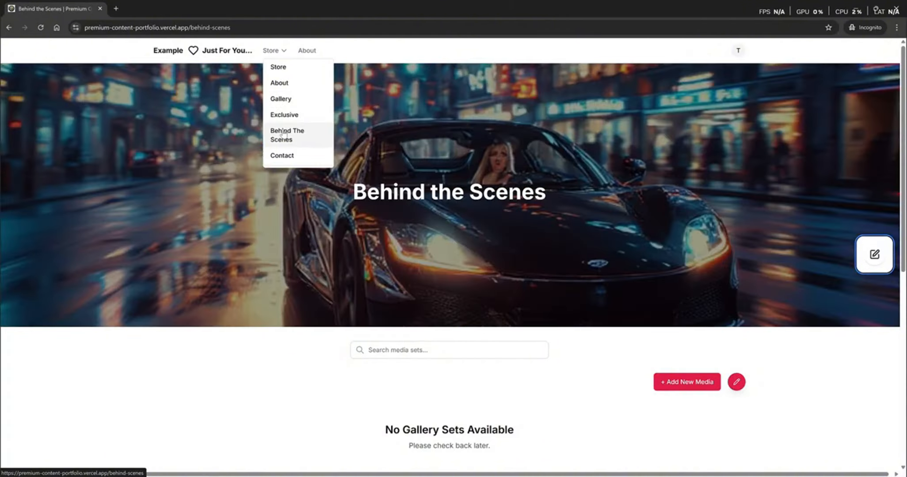
click(223, 55)
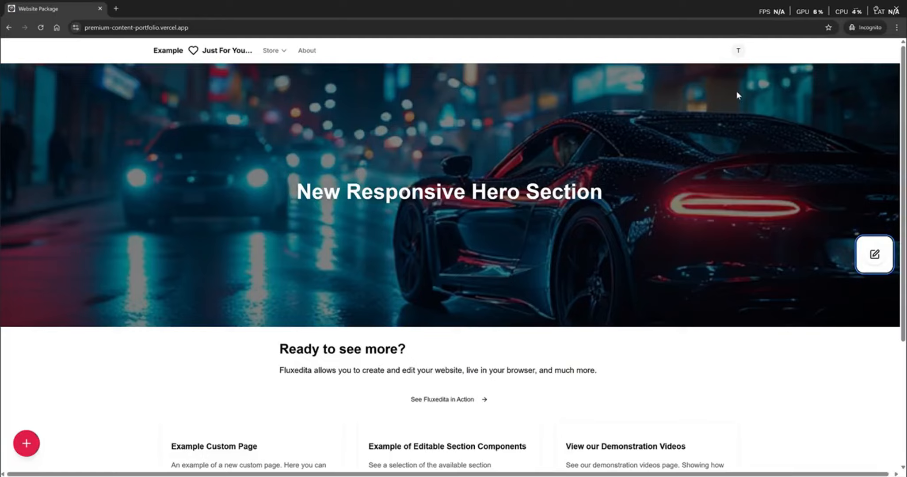
- Visit the empty Messages page, then the member Profile page, and select the address bar
click(738, 52)
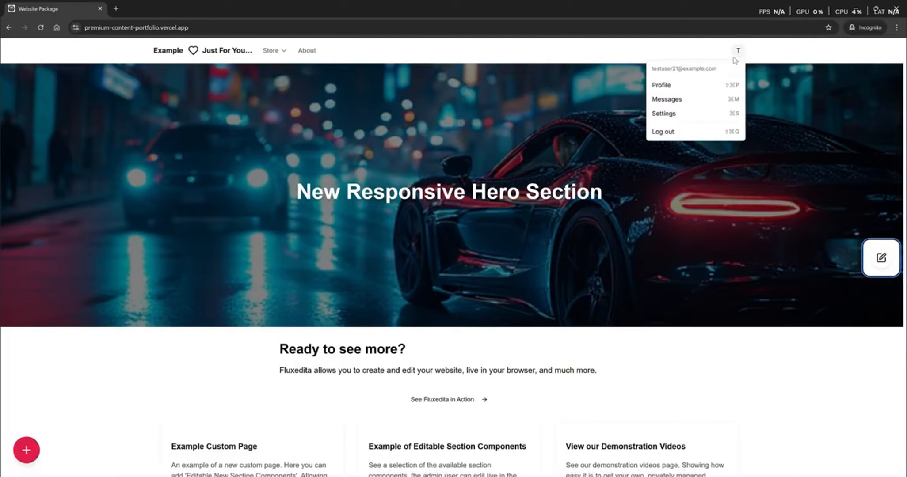
click(667, 99)
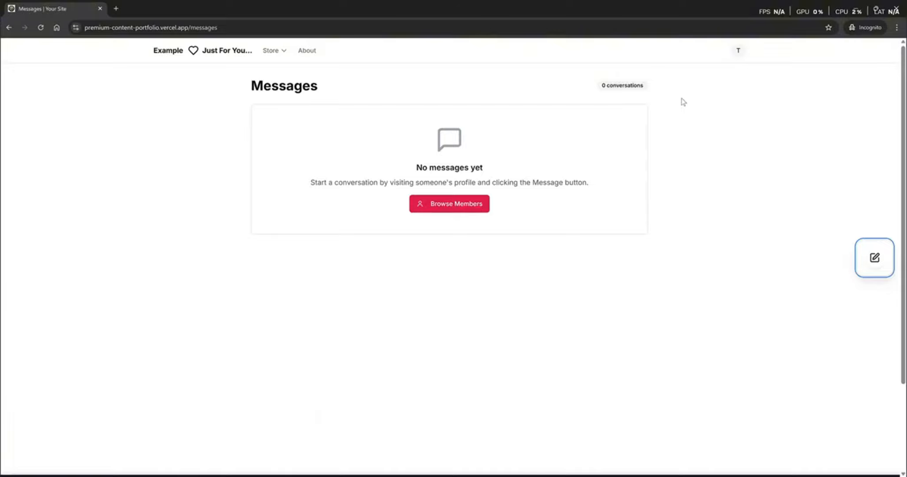
click(738, 48)
click(669, 86)
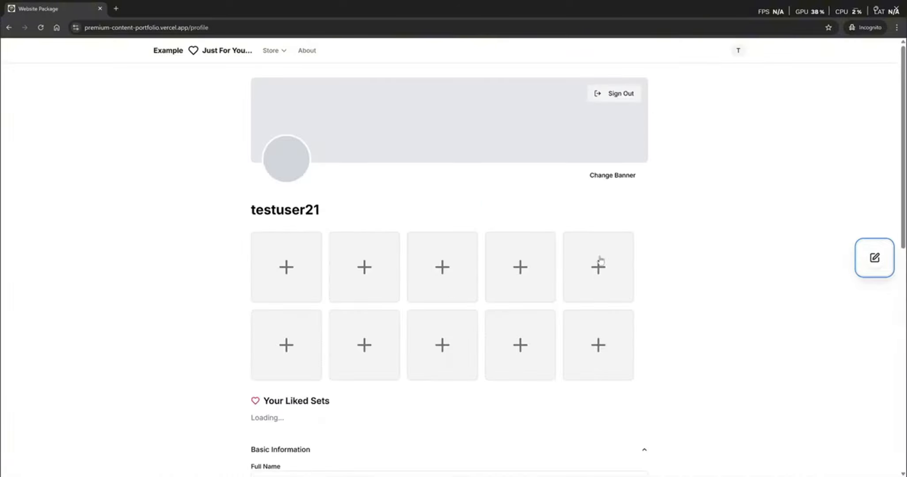
scroll(711, 344, down, 2)
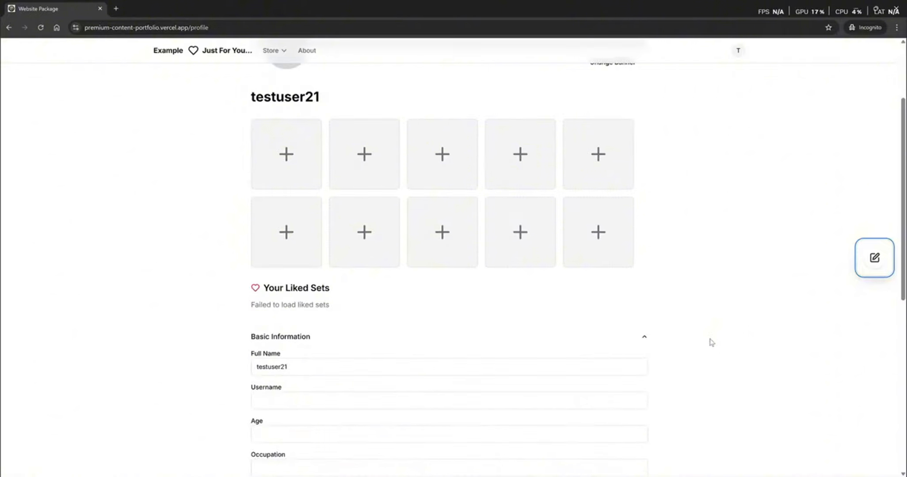
scroll(709, 343, up, 2)
click(271, 28)
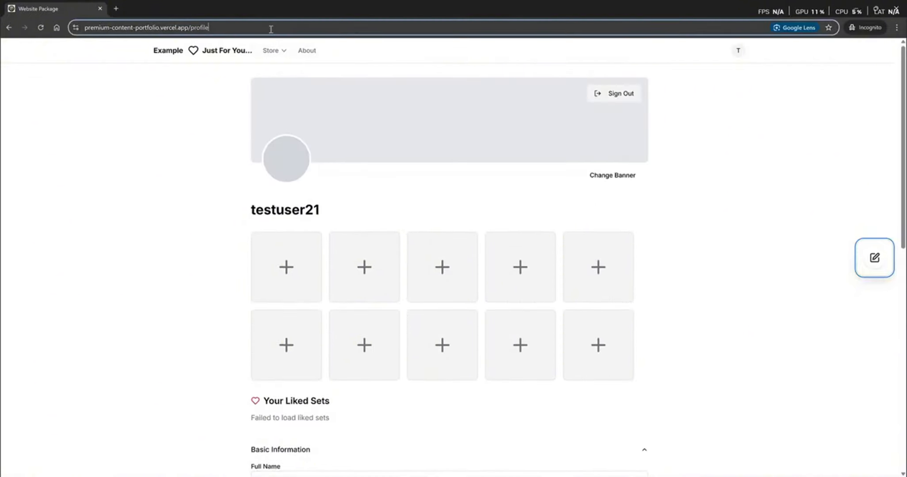
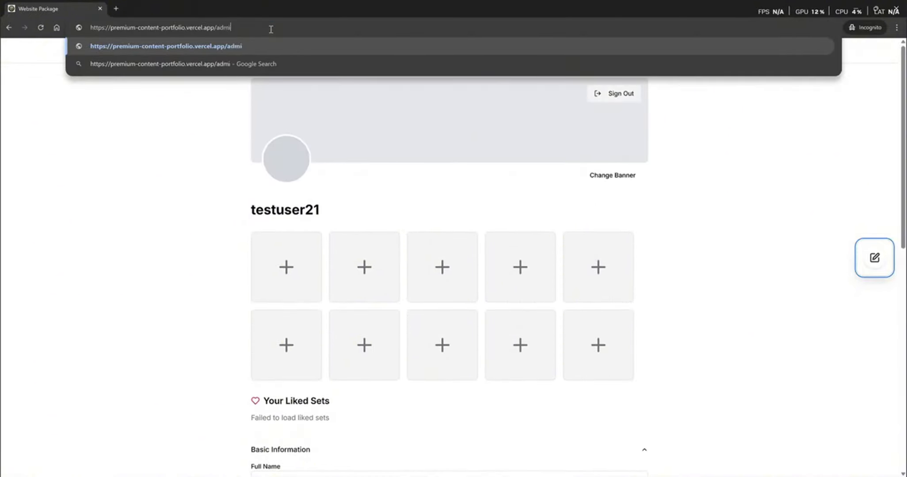
- Load /admin and view the members list and a member's actions menu
text(n)
key(Return)
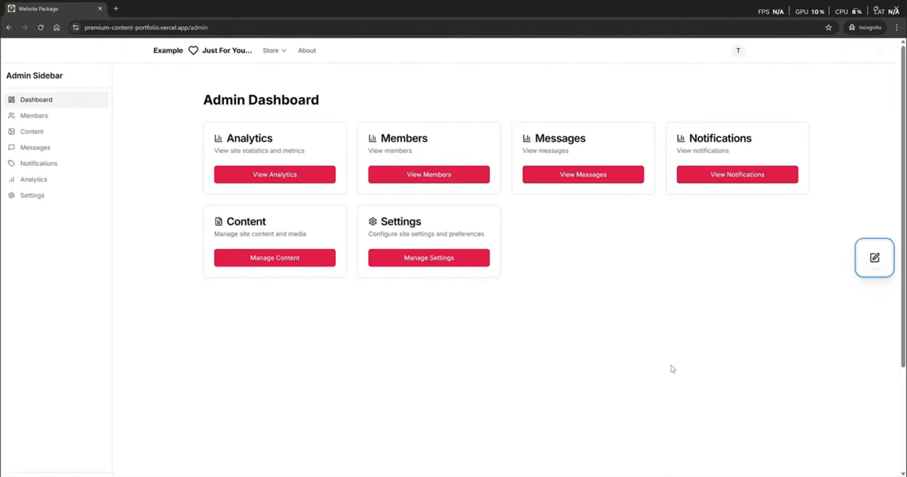
click(440, 174)
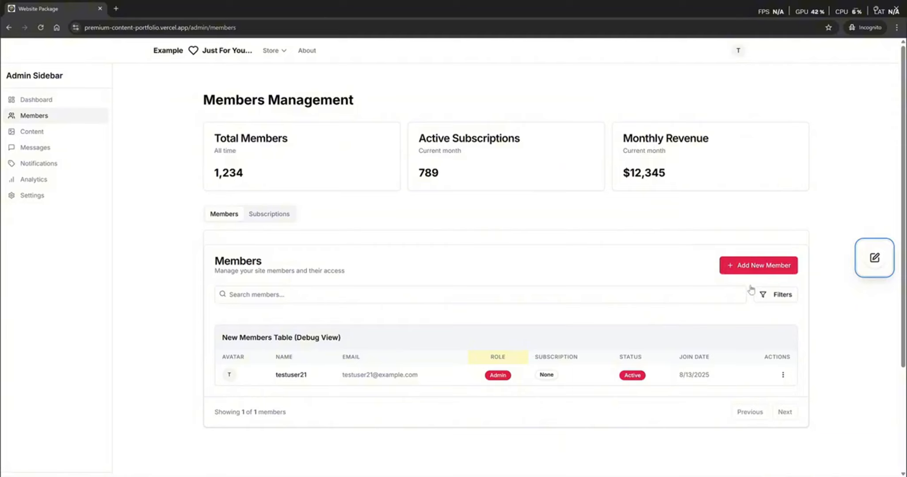
click(784, 376)
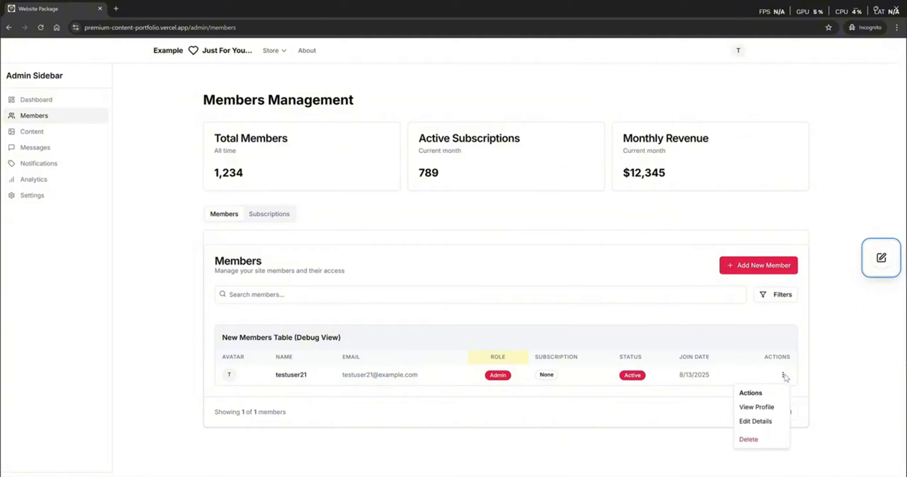
click(784, 375)
click(29, 101)
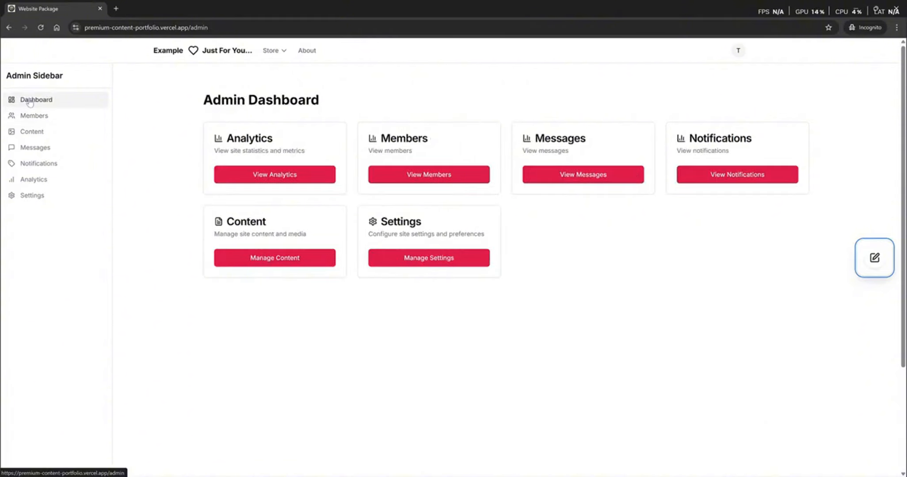
- Look over the content media library, then open the admin Settings page
click(290, 267)
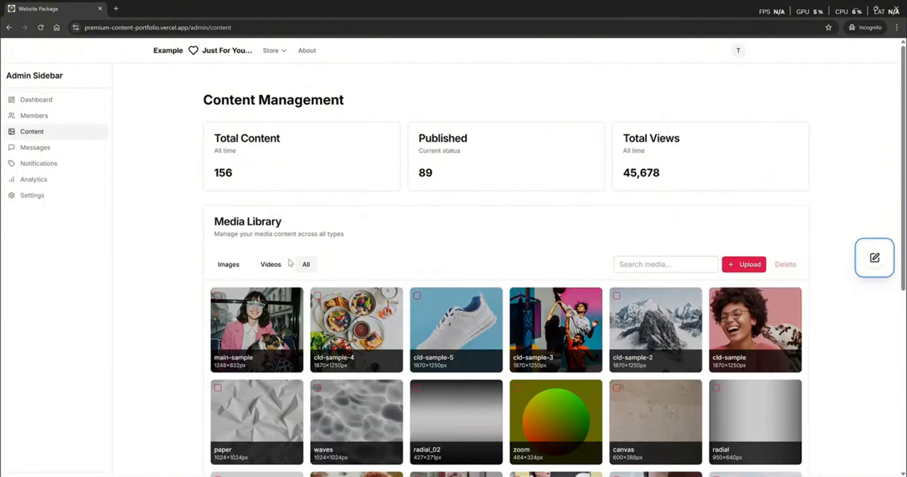
scroll(544, 304, down, 6)
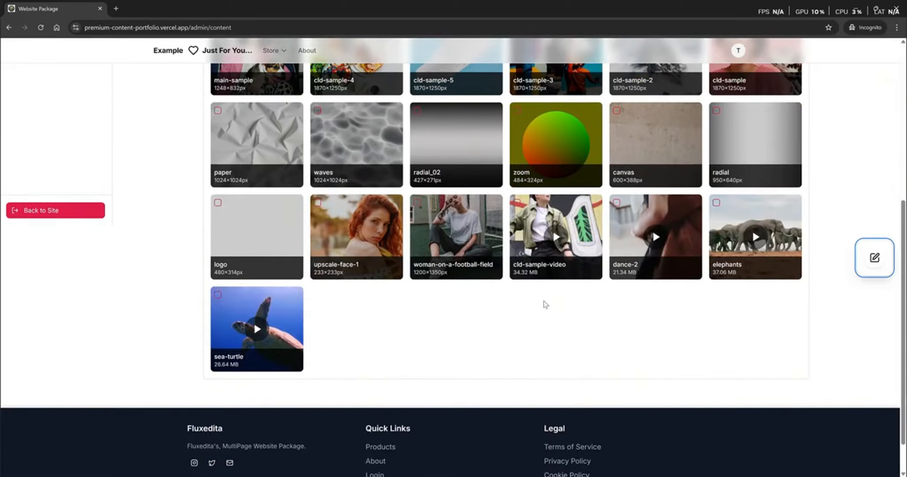
scroll(545, 304, up, 6)
key(alt+Left)
click(430, 260)
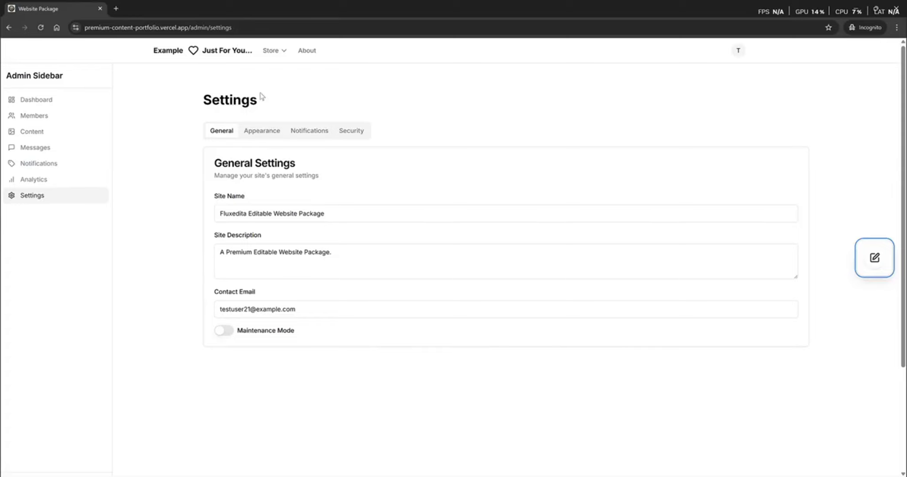
click(274, 51)
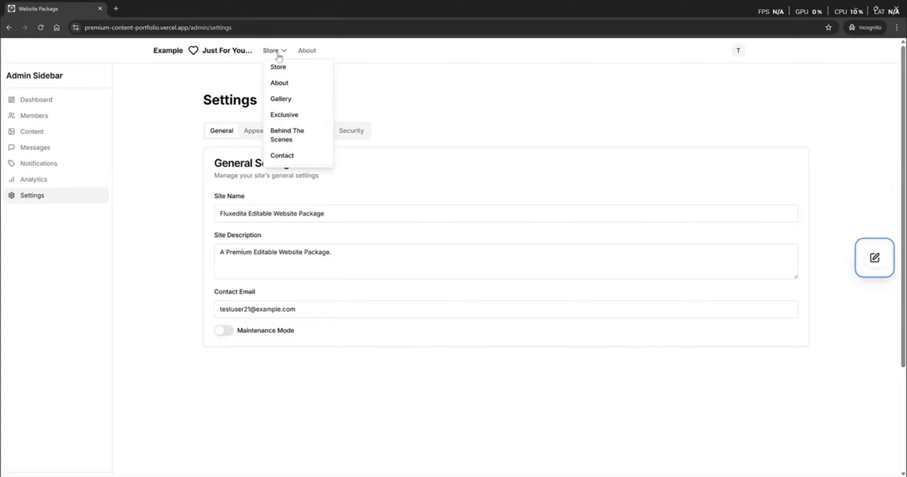
- Start a new Gallery media set titled 'New media set' with description 'My new media set'
click(283, 104)
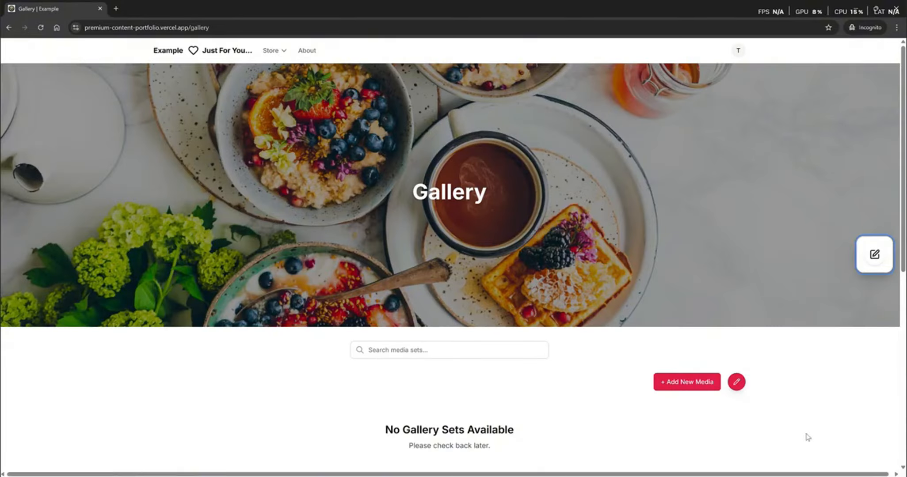
scroll(808, 438, down, 2)
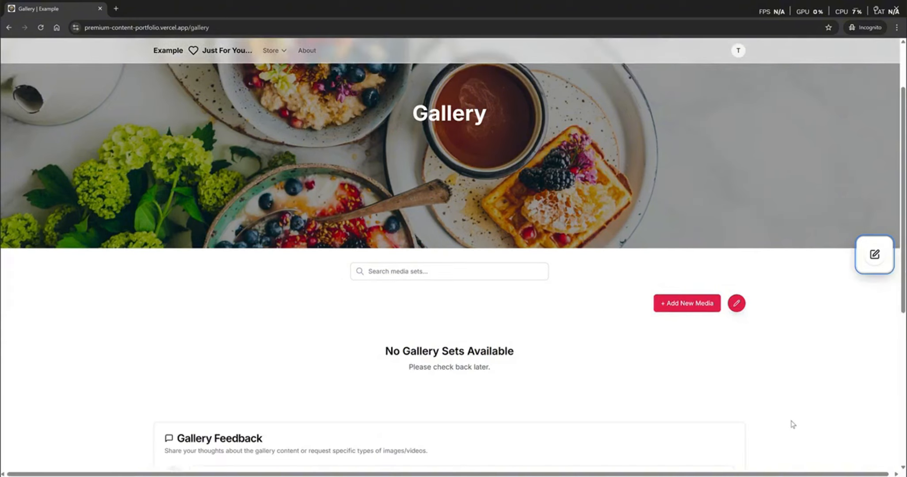
click(690, 305)
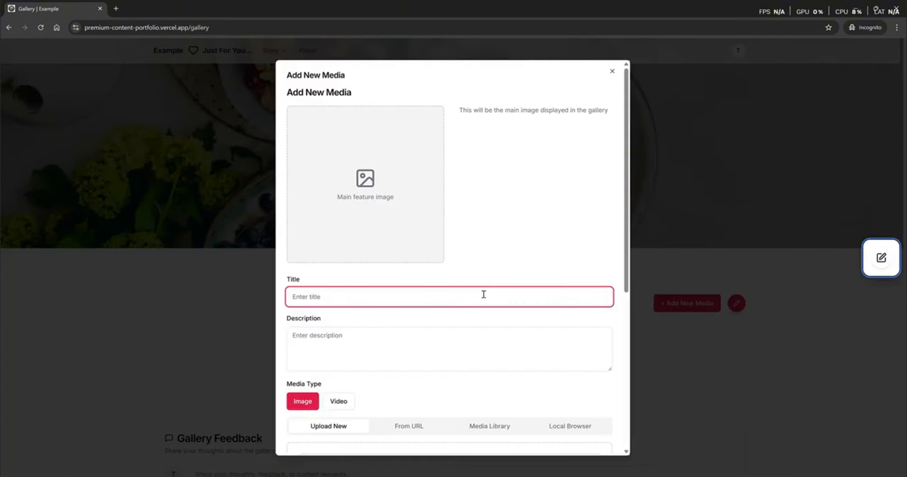
text(New me)
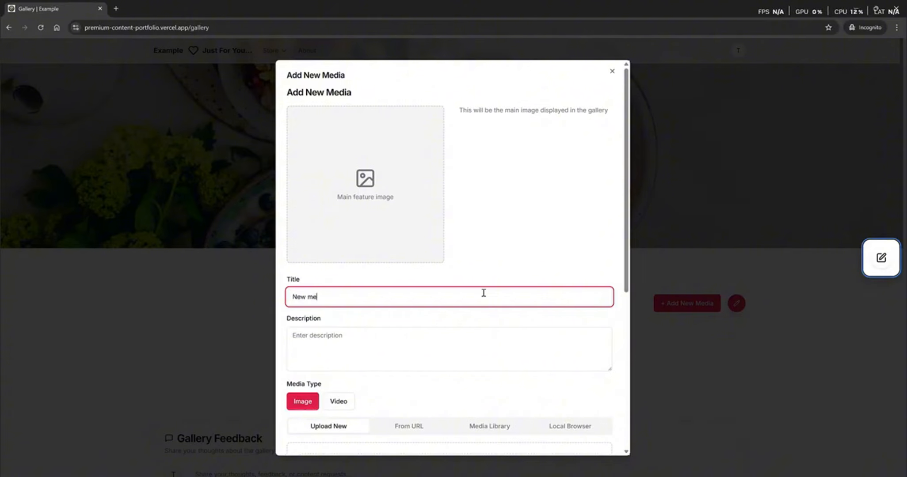
text(dia set)
click(449, 343)
text(My new media set)
scroll(450, 344, down, 5)
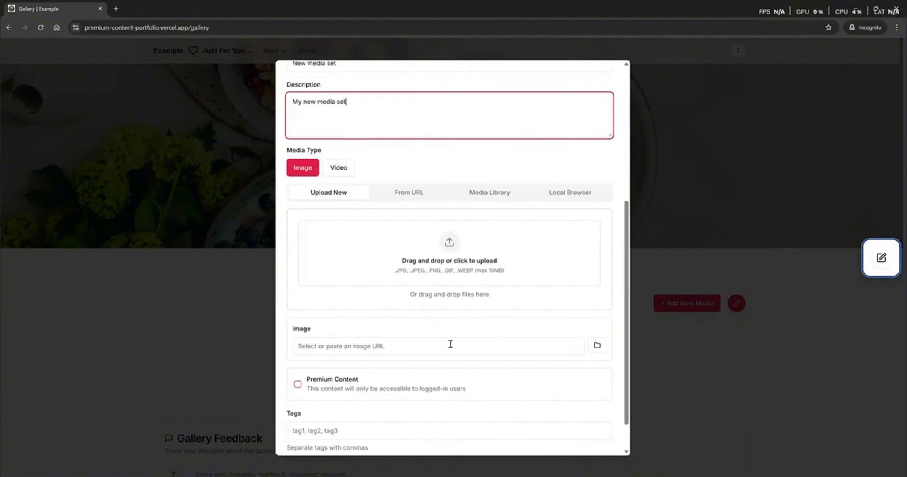
- Add car.jpg as cover plus four more car images, including car1.jpg and car4.jpg
click(570, 194)
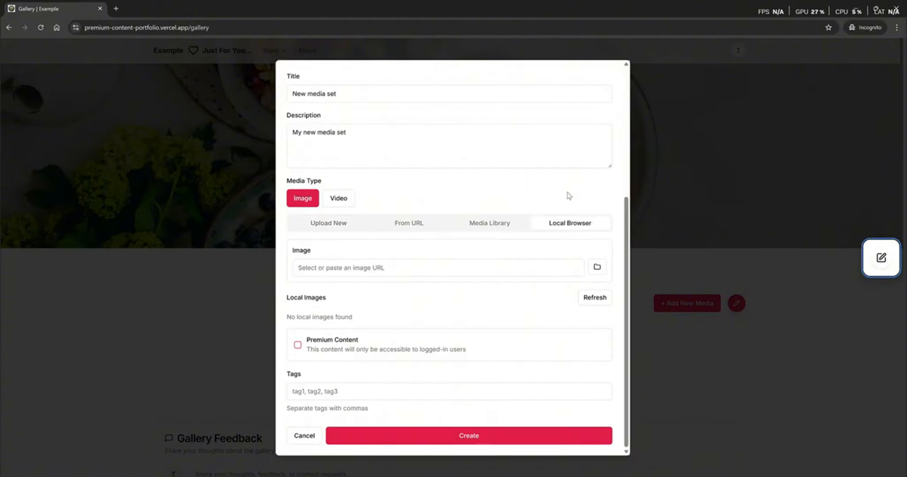
click(602, 269)
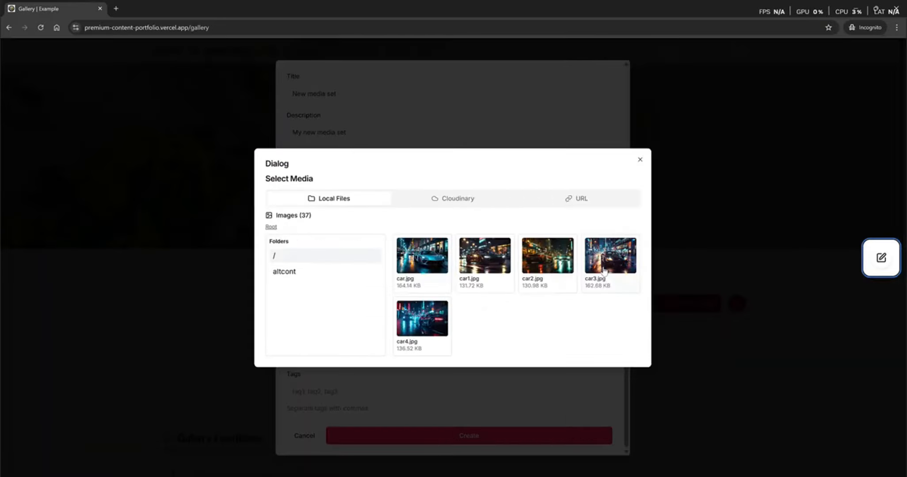
click(419, 261)
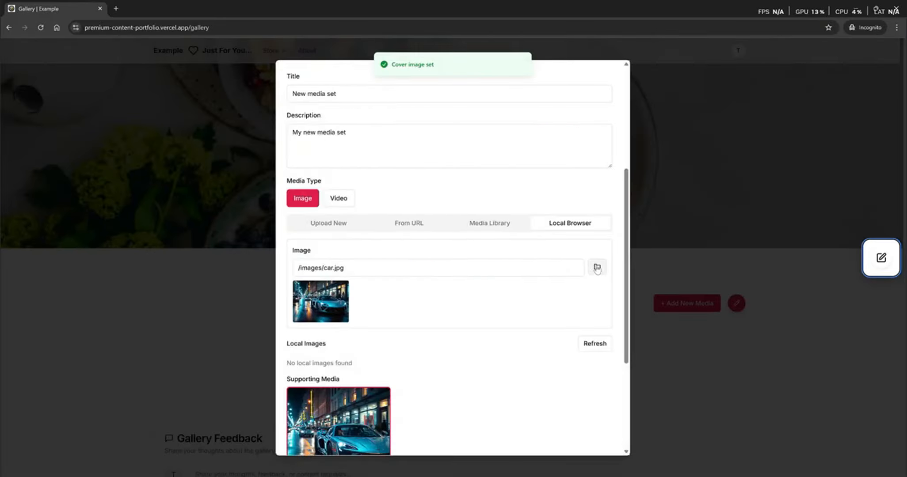
click(597, 269)
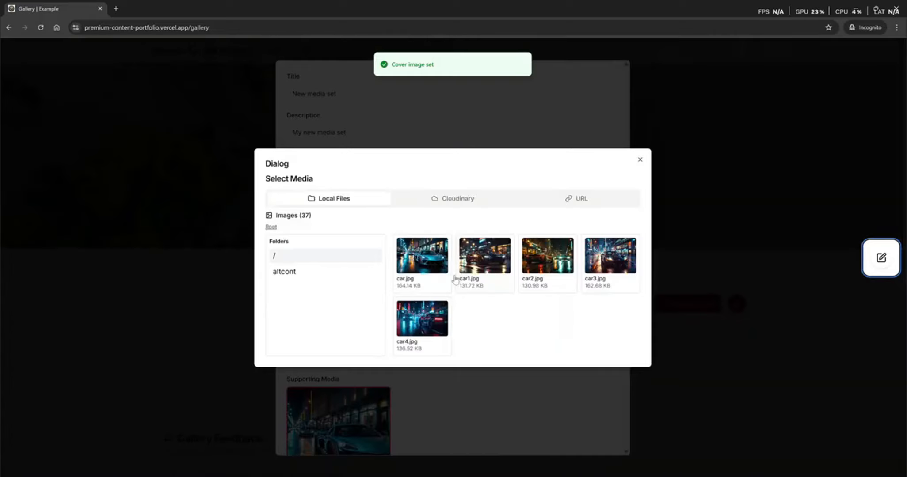
click(482, 262)
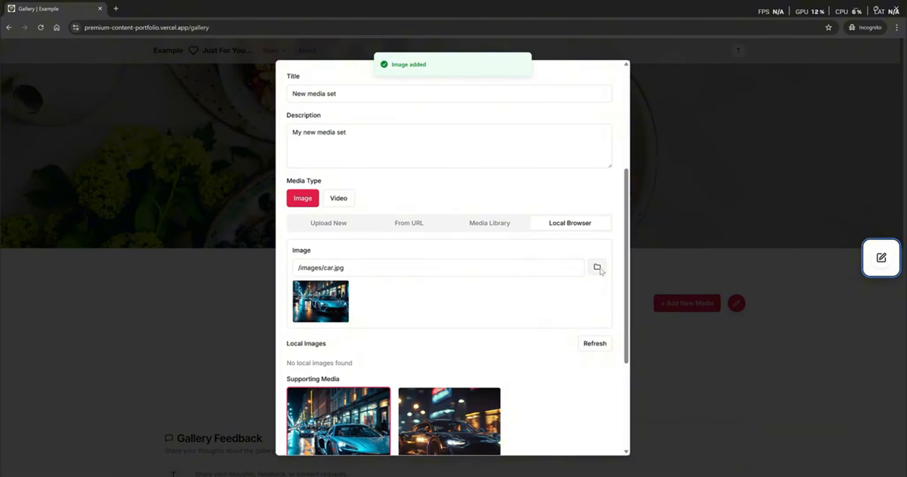
click(600, 270)
click(549, 266)
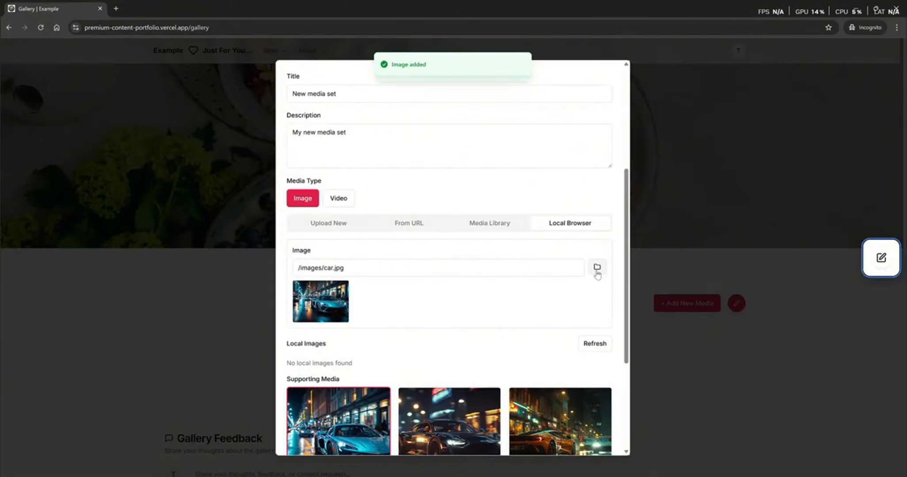
click(597, 269)
click(611, 261)
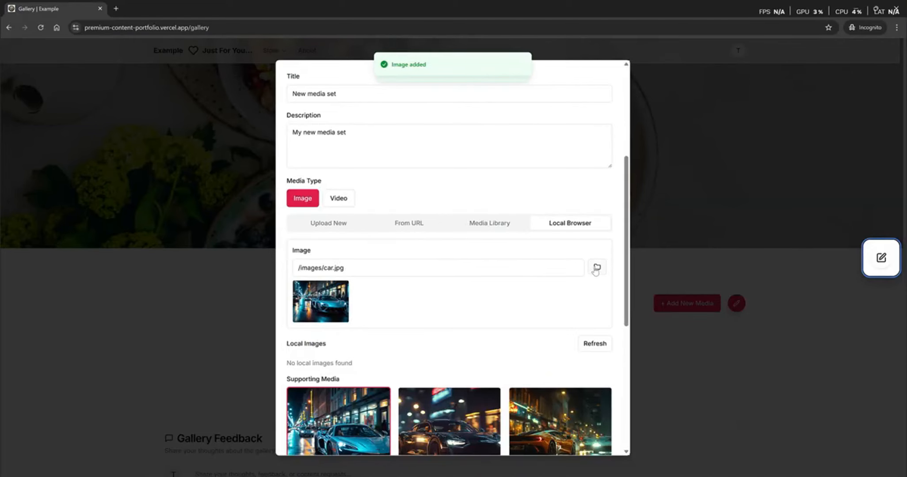
click(596, 269)
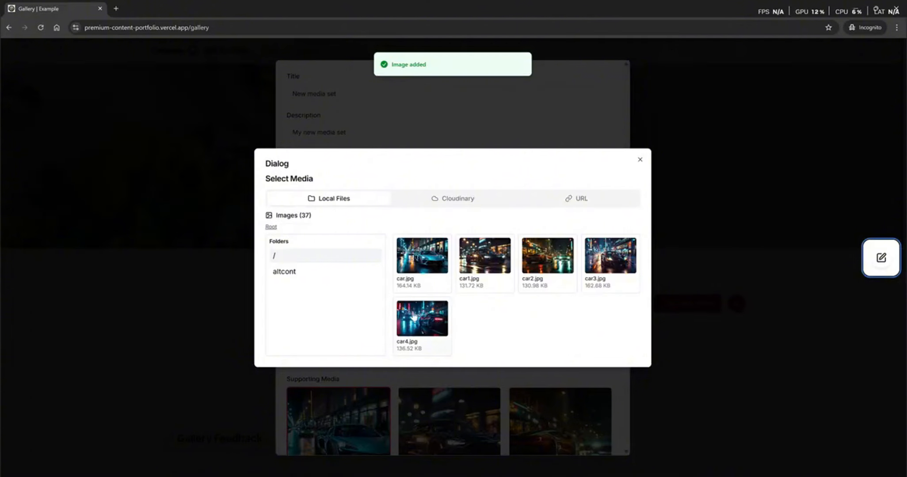
click(416, 318)
- Tag the set 'car' and create it
scroll(491, 313, down, 5)
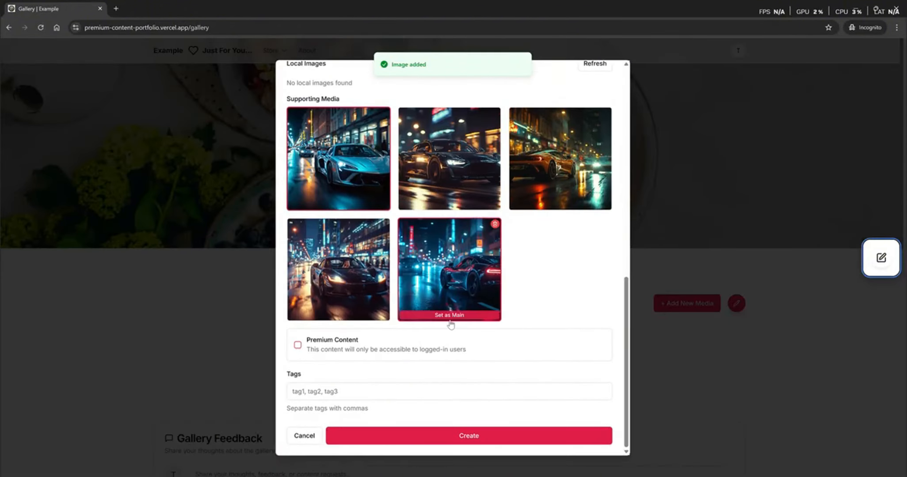
click(342, 394)
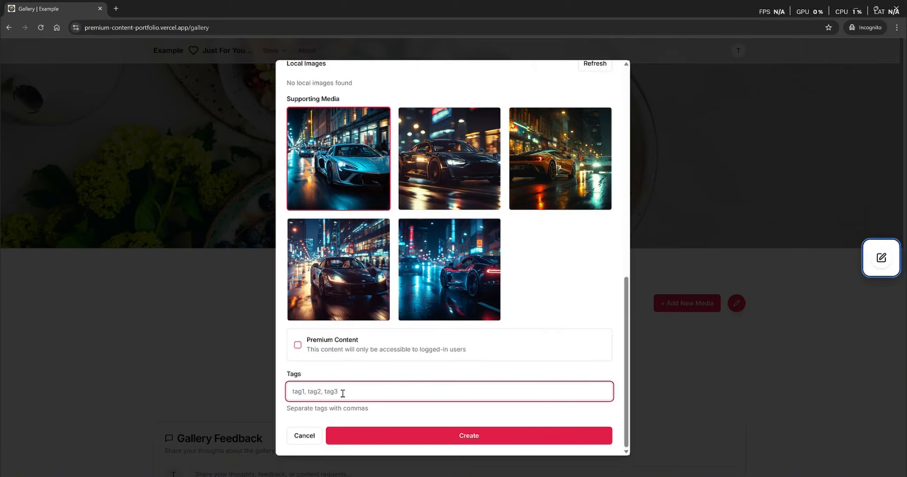
text(cars)
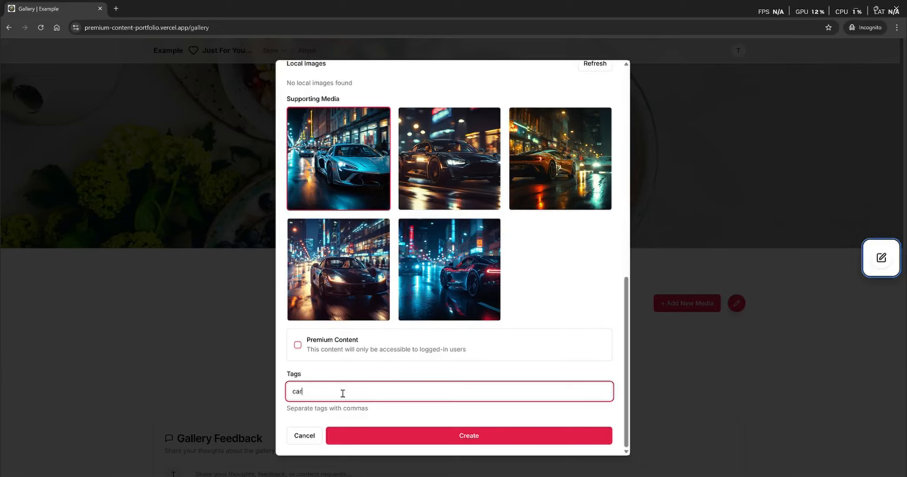
click(476, 438)
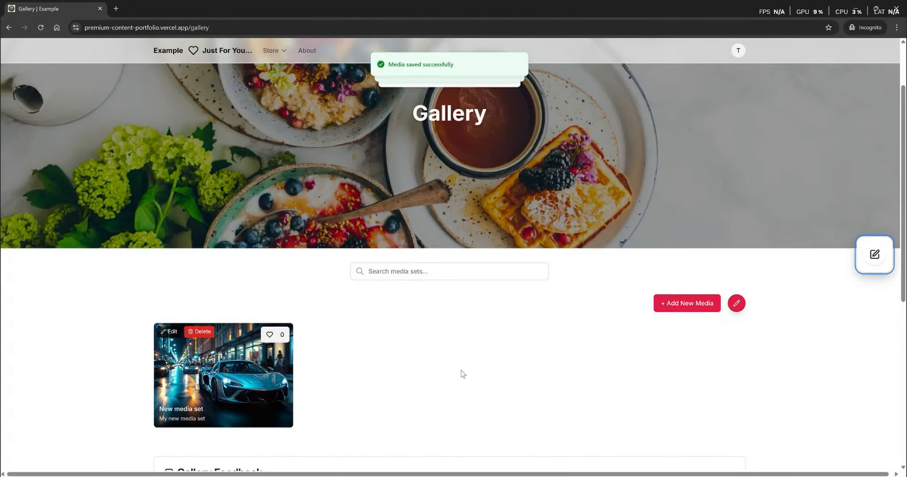
- Open New media set, page through its five car images enlarged, and return to Gallery
click(222, 381)
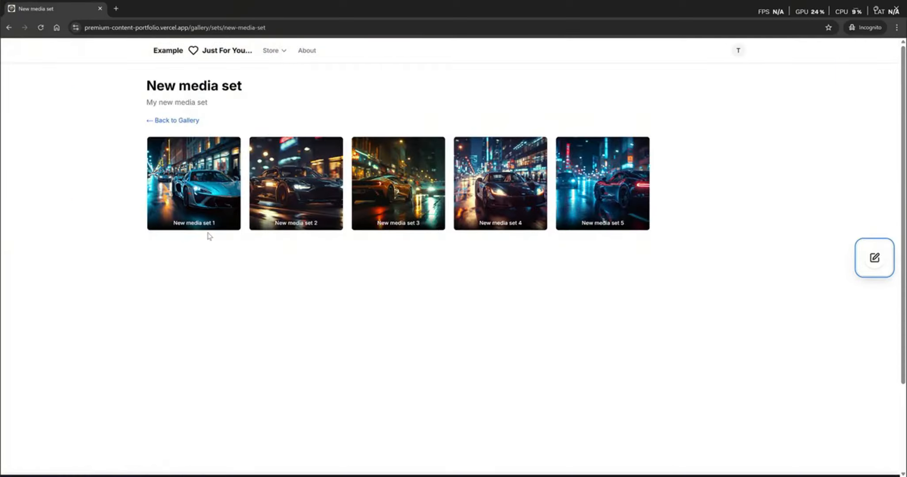
click(195, 190)
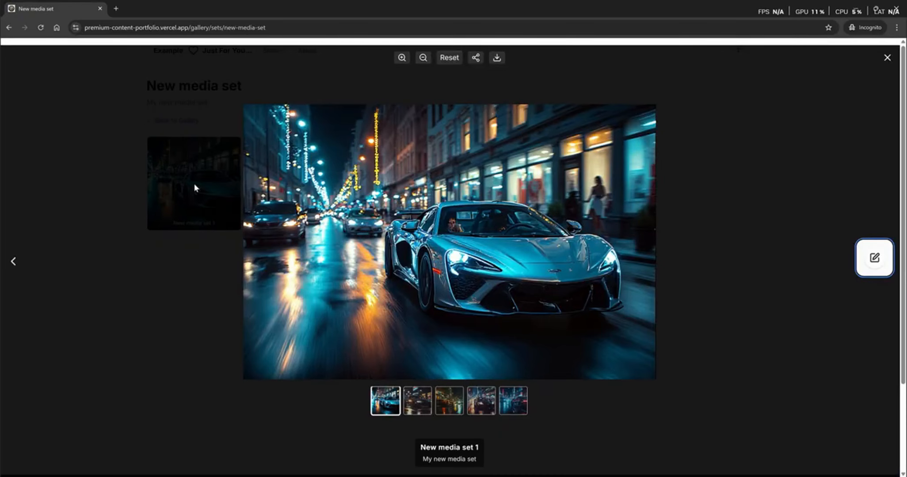
key(Right)
key(Right)
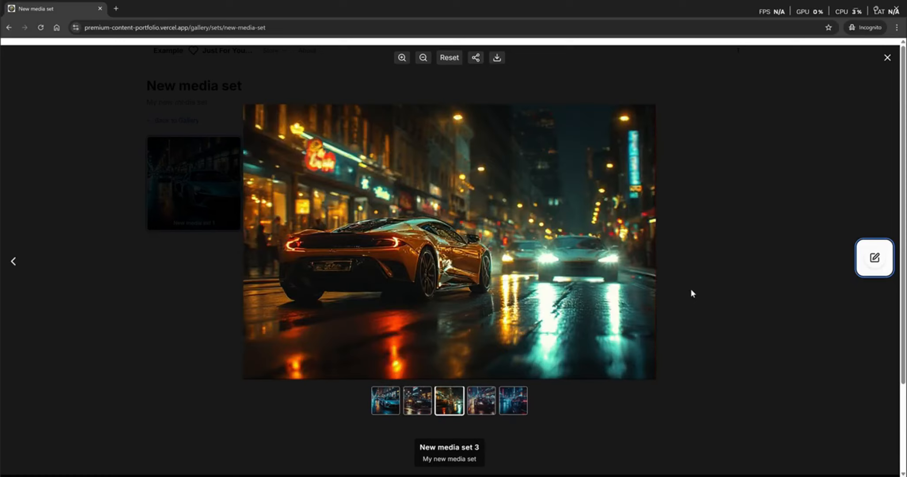
key(Right)
key(Right)
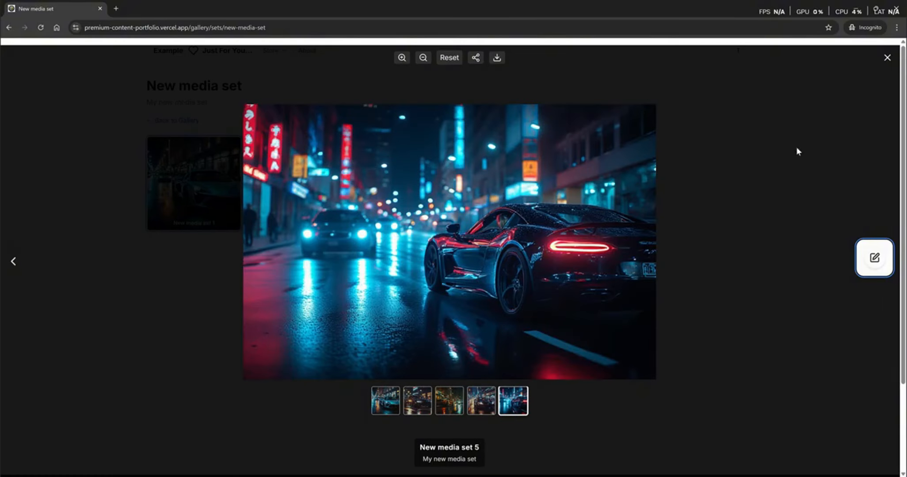
click(888, 58)
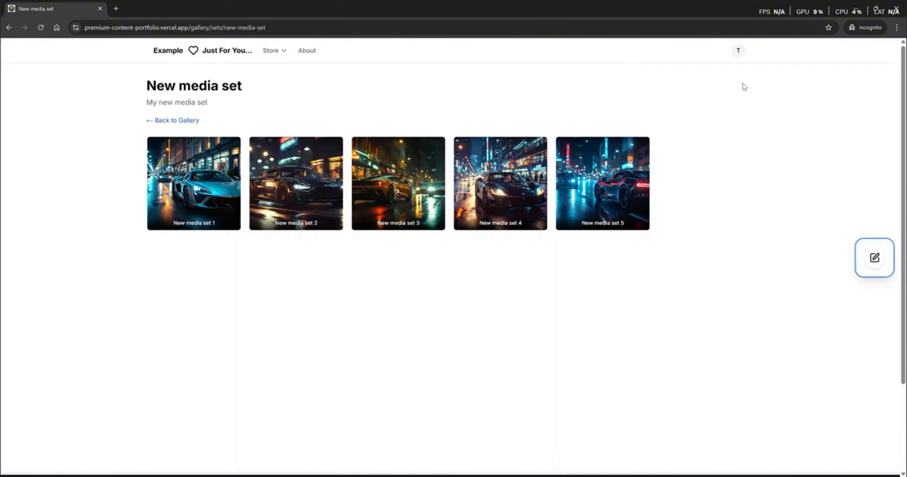
click(175, 124)
- Like New media set, post 'I like this gallery a great deal.', and flag that comment
scroll(426, 409, down, 3)
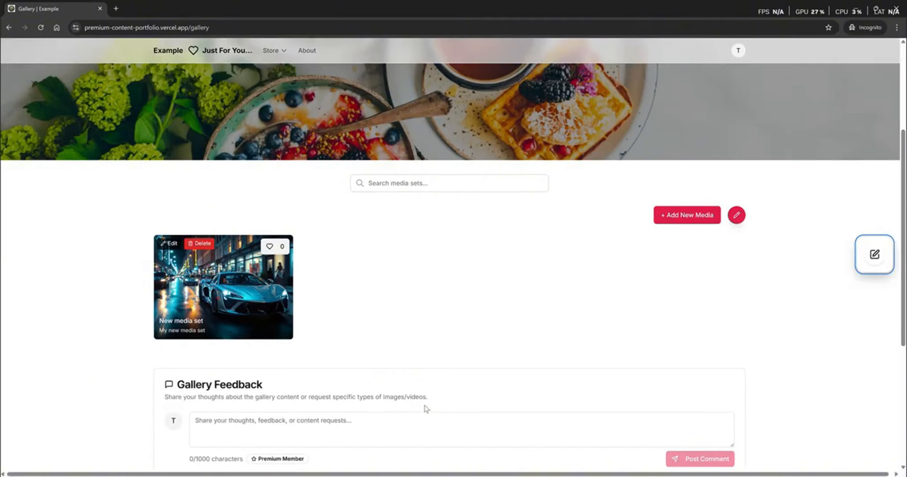
click(269, 247)
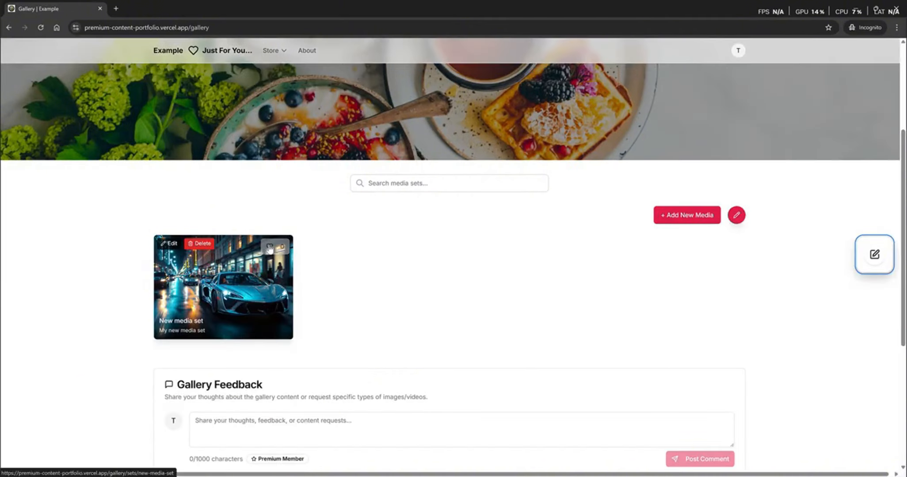
scroll(442, 322, down, 2)
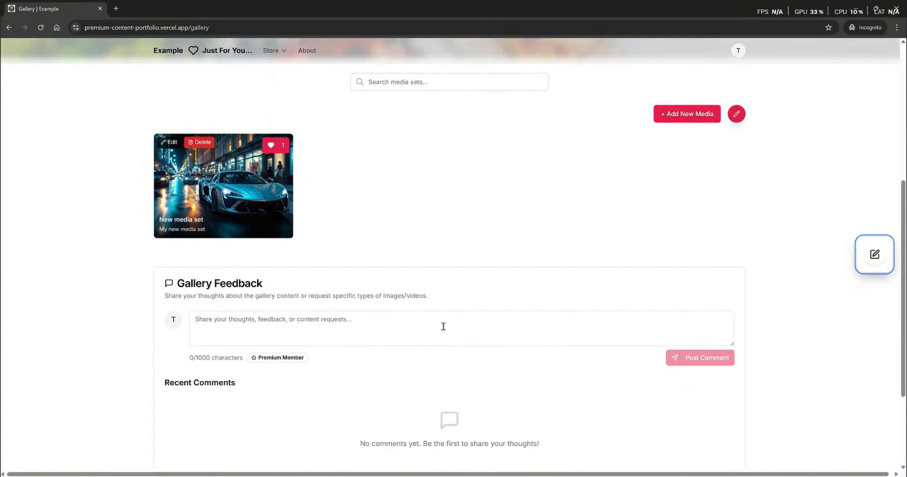
click(326, 327)
text(I )
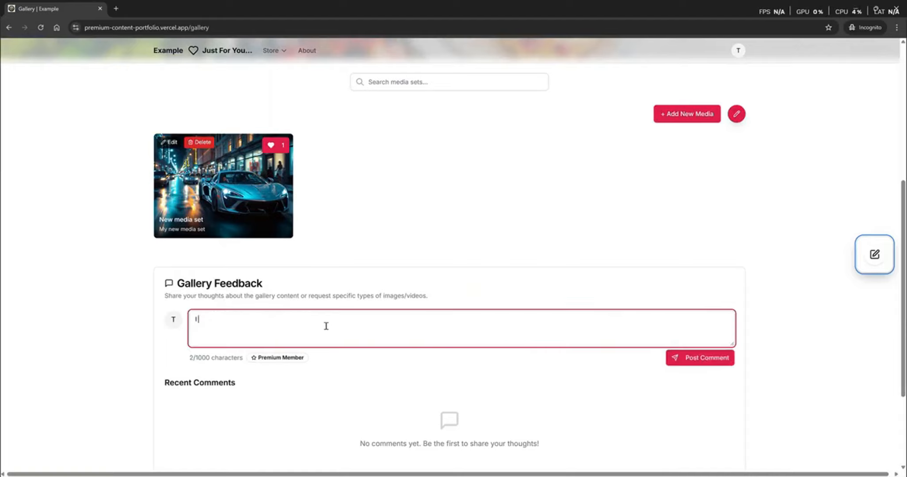
text(like this ga)
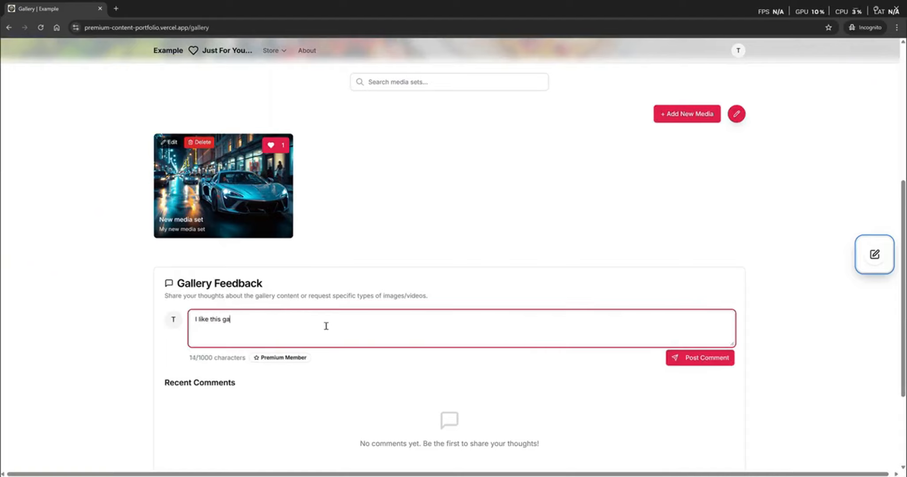
text(llery a gr)
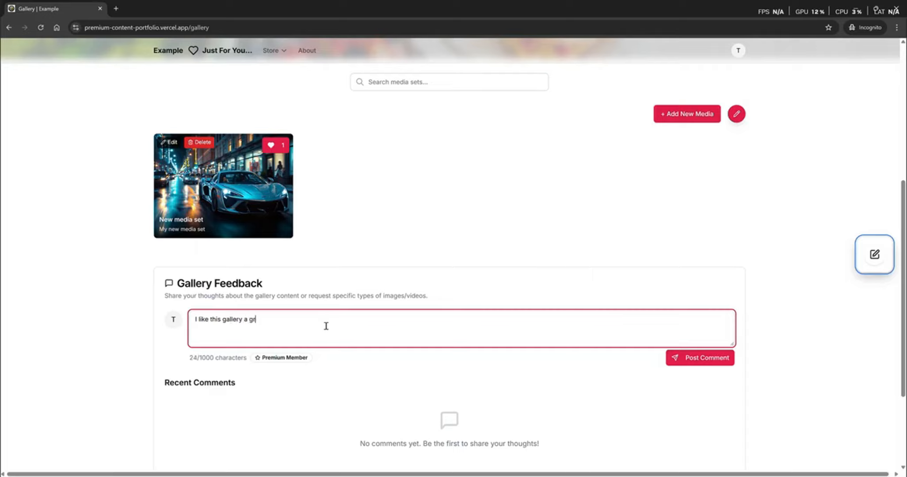
text(eat deal.)
click(690, 358)
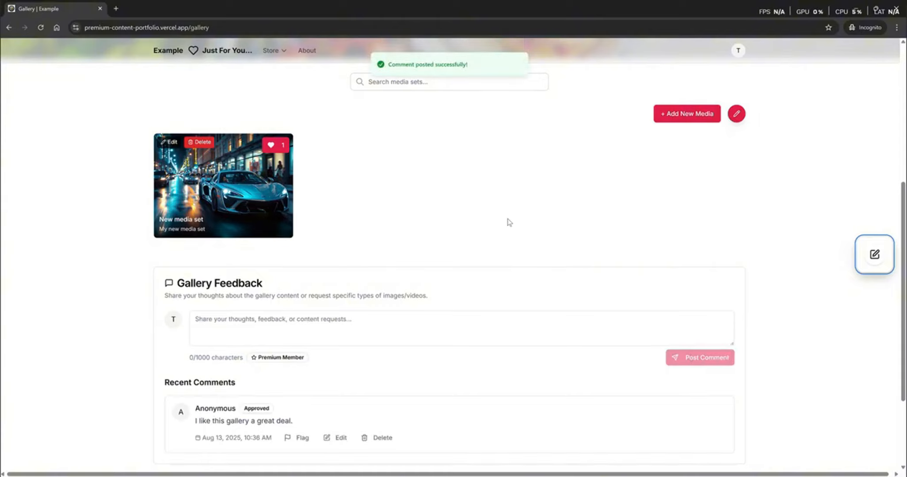
scroll(508, 222, down, 3)
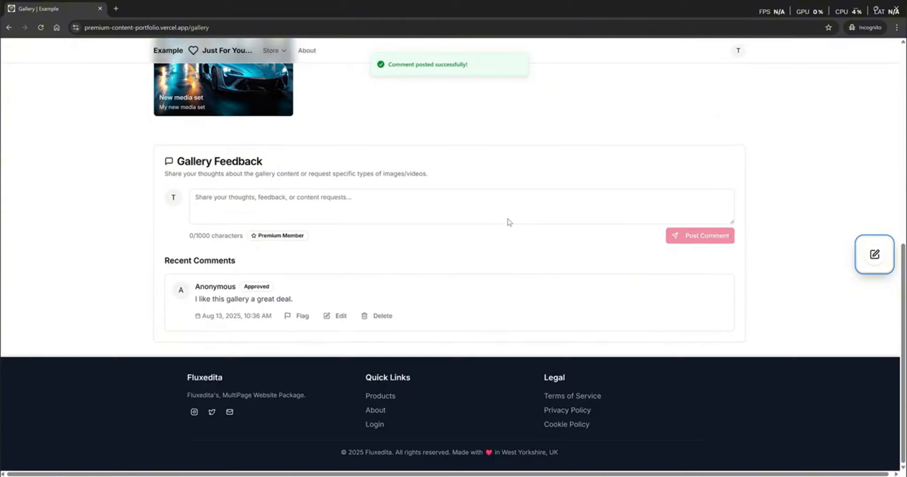
click(303, 321)
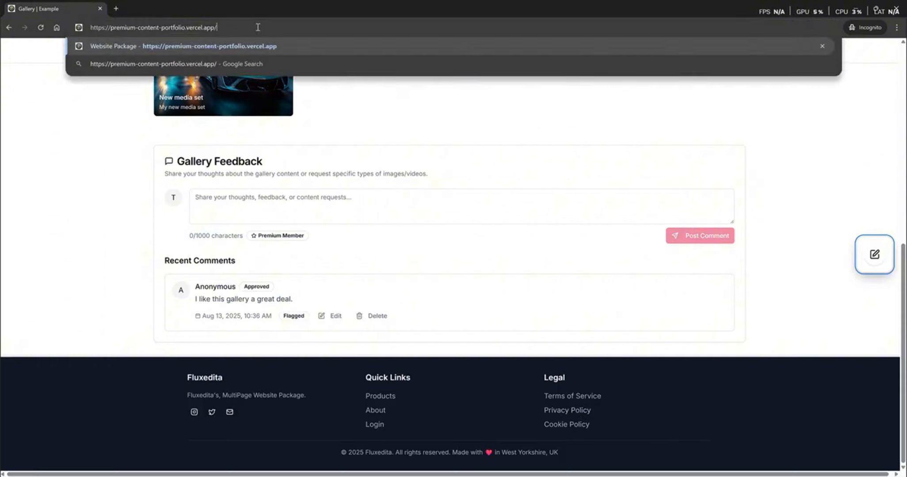
- Load admin/notifications and delete the flagged comment, confirming the deletion
text(admin/notifications)
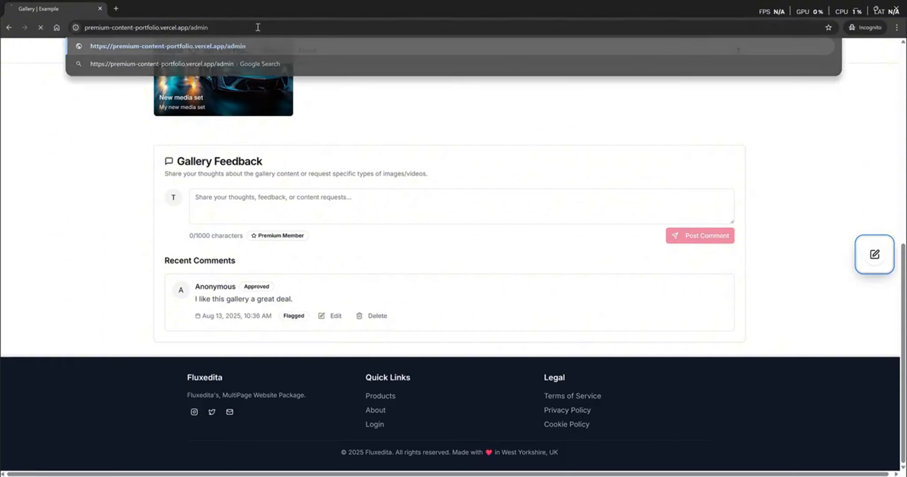
key(Return)
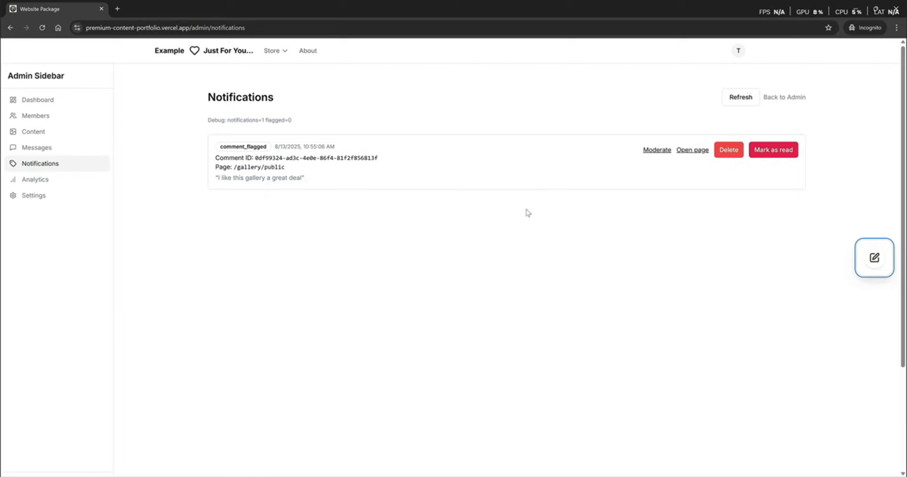
click(728, 153)
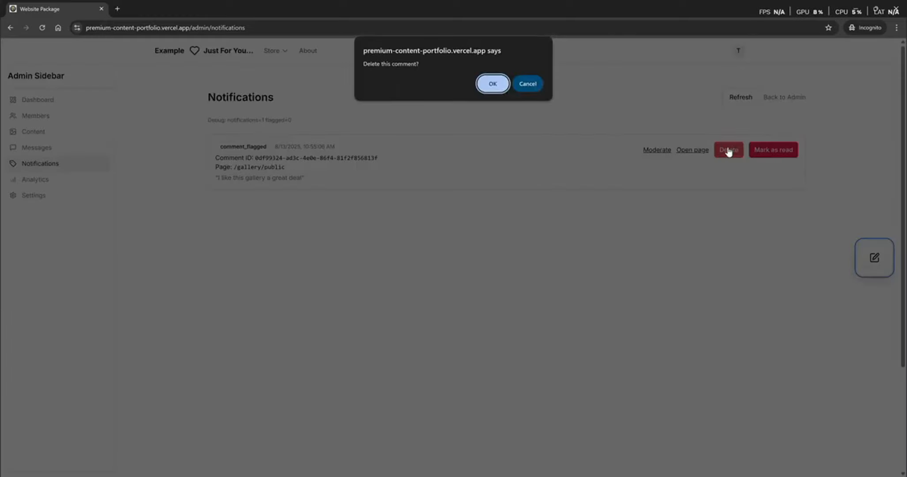
click(488, 90)
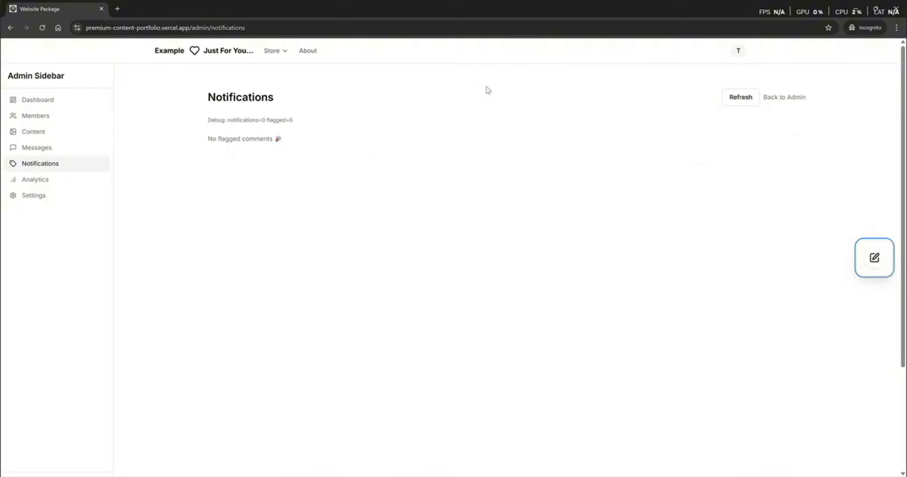
click(274, 50)
- Check the Gallery page once more in the incognito window
click(277, 101)
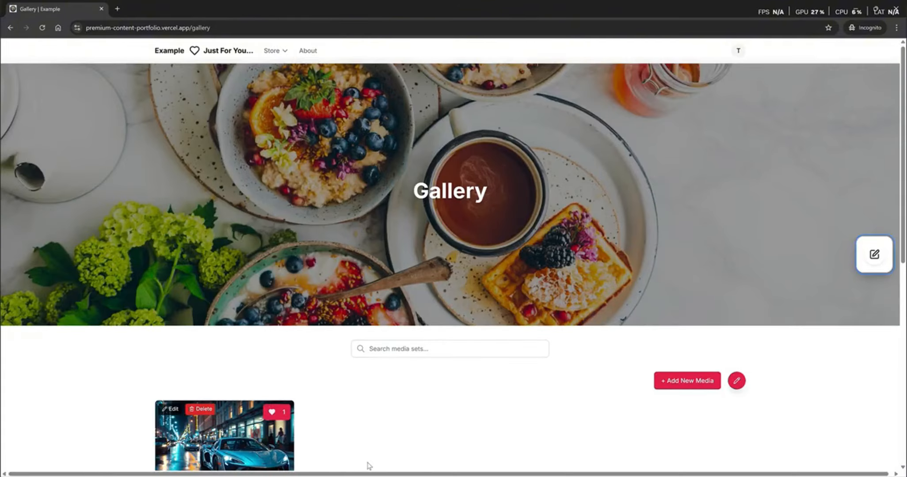
scroll(369, 466, down, 5)
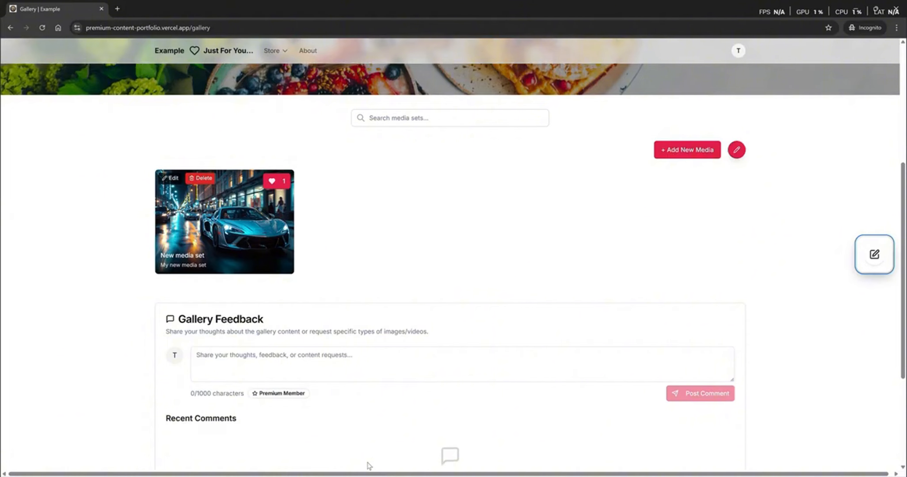
scroll(423, 294, up, 2)
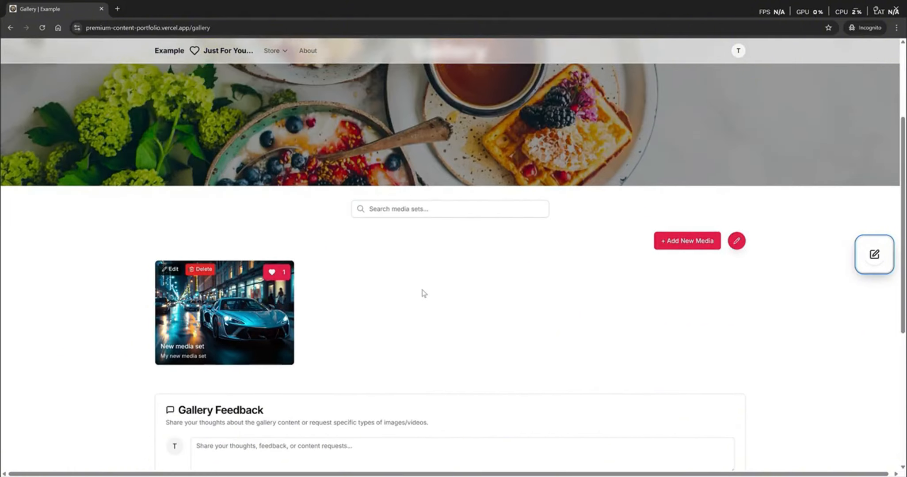
scroll(423, 293, up, 3)
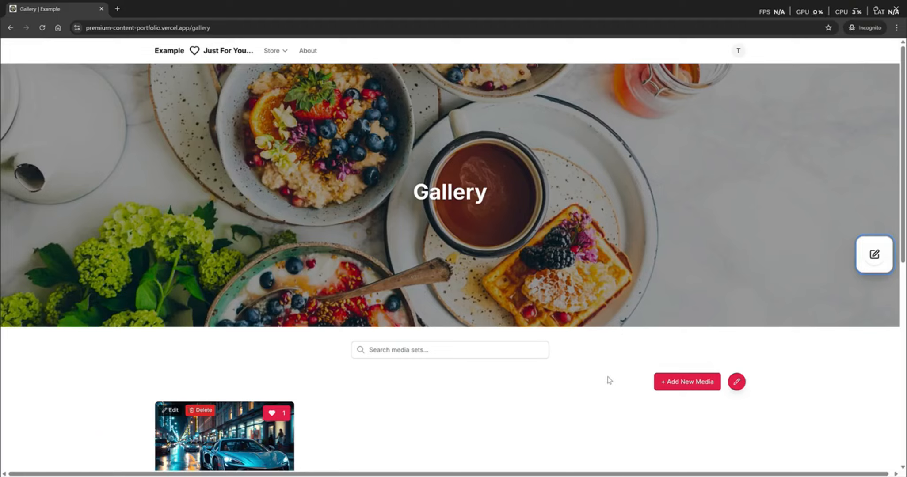
- Close the incognito window and open the live site from the premium-content-portfolio.vercel.app domain
click(895, 11)
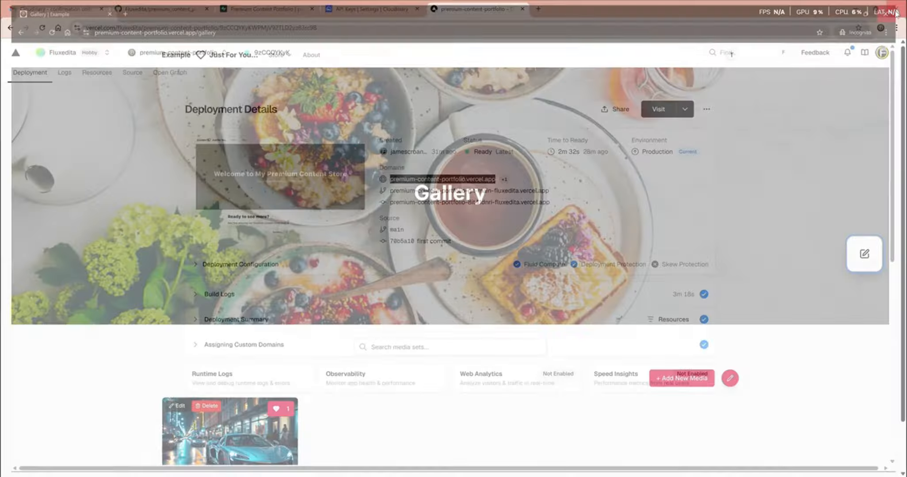
click(448, 224)
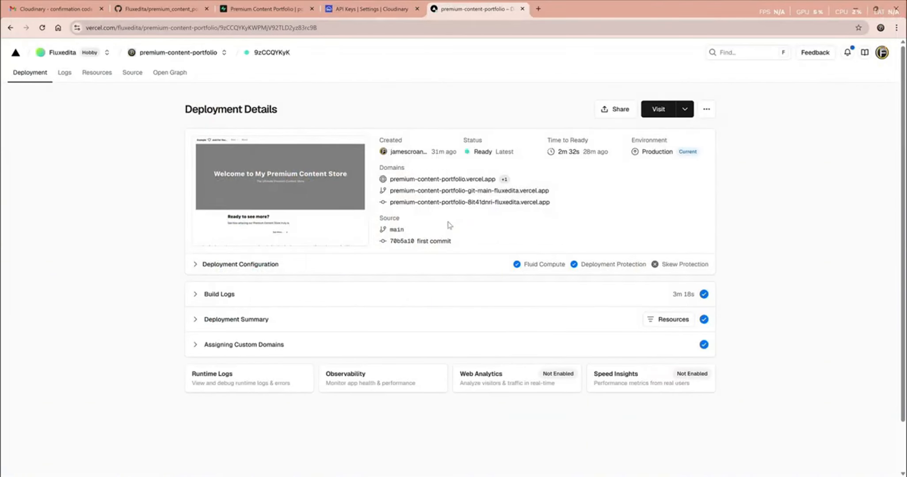
click(427, 179)
- Visit the Store page, then the Gallery page, as a logged-out visitor
scroll(426, 181, down, 5)
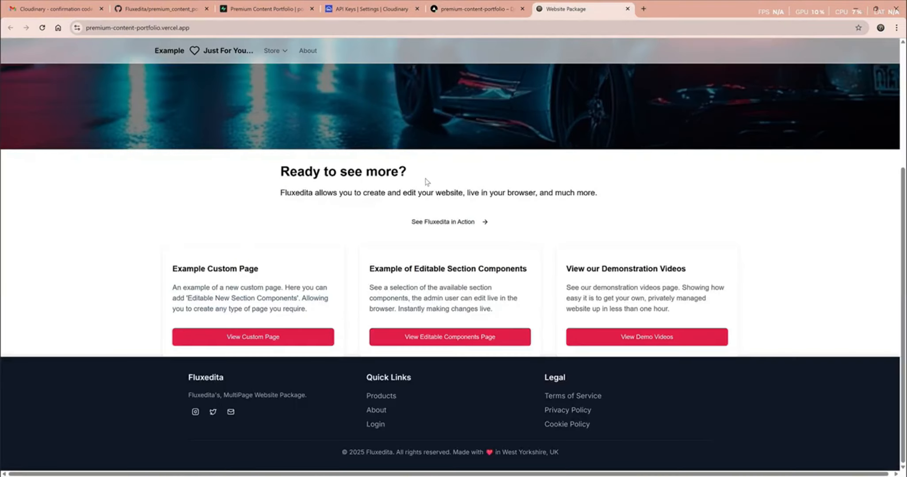
scroll(425, 178, up, 5)
mouse_move(279, 51)
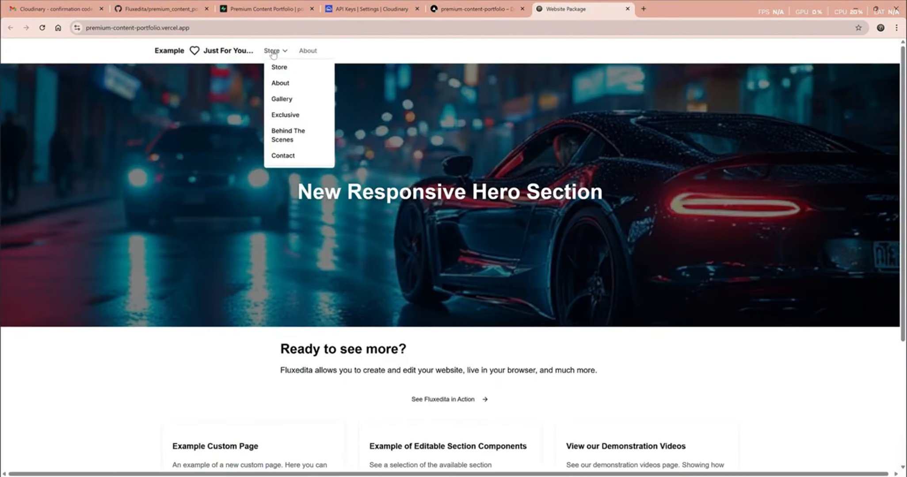
click(277, 69)
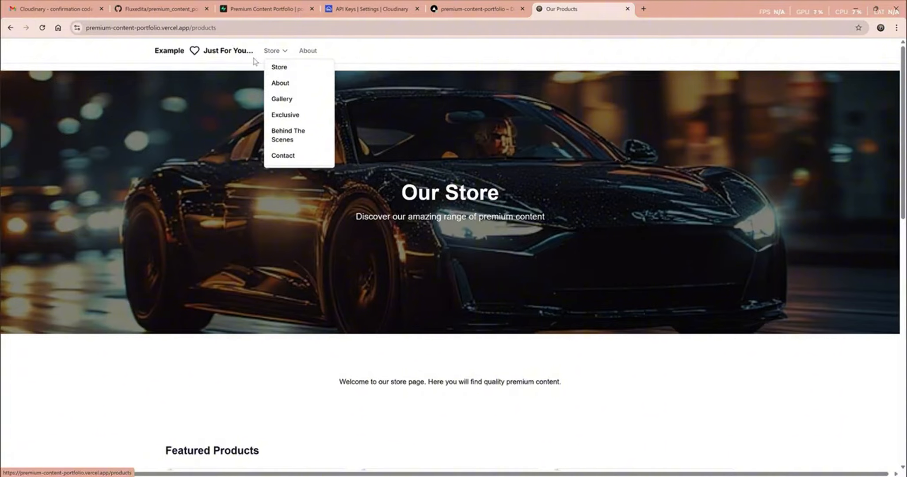
mouse_move(279, 52)
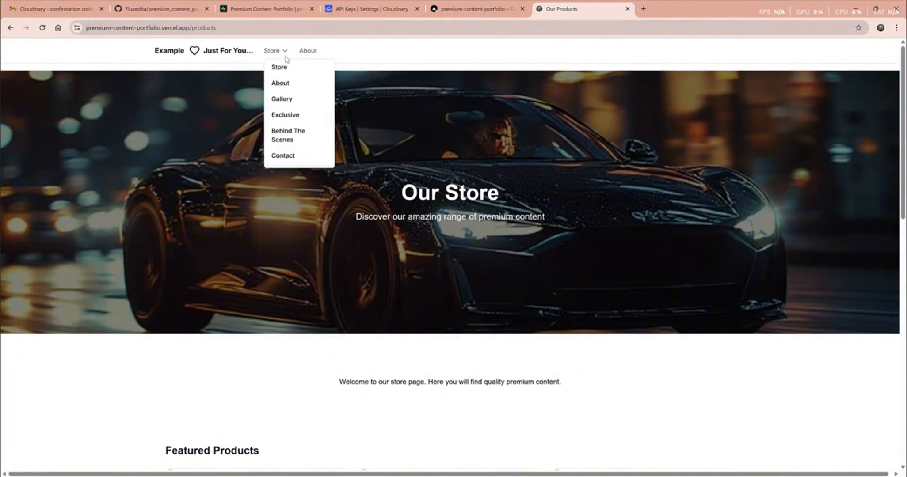
click(282, 98)
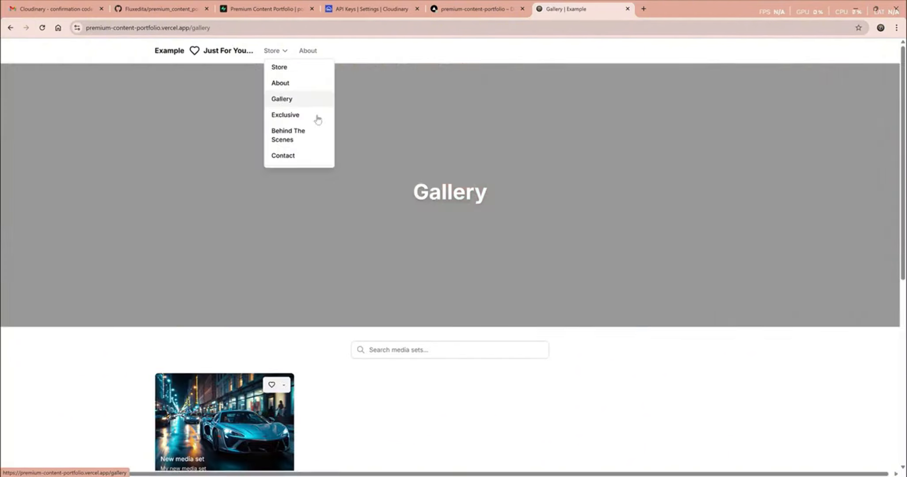
scroll(531, 383, down, 6)
scroll(530, 384, down, 1)
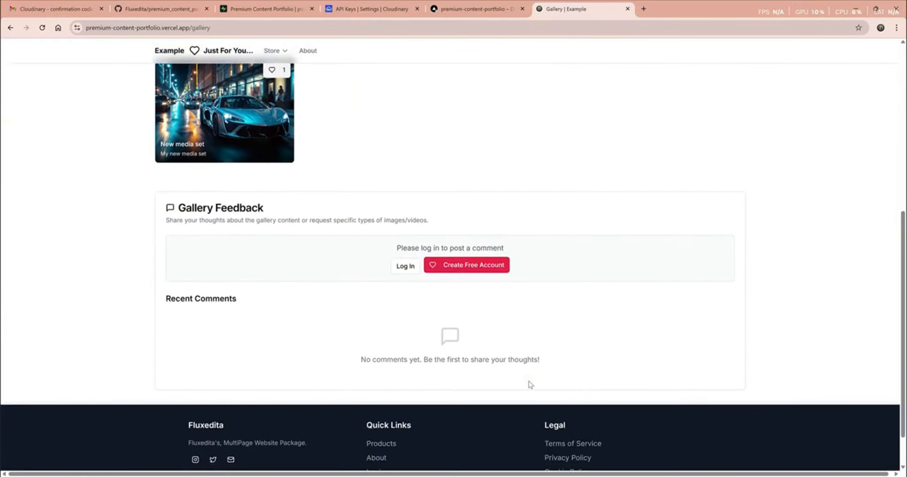
scroll(531, 385, up, 3)
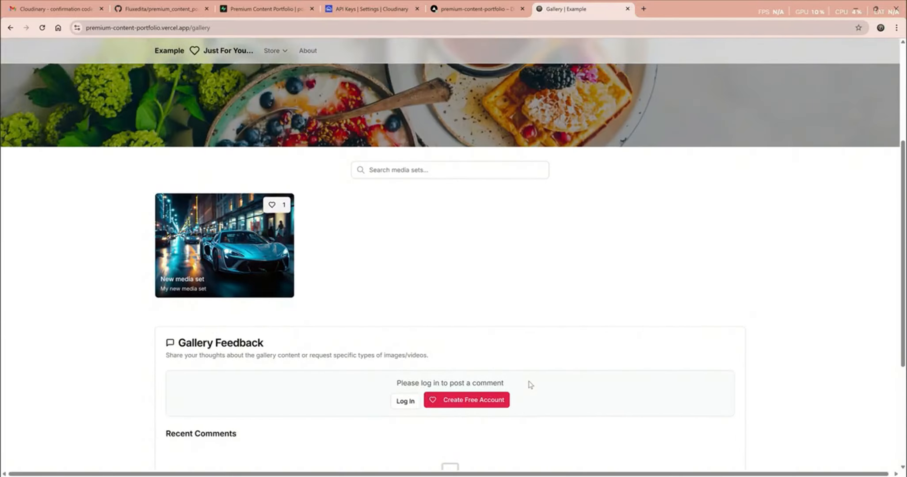
scroll(530, 384, up, 1)
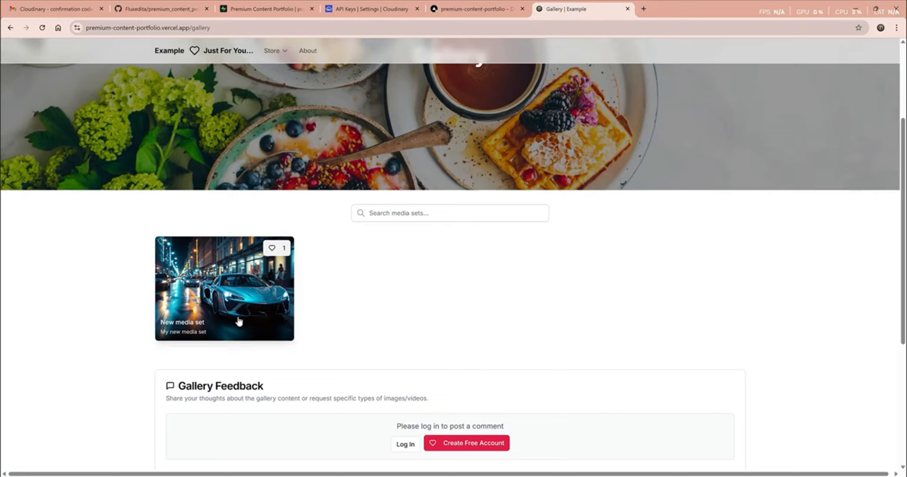
- Browse the New media set images enlarged and attempt to download one
click(226, 313)
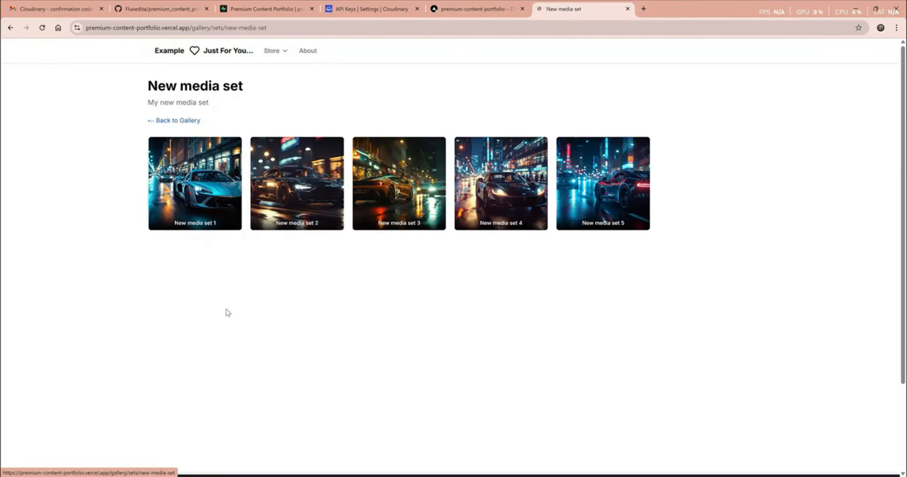
click(187, 183)
key(Right)
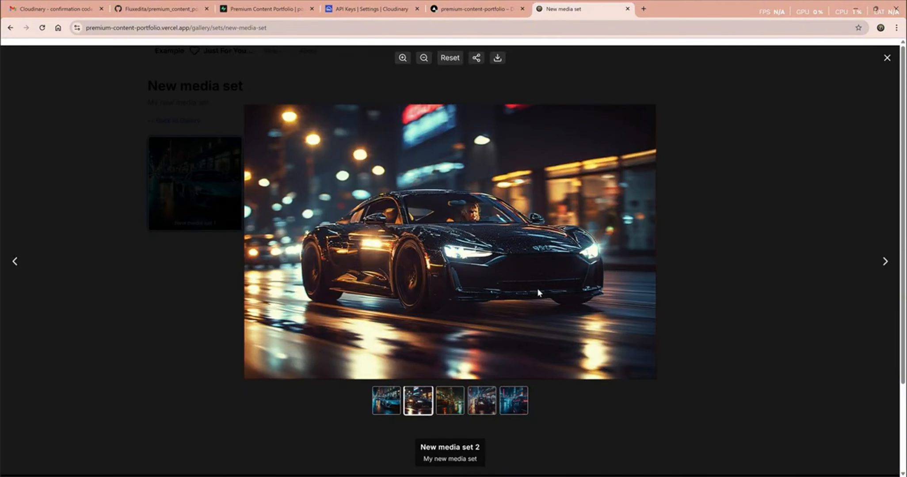
key(Right)
key(Right)
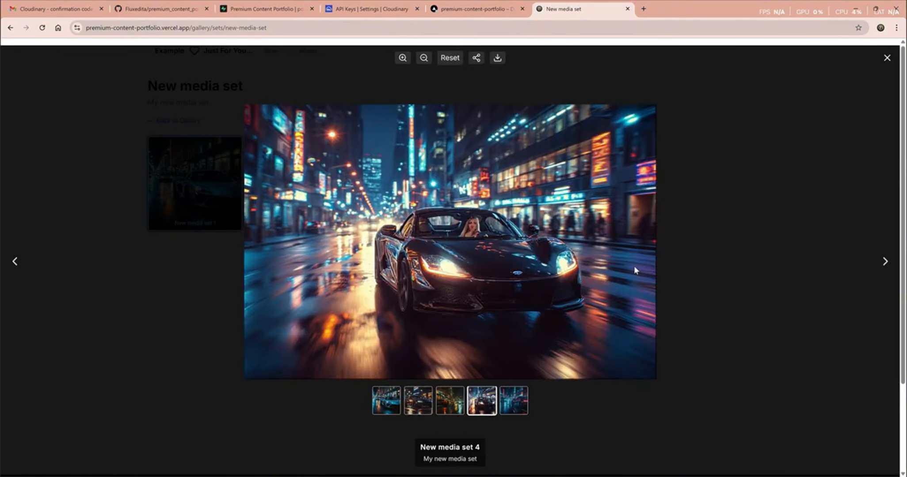
click(498, 58)
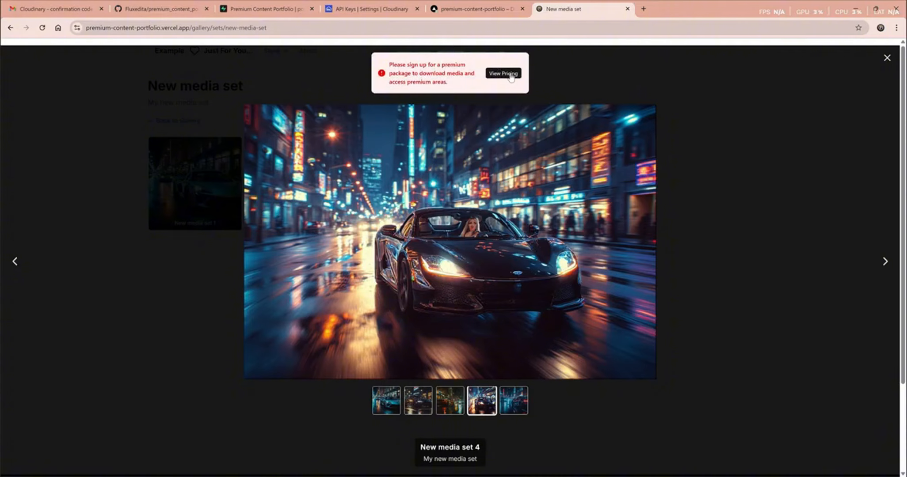
click(887, 58)
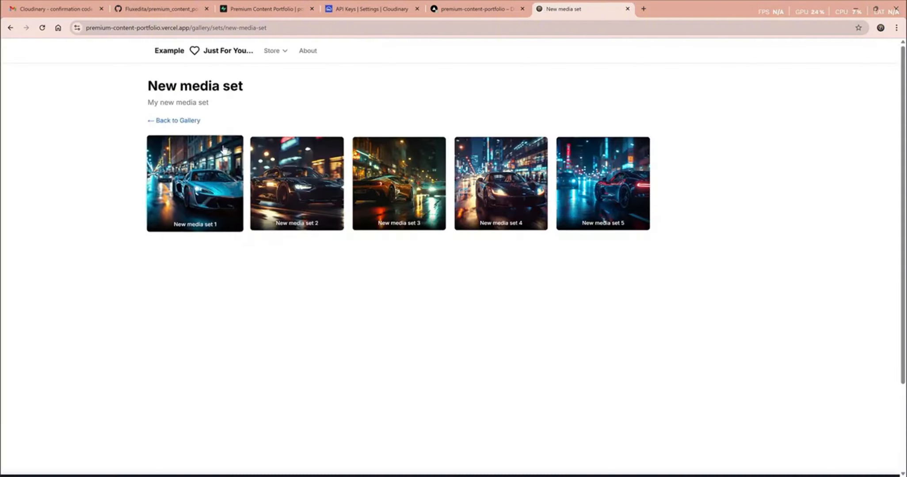
click(193, 121)
- Try to favourite New media set, then scroll down to the login-required feedback box
scroll(345, 323, down, 3)
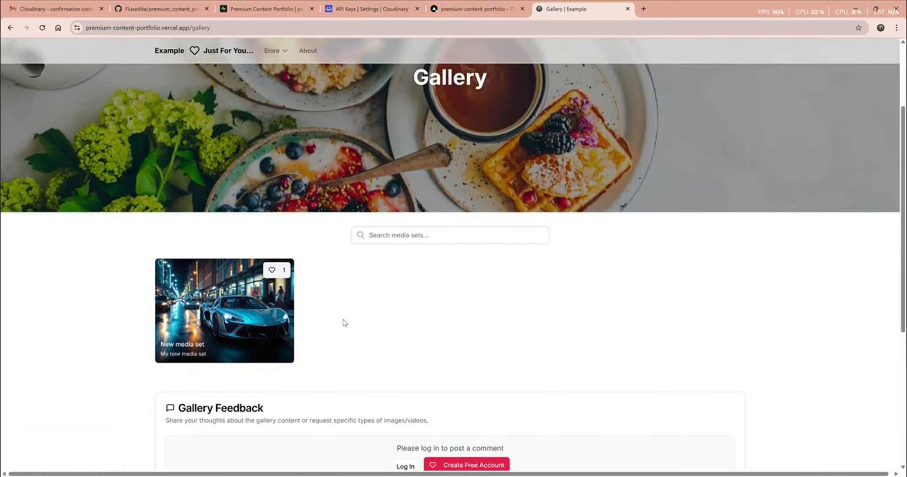
click(274, 271)
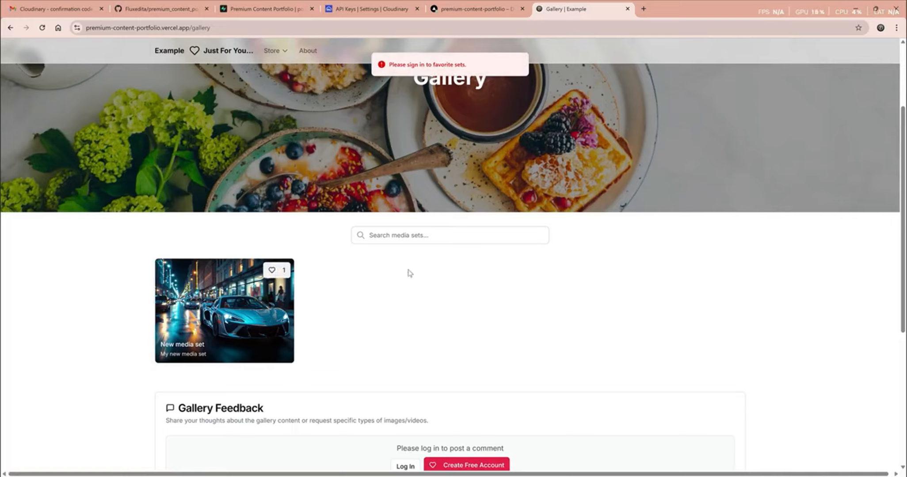
scroll(390, 343, down, 5)
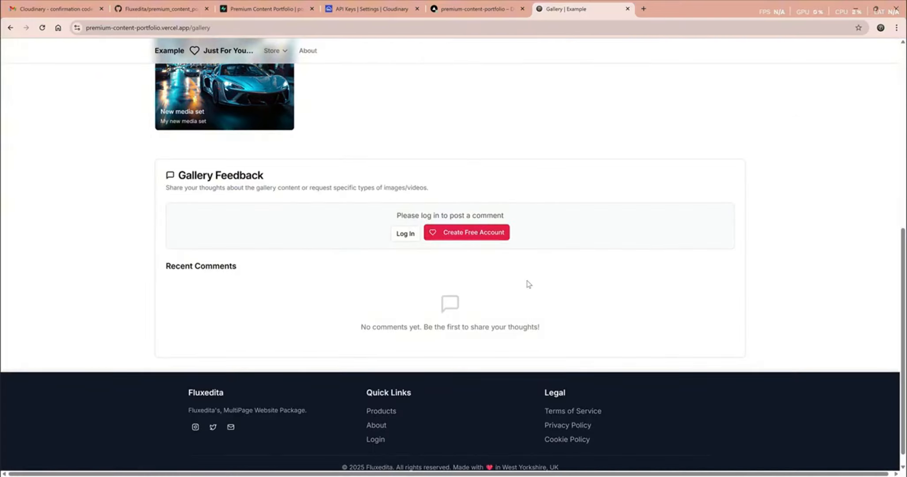
- Register a free account with Create Basic Account, then log in with it
click(465, 238)
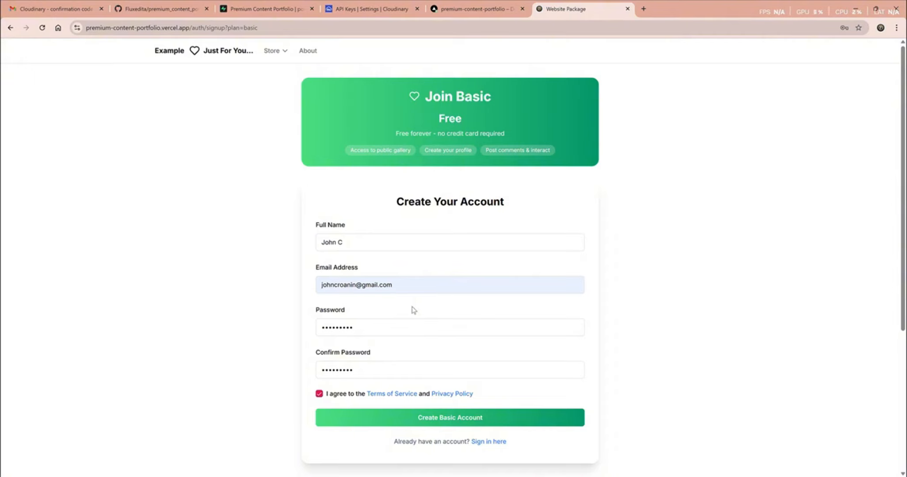
click(443, 422)
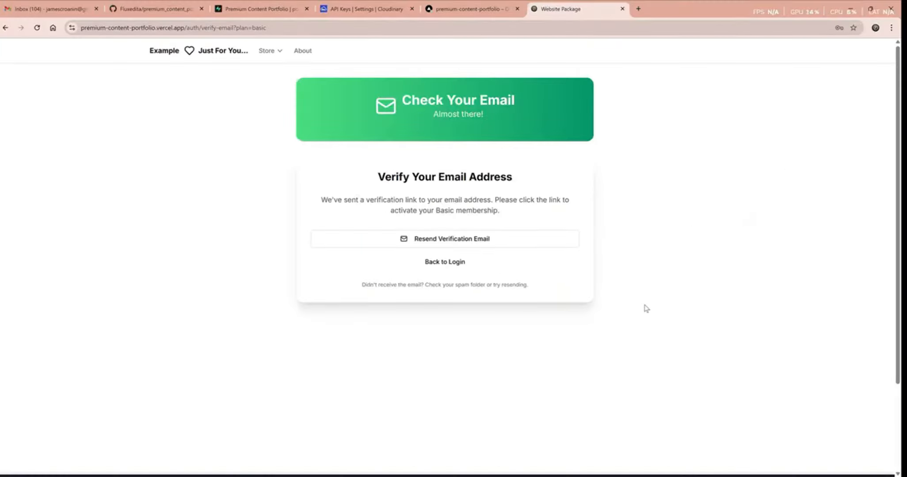
click(445, 266)
click(463, 170)
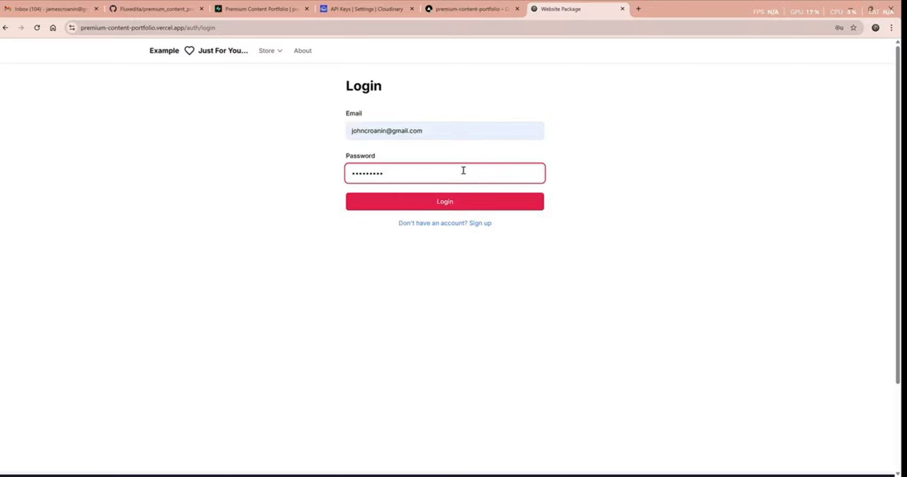
click(640, 148)
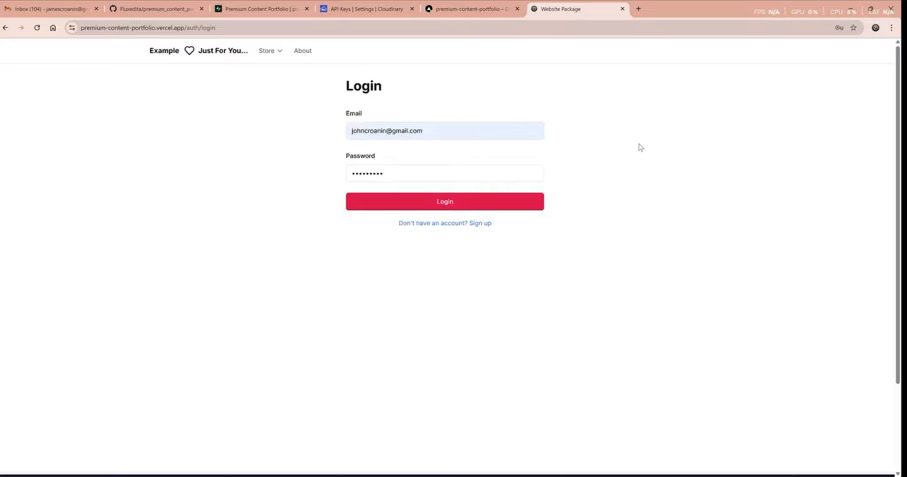
click(444, 203)
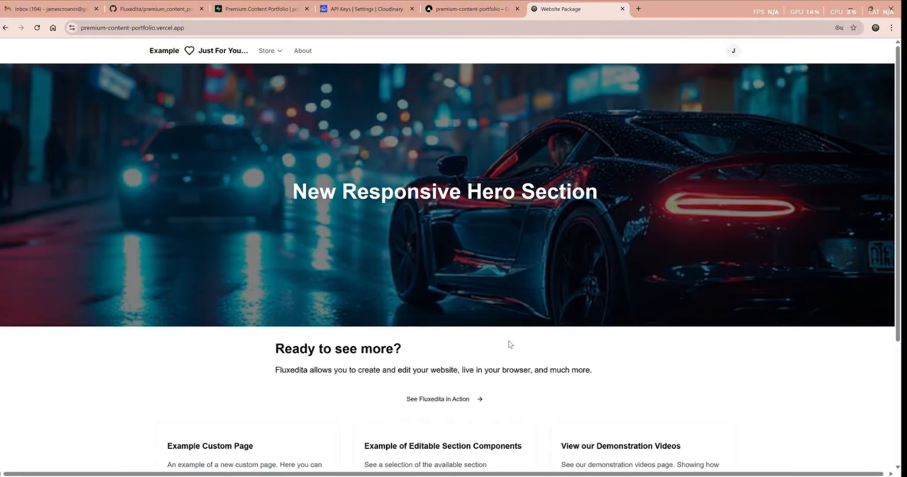
- View the Basic member's own profile page from the account menu
scroll(509, 345, down, 4)
scroll(511, 344, up, 4)
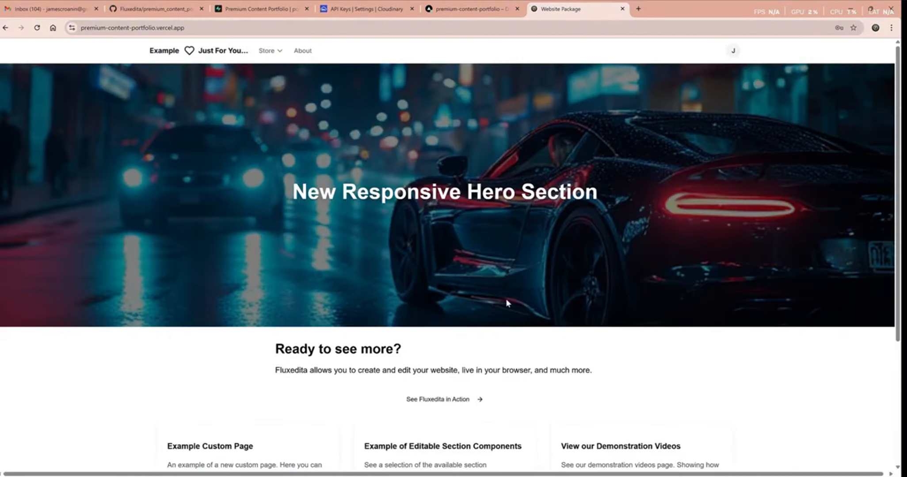
click(733, 53)
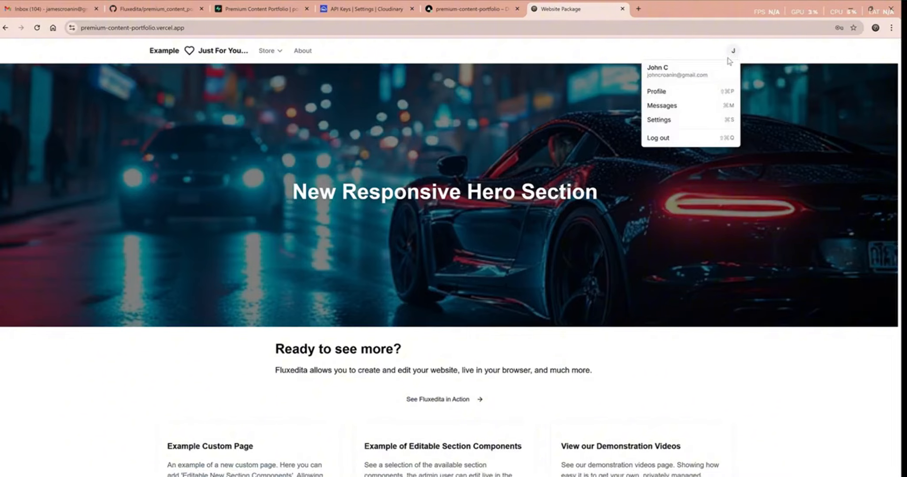
click(657, 91)
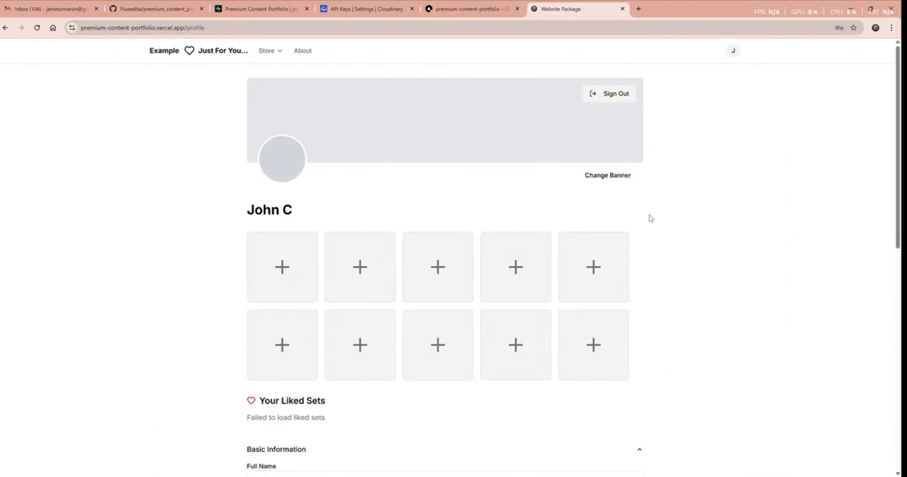
- Post the comment 'Leave a comment' in the Gallery Feedback section
click(268, 51)
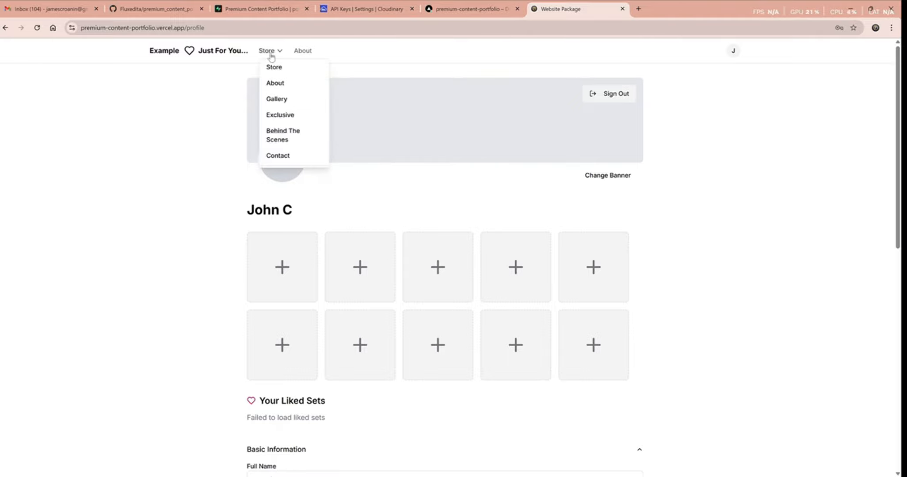
click(274, 101)
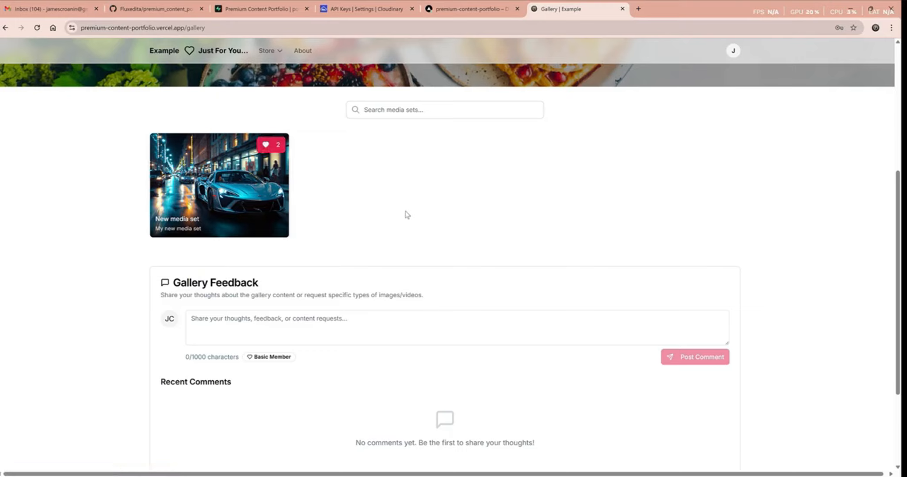
click(338, 330)
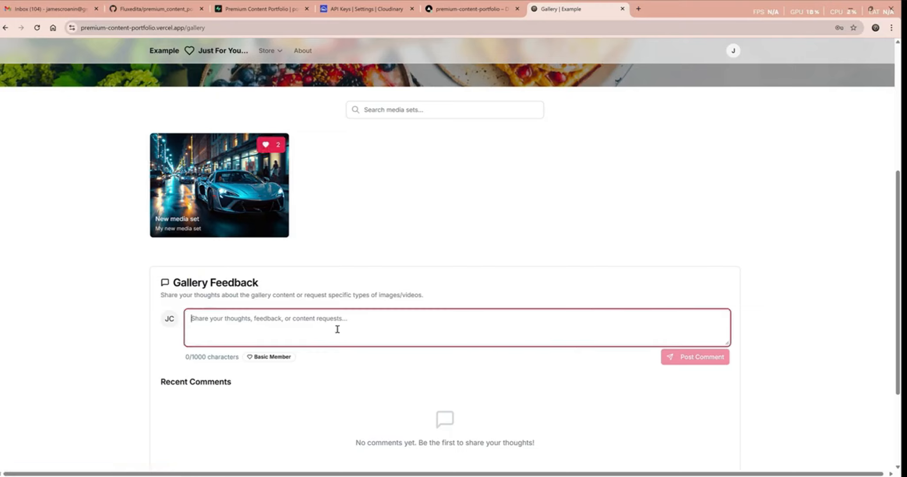
text(Leave a c)
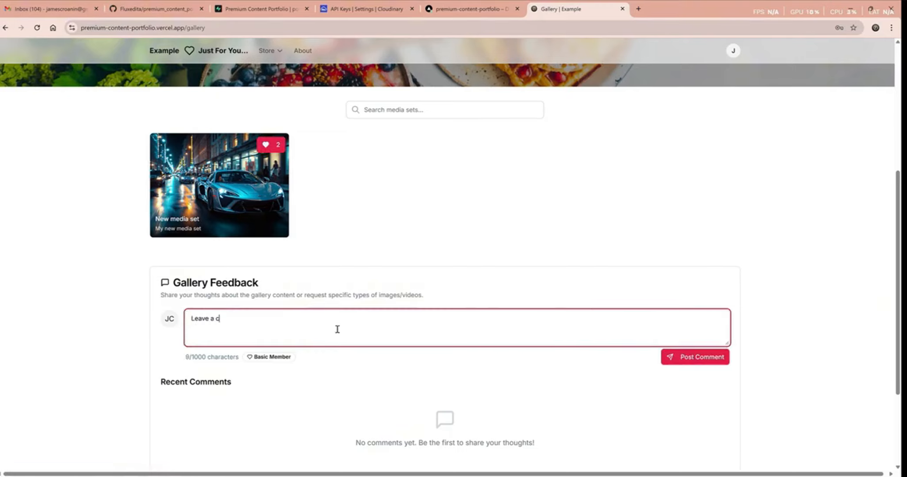
text(omment)
click(672, 364)
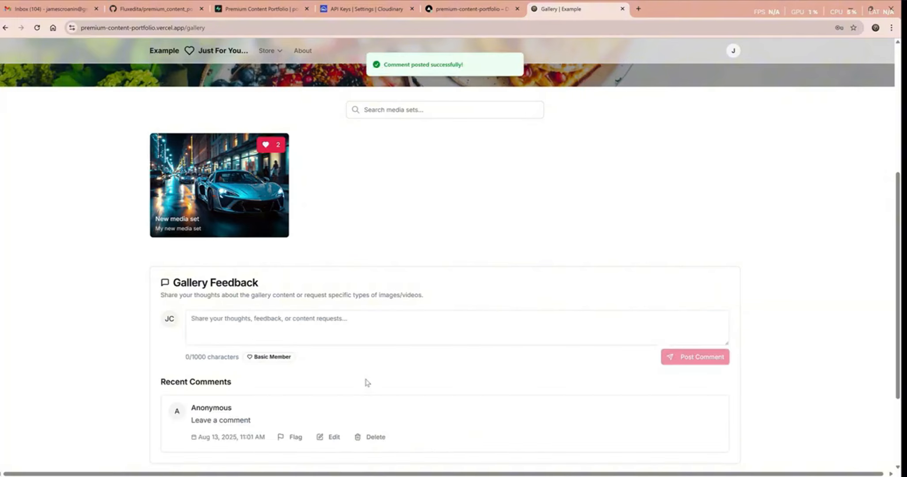
scroll(375, 385, up, 4)
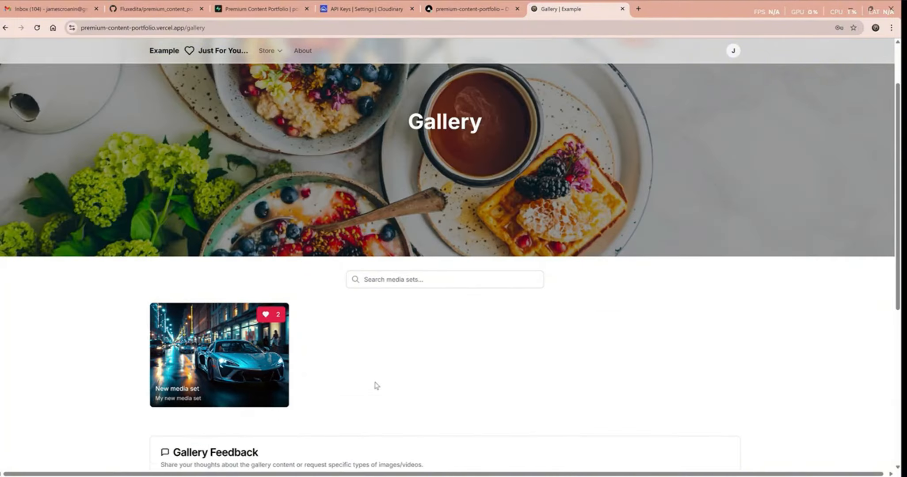
click(268, 50)
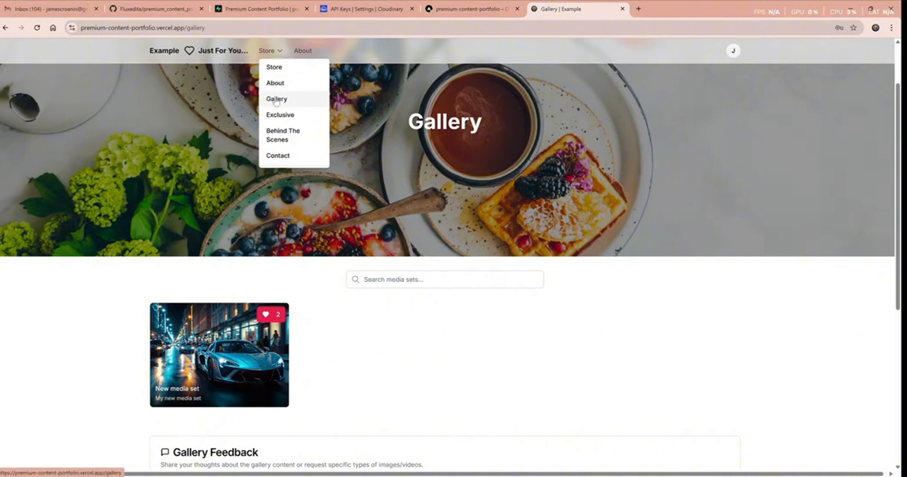
- Try the Exclusive page as a Basic member and land on Membership Packages pricing
click(274, 117)
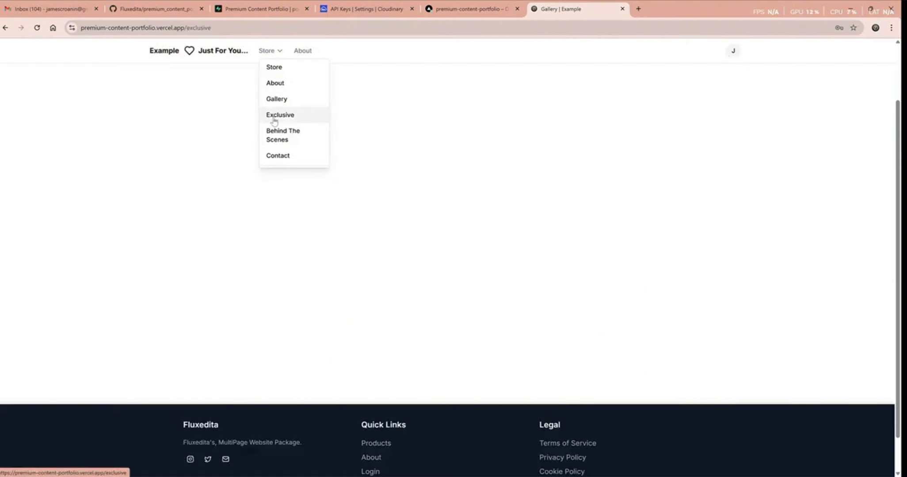
scroll(516, 344, down, 6)
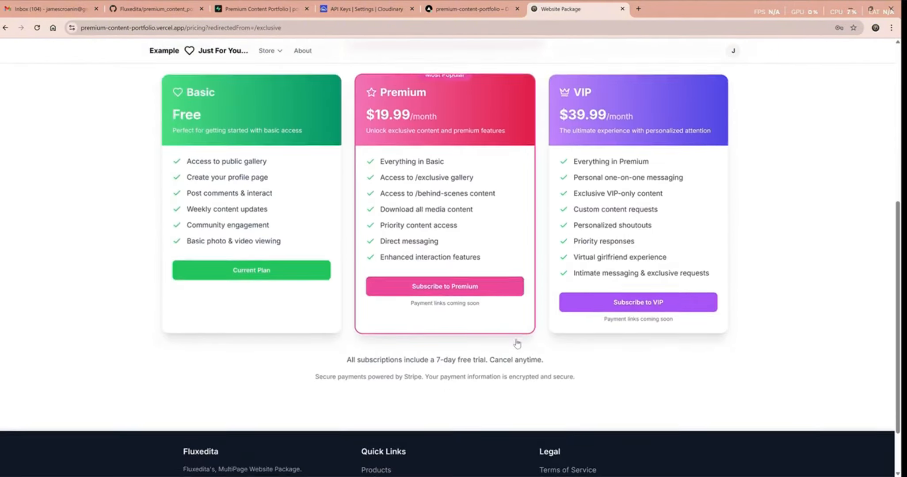
scroll(483, 354, up, 6)
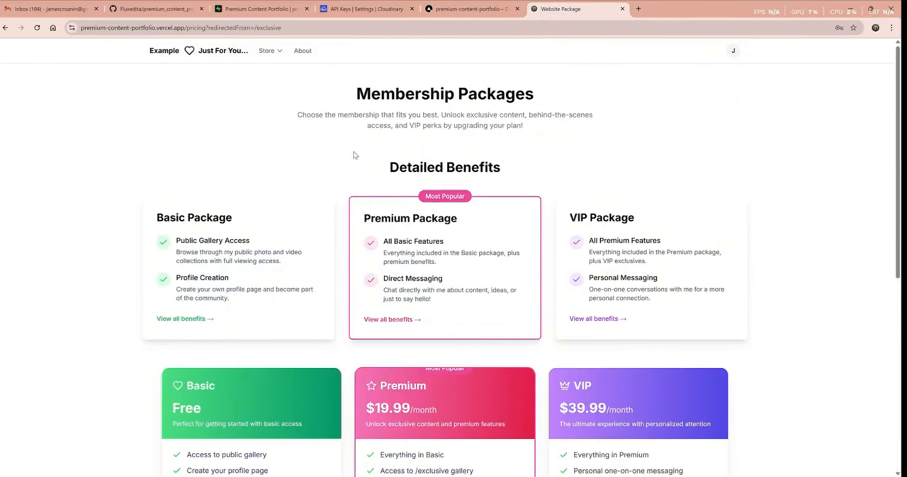
click(270, 52)
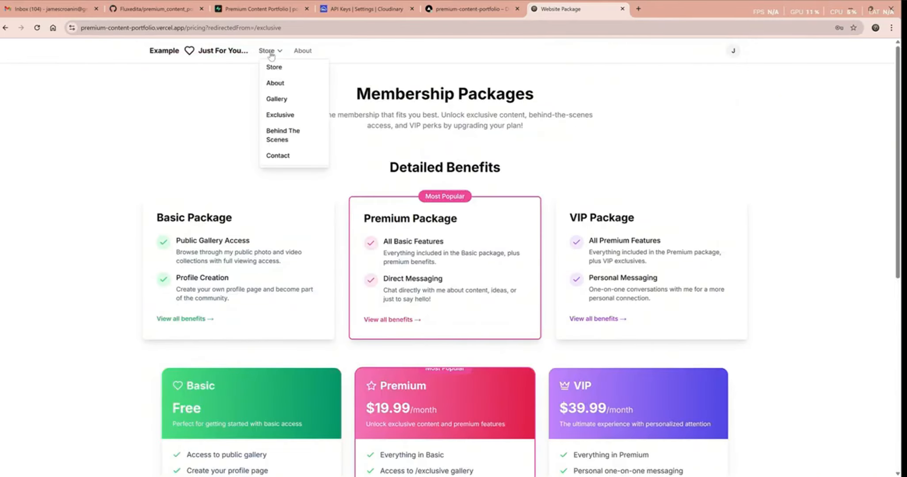
- Reopen the Gallery page and check that the posted comment appears under Recent Comments
click(274, 98)
scroll(338, 392, down, 4)
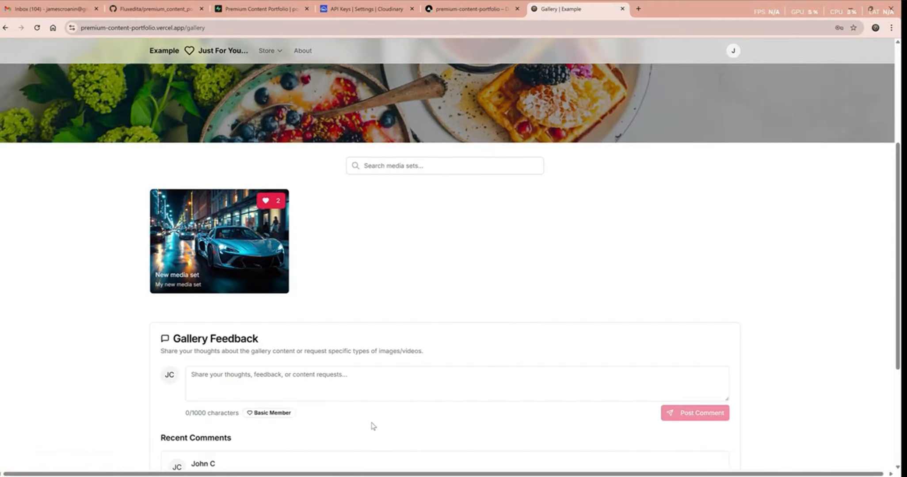
scroll(359, 428, down, 4)
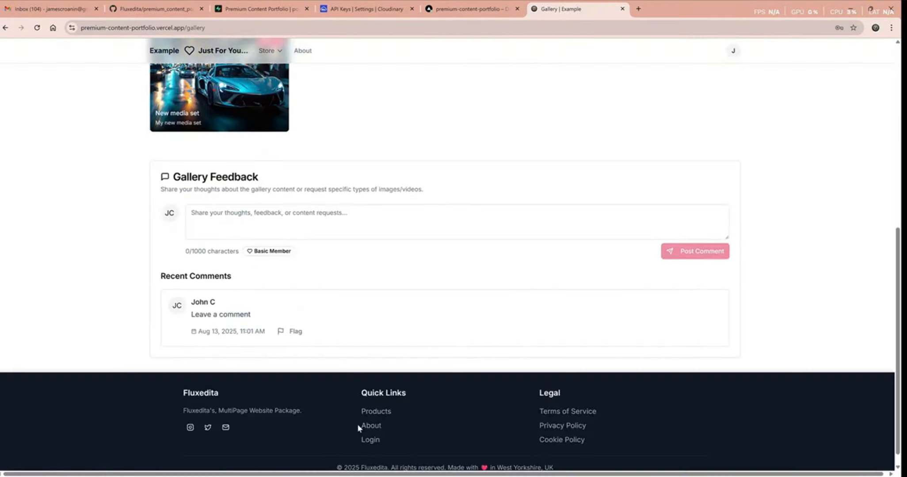
scroll(359, 429, up, 8)
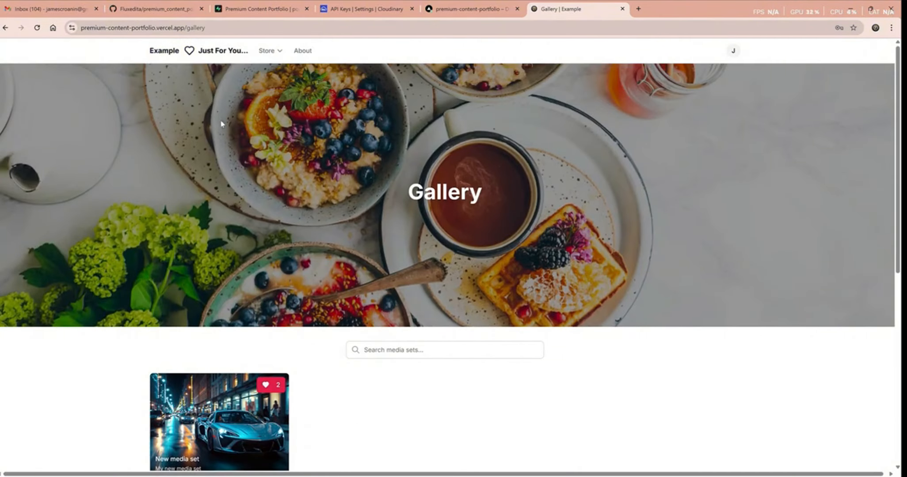
click(255, 28)
- Go to the /members community page and open the premium test member's profile
click(255, 28)
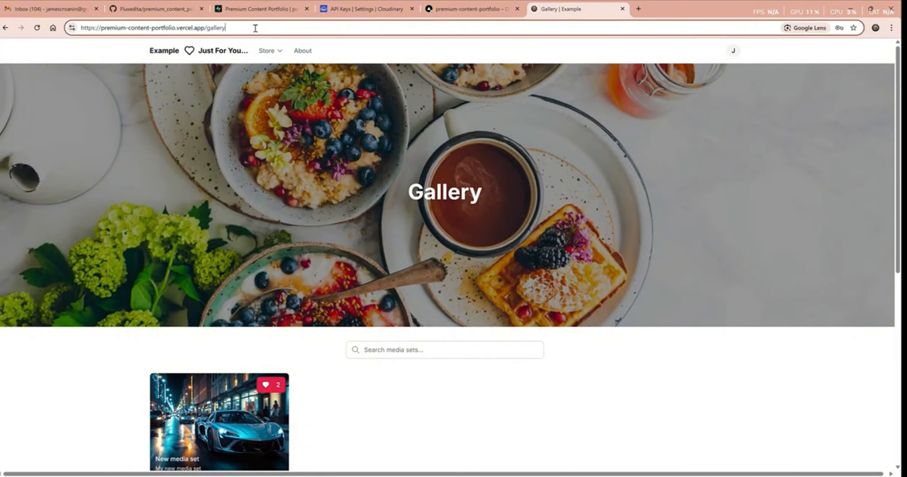
key(BackSpace)
key(BackSpace)
key(BackSpace)
key(BackSpace)
key(BackSpace)
key(BackSpace)
key(BackSpace)
text(members)
key(Return)
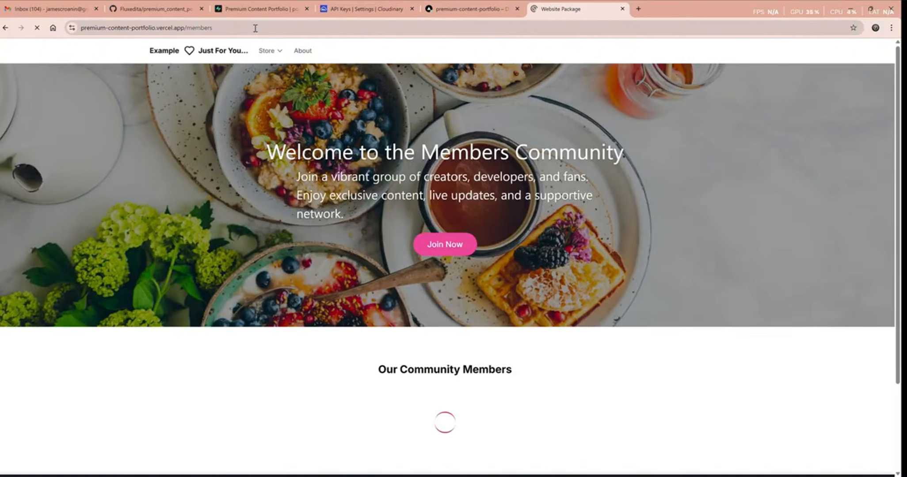
scroll(354, 292, down, 3)
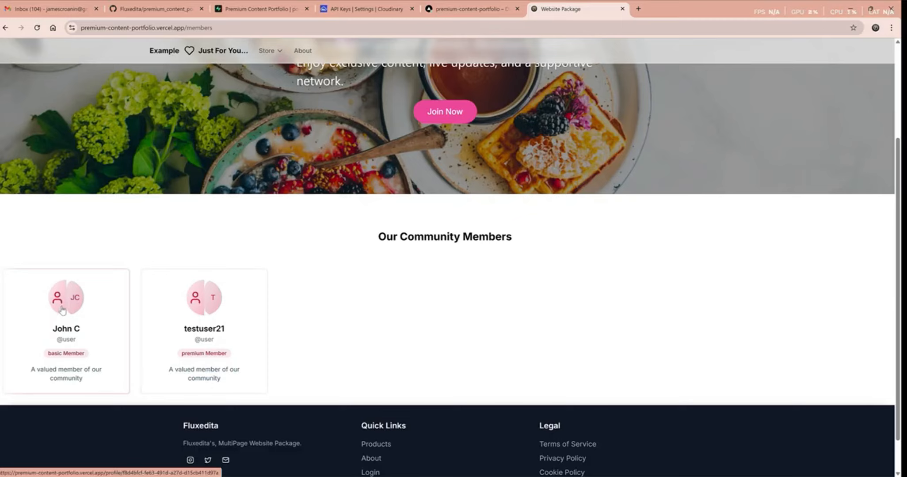
click(206, 303)
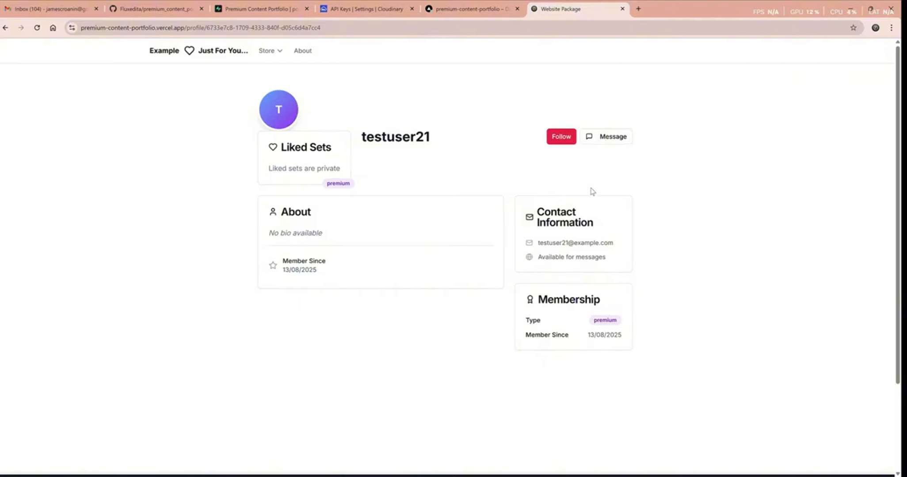
- Message the premium member with 'Hello' and 'How are you', then switch to the Vercel tab
click(614, 137)
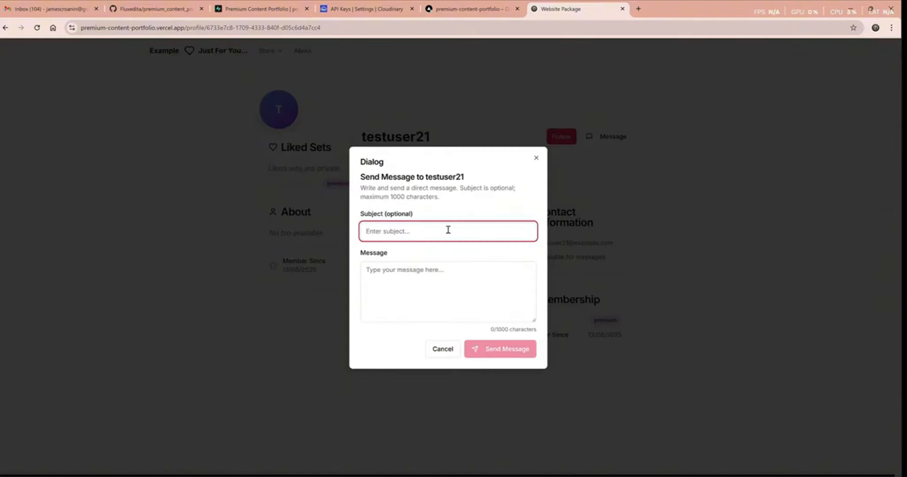
text(Hello)
click(448, 291)
text(How are you)
click(509, 349)
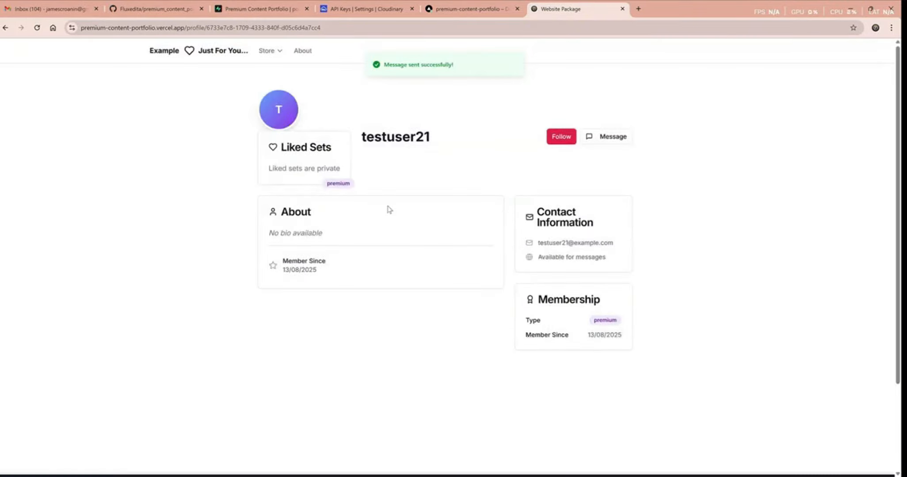
key(ctrl+shift+Tab)
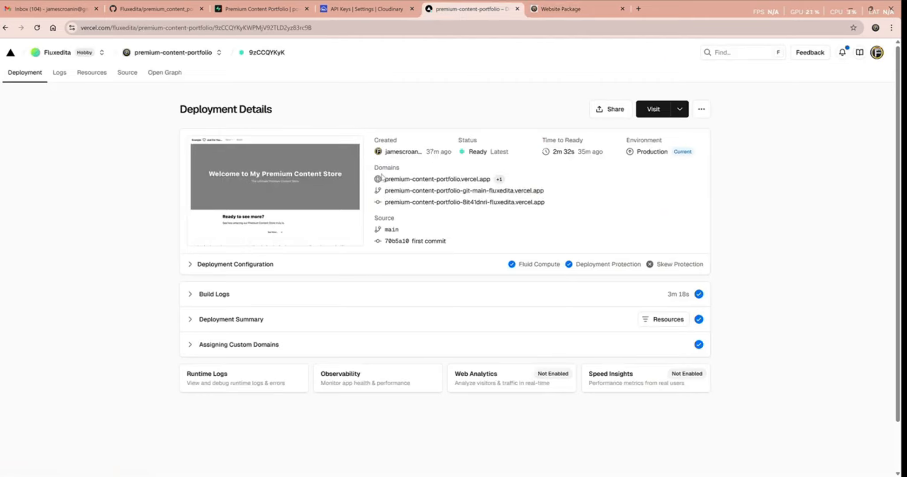
- Copy the production domain premium-content-portfolio.vercel.app and open a new Incognito window
drag(385, 181, 493, 185)
key(ctrl+c)
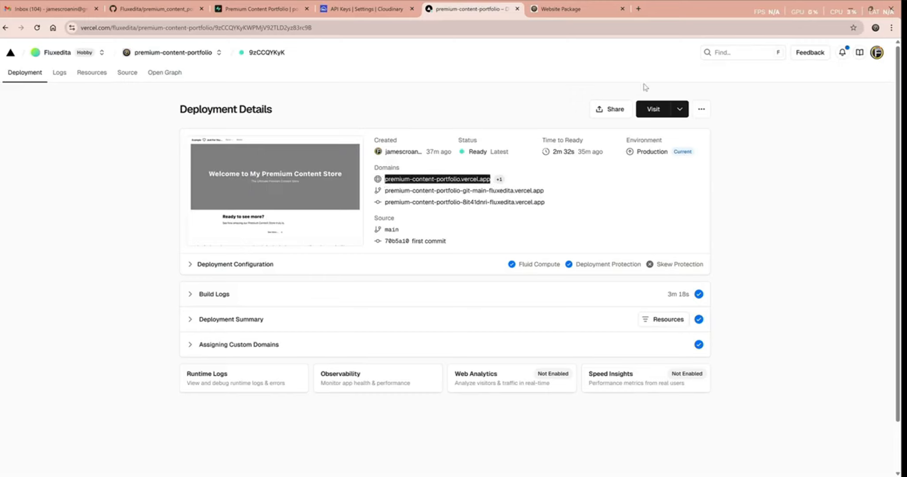
click(891, 27)
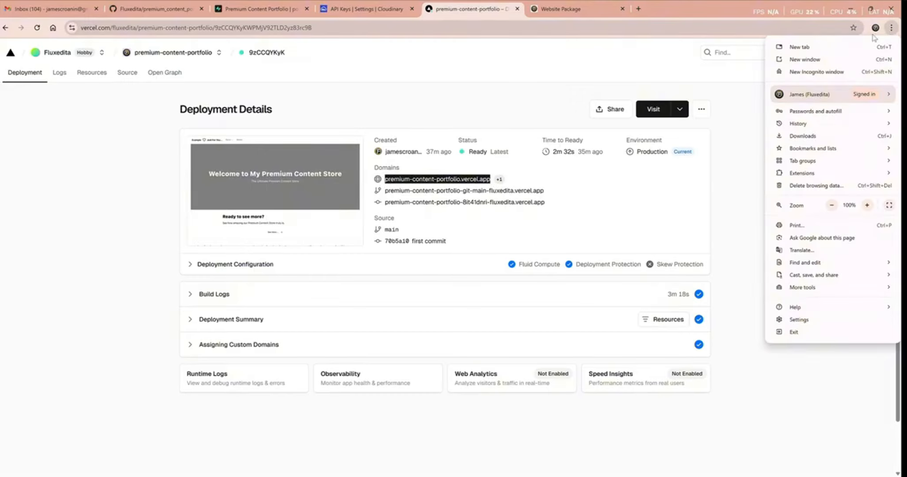
click(829, 76)
- Load premium-content-portfolio.vercel.app and log in as the test member
key(ctrl+v)
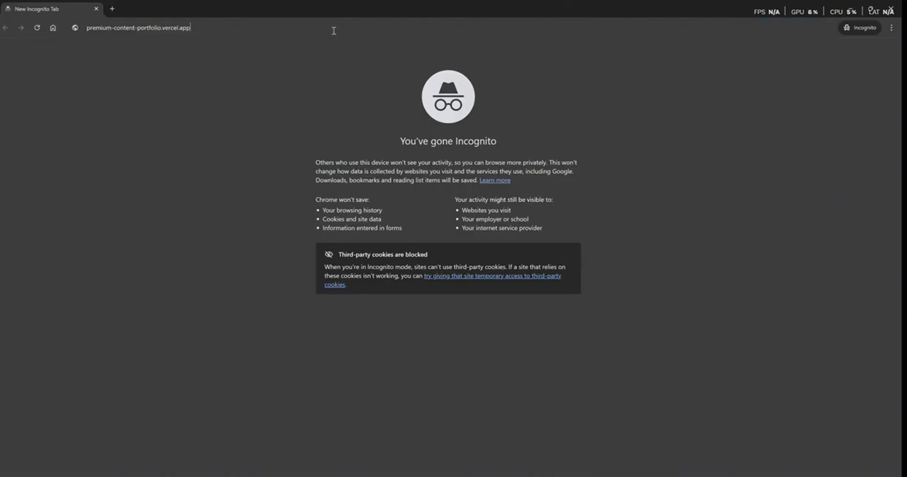
key(Return)
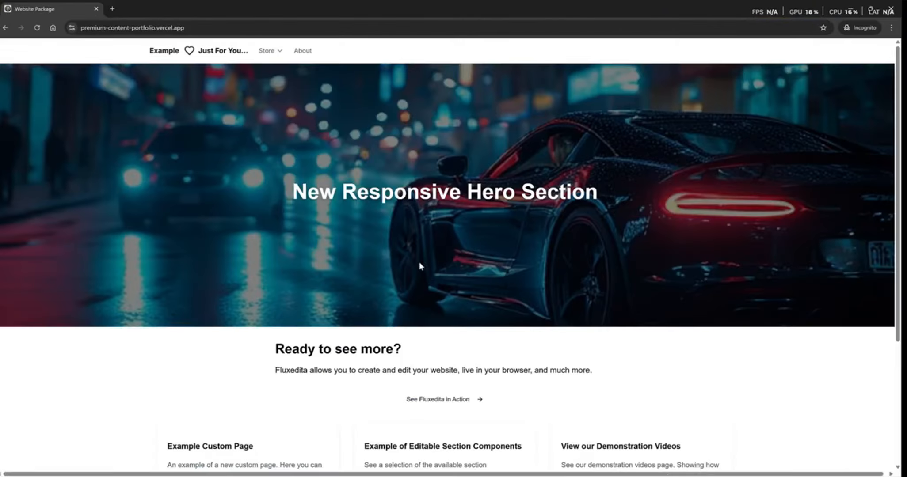
scroll(419, 262, down, 4)
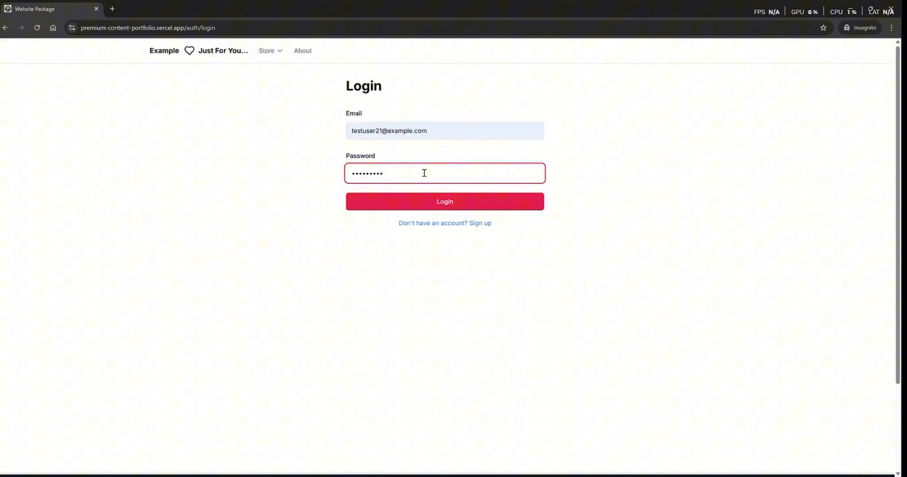
key(Return)
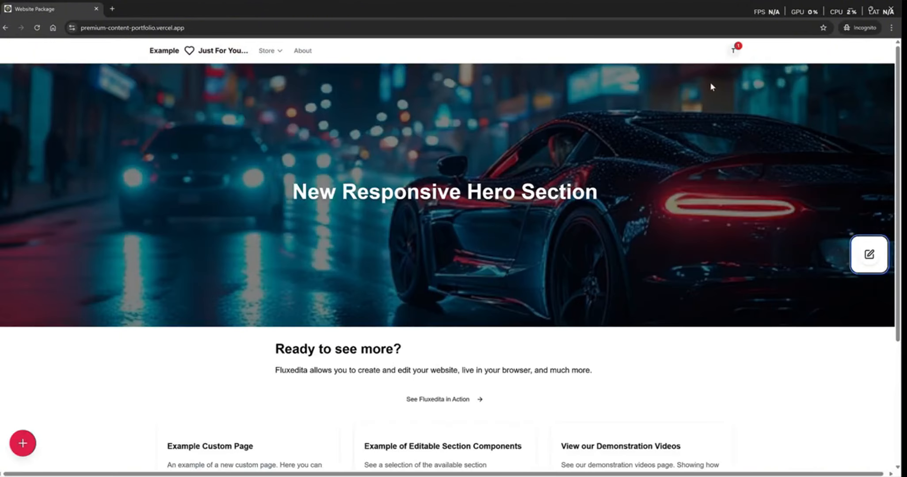
- Reply 'I am great thank you, how are you?' to the unread message in Messages
click(735, 51)
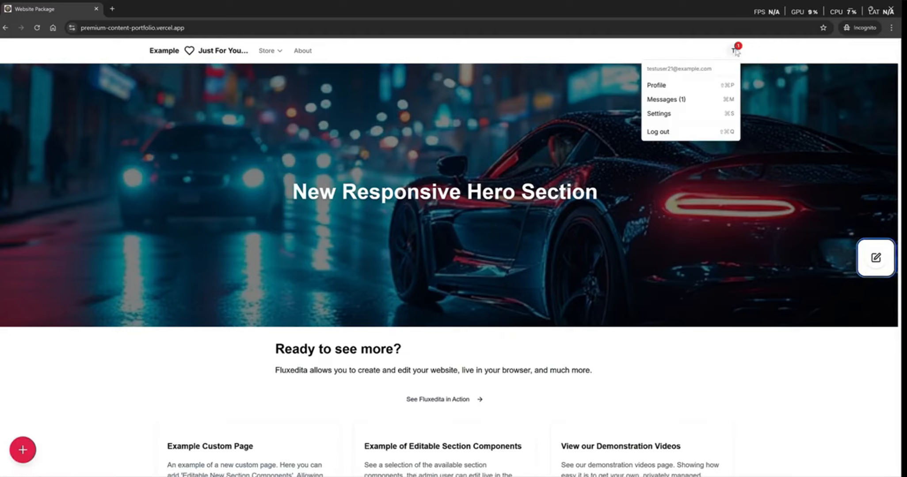
click(672, 103)
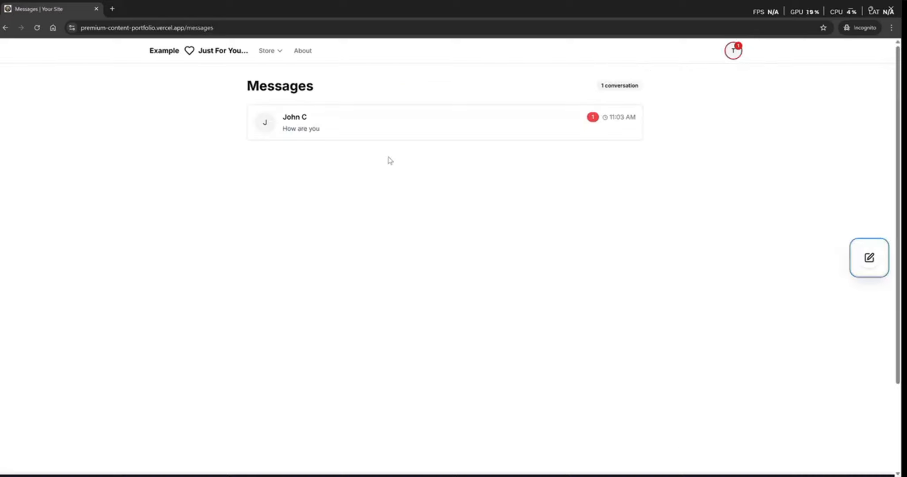
click(373, 129)
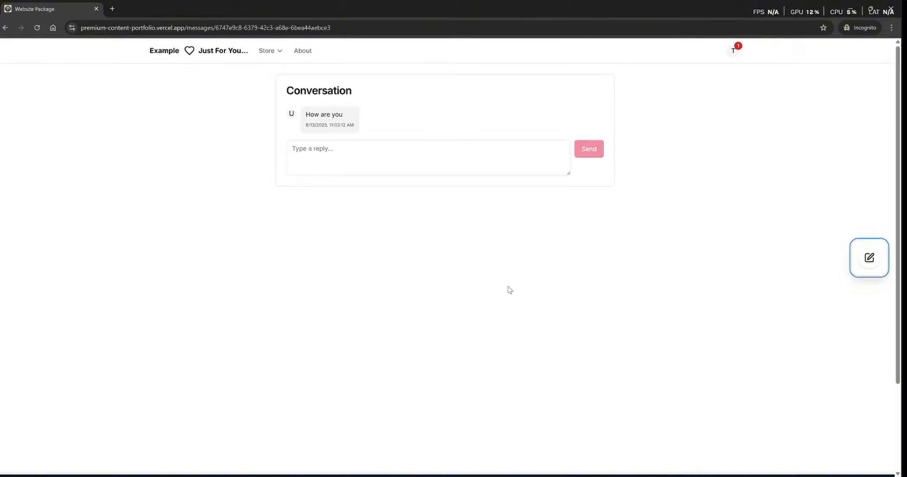
click(411, 153)
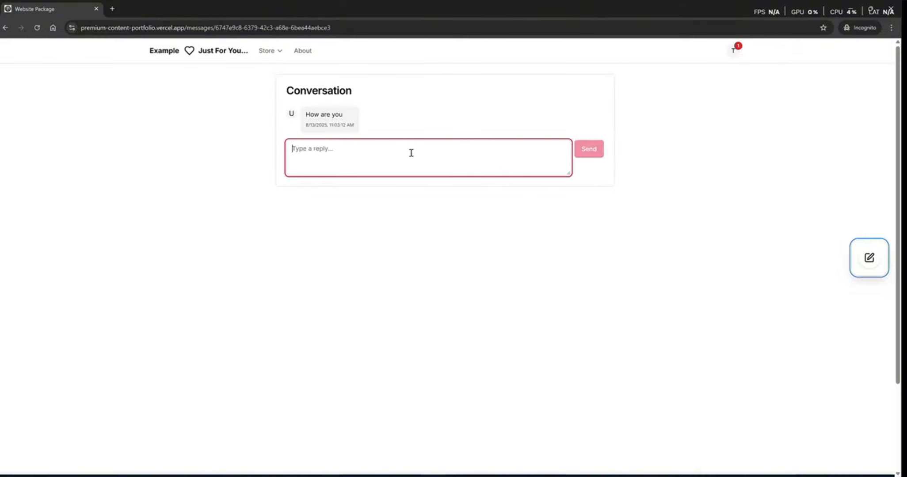
text(I am great thank you, how are you?)
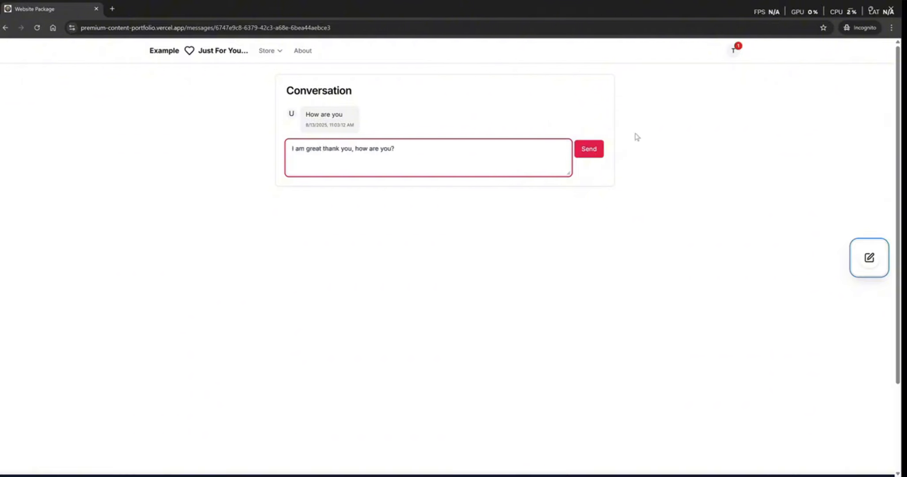
click(589, 150)
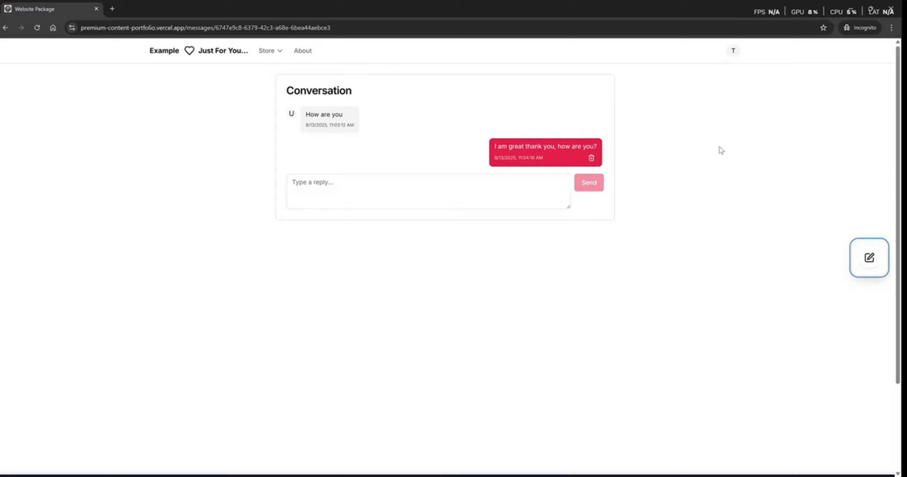
click(223, 52)
- Post the comment 'I will leave a comment.' in the Gallery Feedback section
mouse_move(268, 54)
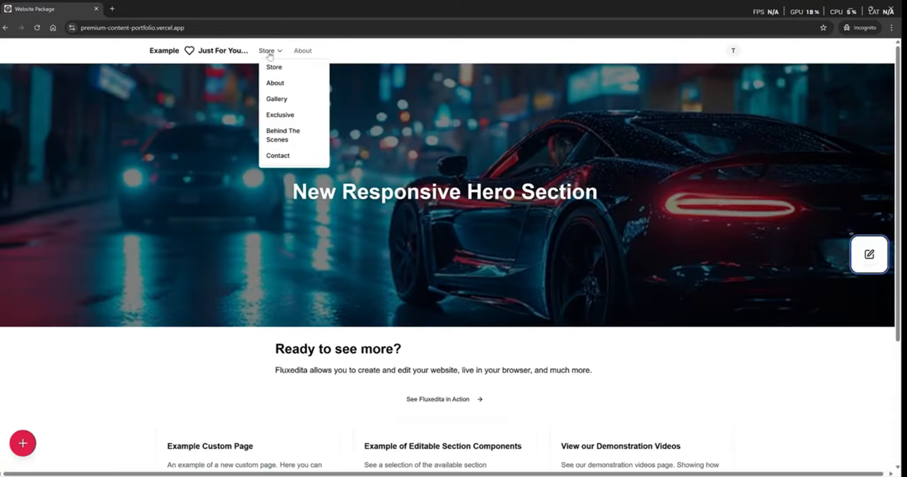
click(283, 99)
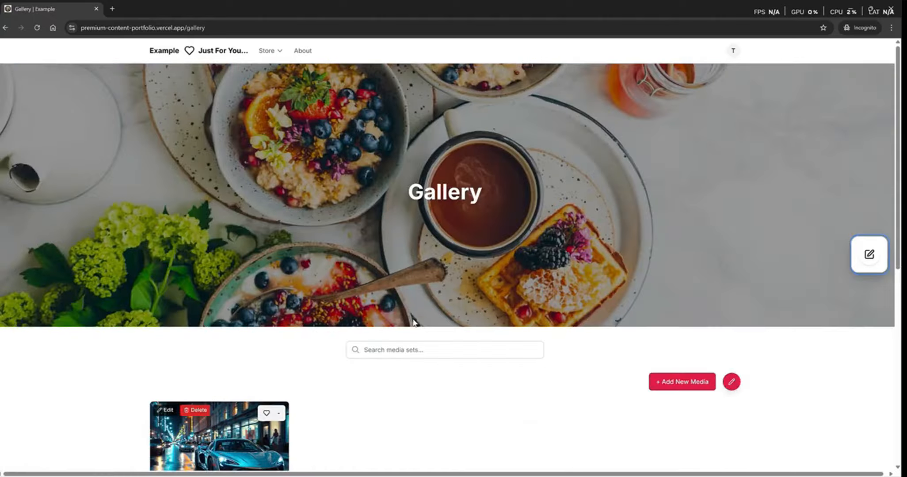
scroll(412, 322, down, 6)
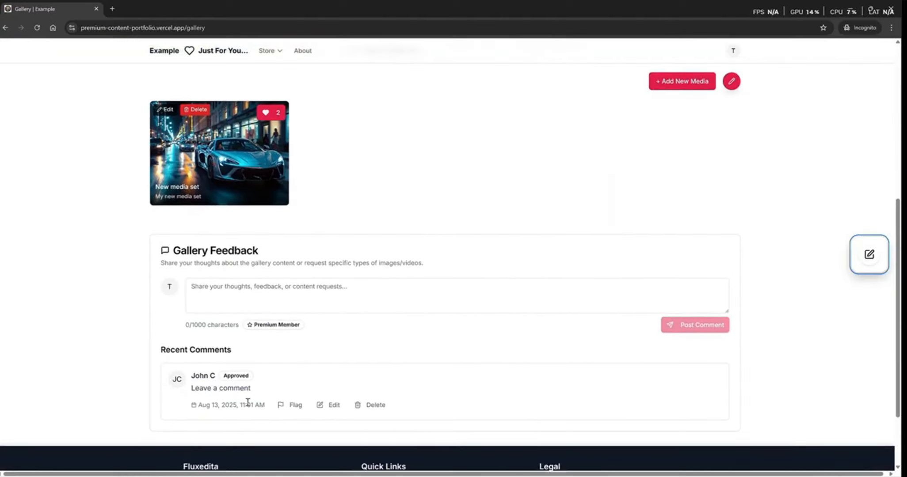
click(270, 290)
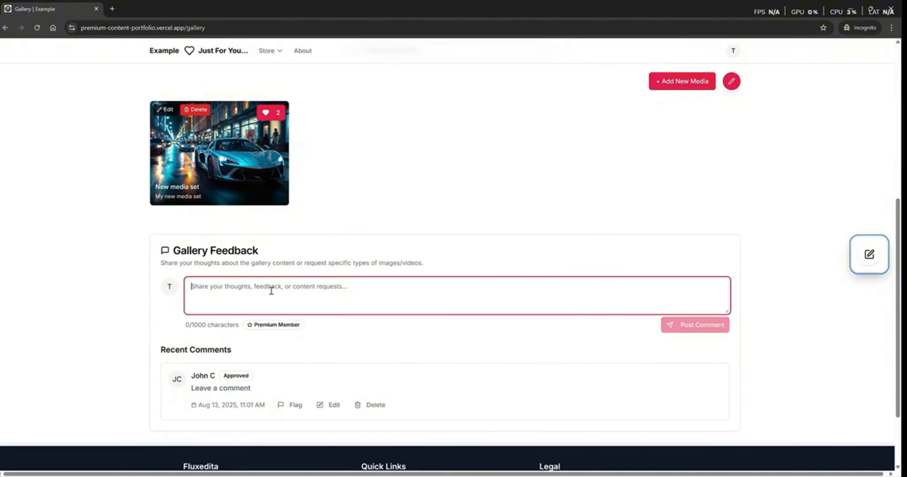
text(I will leave a comment.)
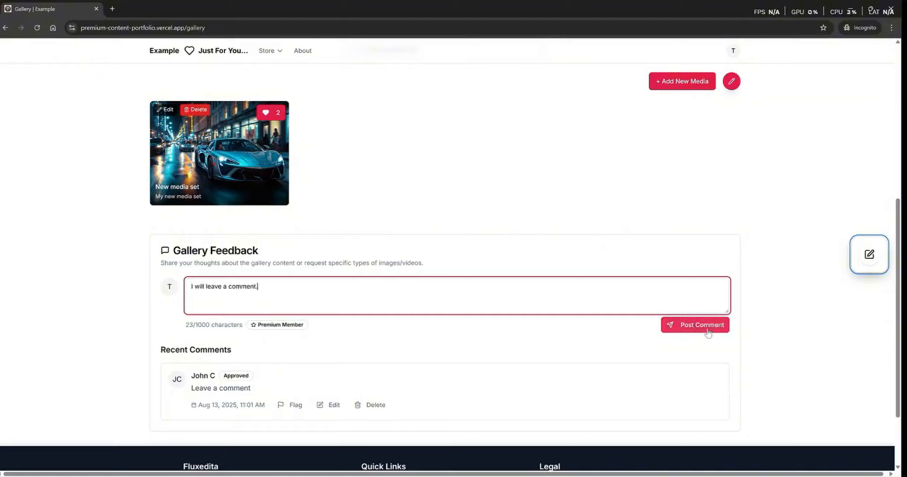
click(706, 328)
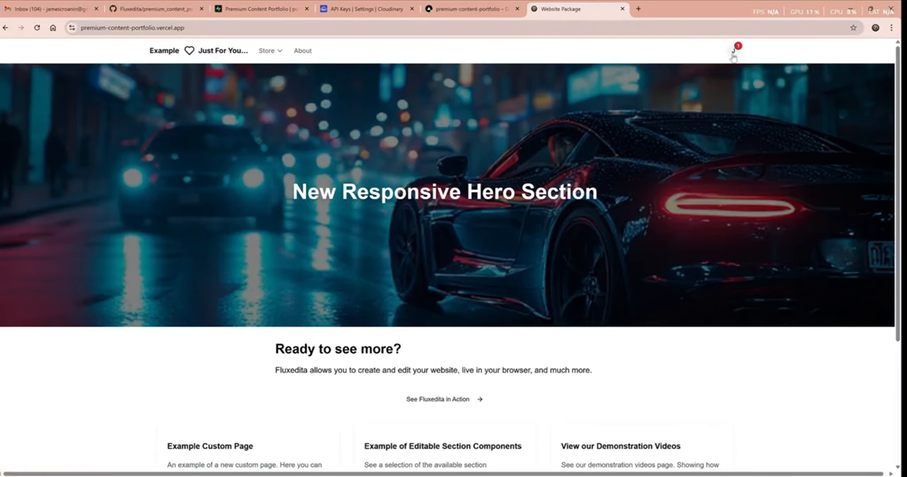
- Open the other member's Messages (1) inbox and the Unknown User conversation to read the reply
click(735, 53)
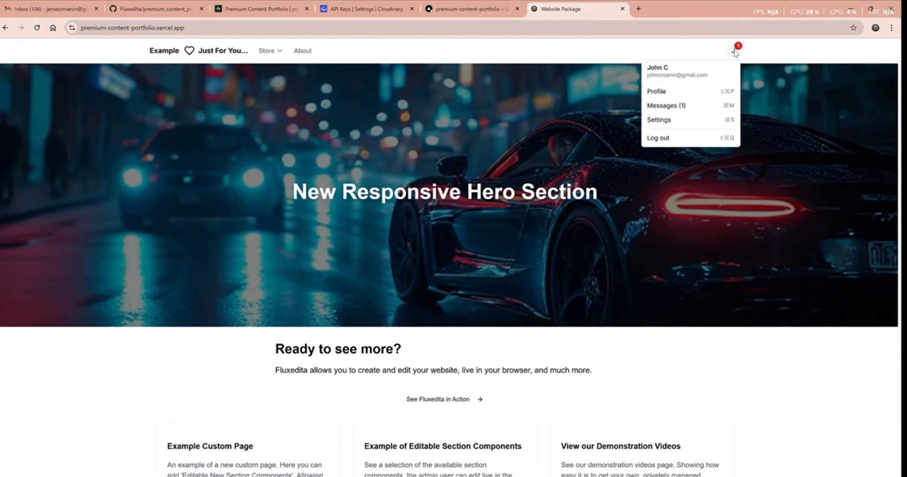
click(675, 109)
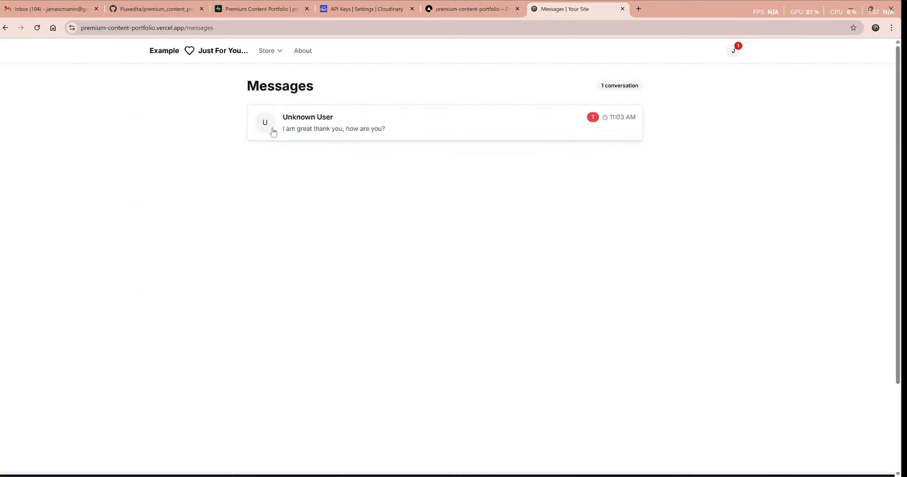
click(331, 130)
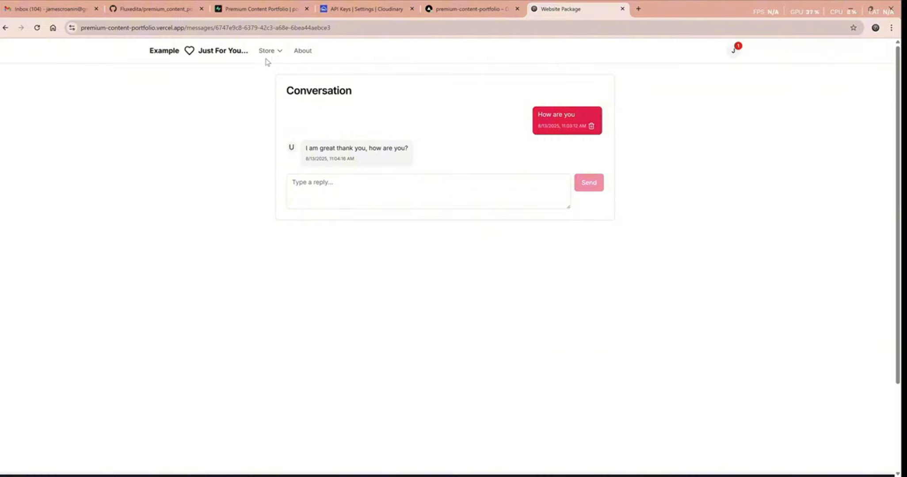
- Reopen the Gallery and check that 'I will leave a comment.' is listed under Recent Comments
mouse_move(267, 51)
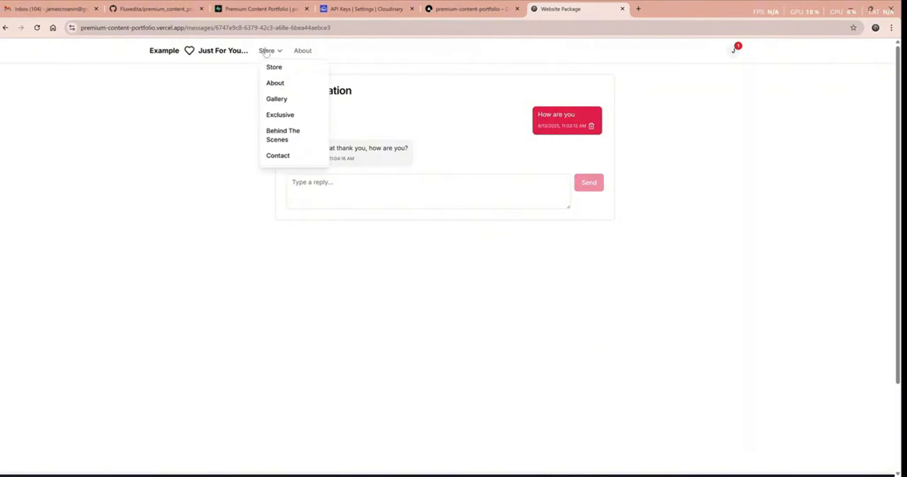
click(271, 100)
scroll(523, 410, down, 4)
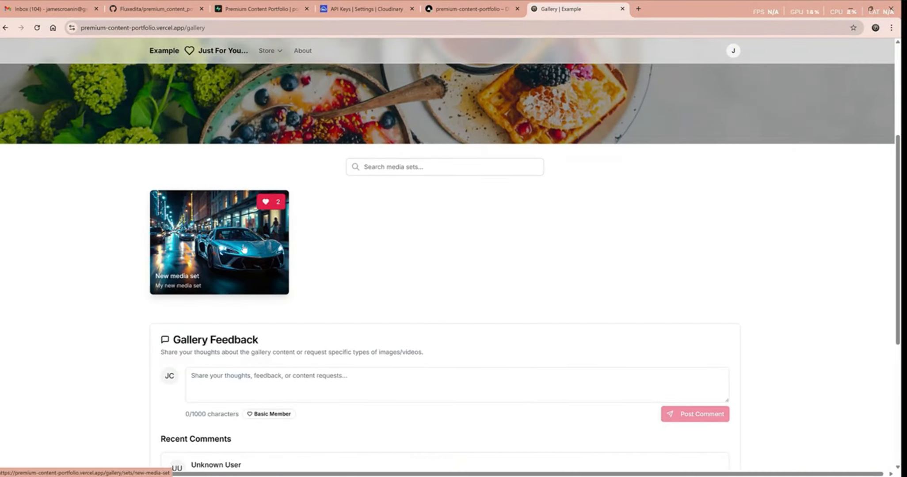
scroll(426, 304, down, 5)
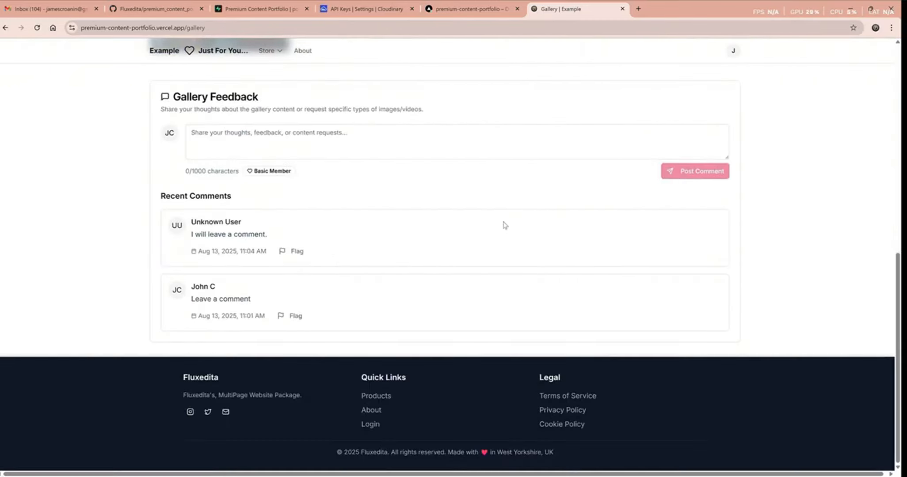
scroll(614, 270, up, 10)
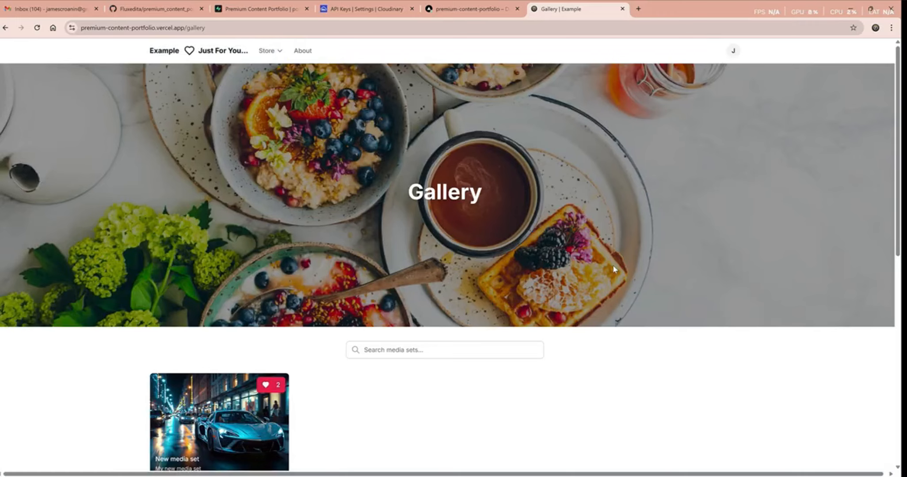
- Open the member's Profile, cancel adding a grid image, review the form, and return home
click(733, 51)
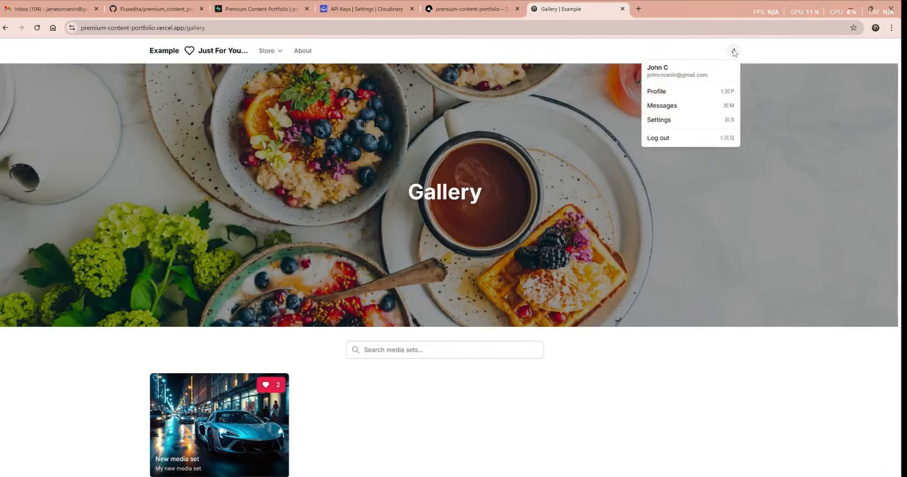
click(668, 97)
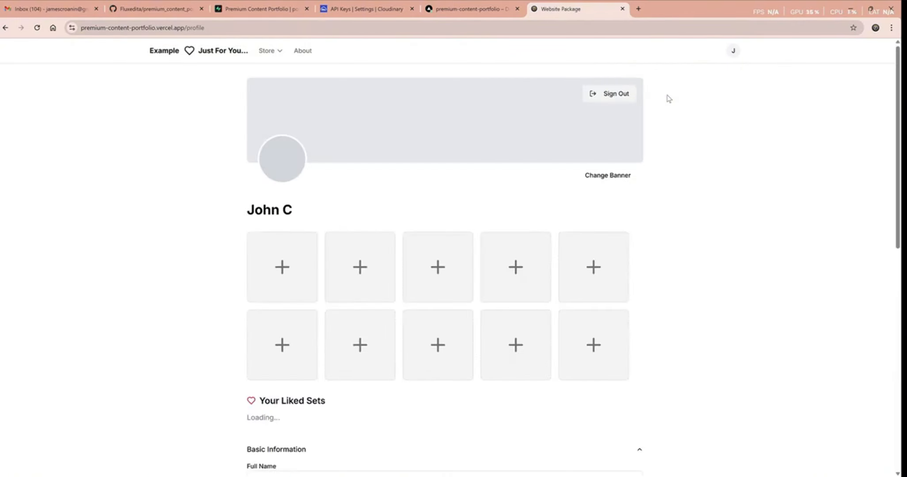
click(301, 279)
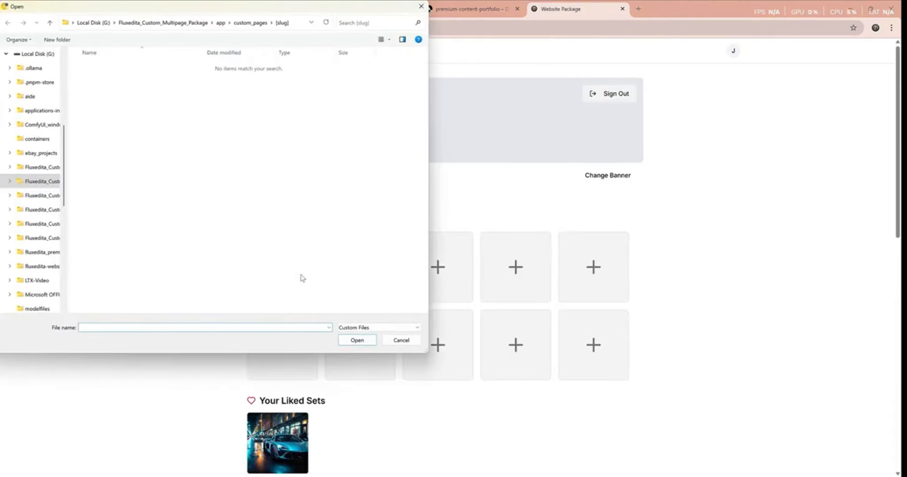
click(409, 341)
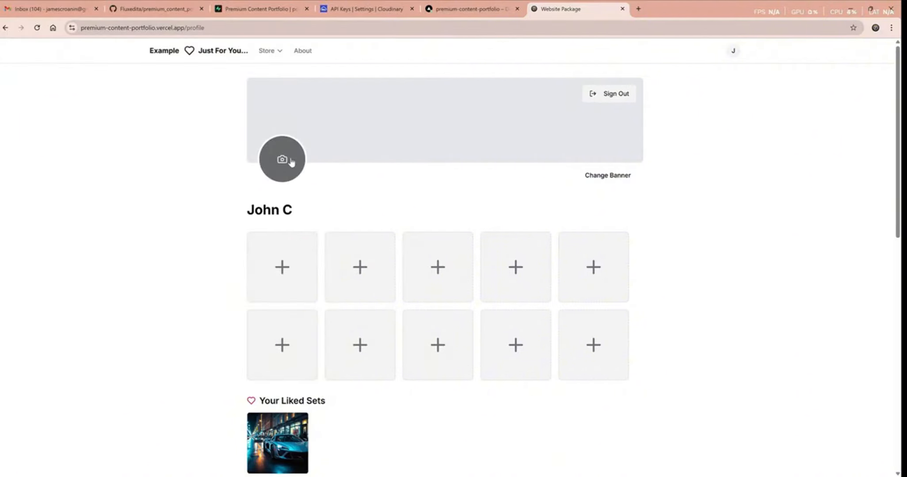
scroll(694, 202, down, 9)
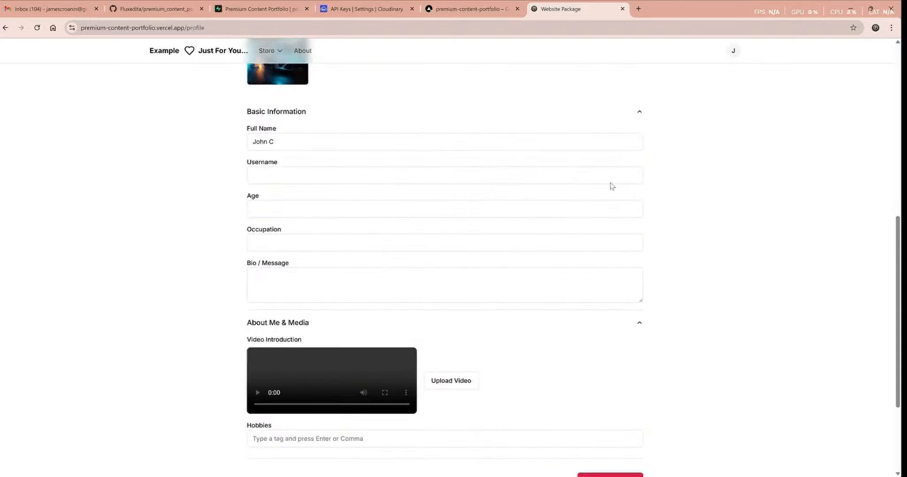
scroll(423, 205, down, 3)
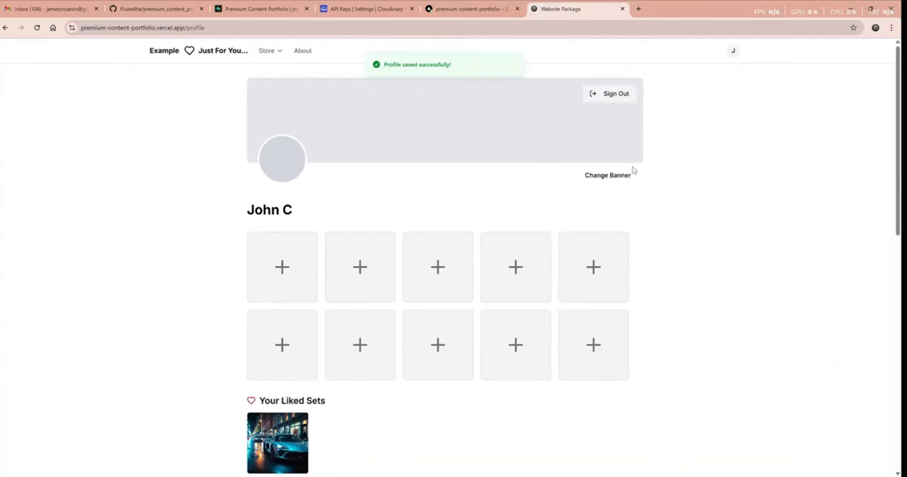
click(224, 53)
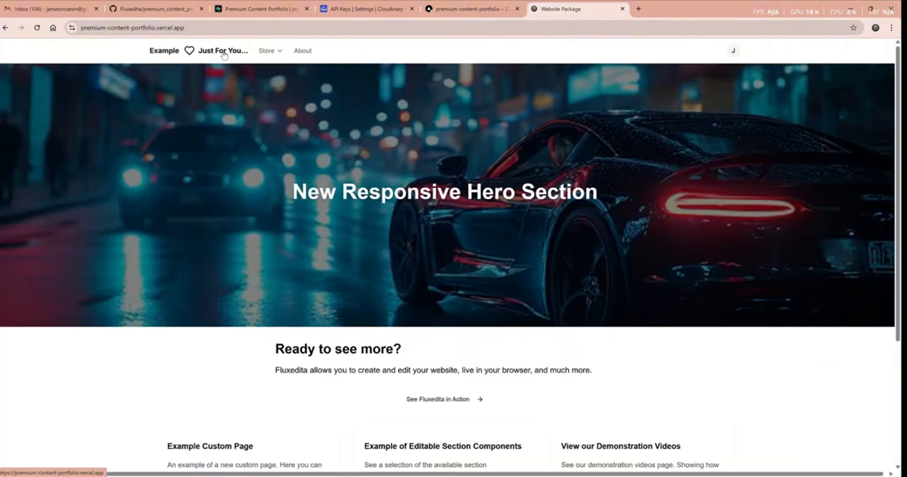